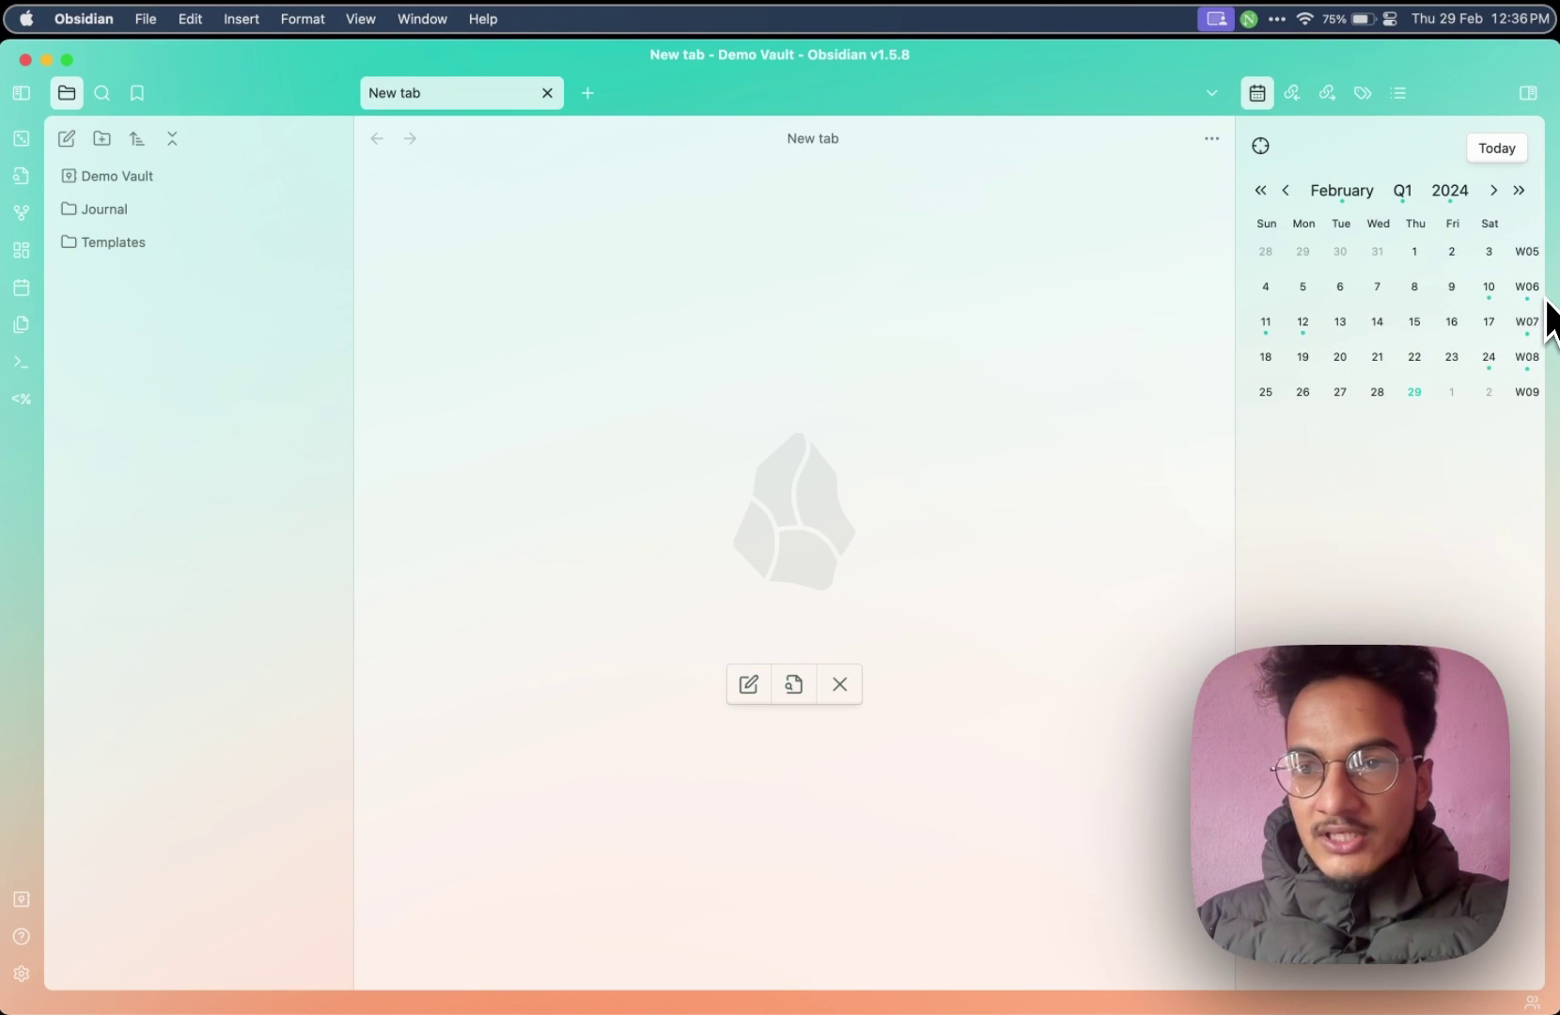
Open the 2024-Q1 quarterly note in reading view and review the daily note for 23 February 2024
{"action": "left_click", "coordinate": [1344, 191]}
{"action": "left_click", "coordinate": [1402, 192]}
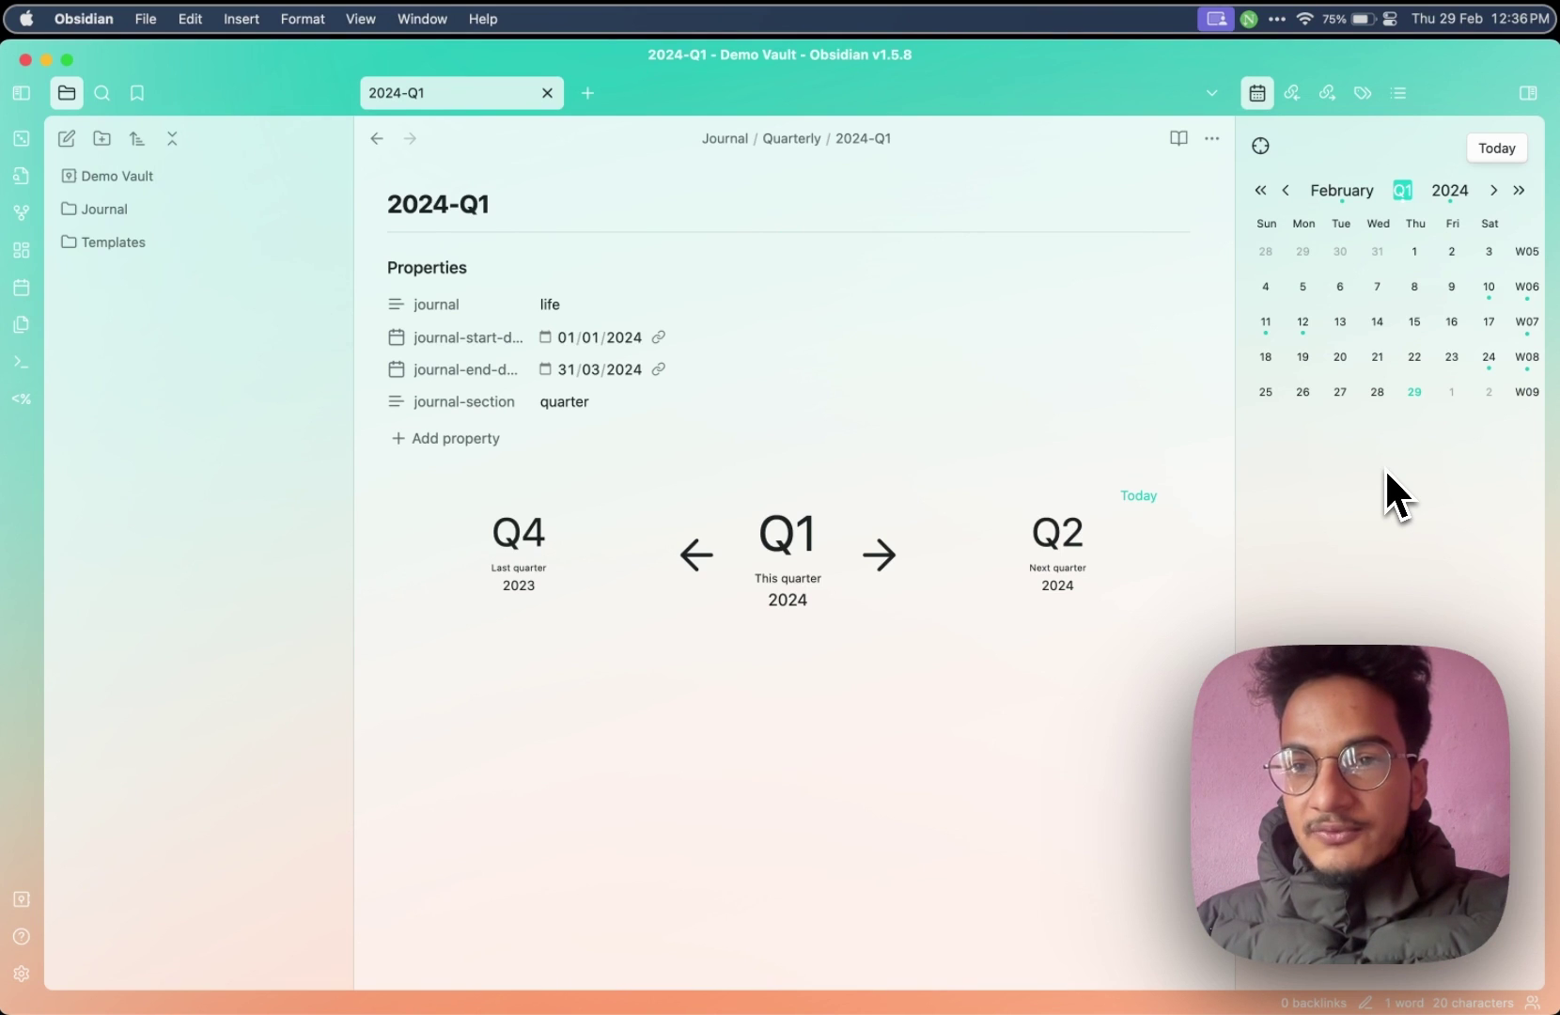
{"action": "key", "text": "super+e"}
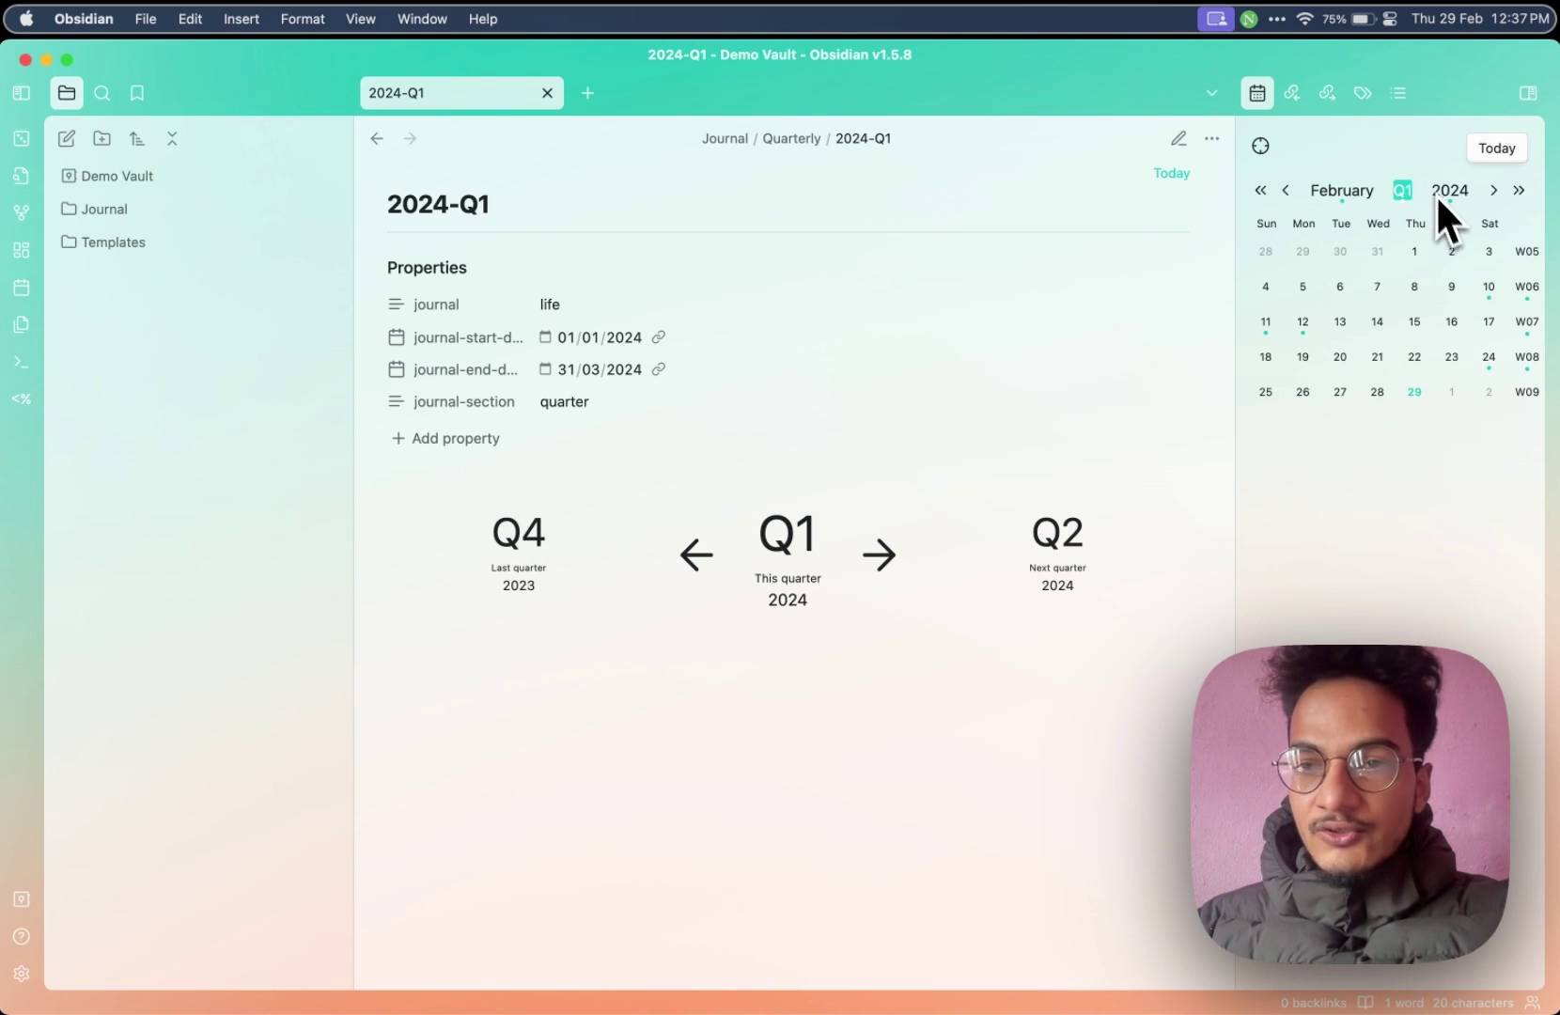
{"action": "left_click", "coordinate": [1453, 359]}
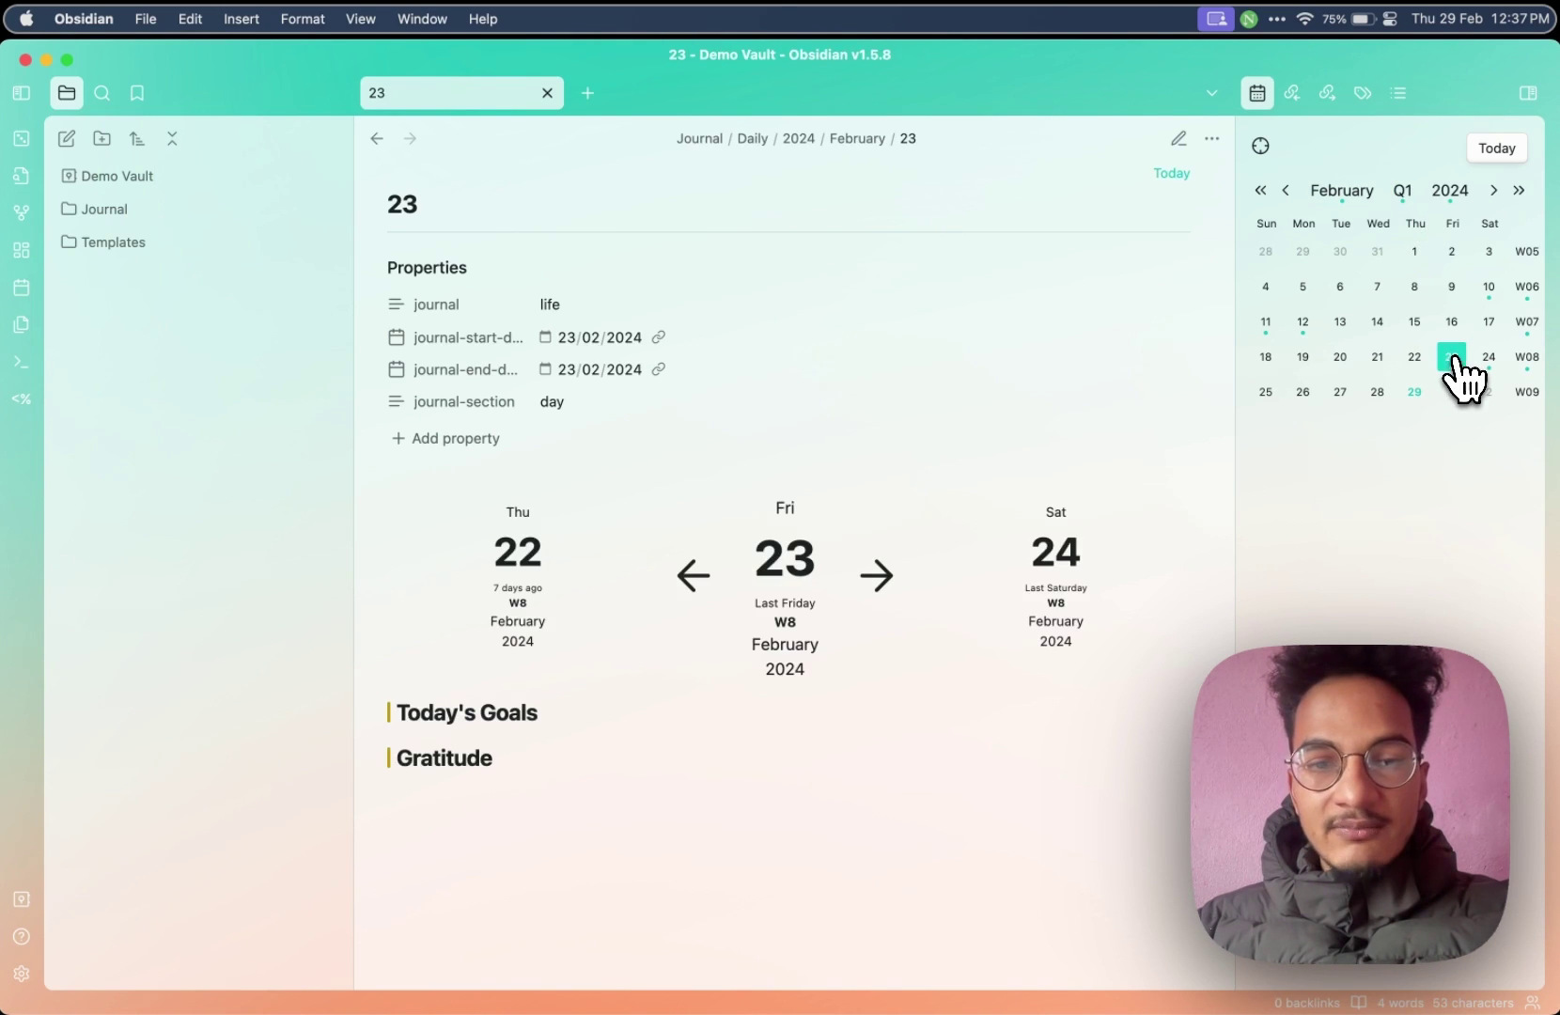
{"action": "scroll", "coordinate": [968, 616], "scroll_direction": "down", "scroll_amount": 2}
{"action": "scroll", "coordinate": [827, 585], "scroll_direction": "up", "scroll_amount": 1}
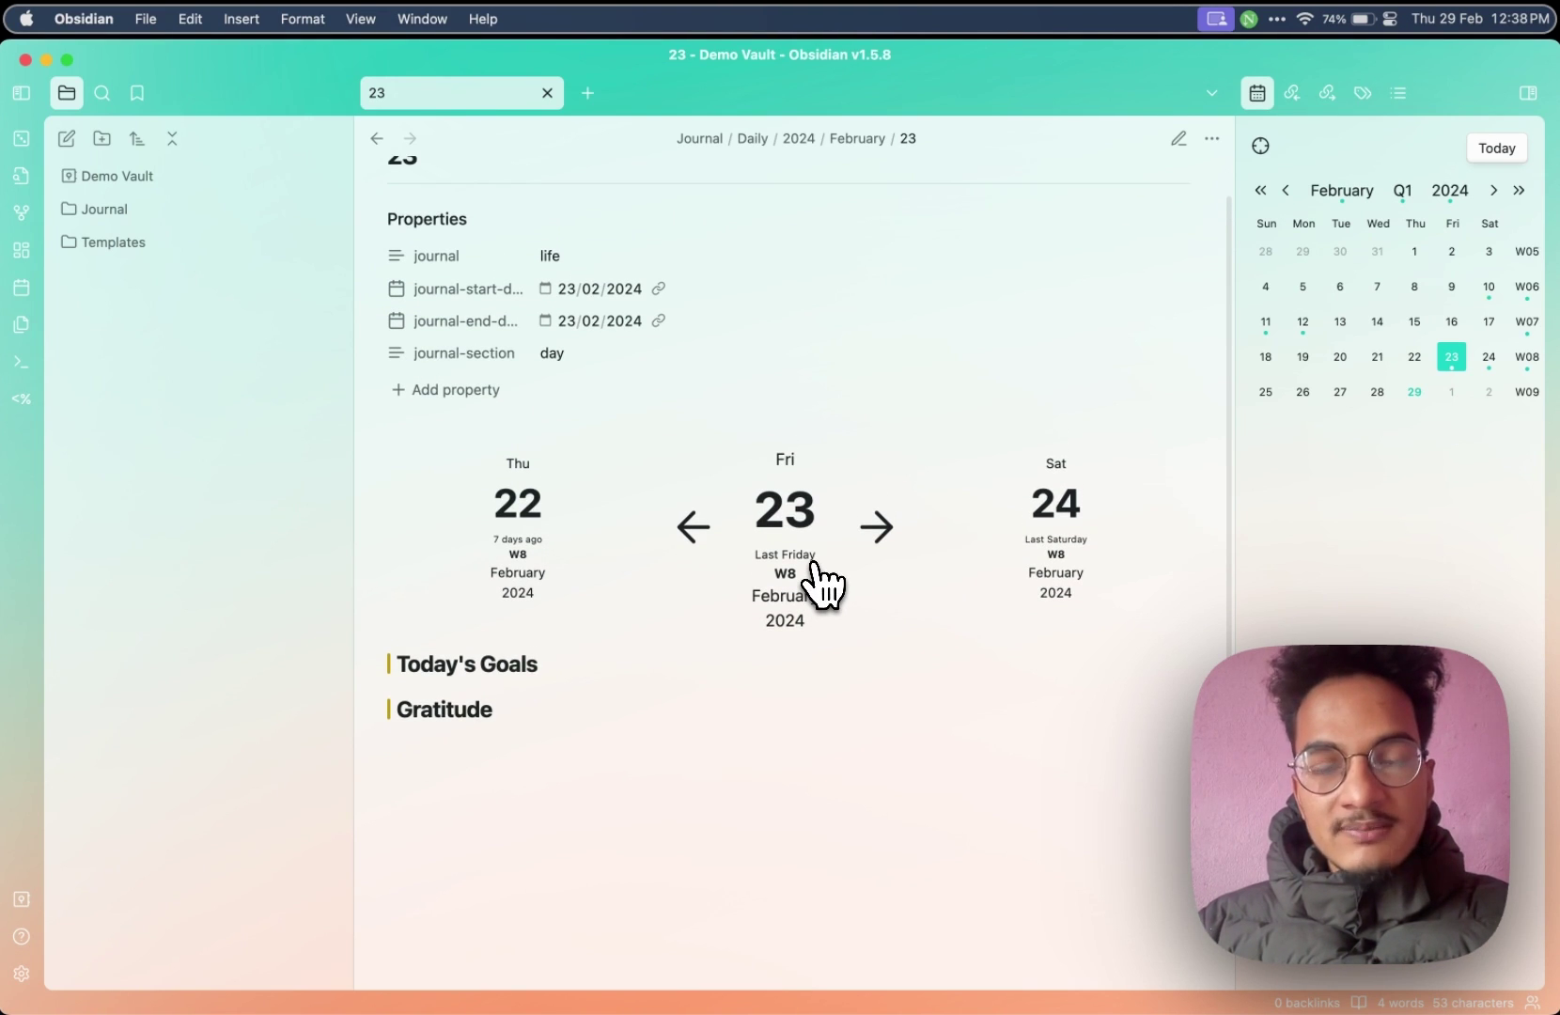
Delete the Journal folder from the vault
{"action": "left_click", "coordinate": [205, 237]}
{"action": "right_click", "coordinate": [256, 423]}
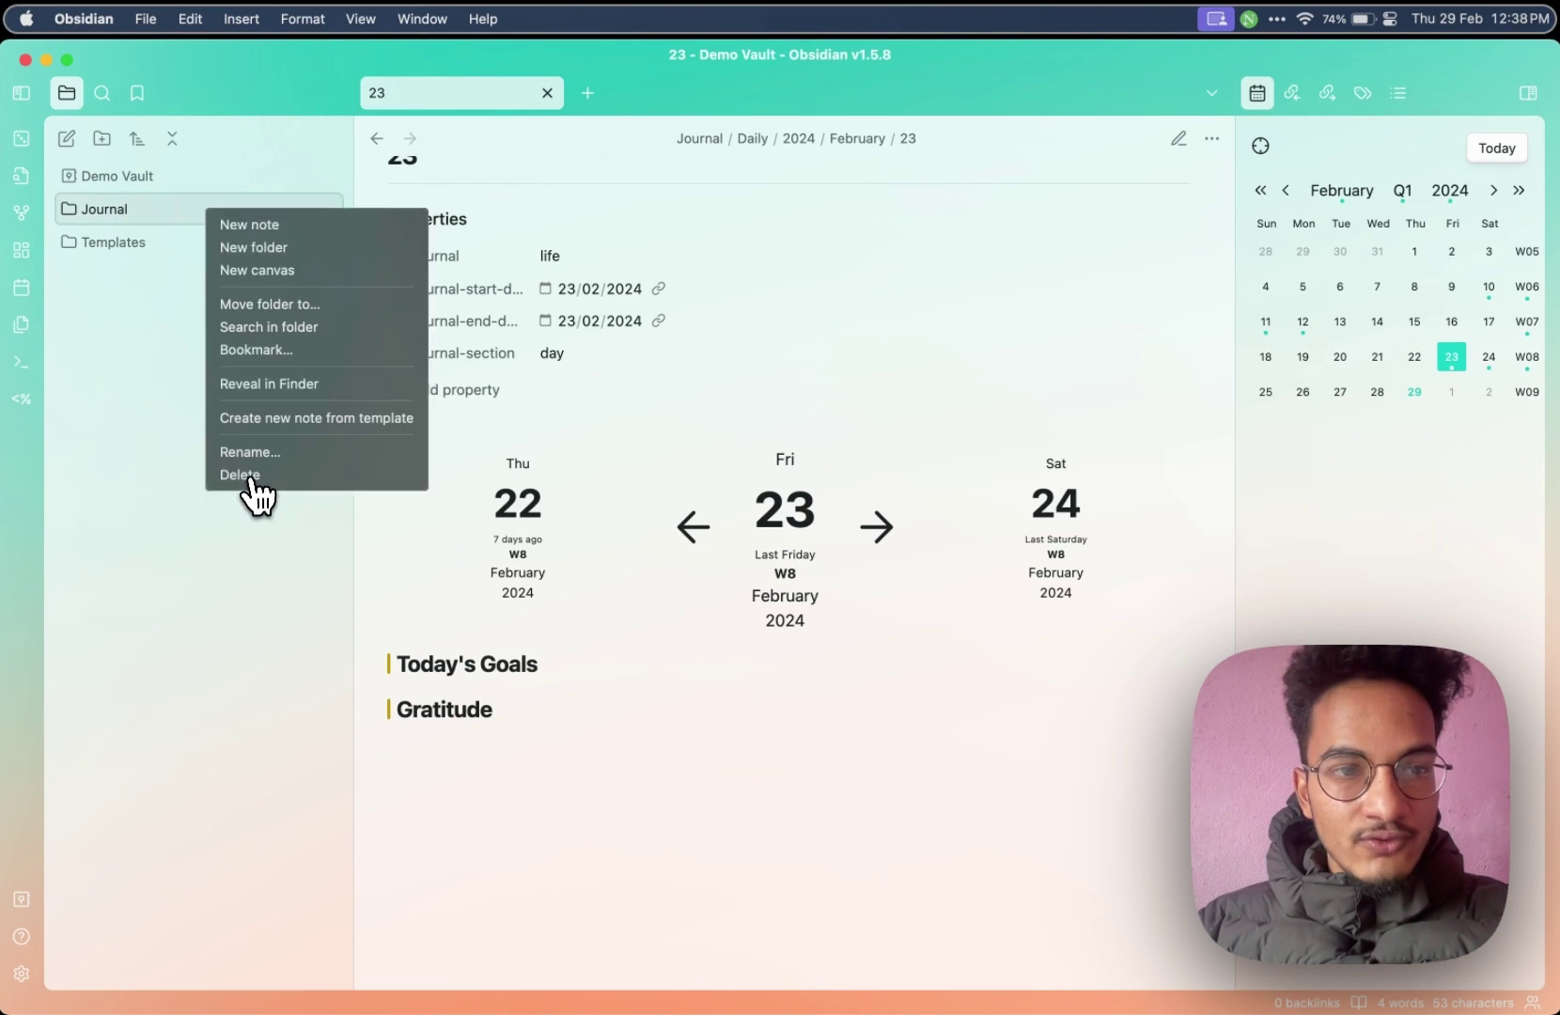
{"action": "left_click", "coordinate": [246, 477]}
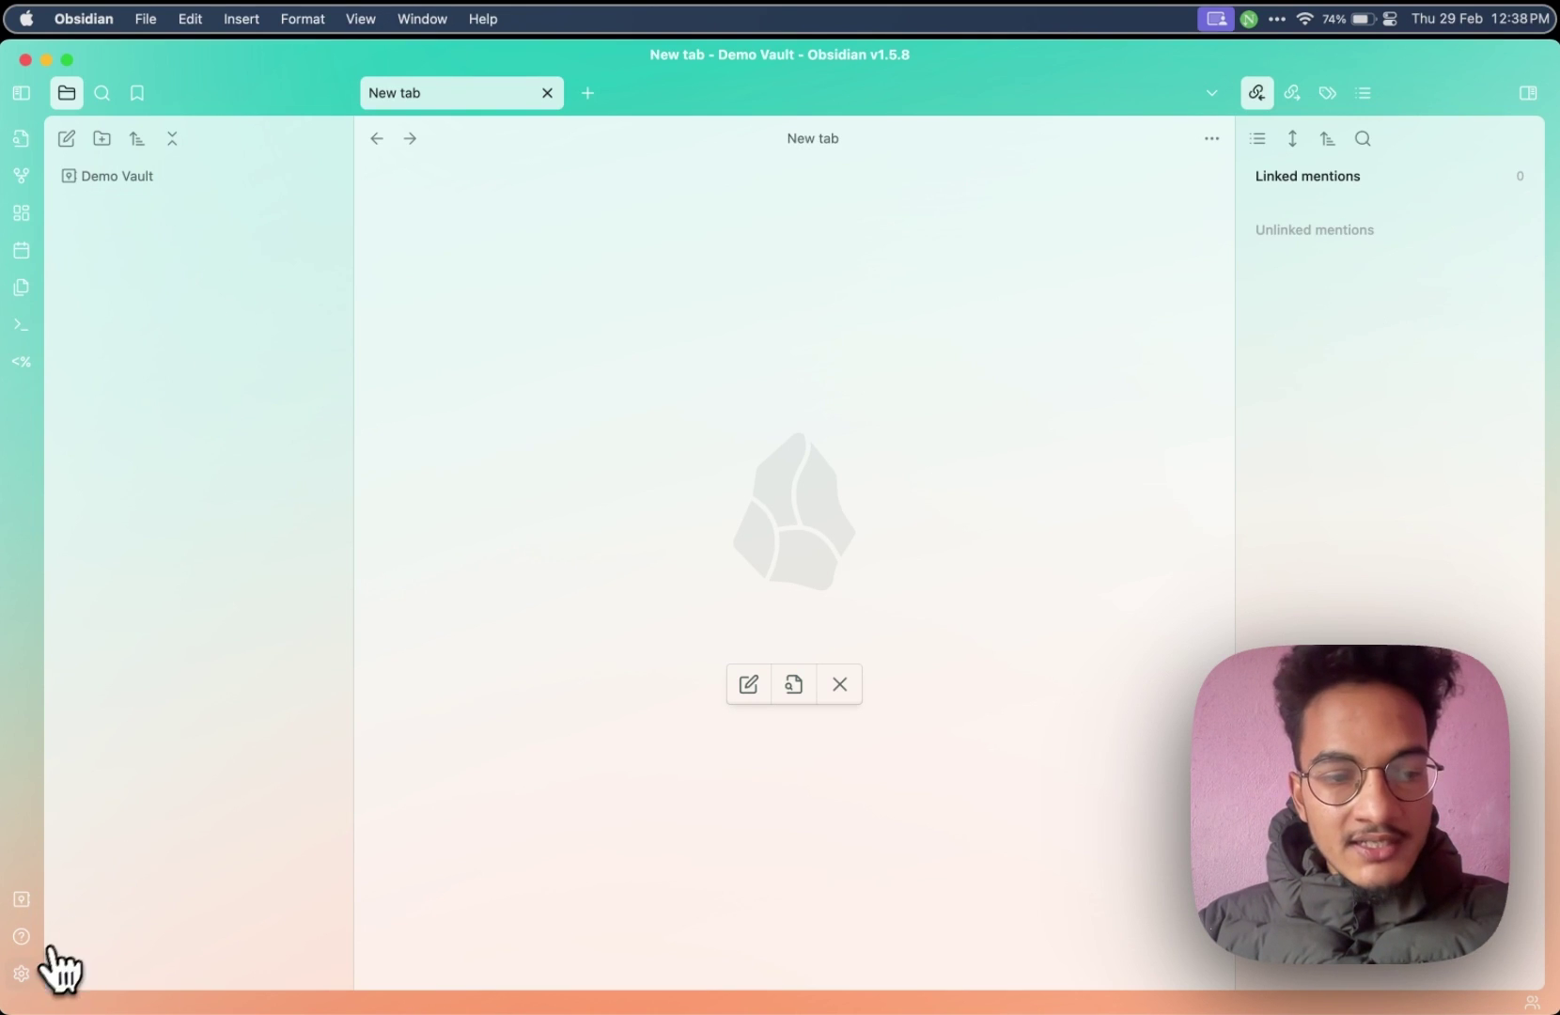
Find the Journals community plugin, install and enable it, and open its settings
{"action": "left_click", "coordinate": [21, 973]}
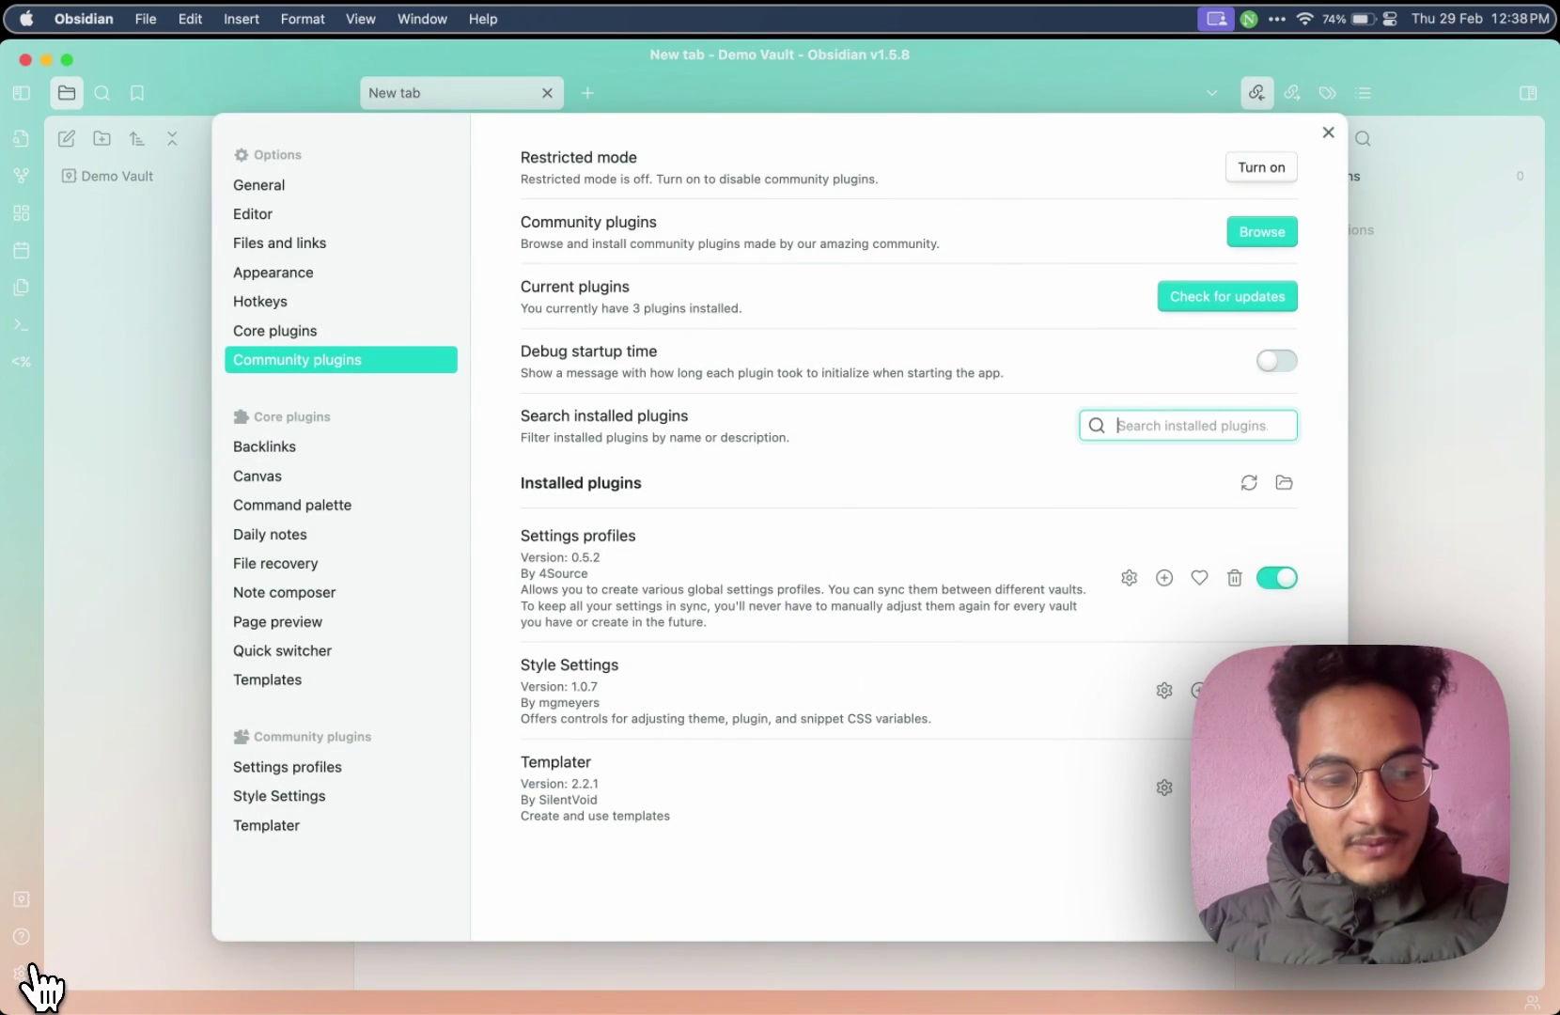
{"action": "left_click", "coordinate": [1288, 241]}
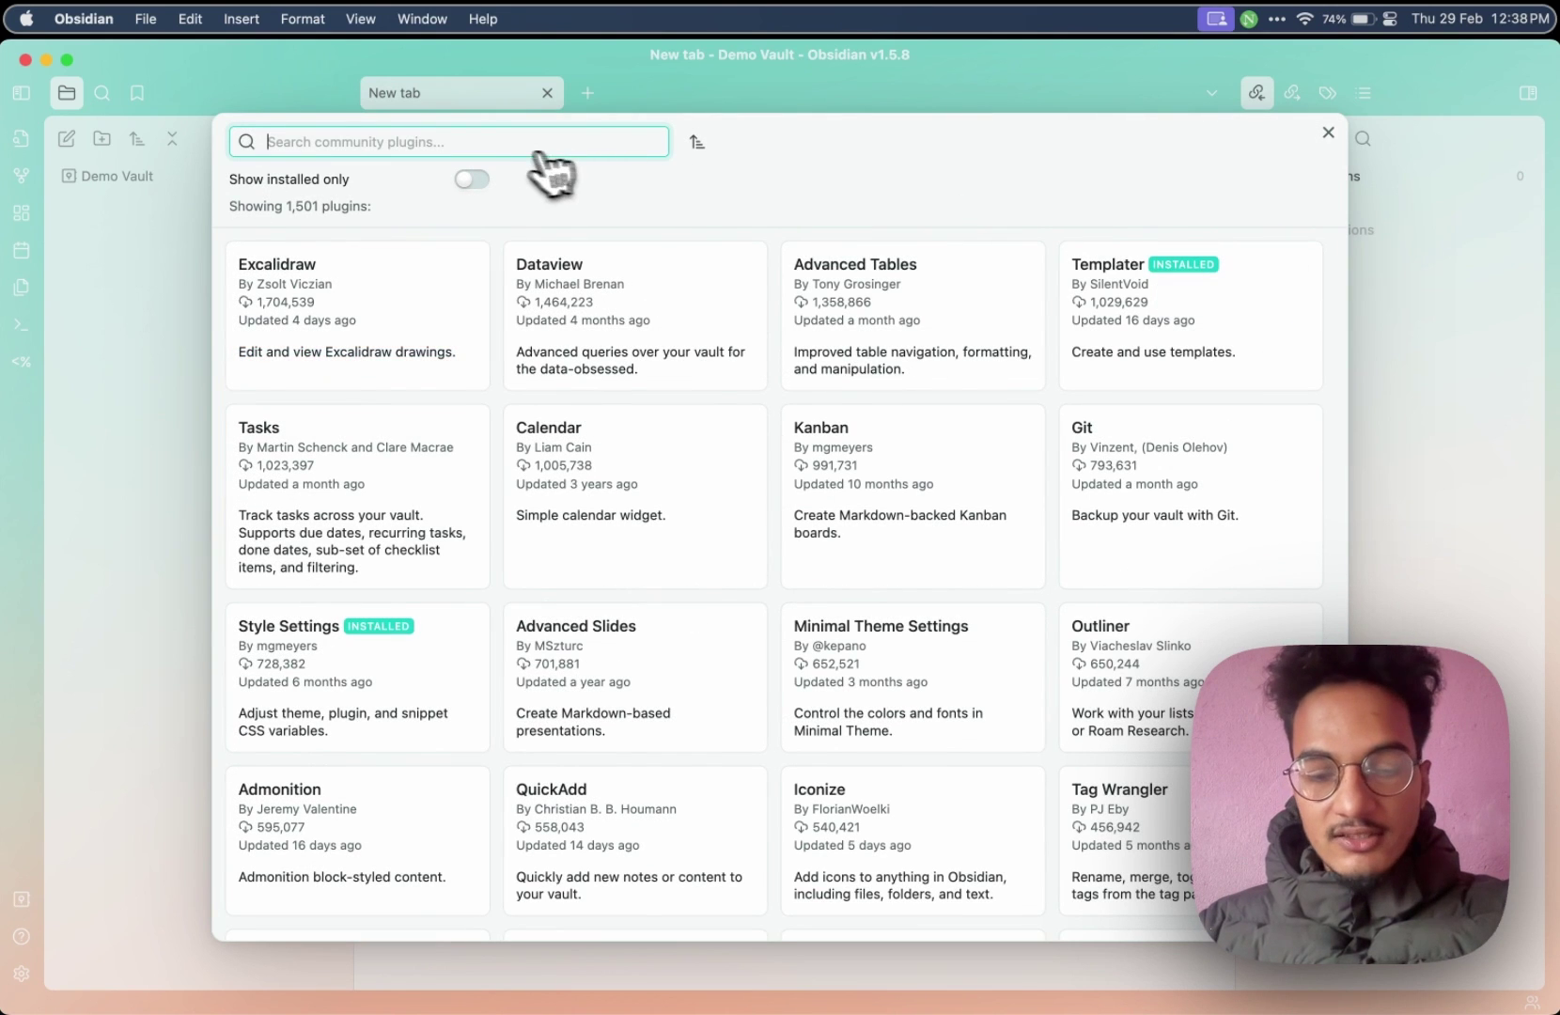
{"action": "type", "text": "journals"}
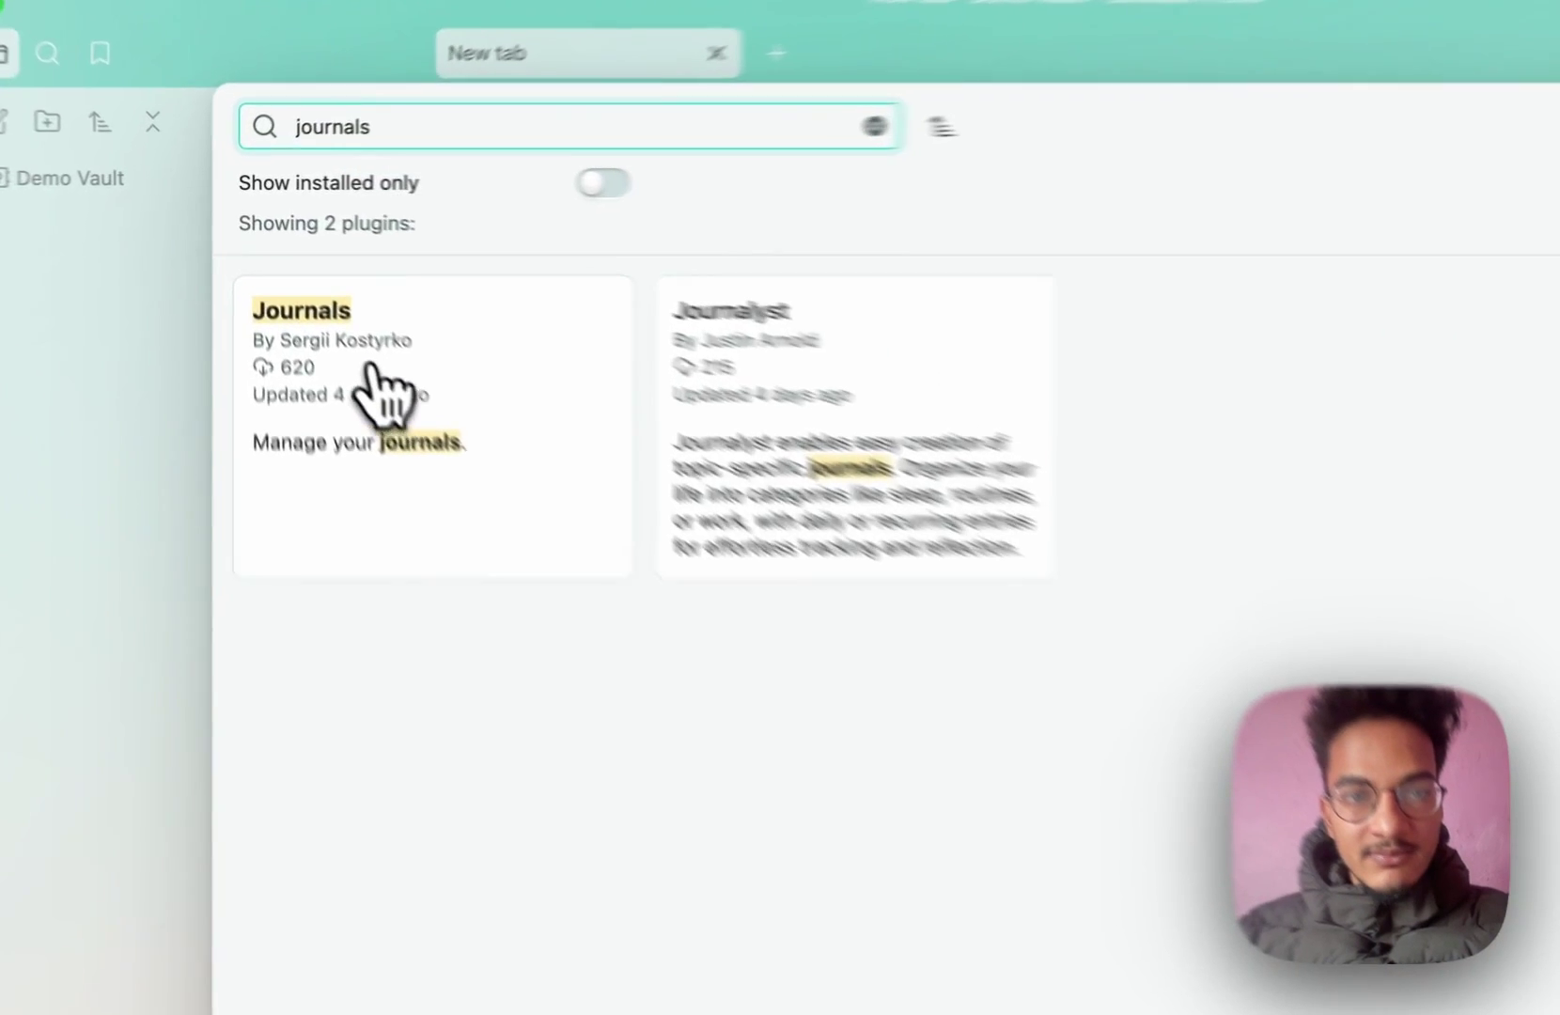
{"action": "left_click", "coordinate": [334, 290]}
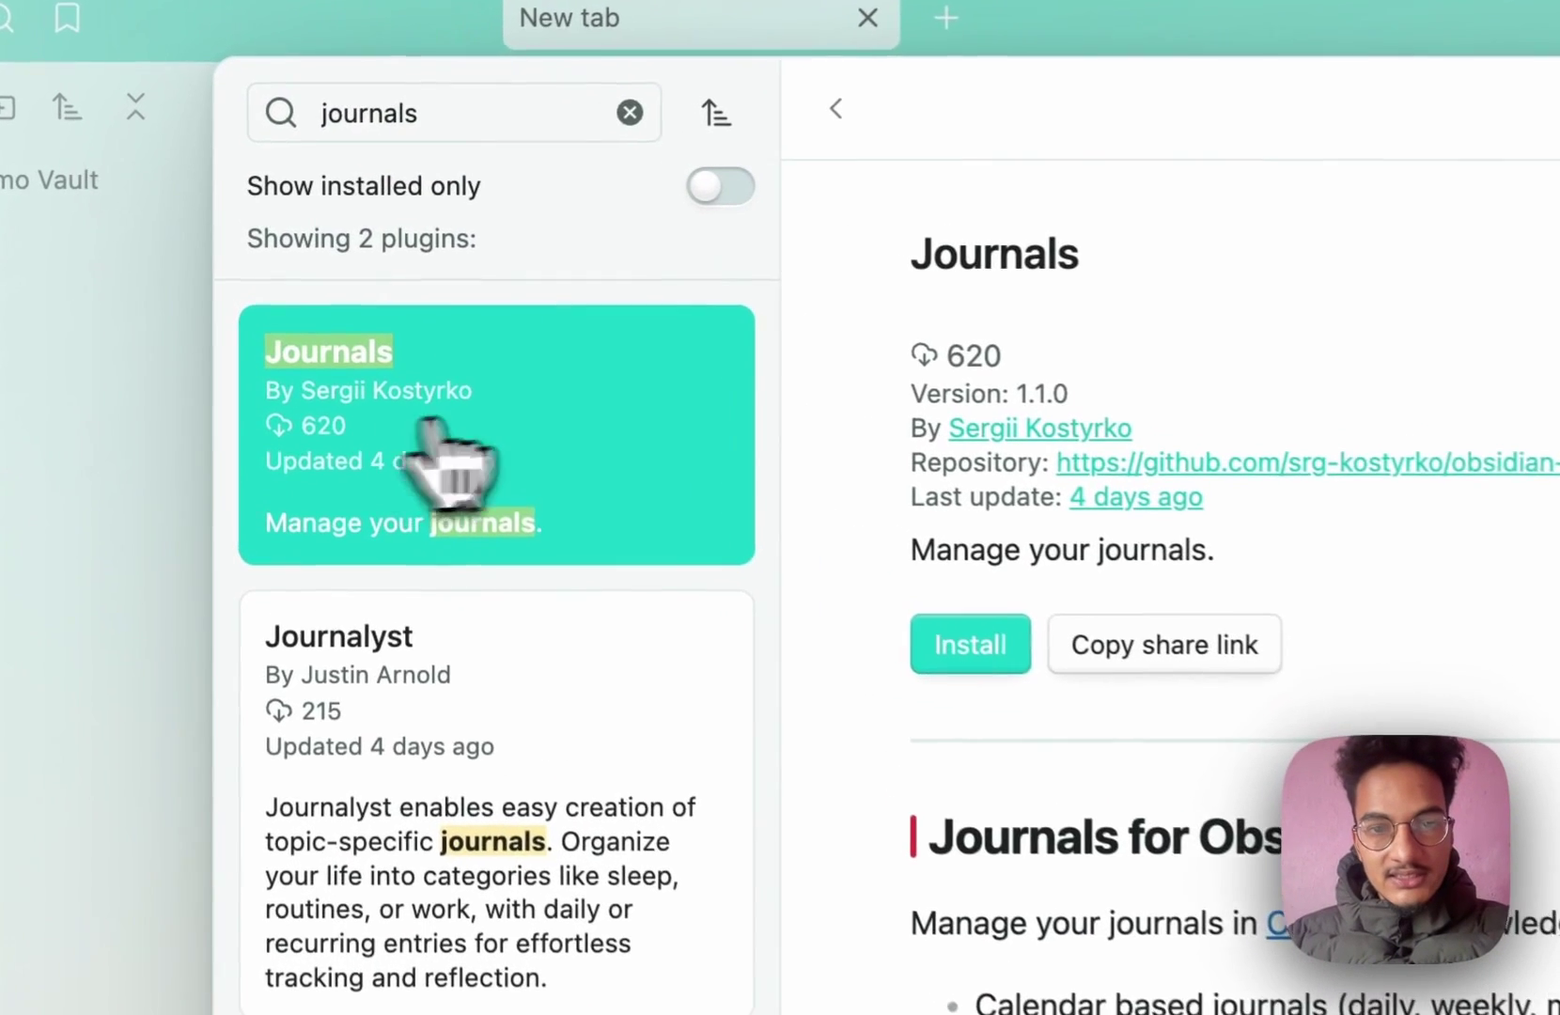
{"action": "left_click", "coordinate": [1015, 663]}
{"action": "left_click", "coordinate": [992, 657]}
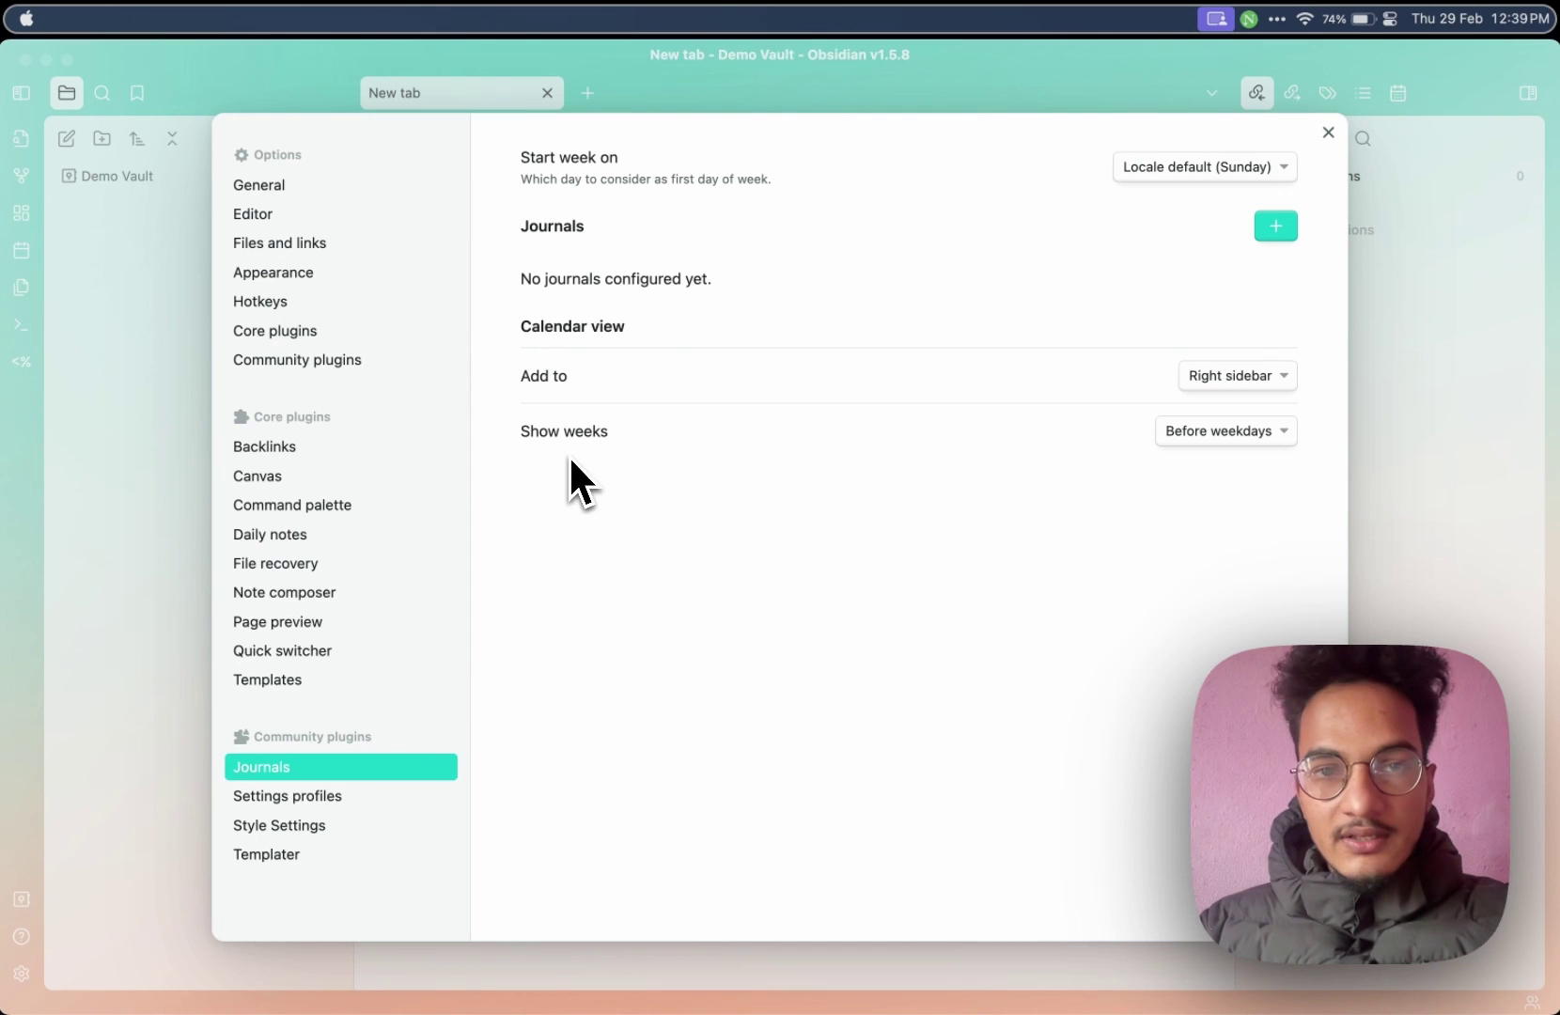
Try Monday as the week's starting day, and return the setting to Locale default (Sunday)
{"action": "left_click", "coordinate": [1039, 235]}
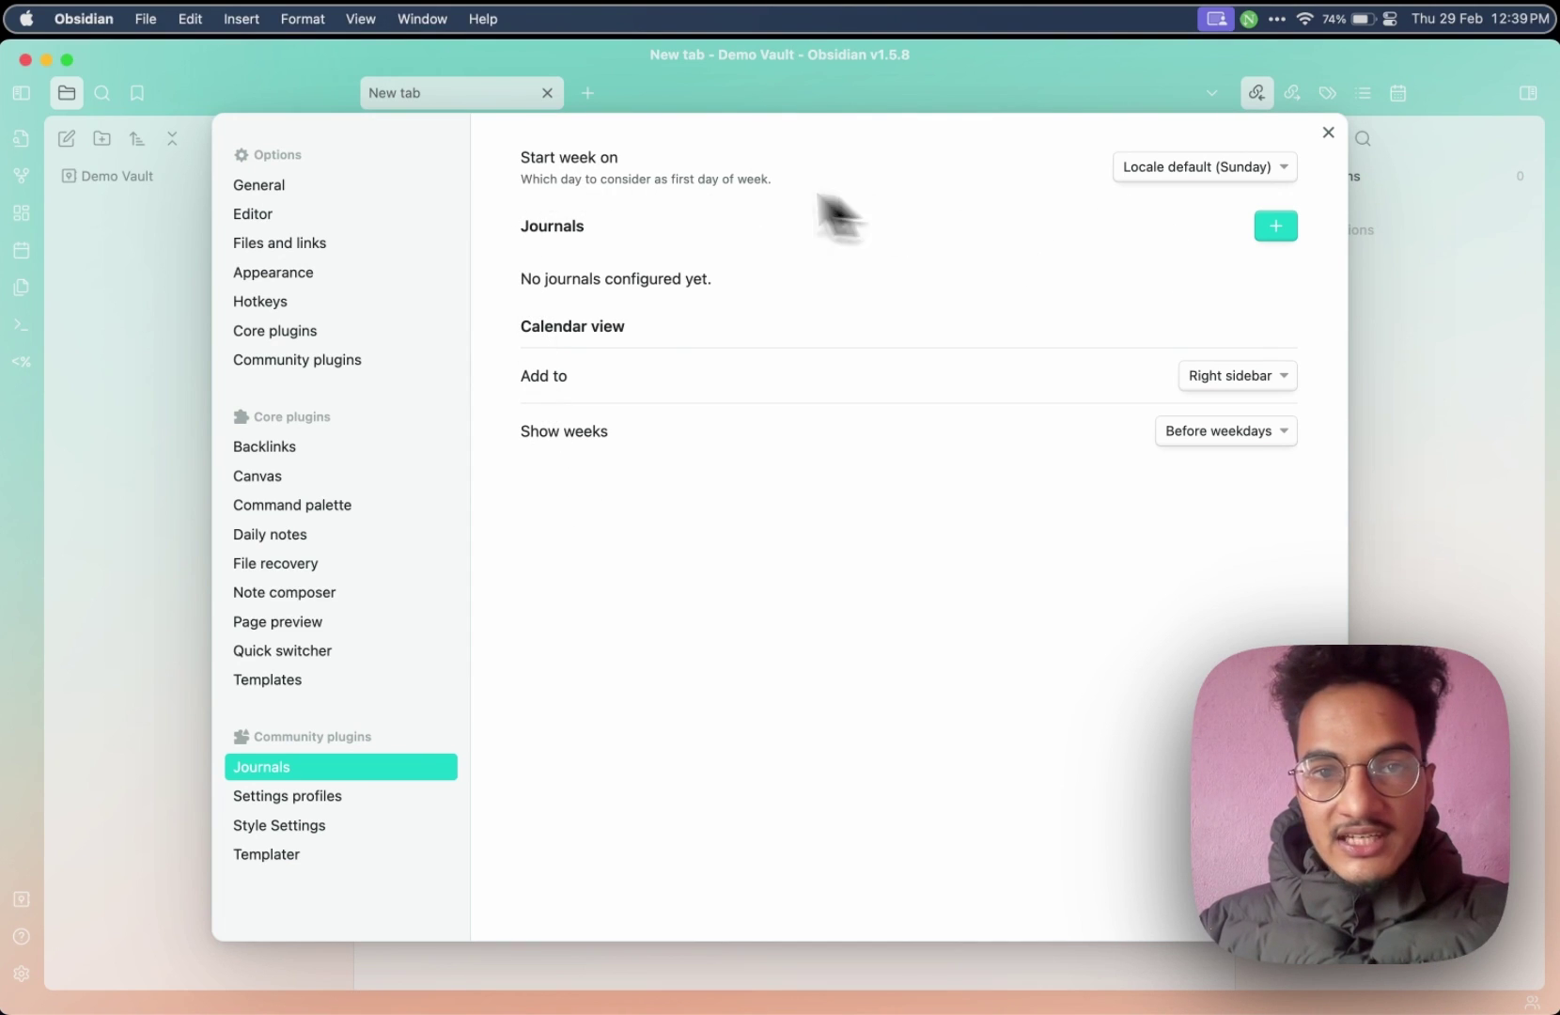
{"action": "left_click", "coordinate": [1203, 168]}
{"action": "left_click", "coordinate": [1215, 223]}
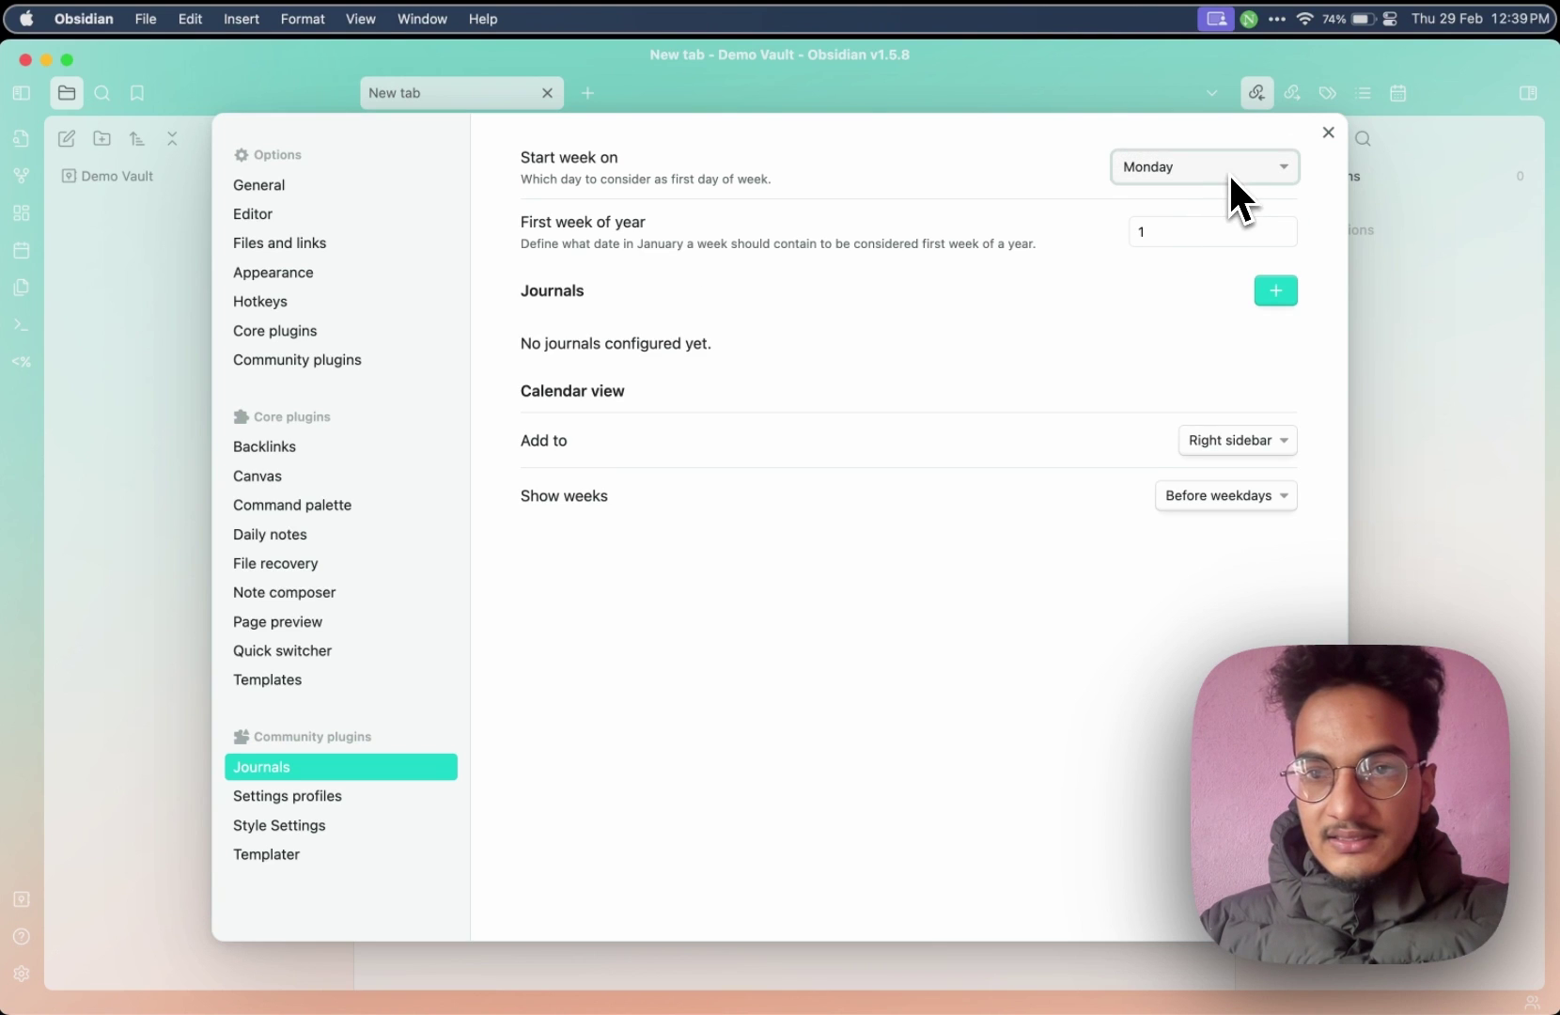
{"action": "left_click", "coordinate": [1212, 165]}
{"action": "left_click", "coordinate": [1214, 122]}
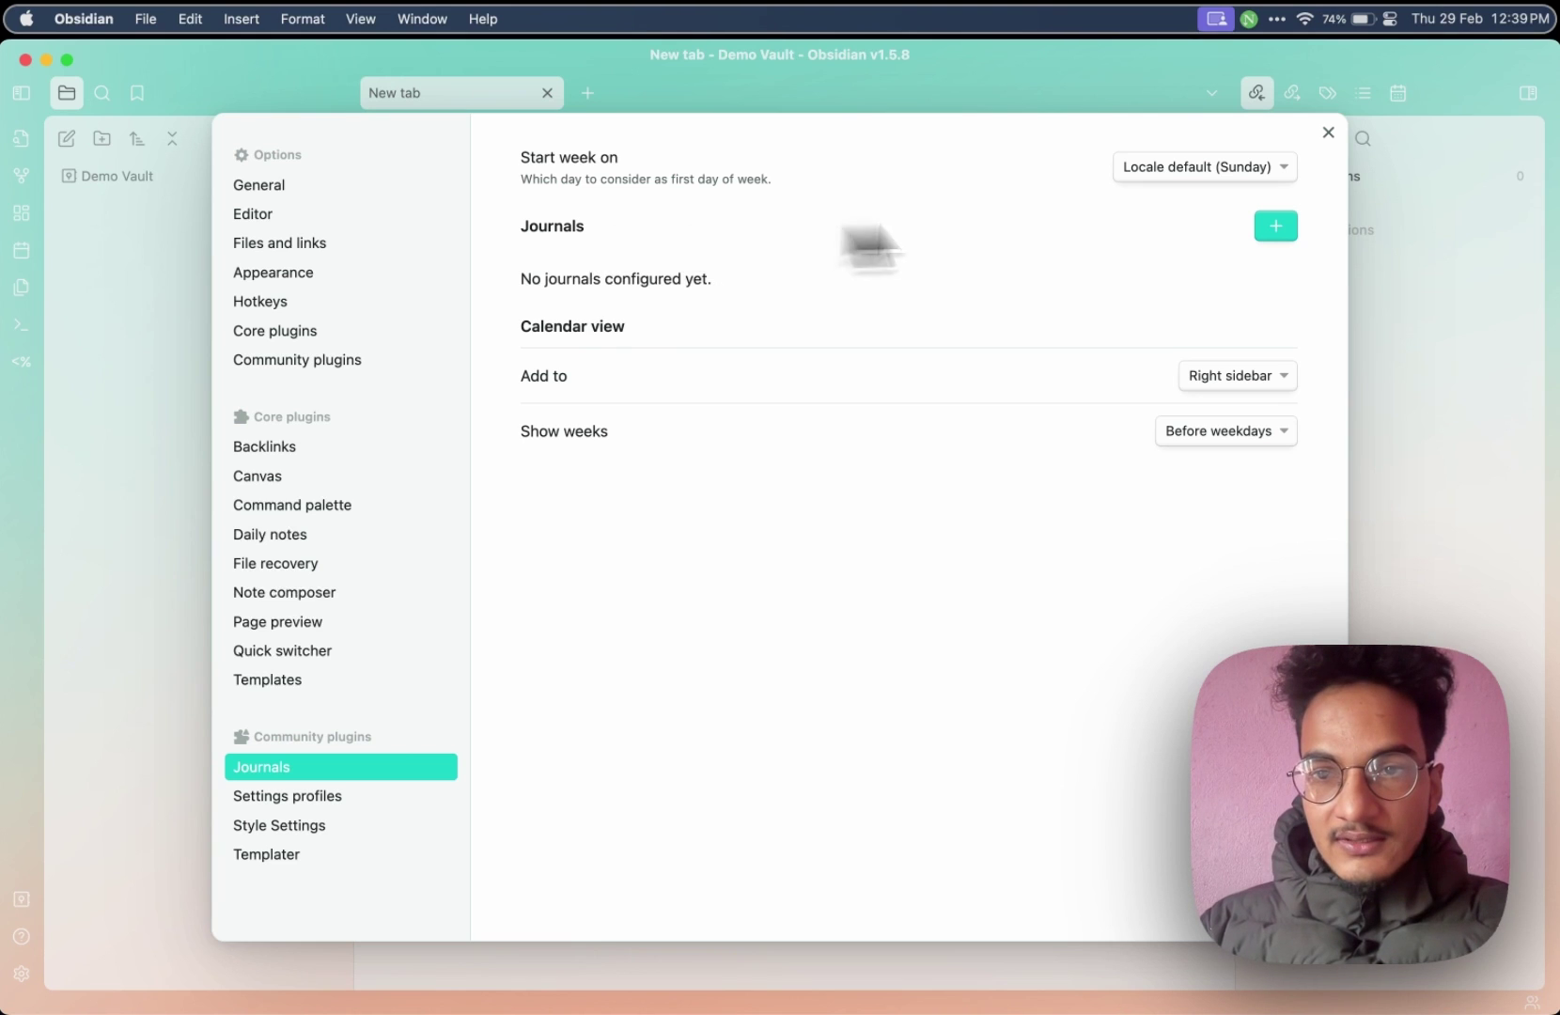
Start adding a new journal in the Journals plugin settings
{"action": "left_click", "coordinate": [1278, 230]}
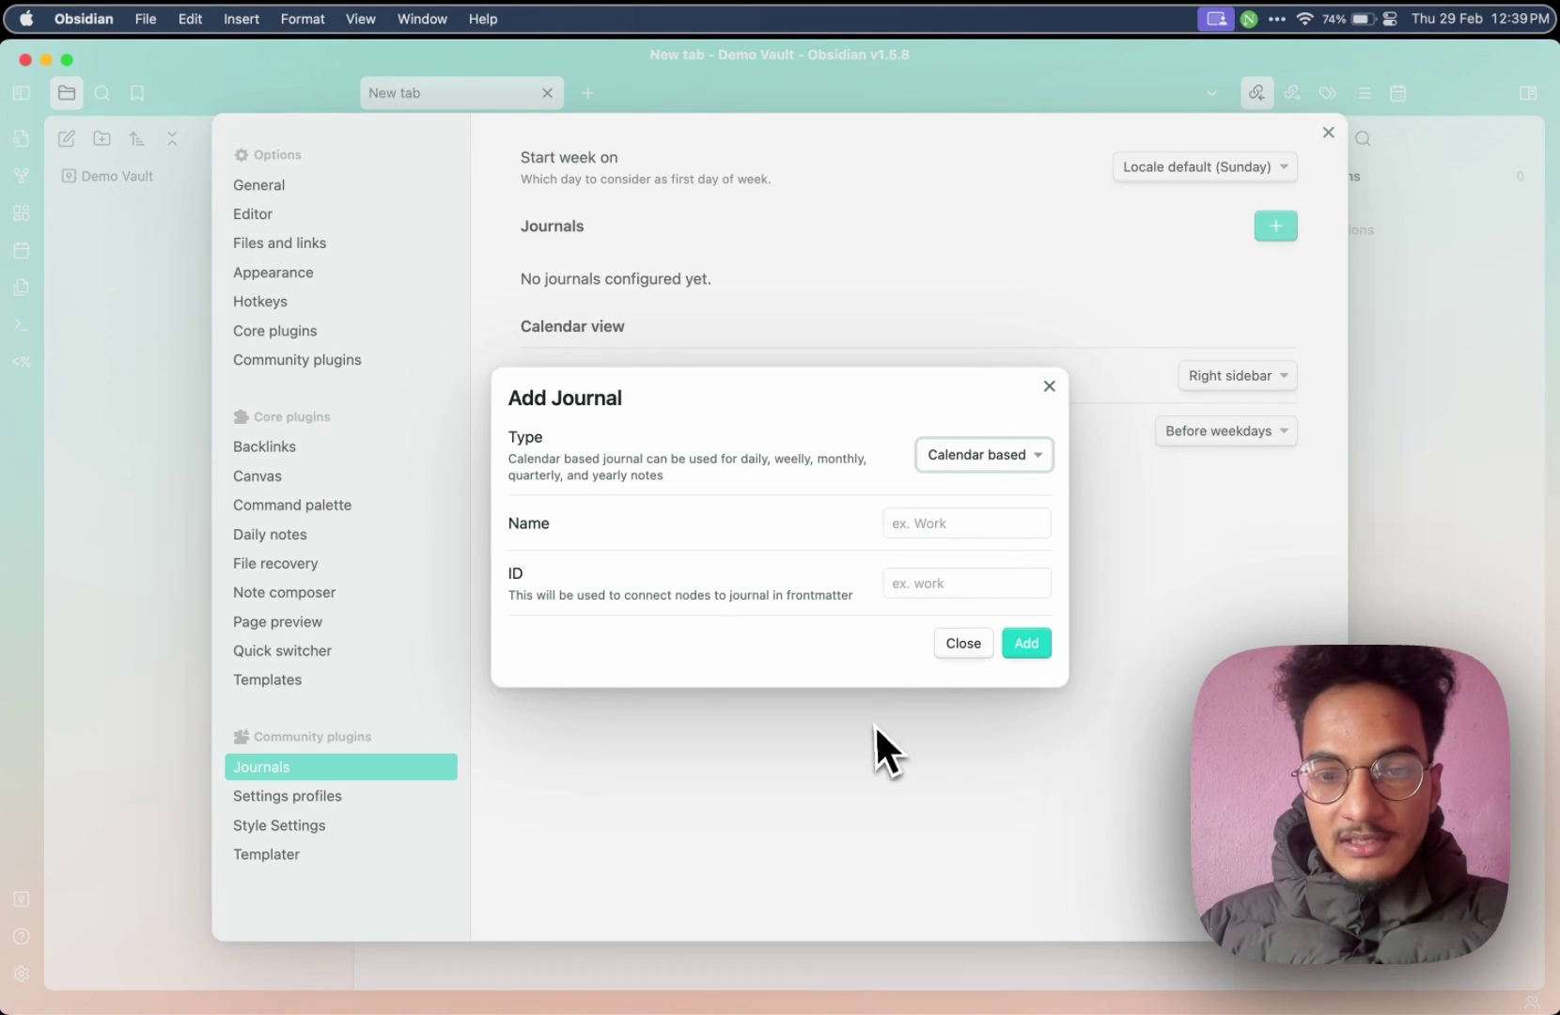
{"action": "left_click", "coordinate": [575, 459]}
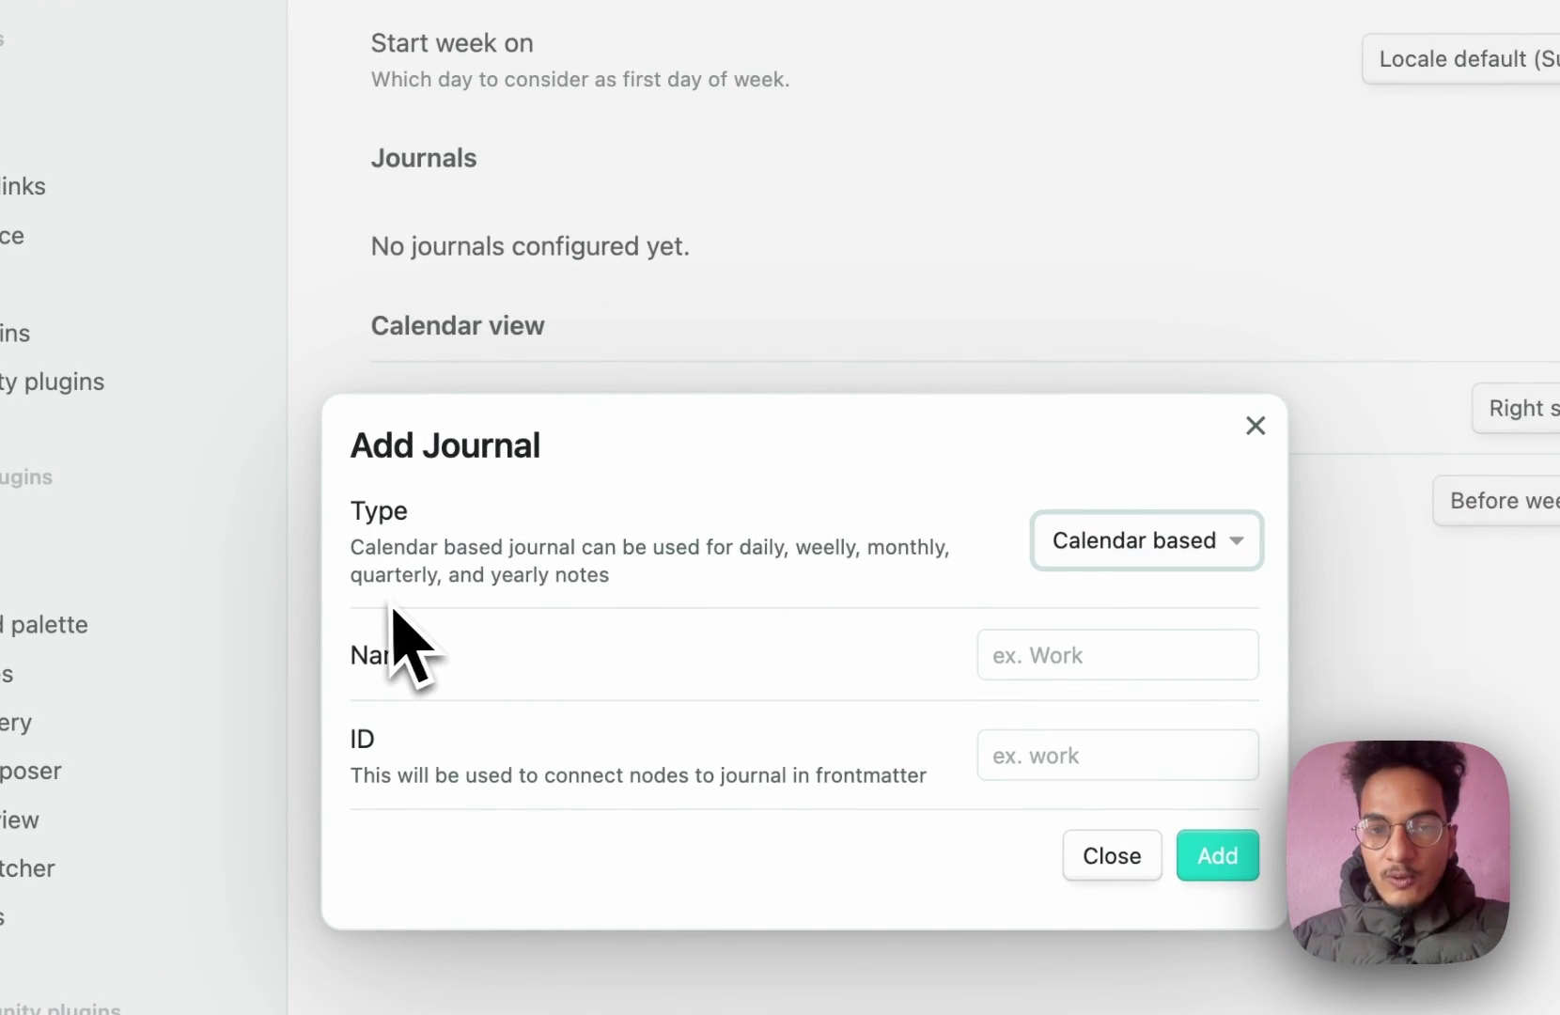
Try the Interval based type for the new journal with an interval of 1 Month
{"action": "left_click", "coordinate": [1146, 540]}
{"action": "left_click", "coordinate": [1128, 394]}
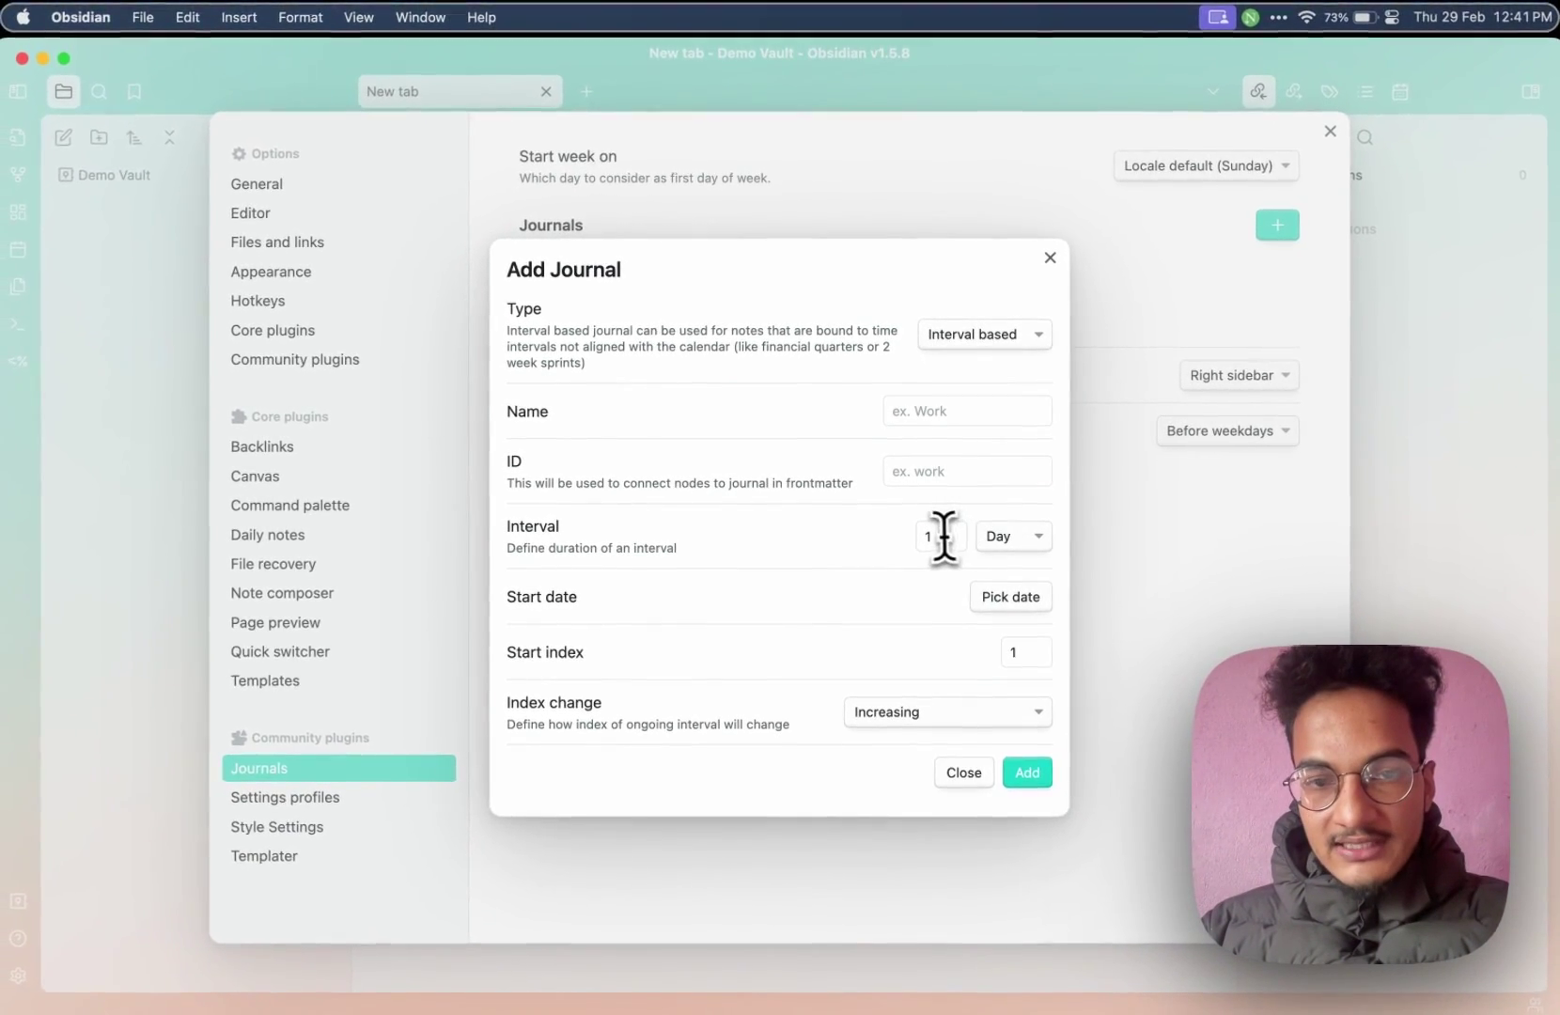
{"action": "left_click", "coordinate": [939, 537]}
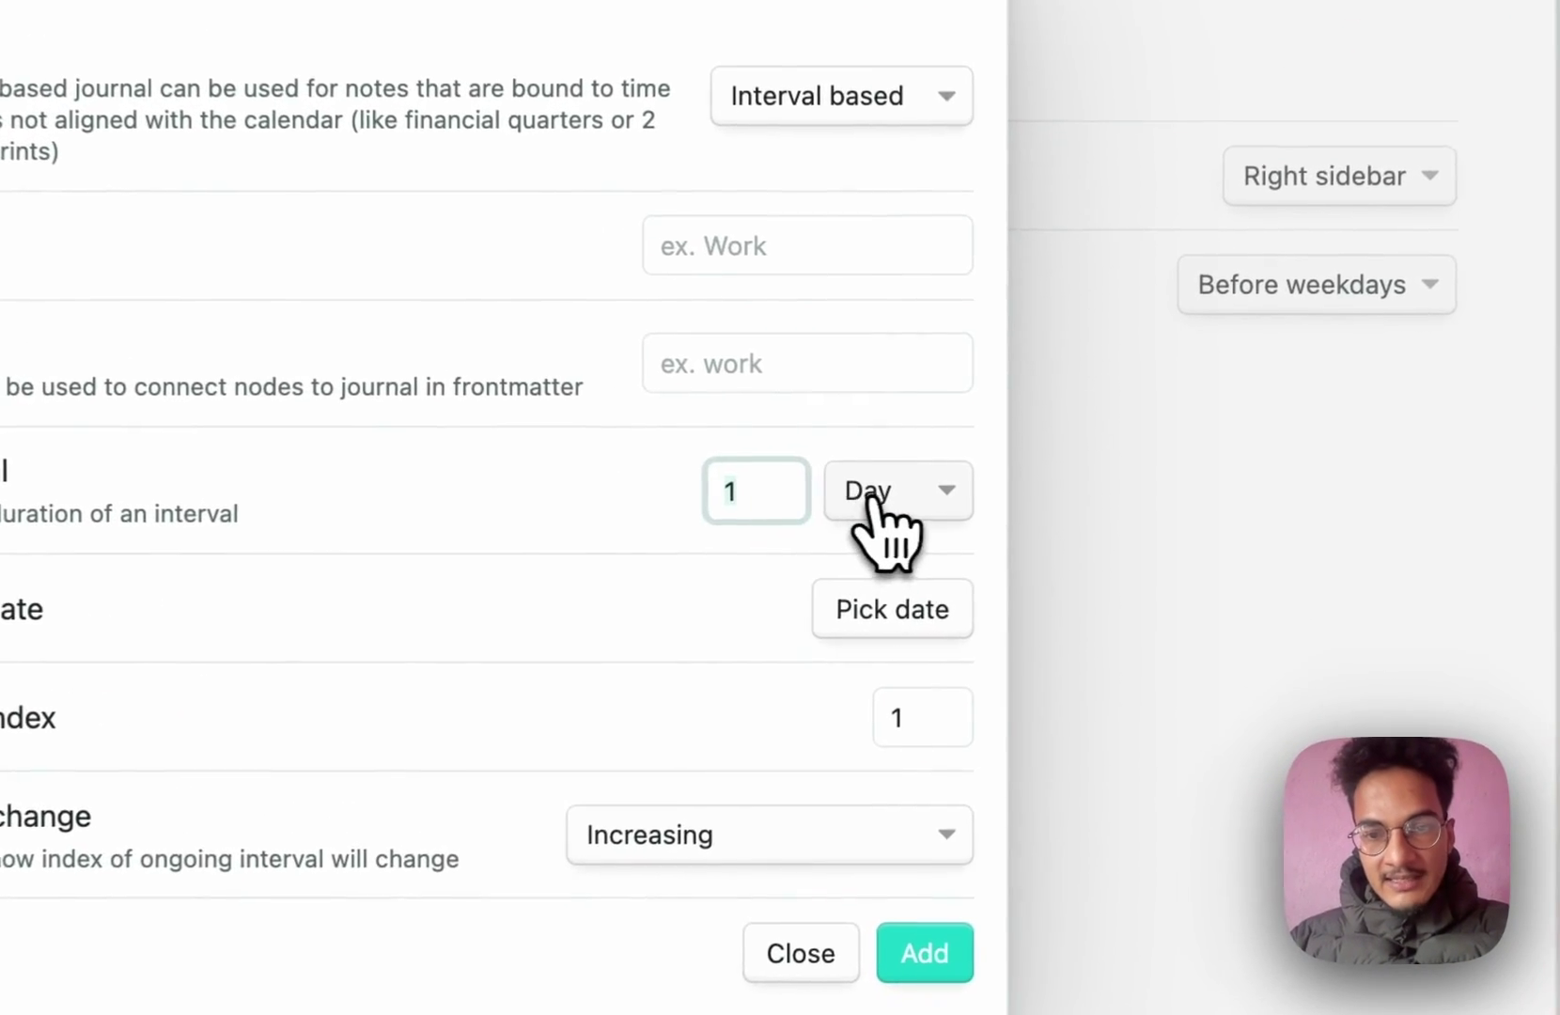
{"action": "left_click", "coordinate": [878, 503]}
{"action": "left_click", "coordinate": [891, 585]}
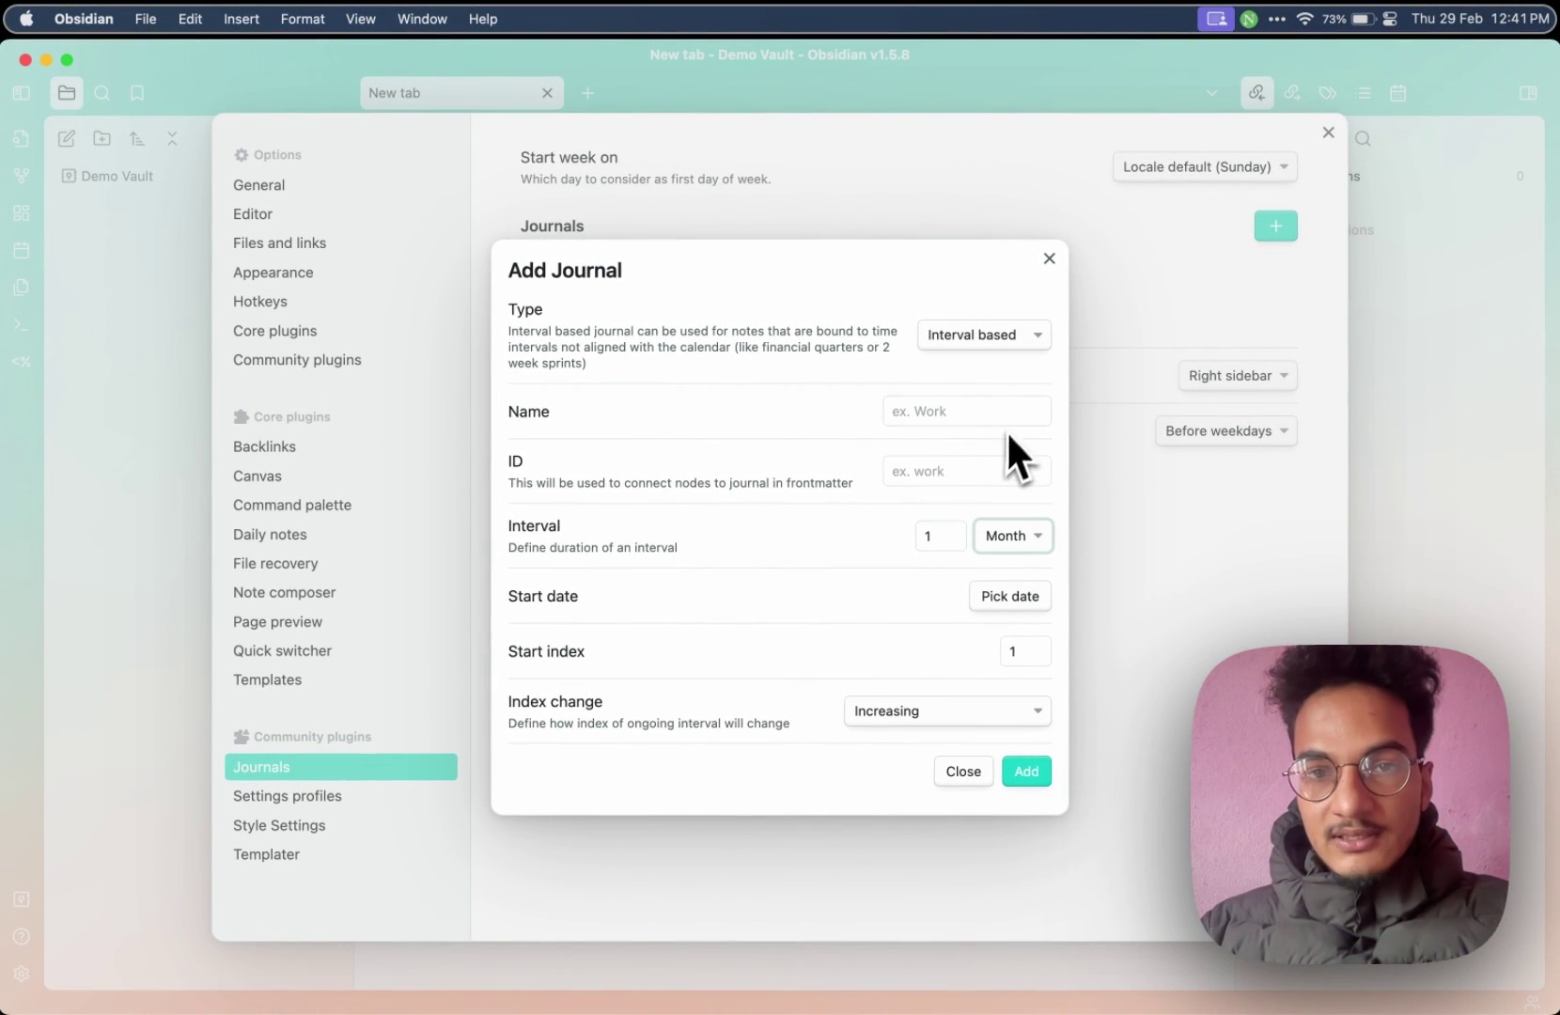
Add a Calendar based journal with the name "life" and the ID "life"
{"action": "left_click", "coordinate": [1029, 335]}
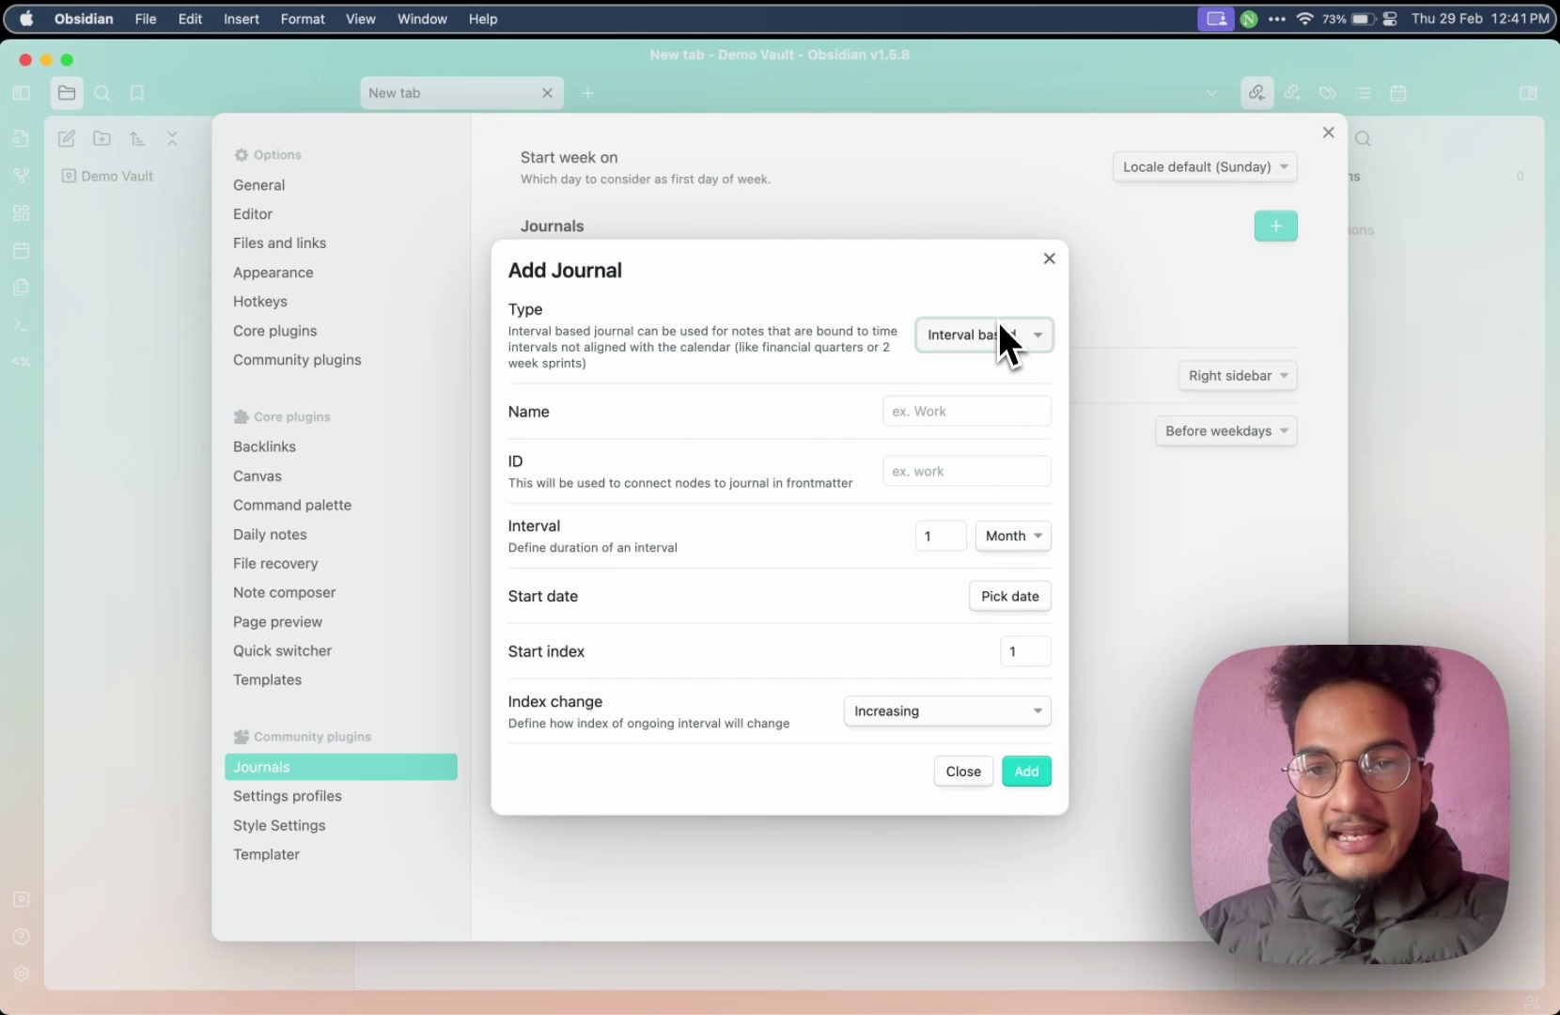
{"action": "left_click", "coordinate": [998, 319]}
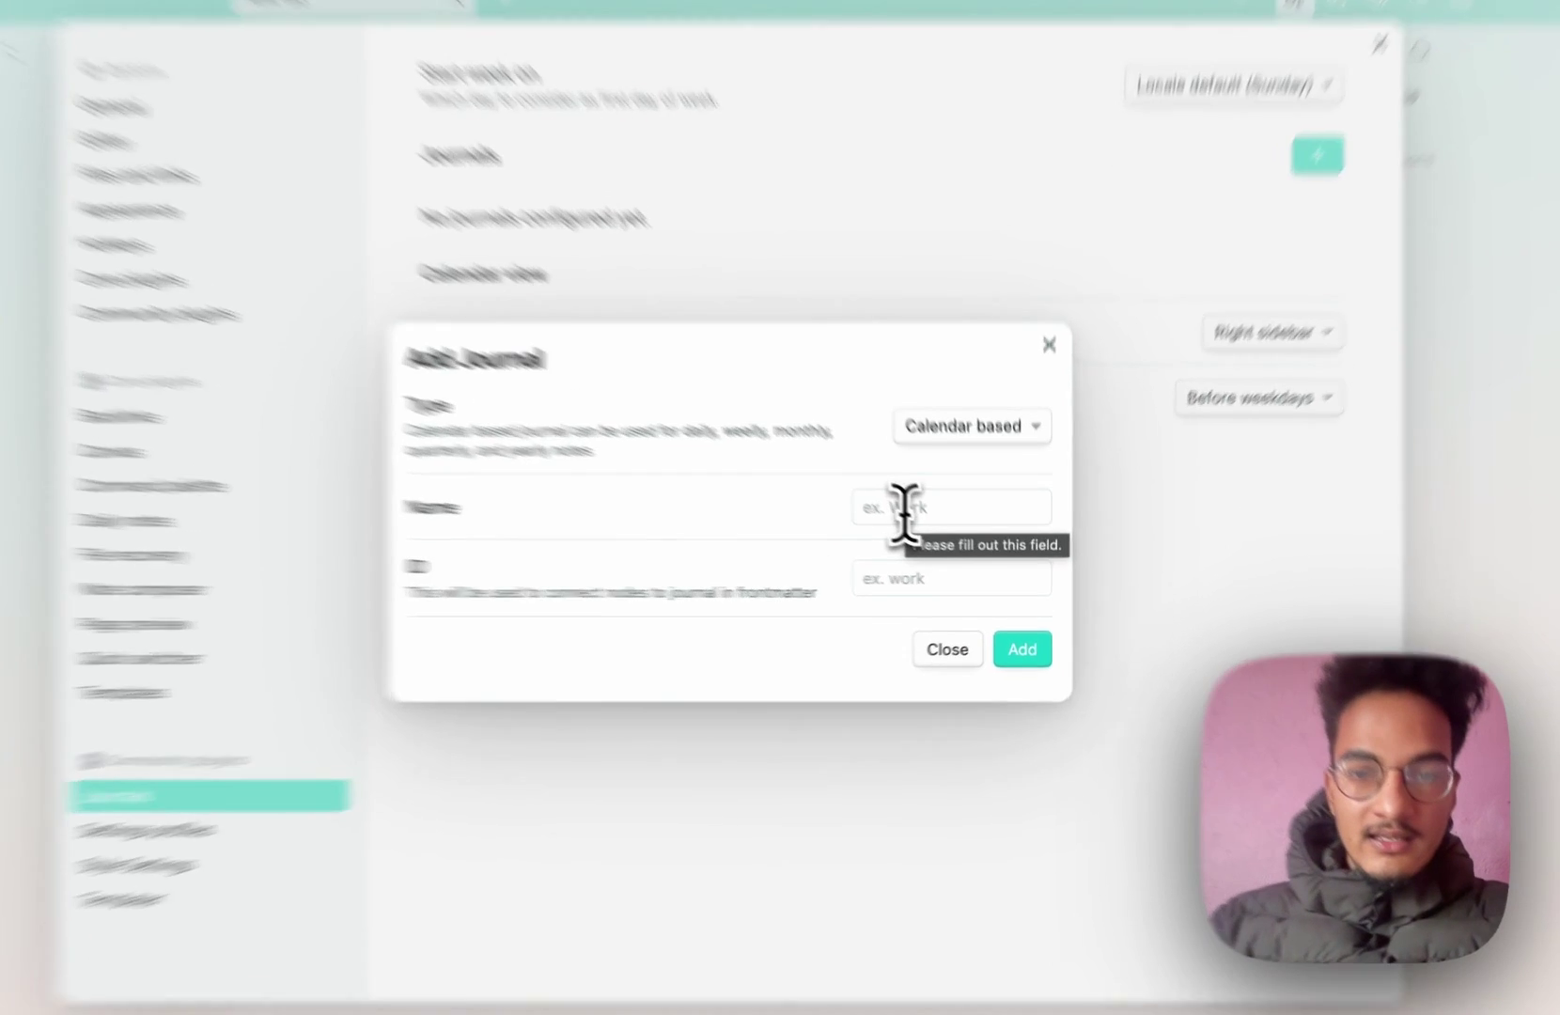
{"action": "left_click", "coordinate": [927, 526]}
{"action": "type", "text": "life"}
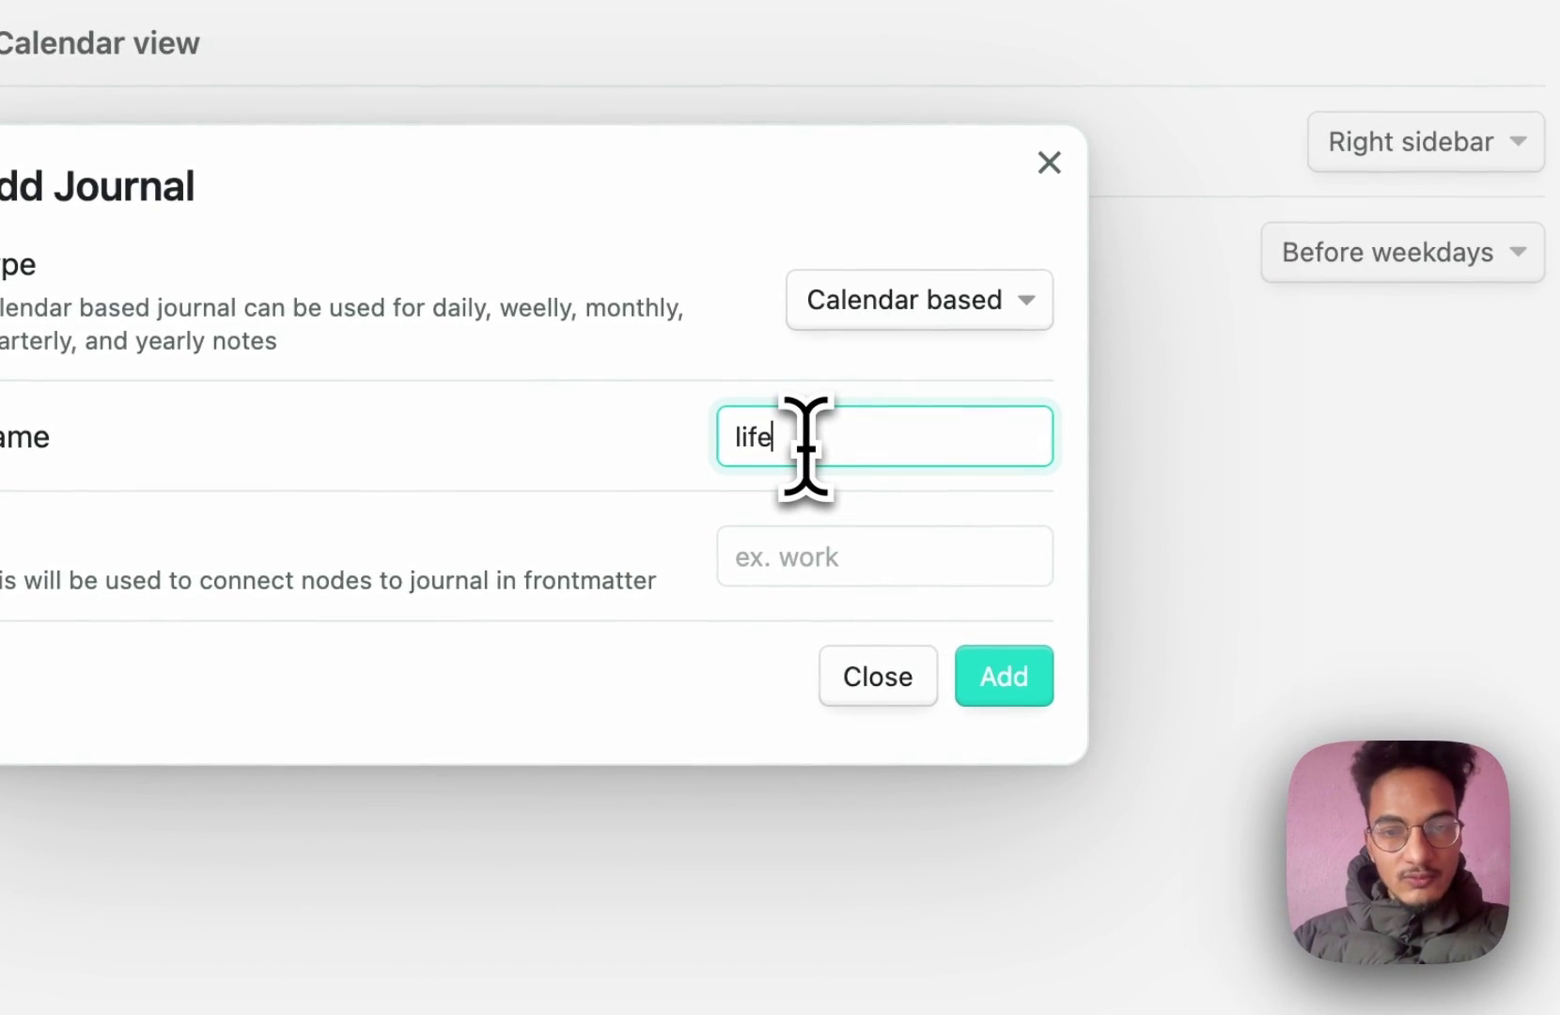
{"action": "left_click", "coordinate": [850, 554]}
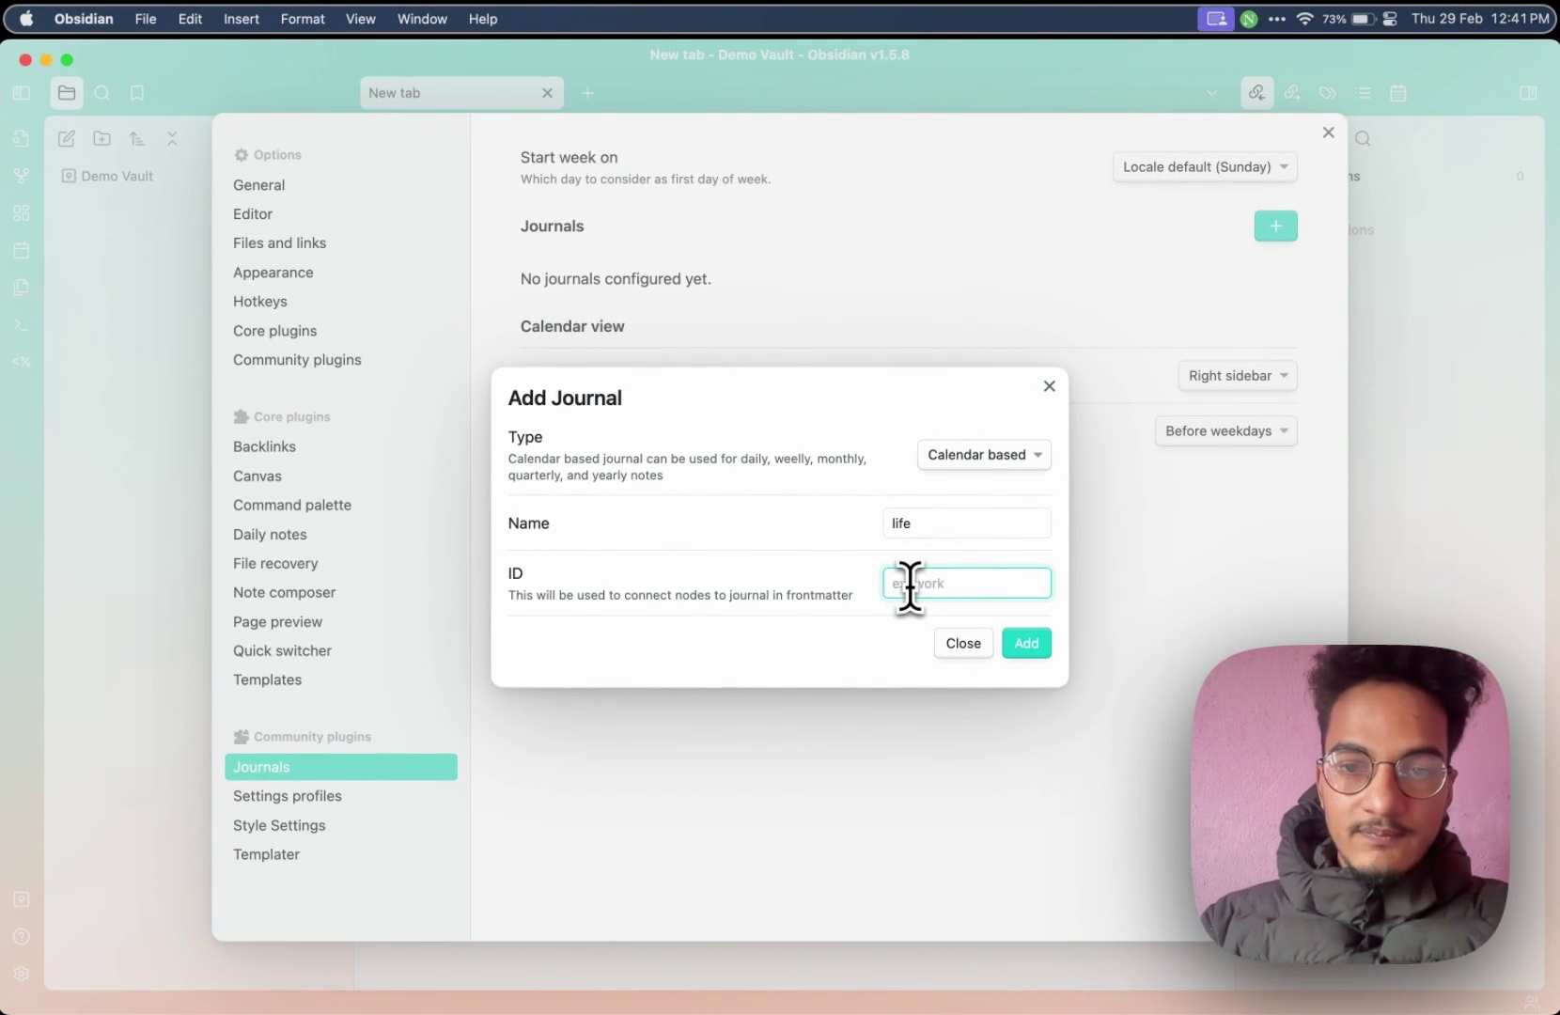
{"action": "type", "text": "life"}
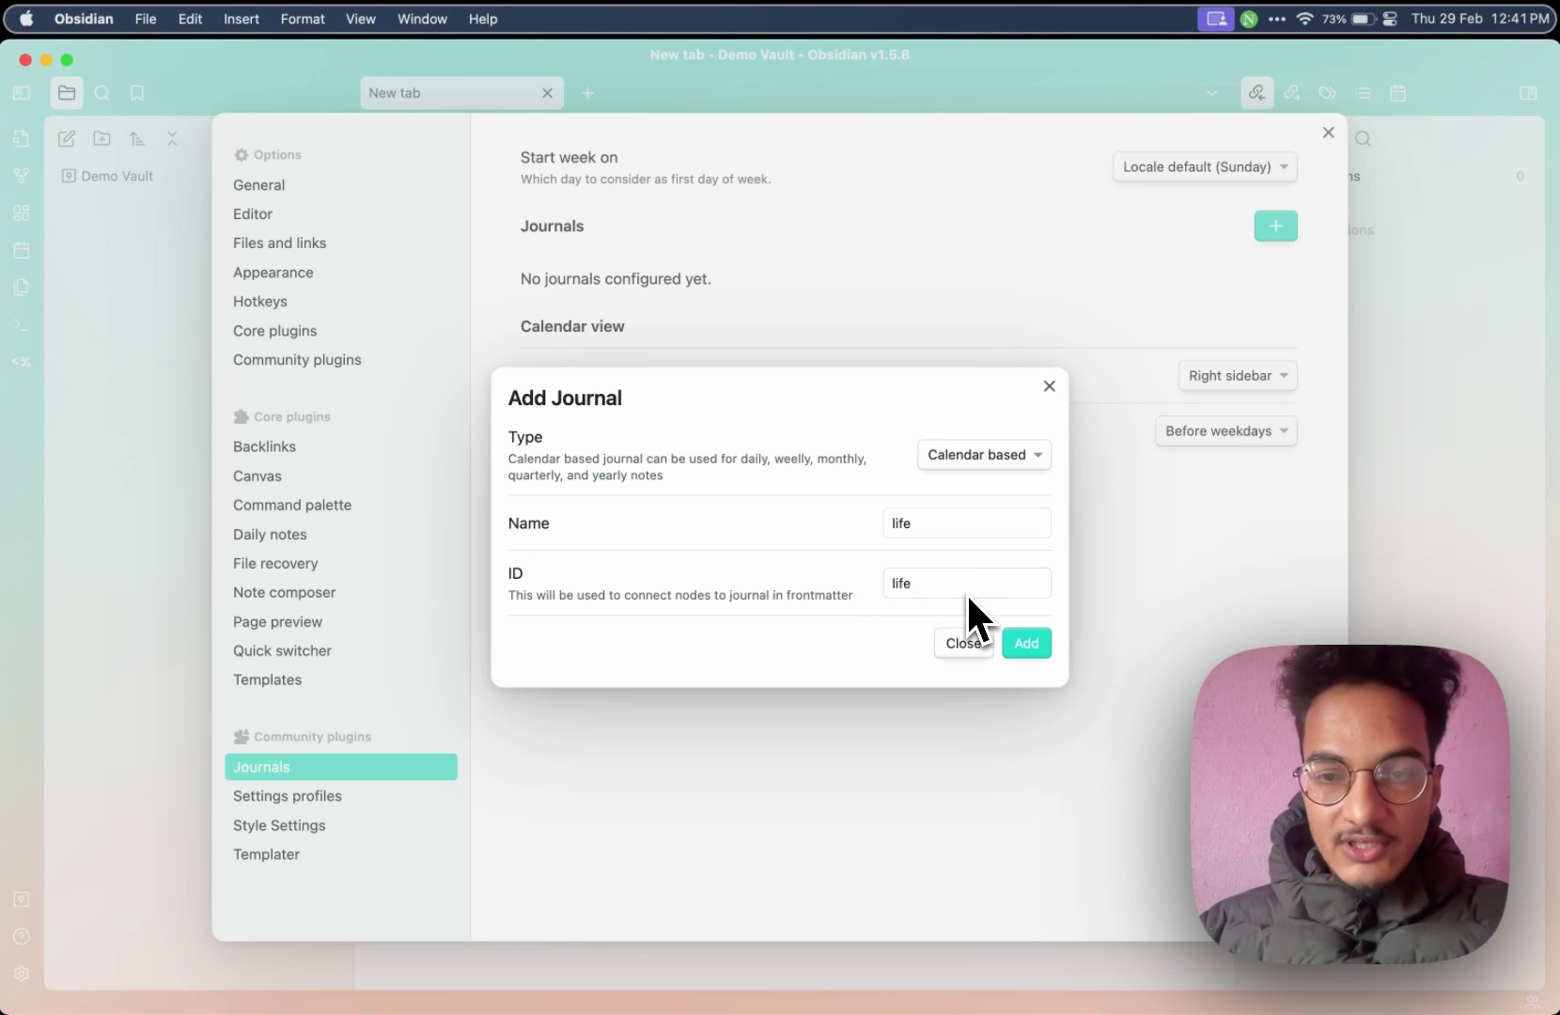
{"action": "left_click", "coordinate": [1030, 648]}
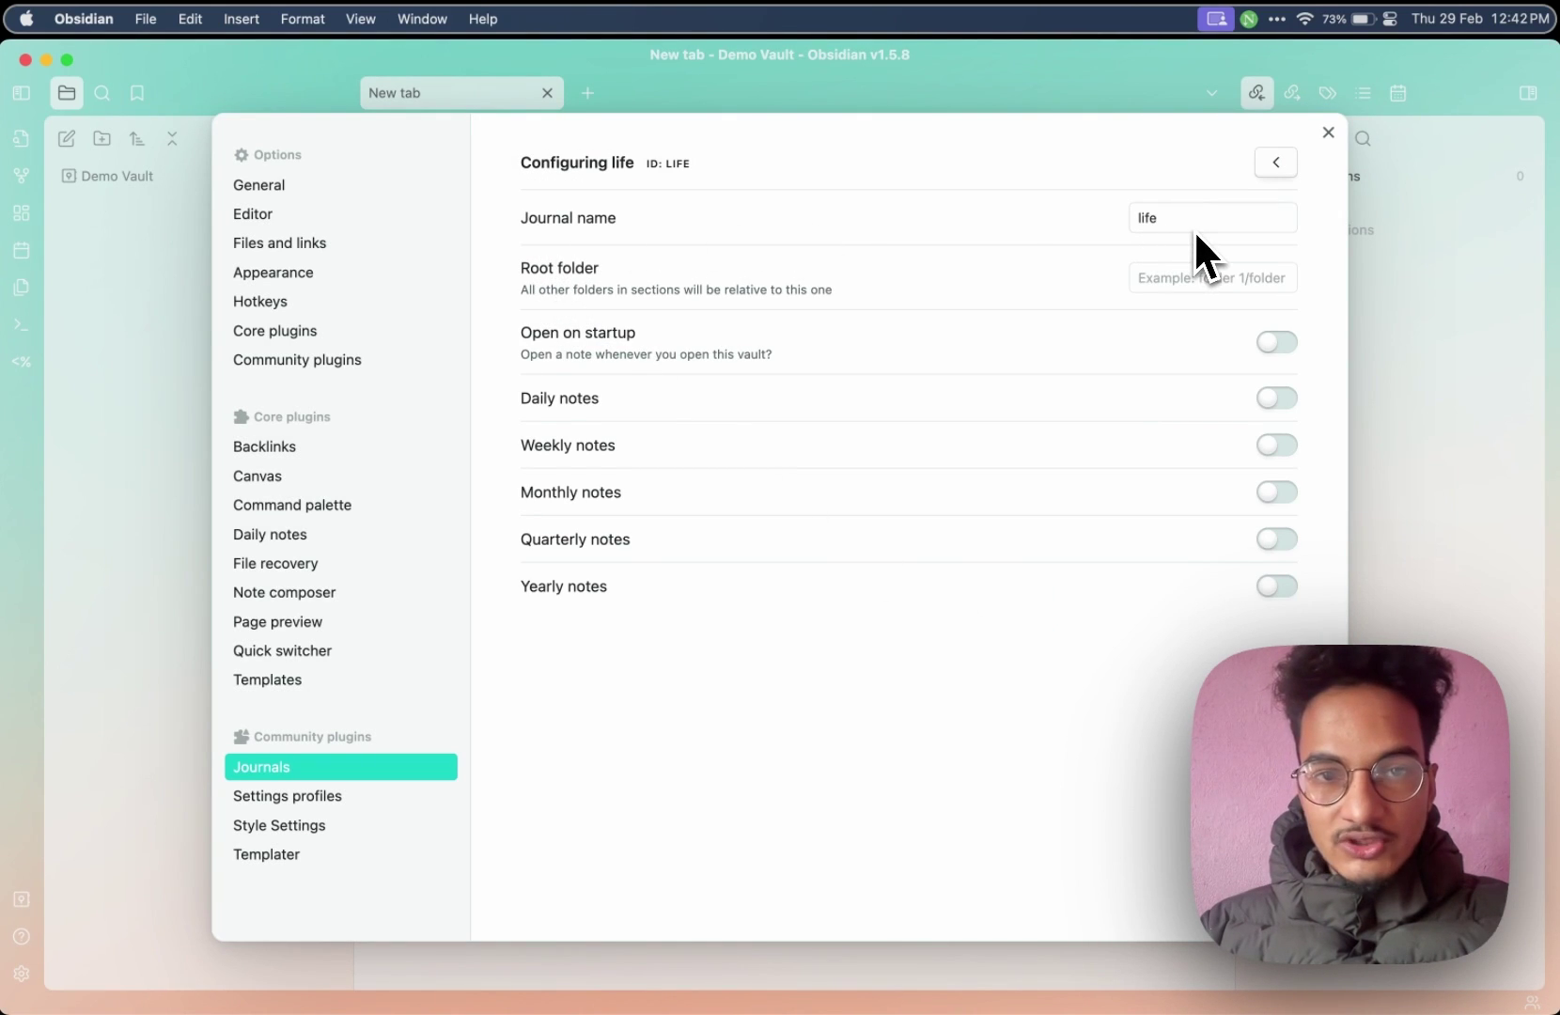
Leave the settings and create two vault folders named Journal and Templates
{"action": "left_click", "coordinate": [1193, 282]}
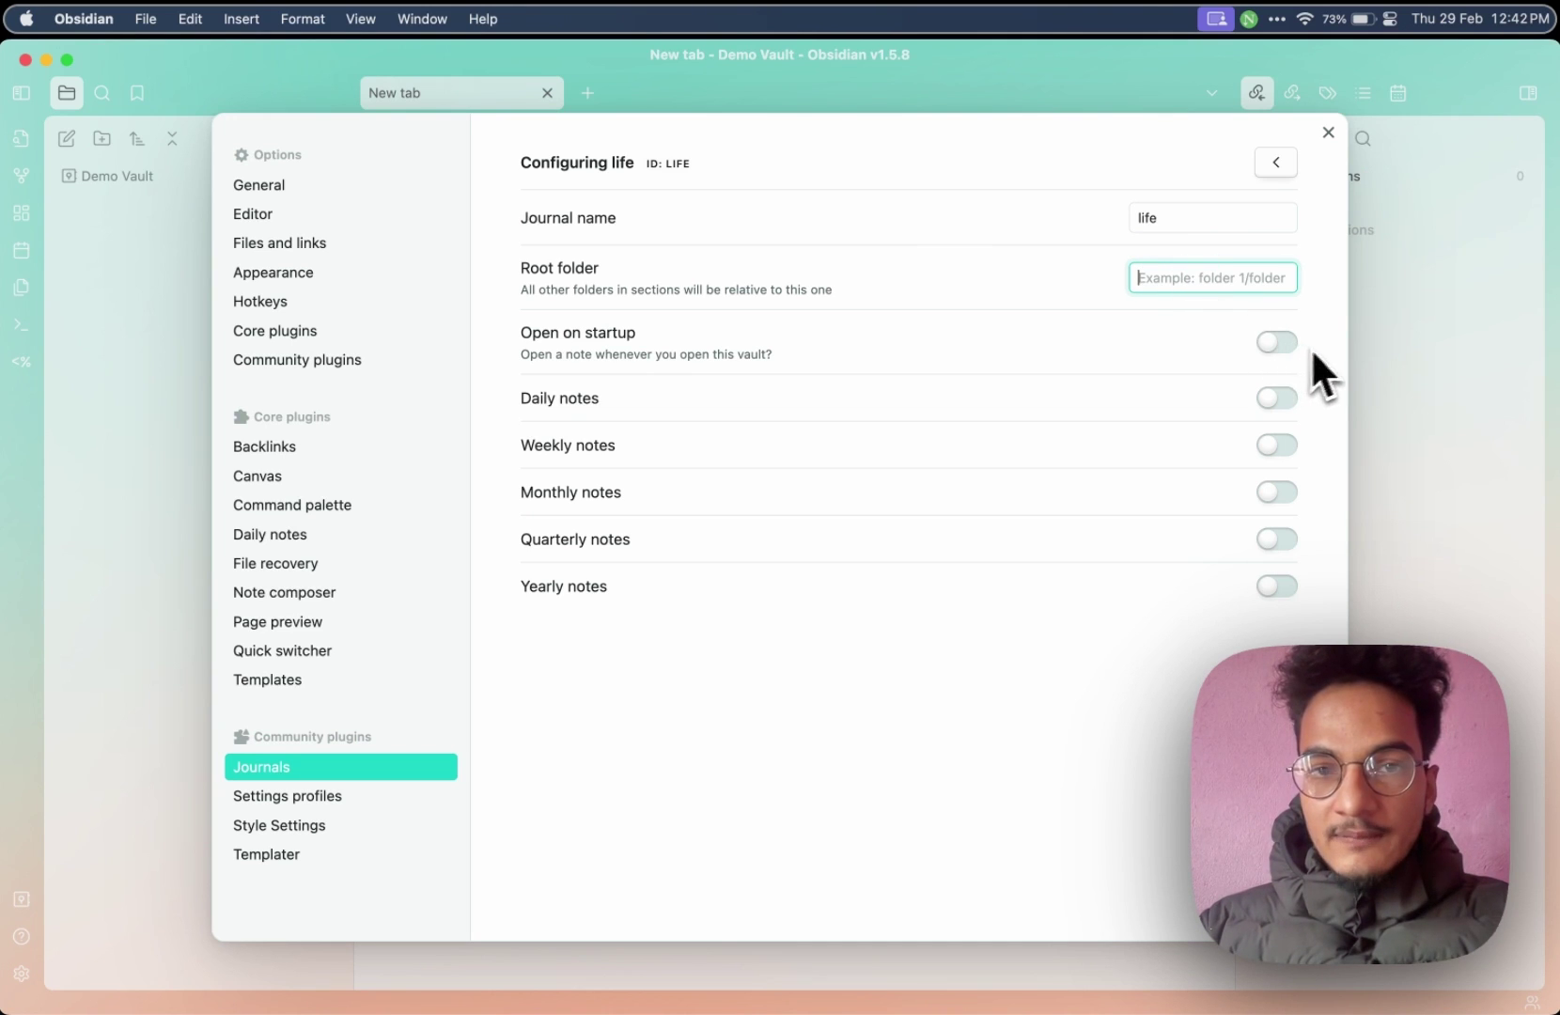
{"action": "left_click", "coordinate": [1391, 334]}
{"action": "left_click", "coordinate": [101, 140]}
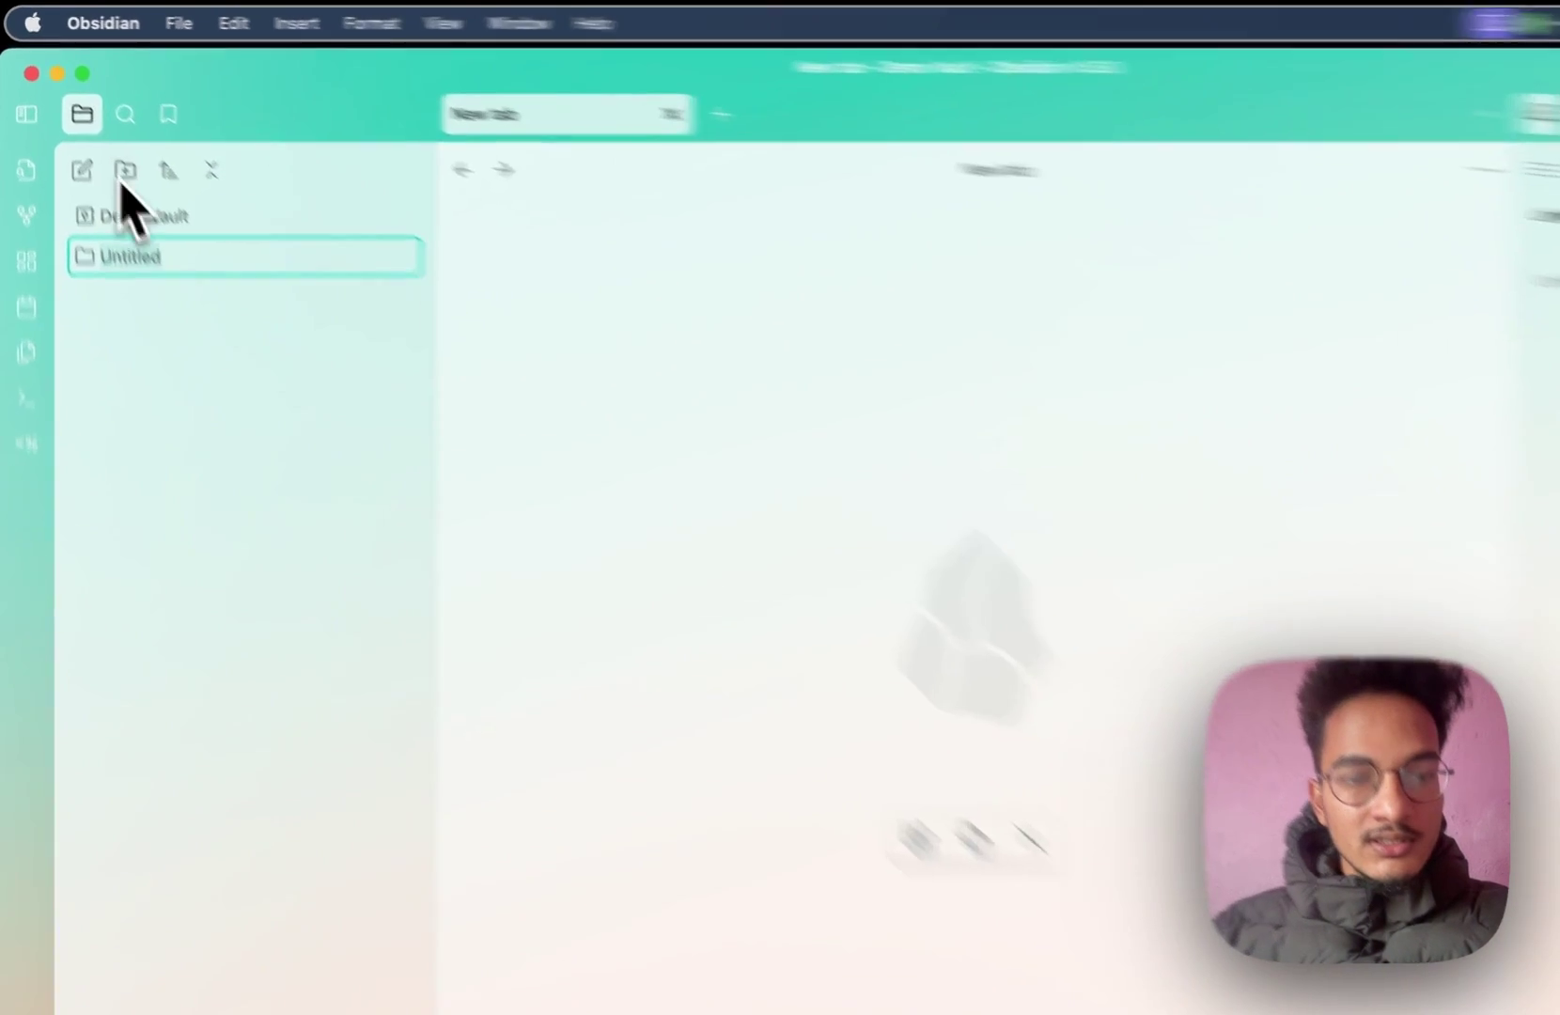
{"action": "type", "text": "Journal"}
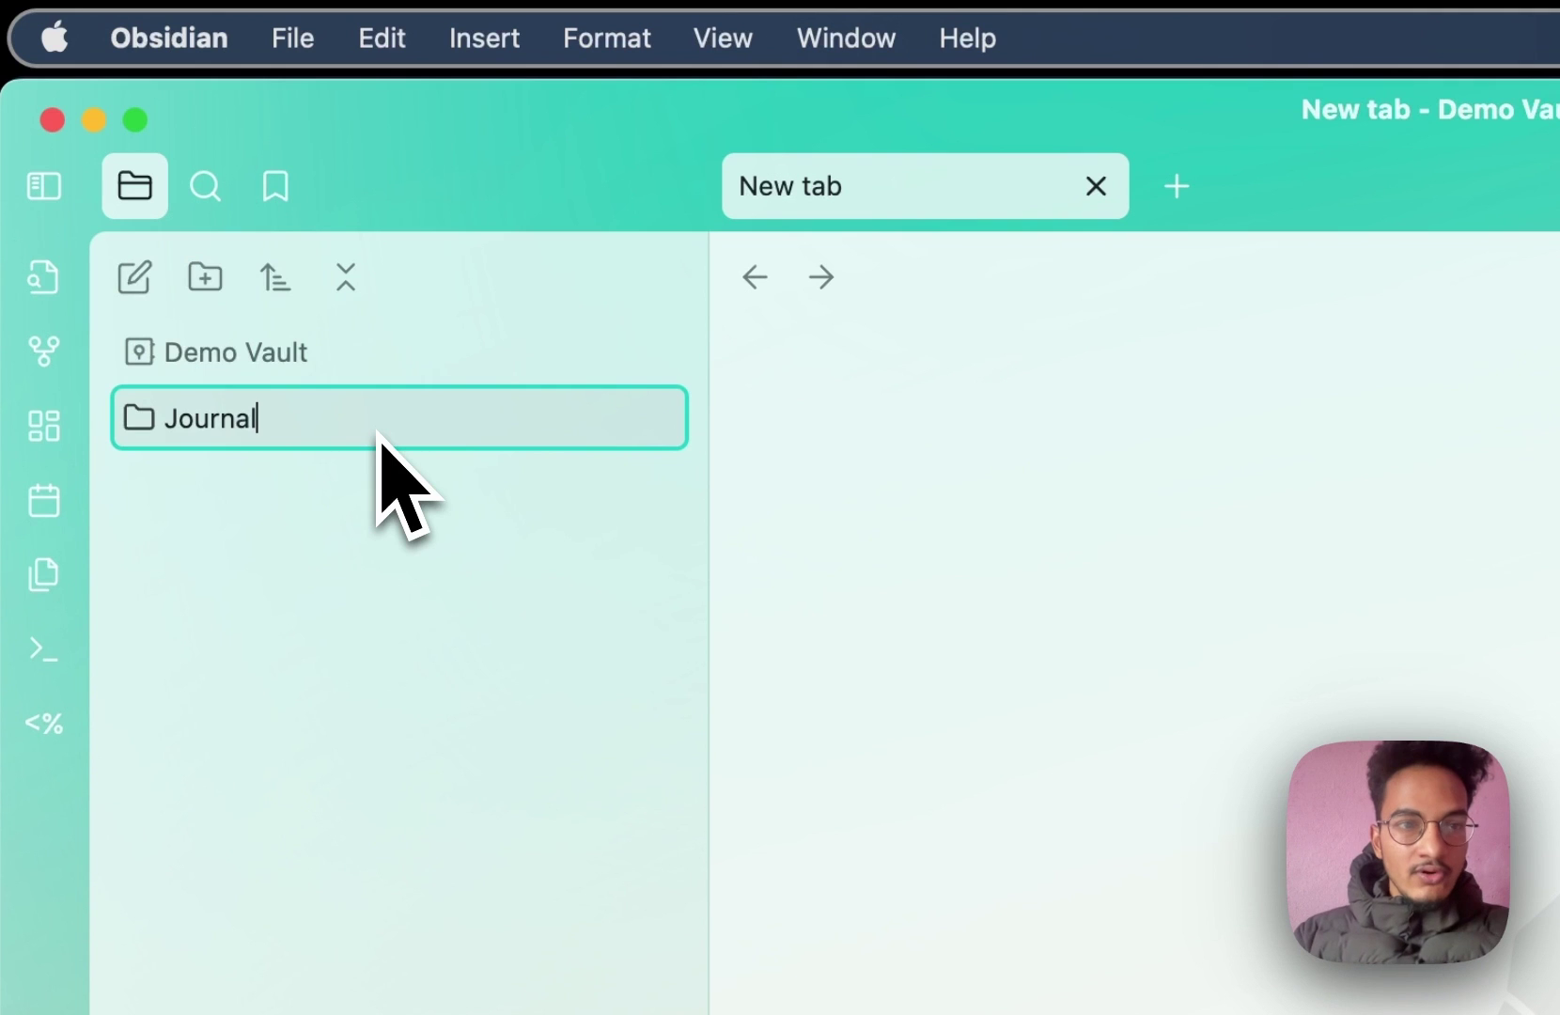
{"action": "left_click", "coordinate": [205, 276]}
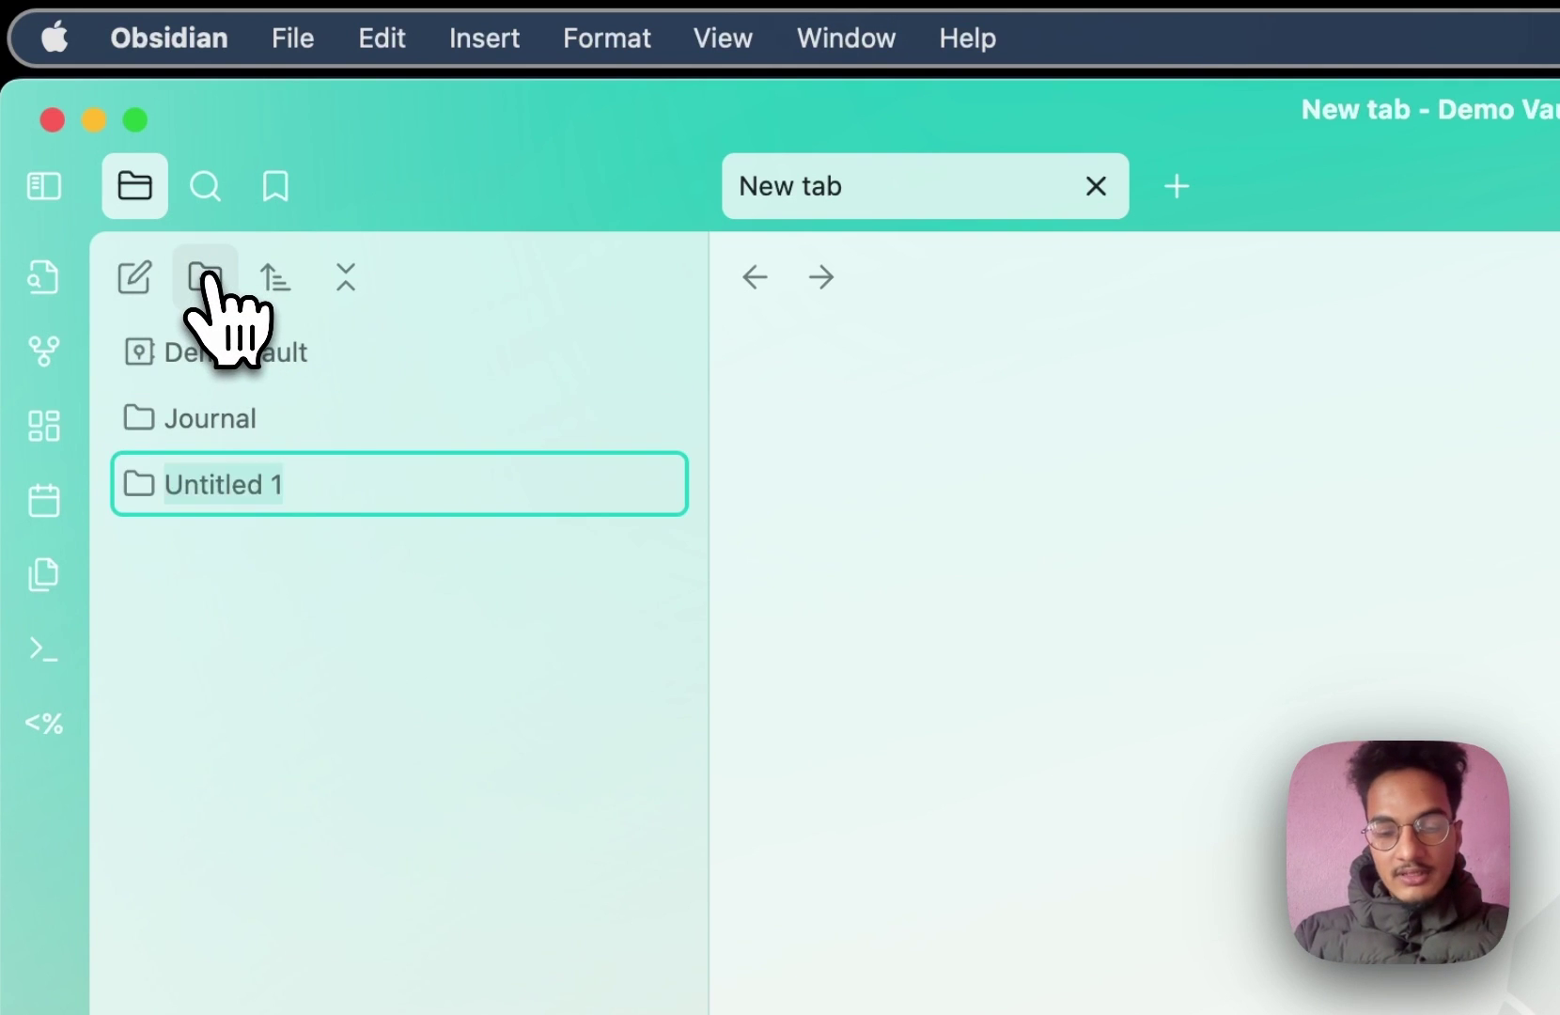
{"action": "type", "text": "Templates"}
{"action": "key", "text": "Return"}
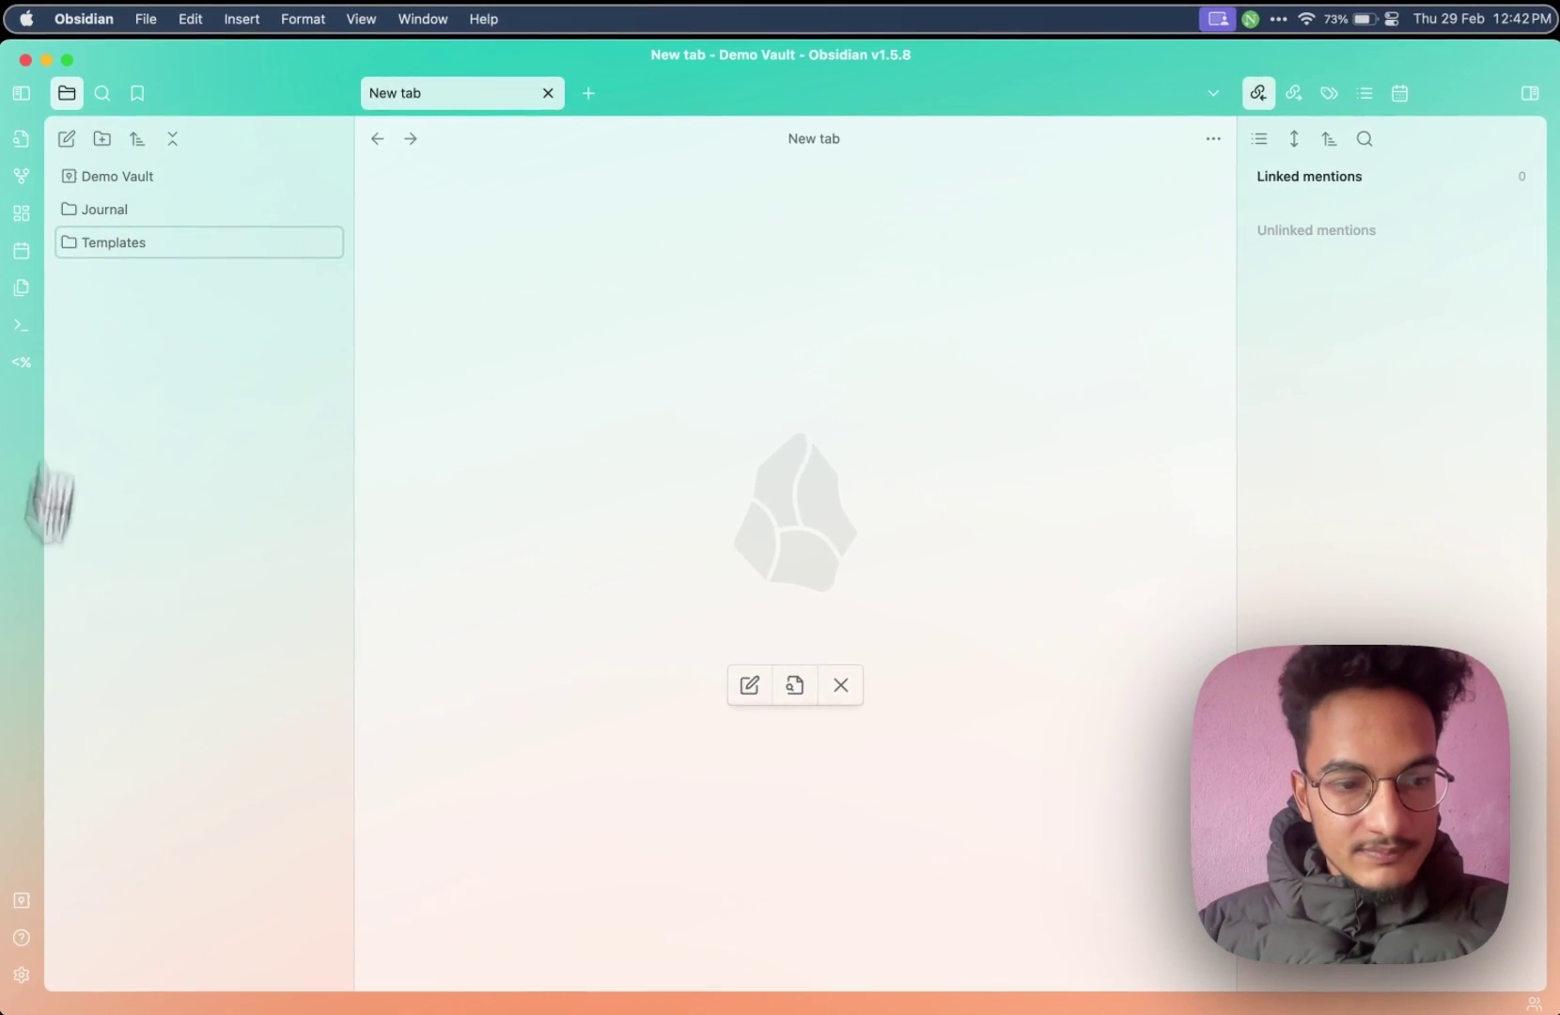
Set the life journal's root folder to Journal in the Journals plugin settings
{"action": "left_click", "coordinate": [21, 974]}
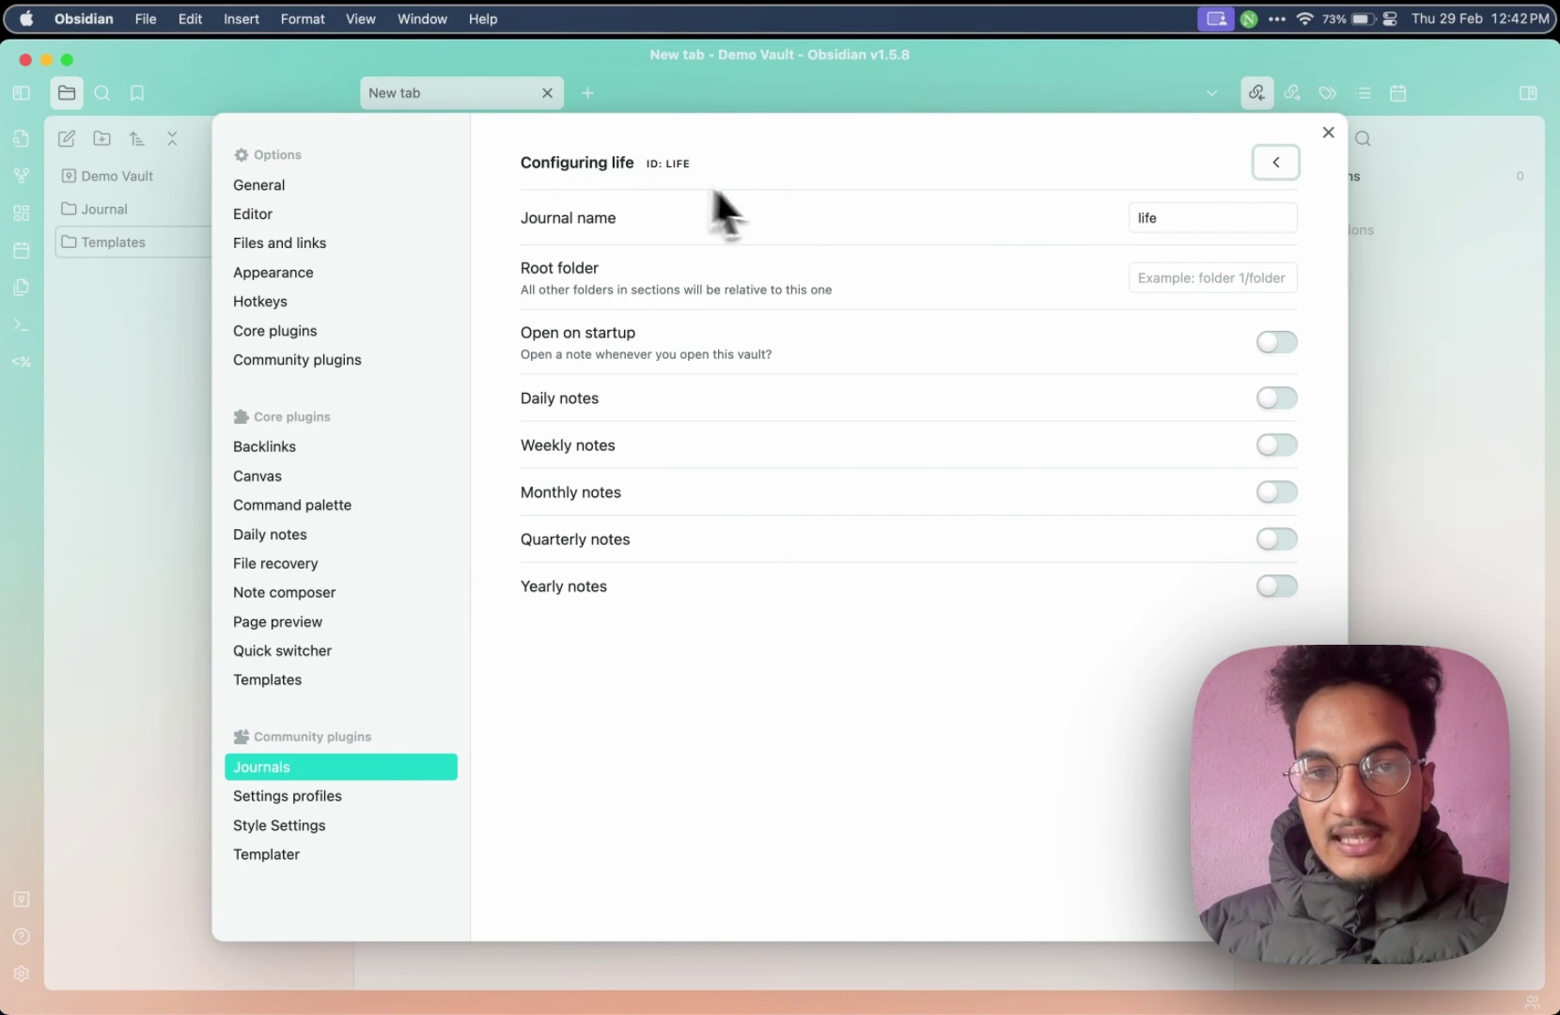
{"action": "left_click", "coordinate": [1192, 274]}
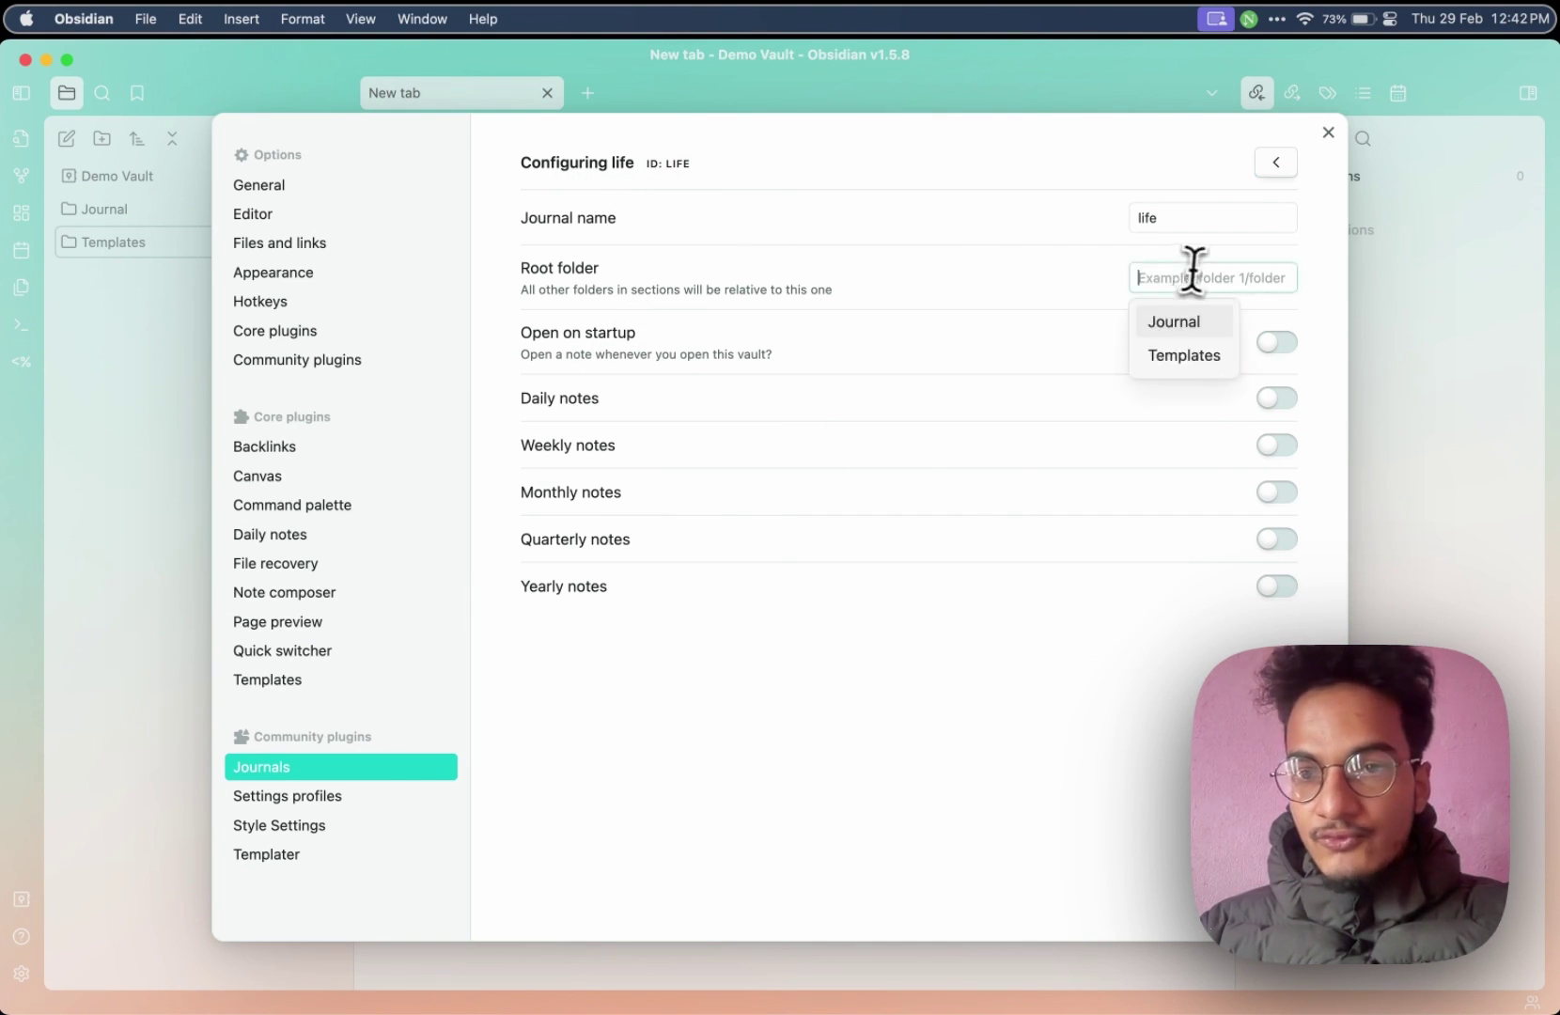
{"action": "left_click", "coordinate": [1189, 325]}
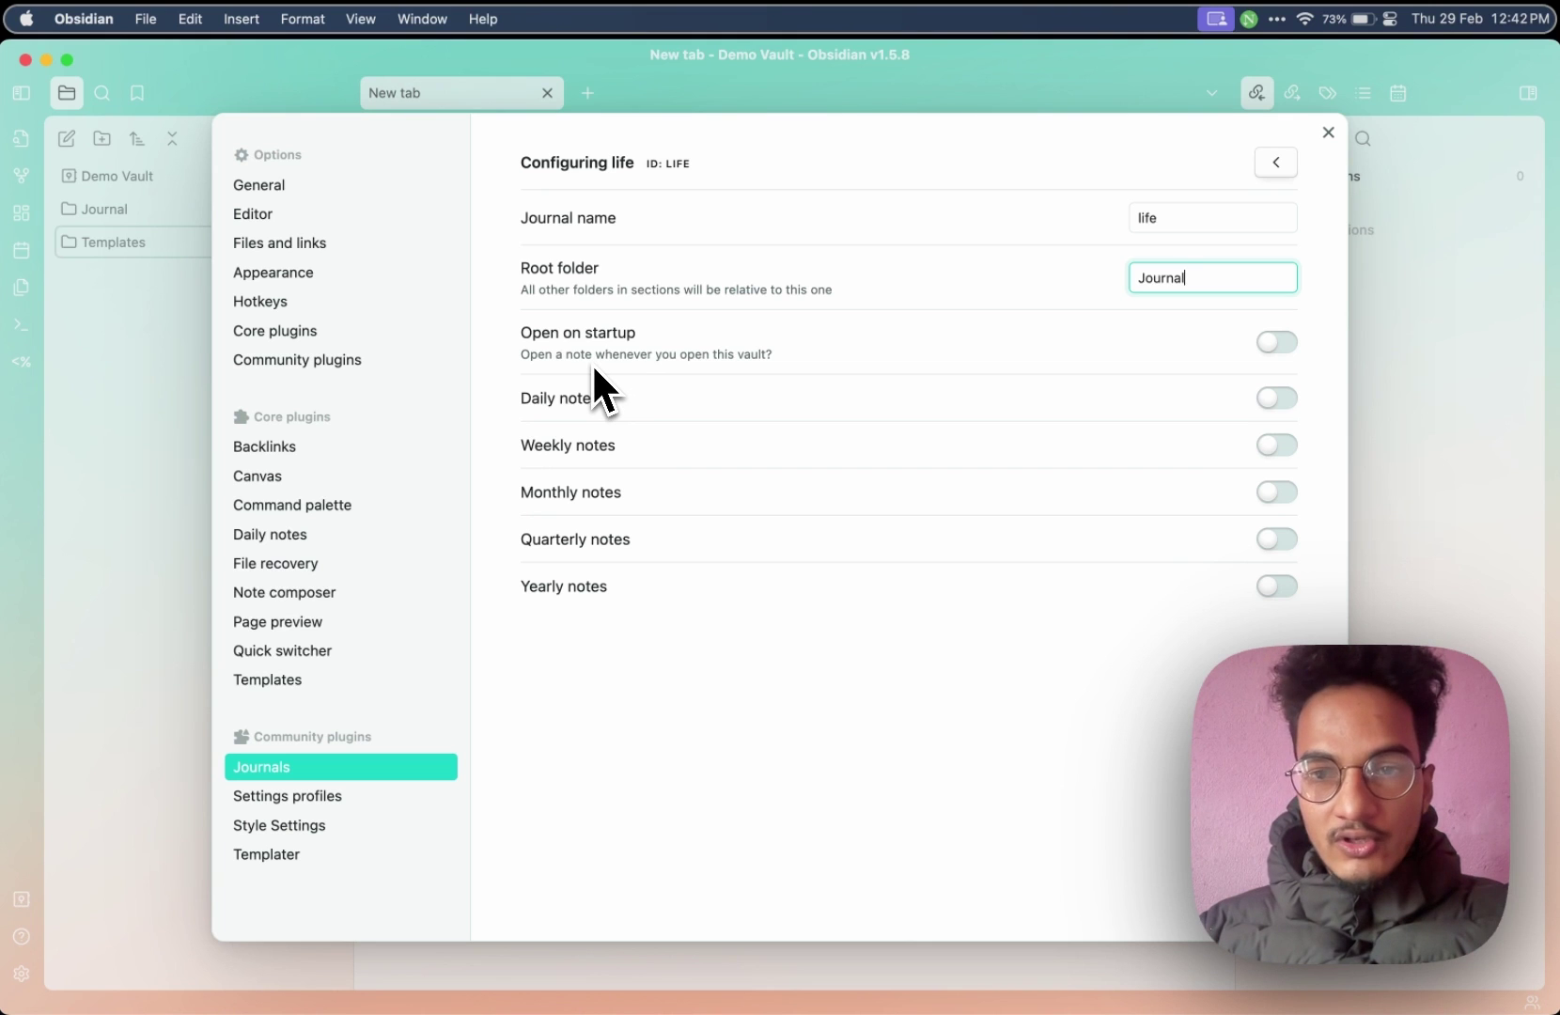
Turn on daily notes for the life journal and have the Daily note open on startup
{"action": "left_click", "coordinate": [1132, 437]}
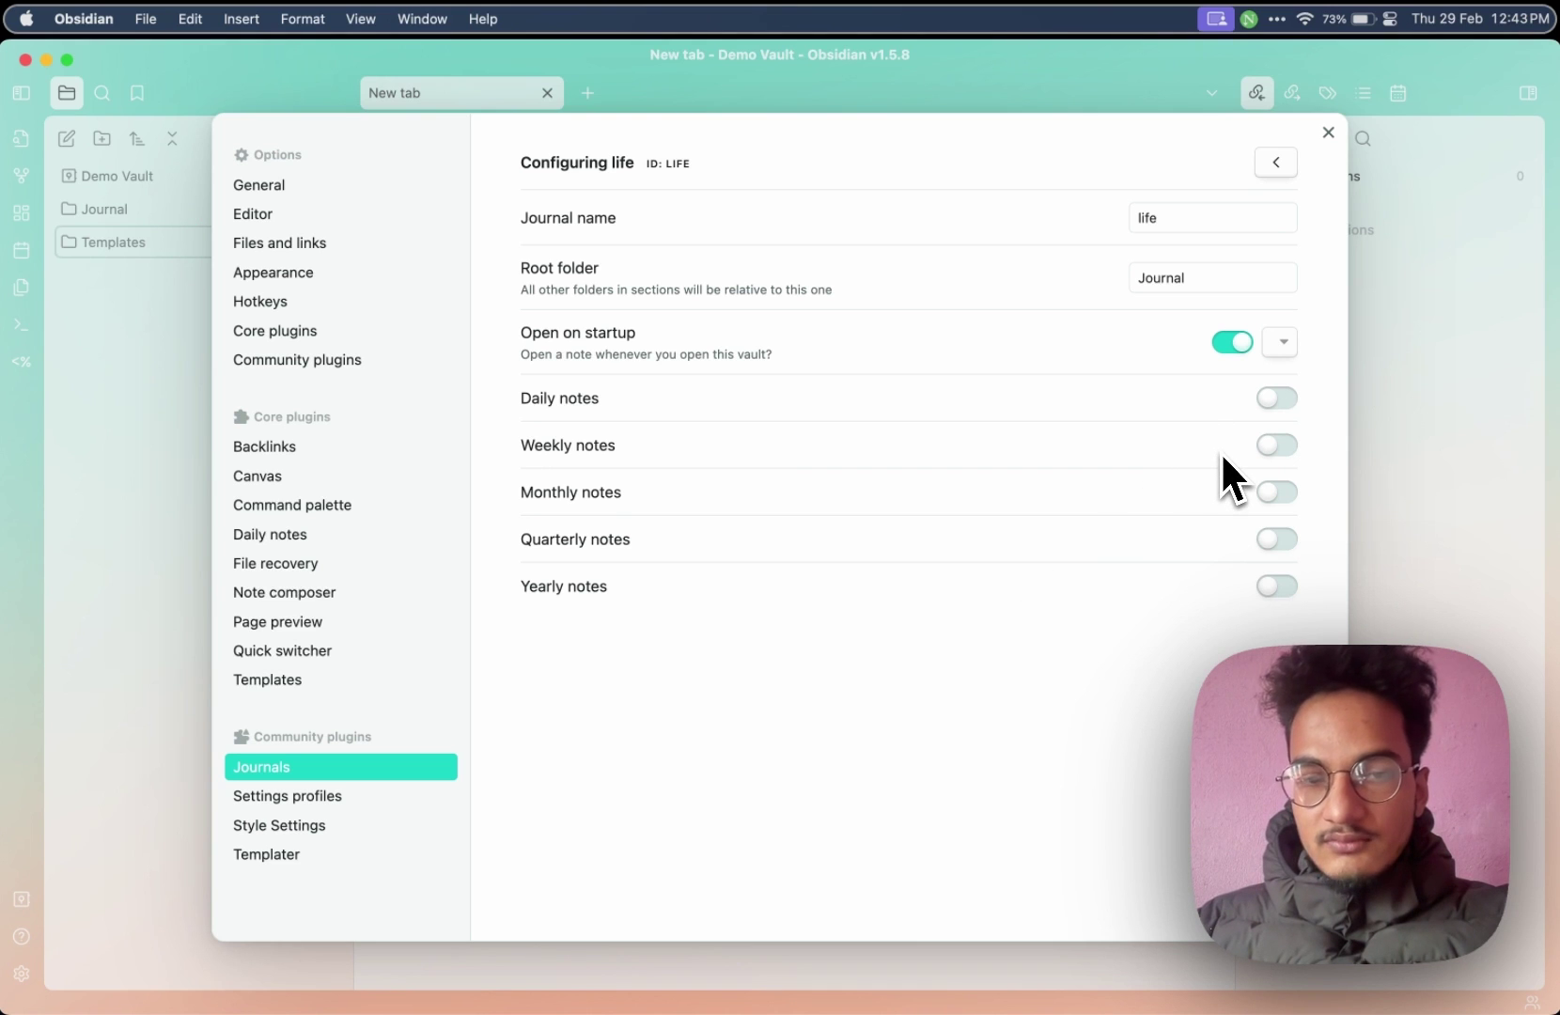
{"action": "left_click", "coordinate": [1280, 399]}
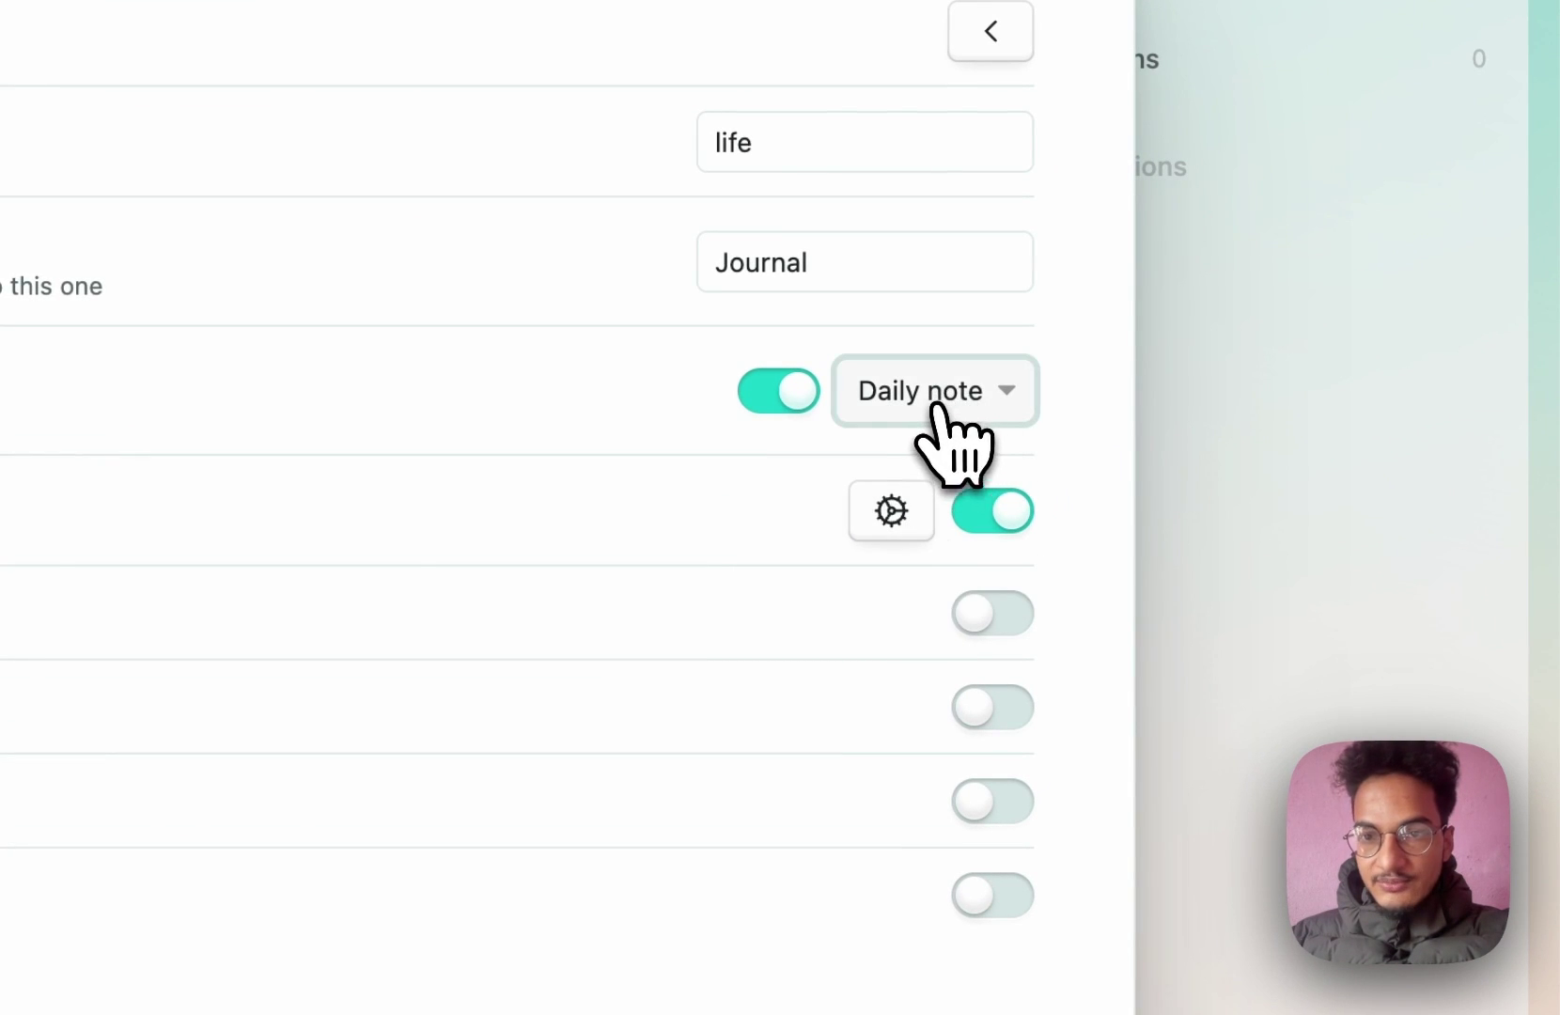
{"action": "left_click", "coordinate": [1013, 613]}
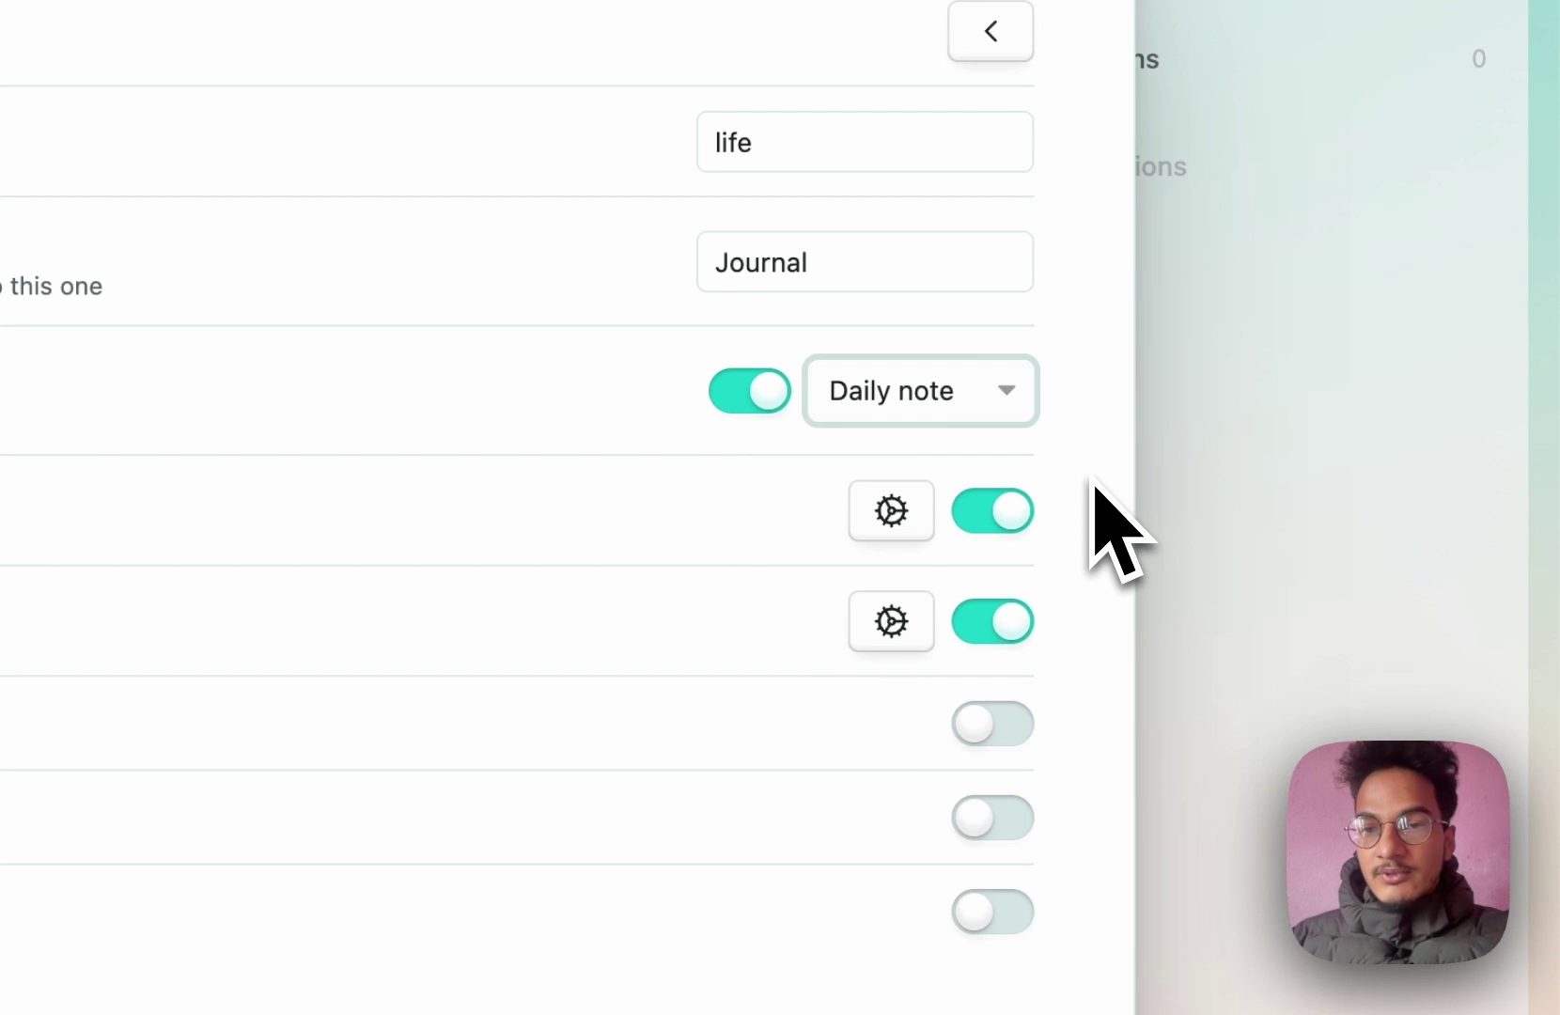
{"action": "left_click", "coordinate": [996, 623]}
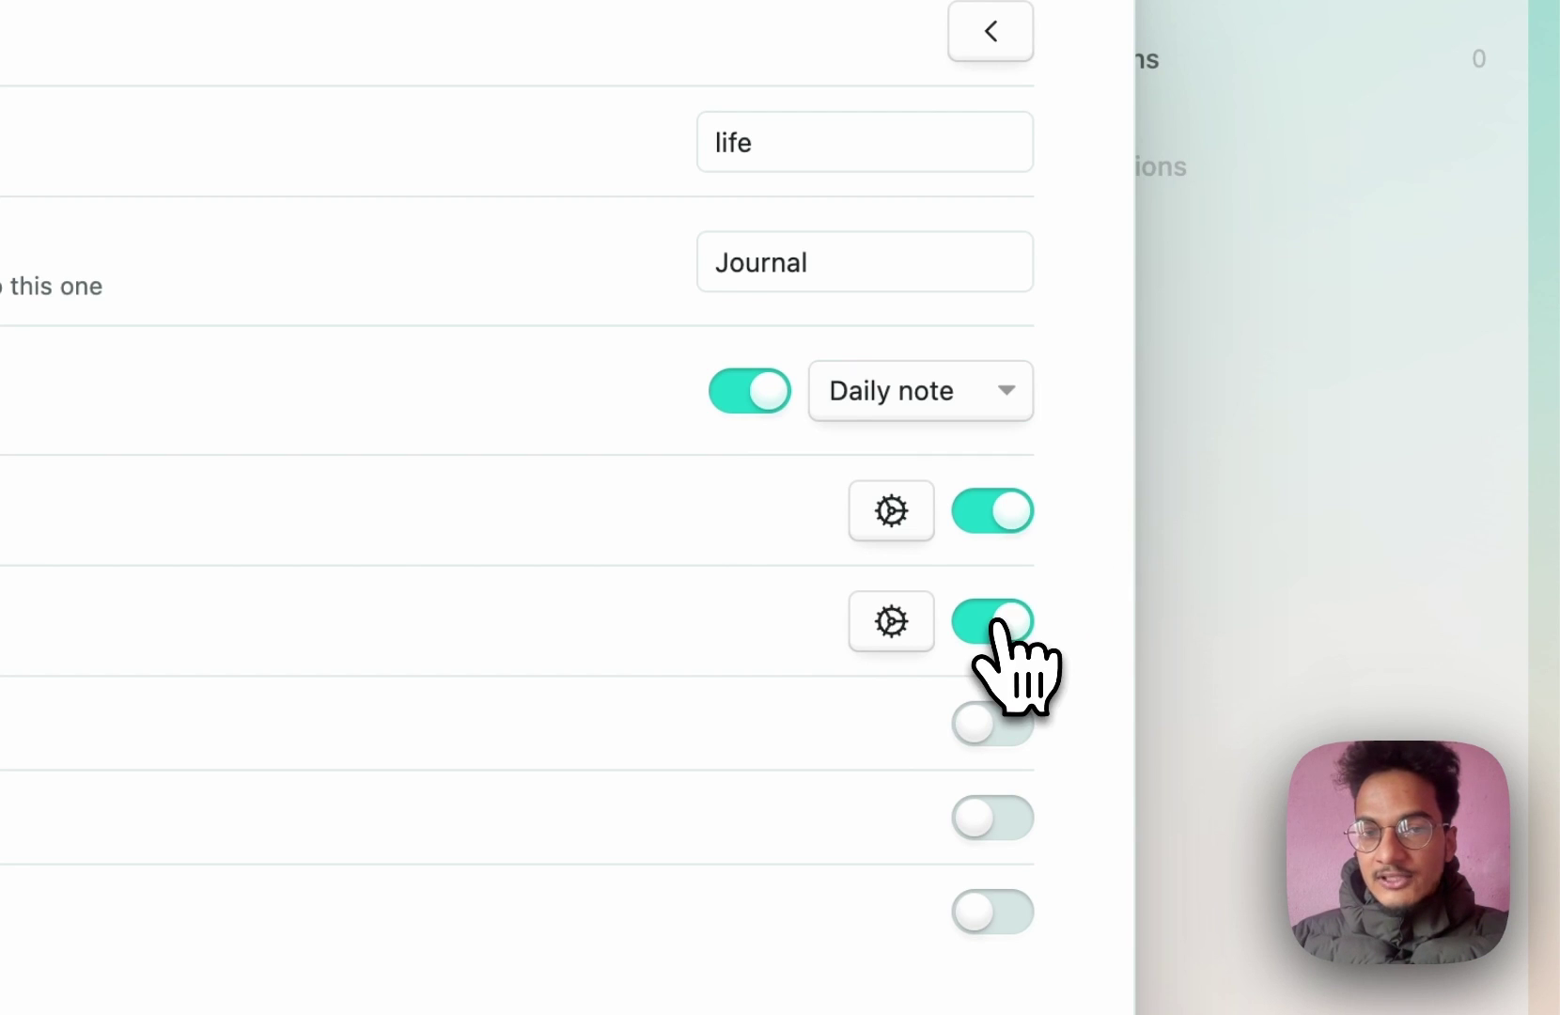
{"action": "left_click", "coordinate": [996, 622]}
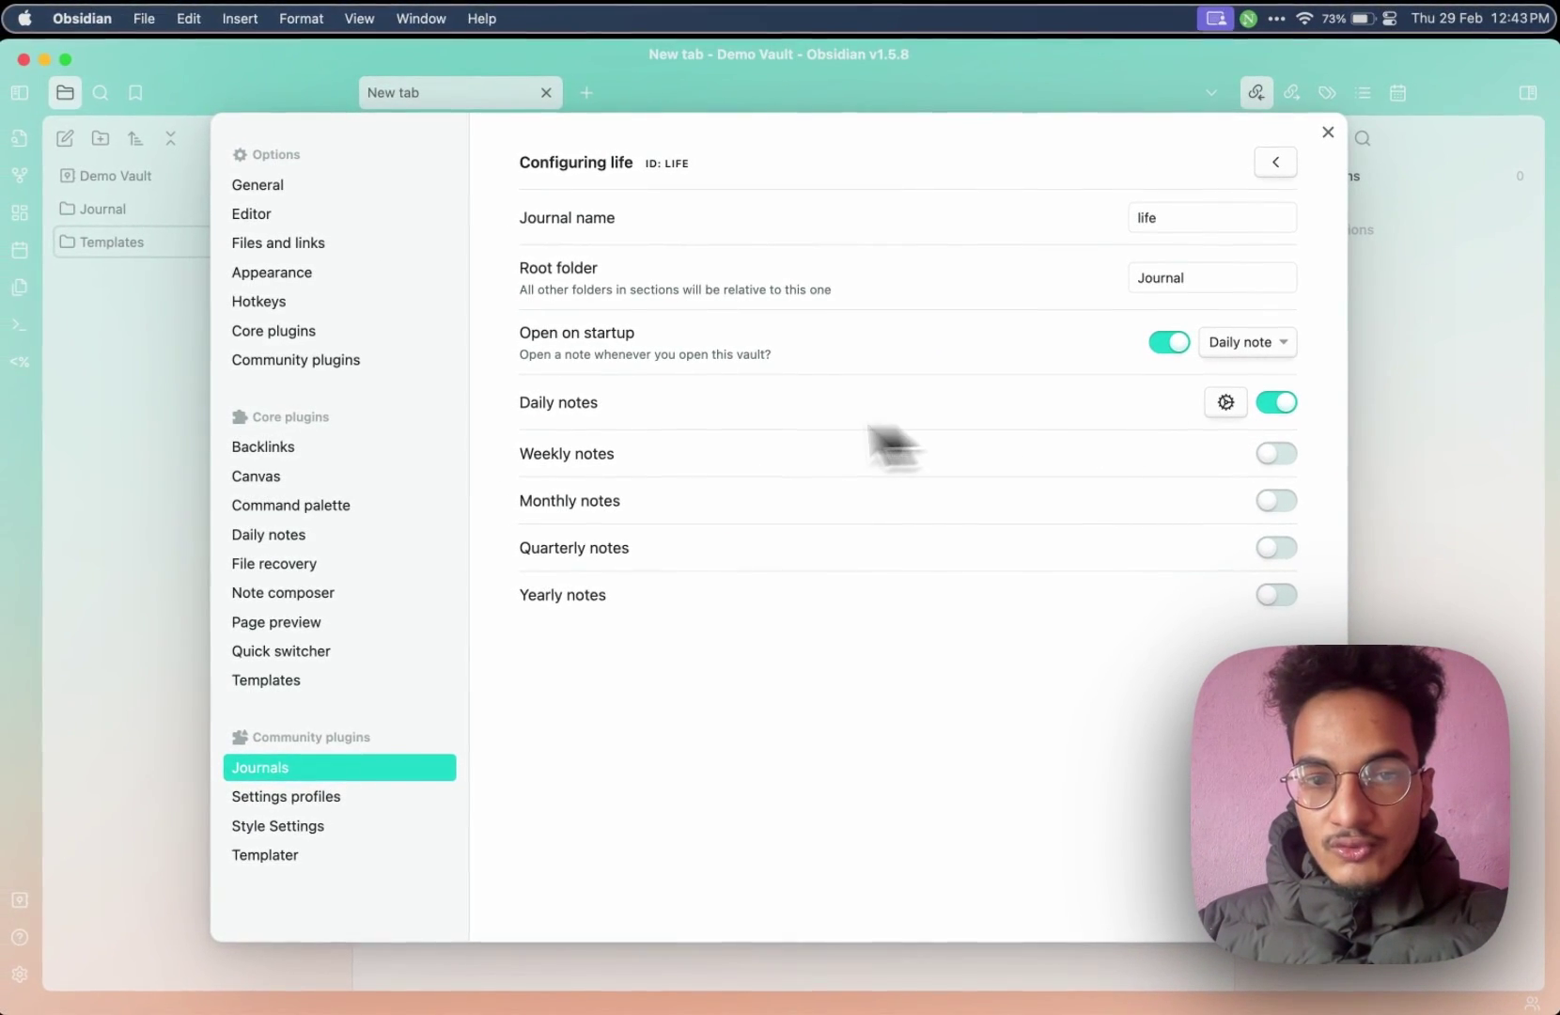
Open the Daily notes configuration, view the variables supported by the note name template and copy the {{date}} variable
{"action": "left_click", "coordinate": [1225, 402]}
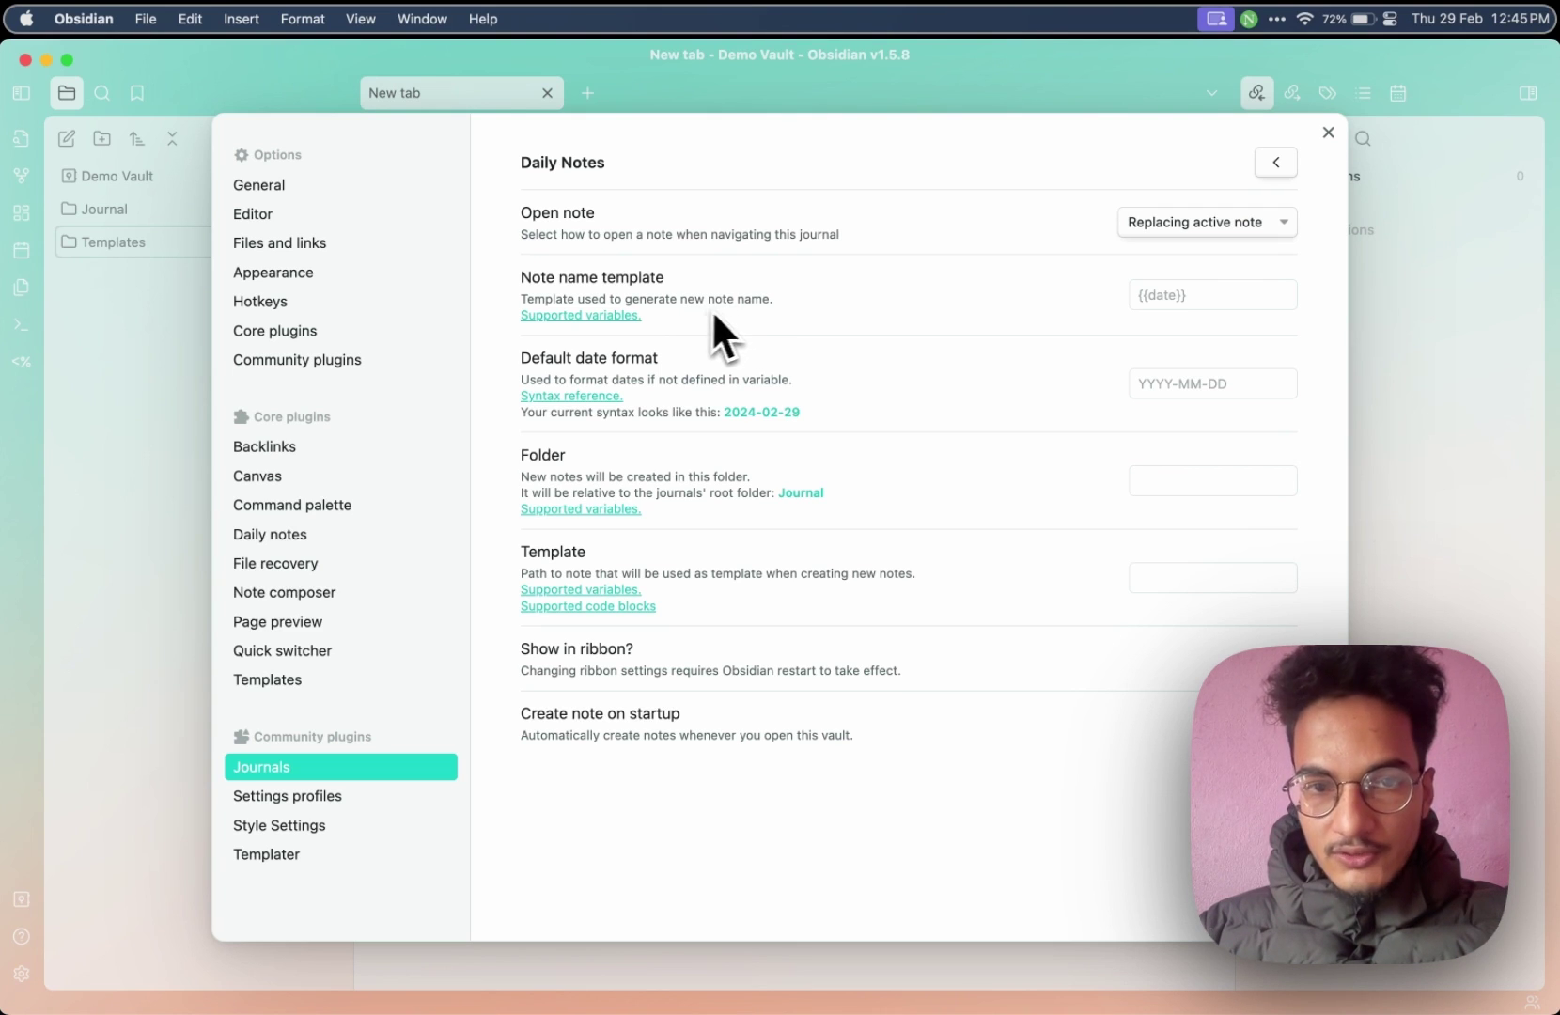
{"action": "left_click", "coordinate": [625, 316]}
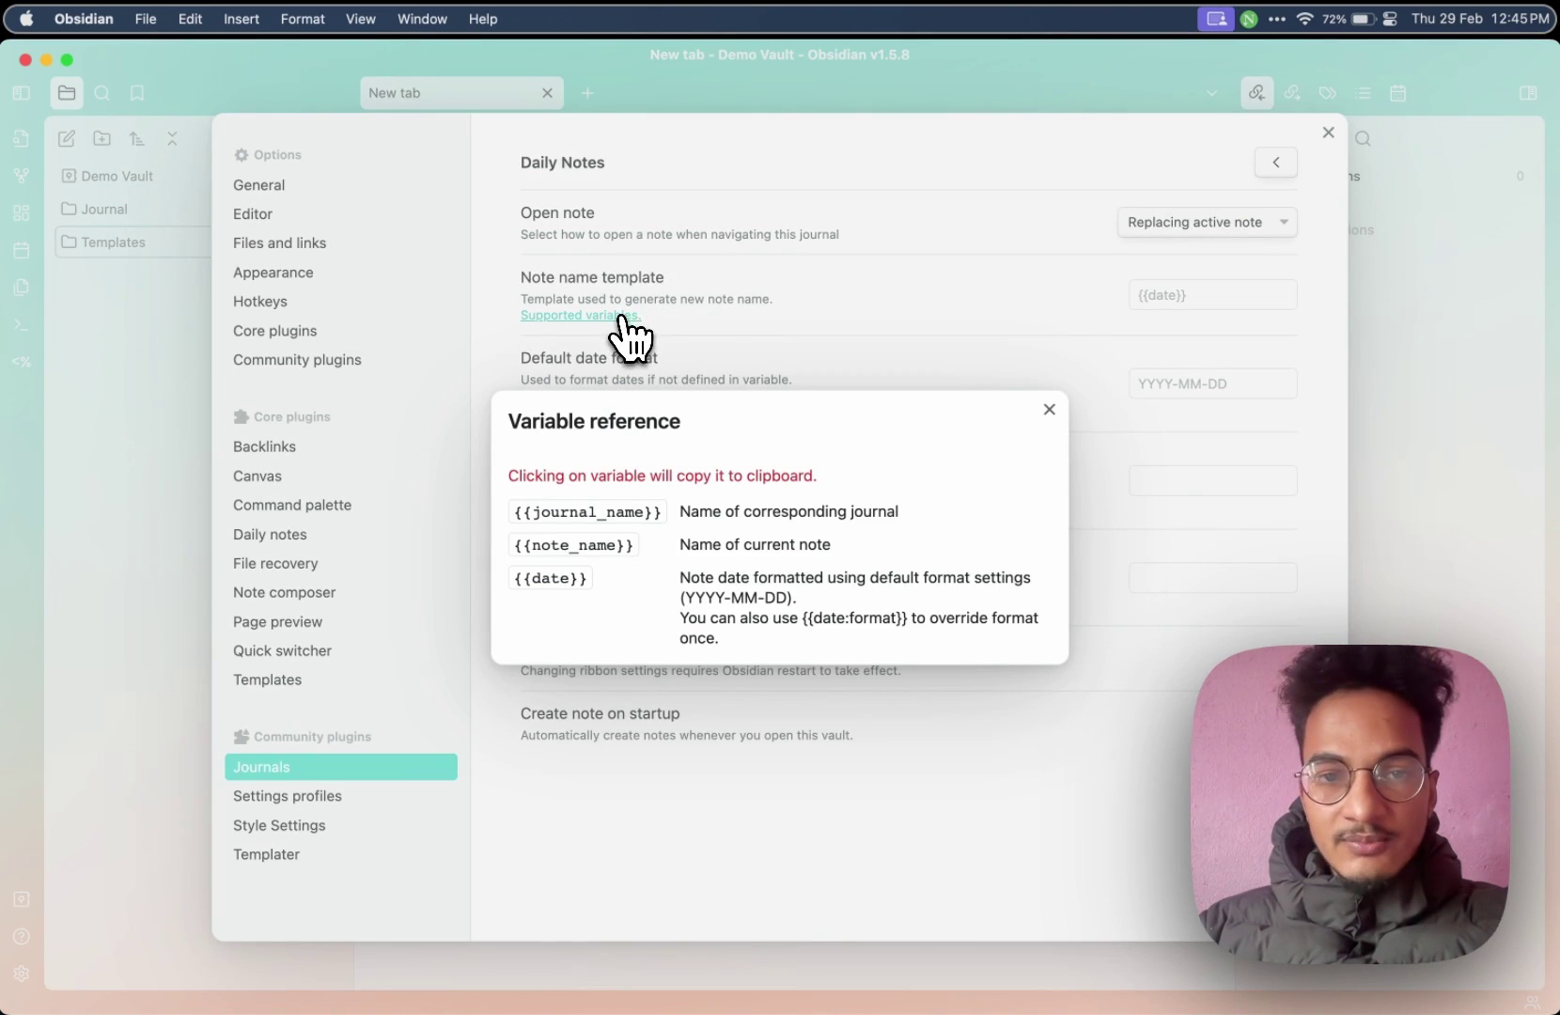
{"action": "left_click", "coordinate": [569, 580]}
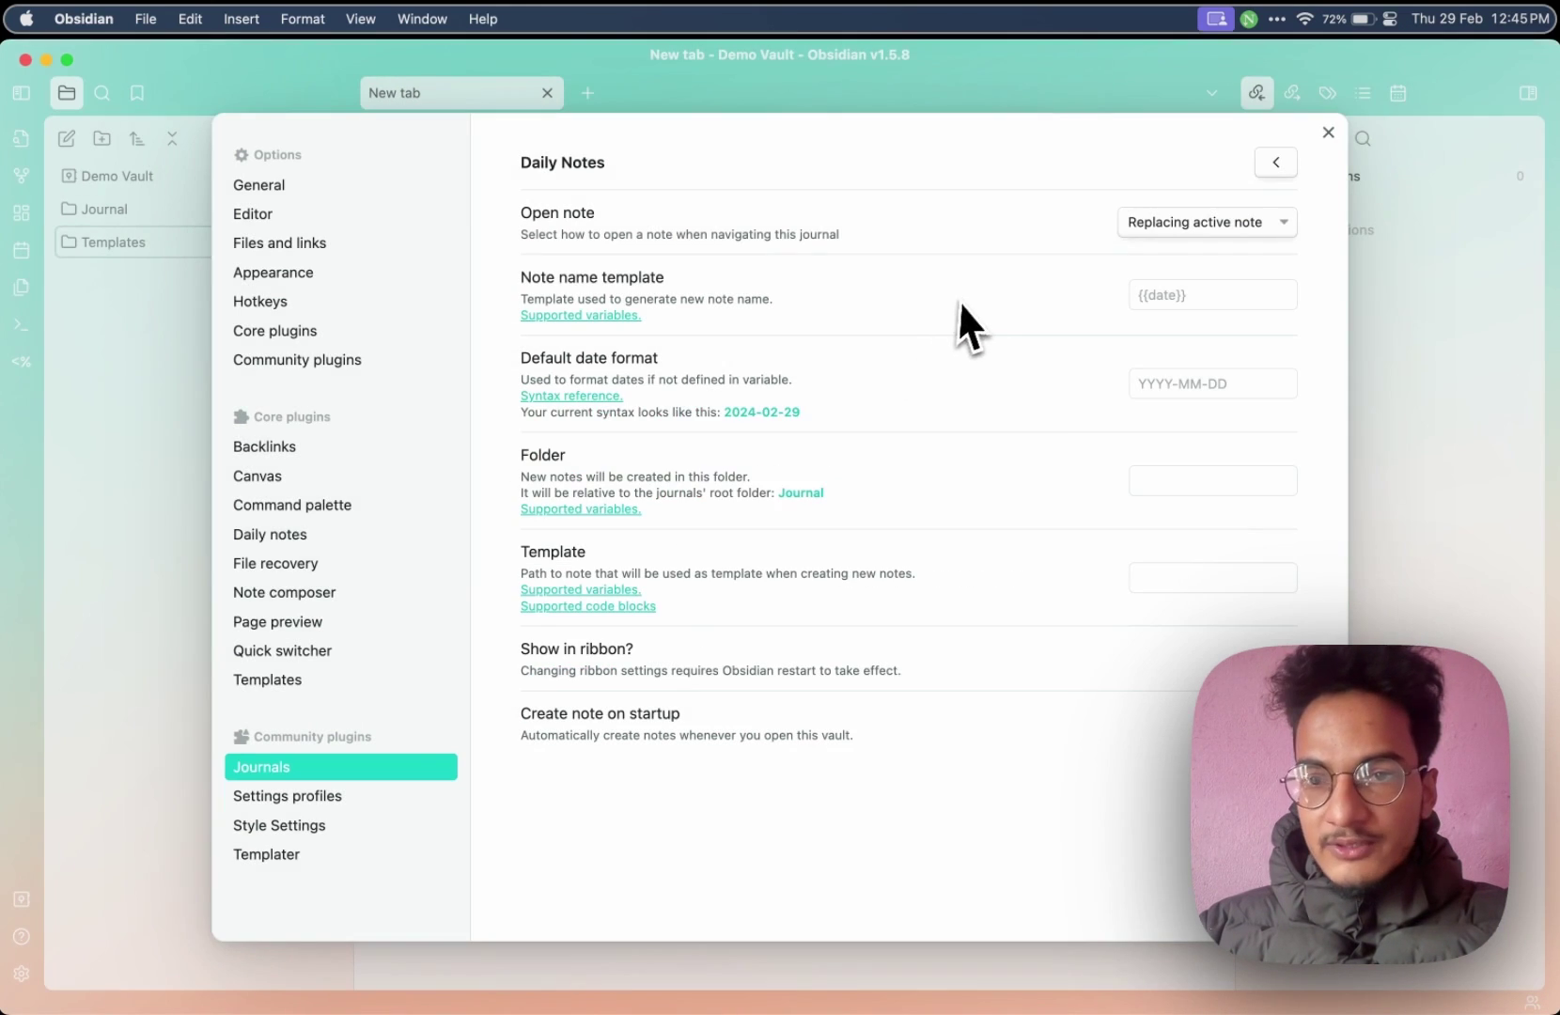
{"action": "left_click", "coordinate": [1164, 299]}
{"action": "left_click", "coordinate": [947, 362]}
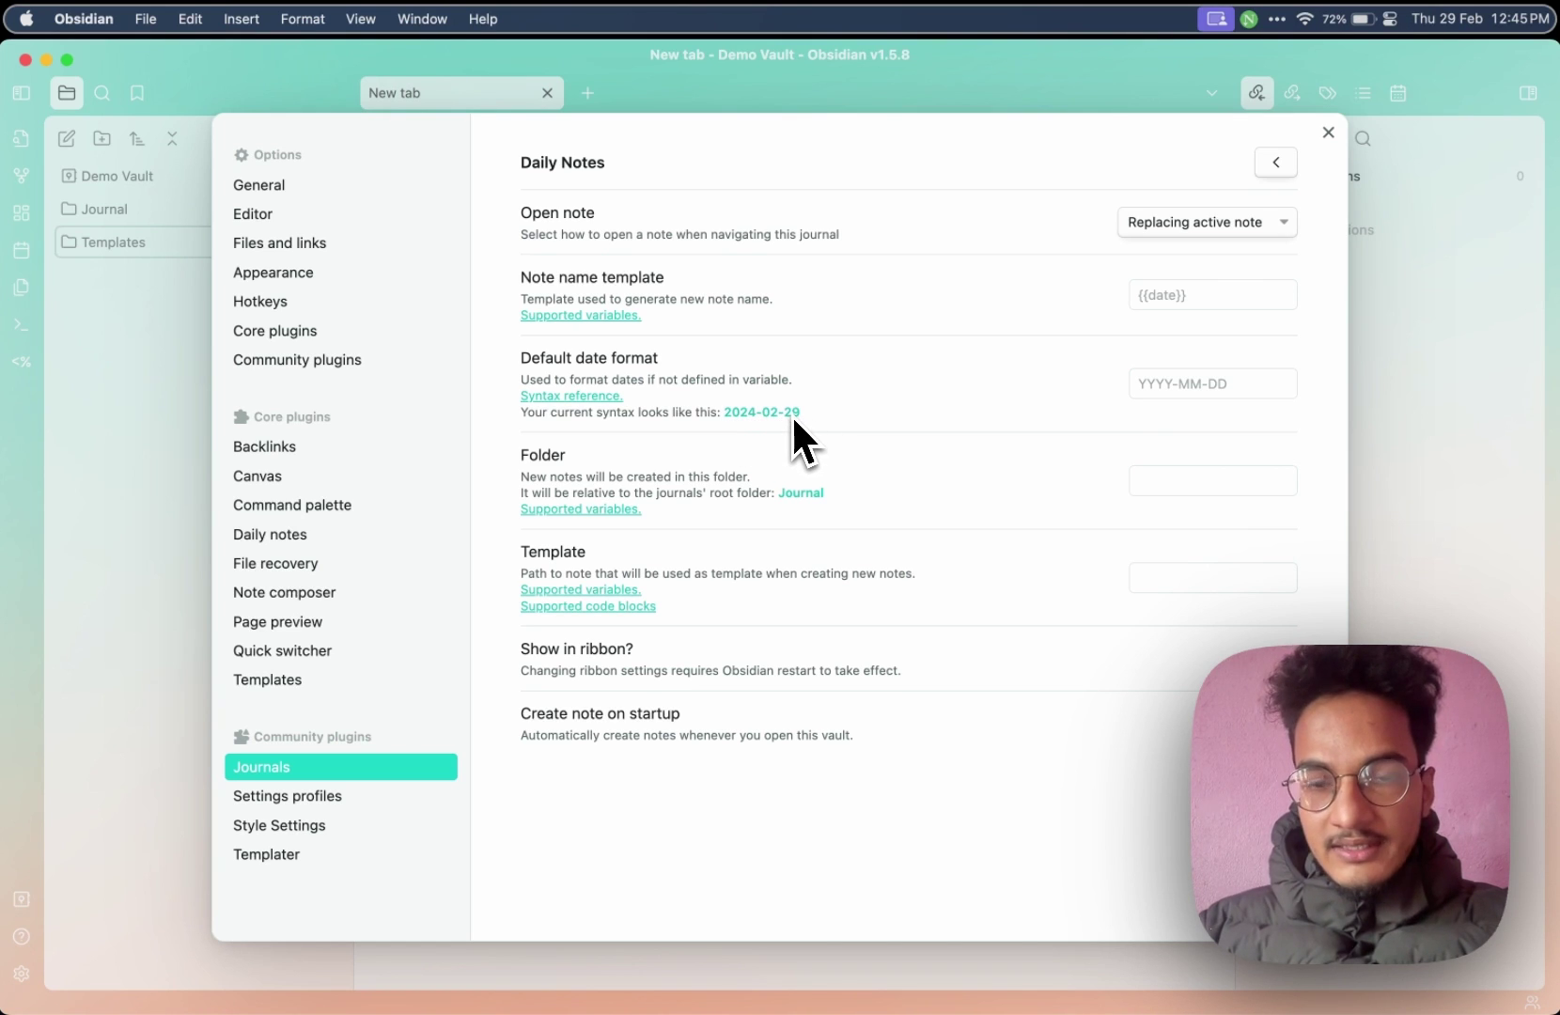
Set the default date format of the daily notes to YYYY/MMMM/YYYY-MM-DD
{"action": "left_click", "coordinate": [1141, 385]}
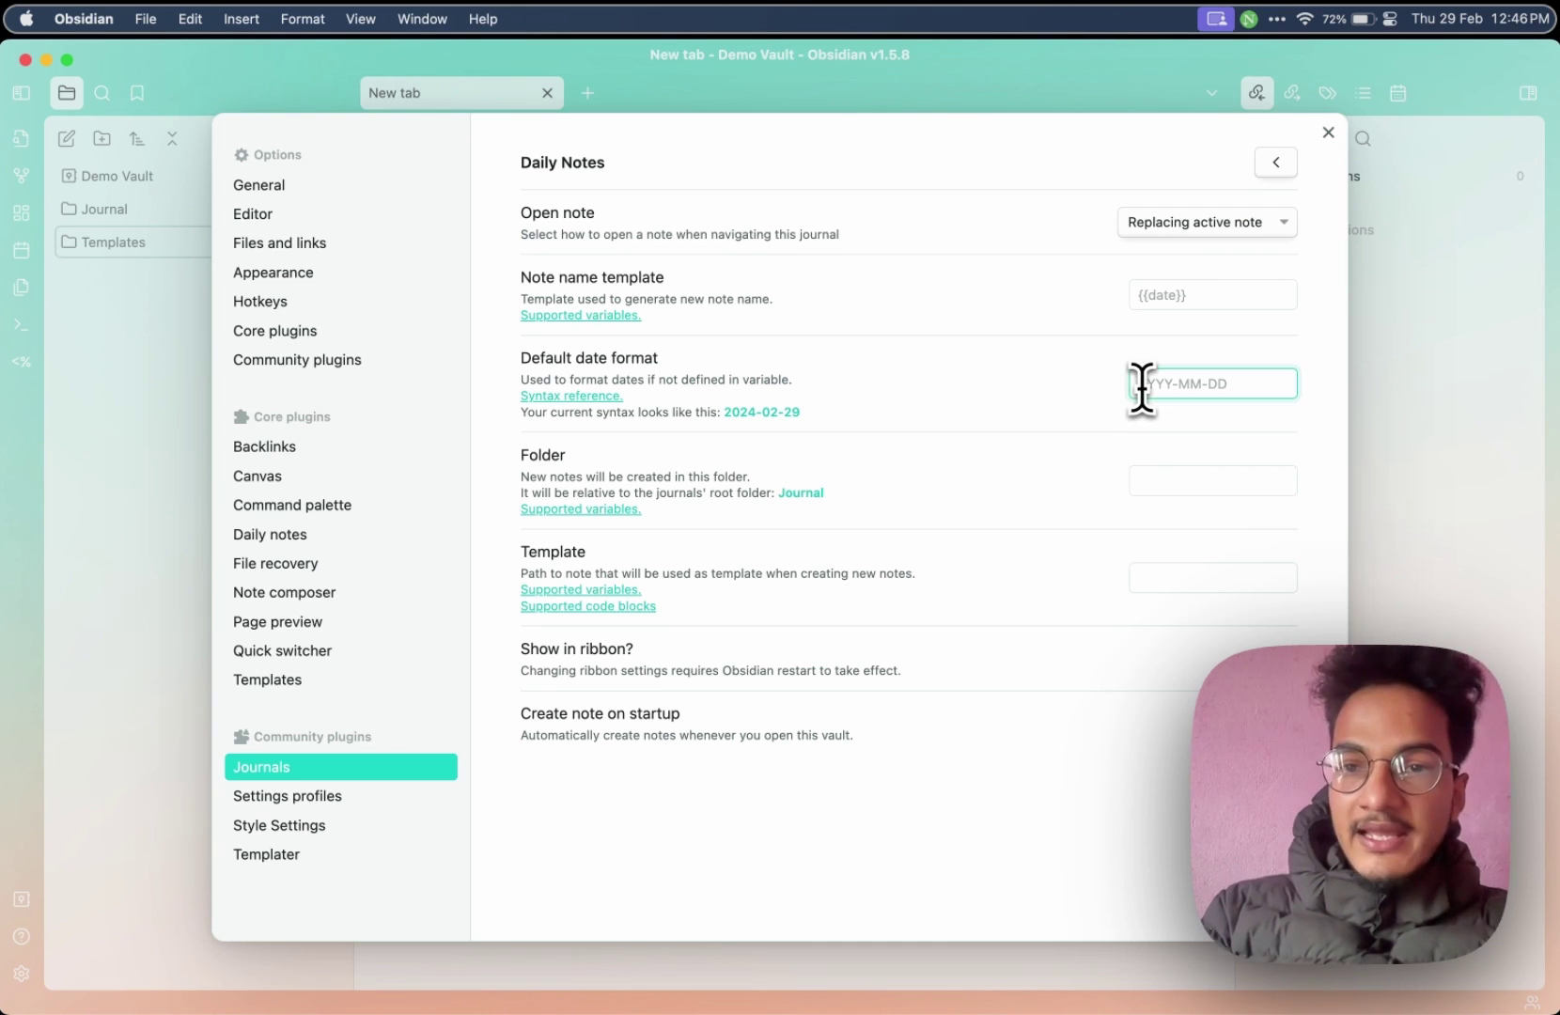
{"action": "type", "text": "YYYY/"}
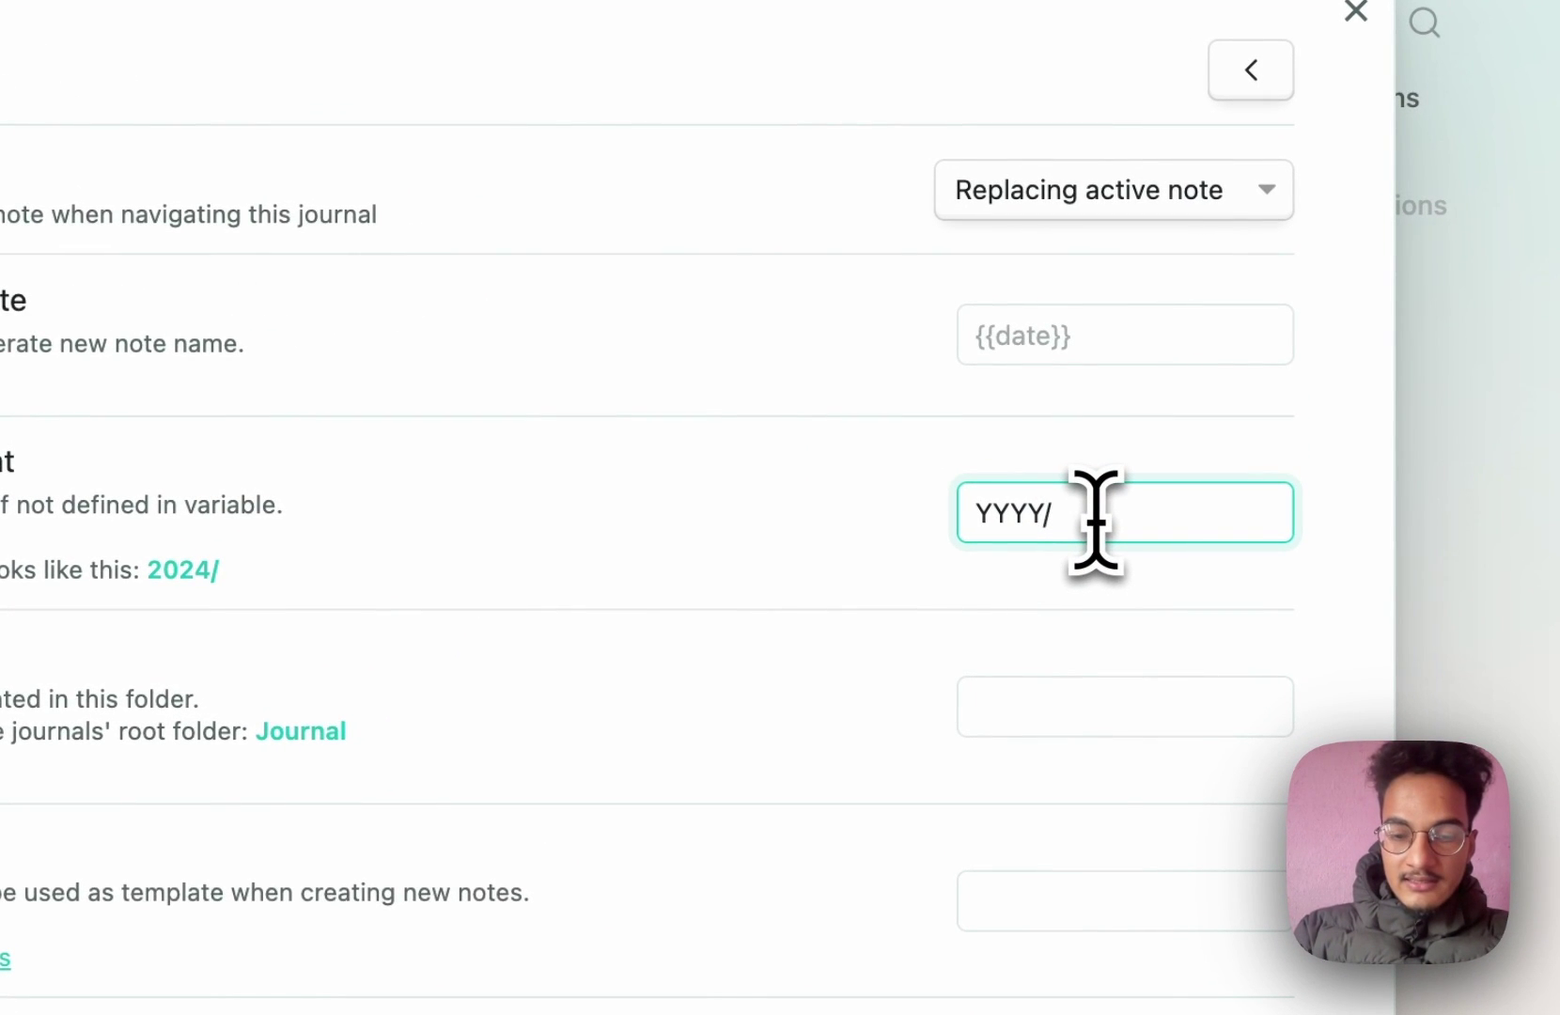
{"action": "type", "text": "DDD"}
{"action": "key", "text": "BackSpace"}
{"action": "key", "text": "BackSpace"}
{"action": "key", "text": "BackSpace"}
{"action": "type", "text": "MMM"}
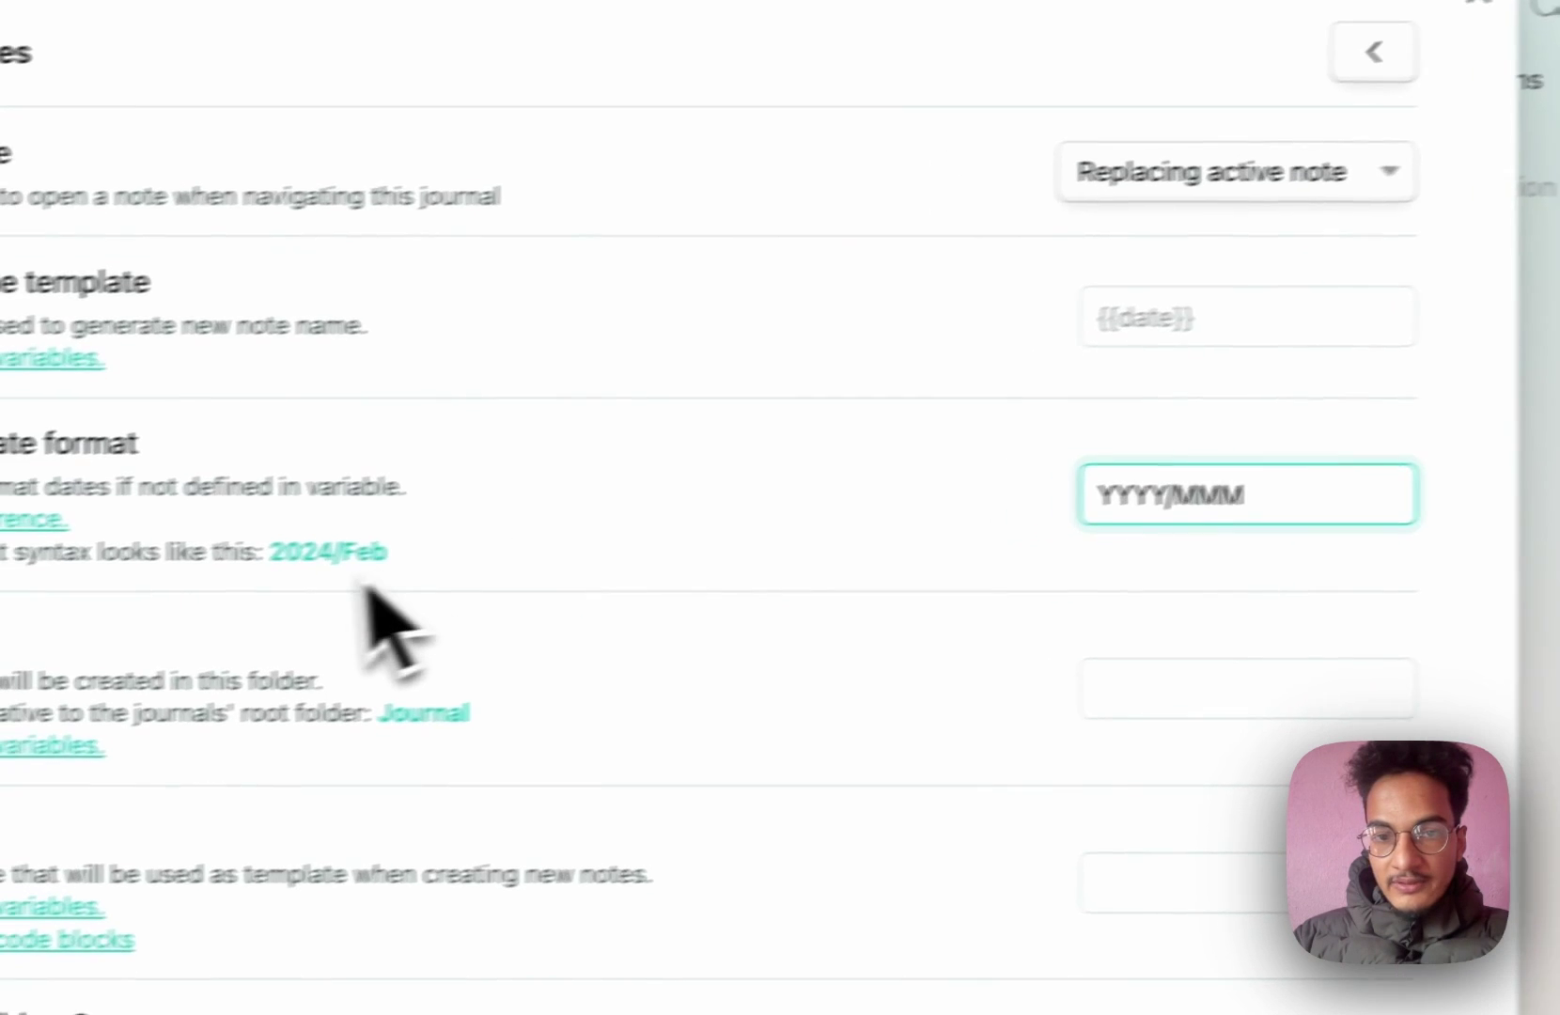
{"action": "type", "text": "M"}
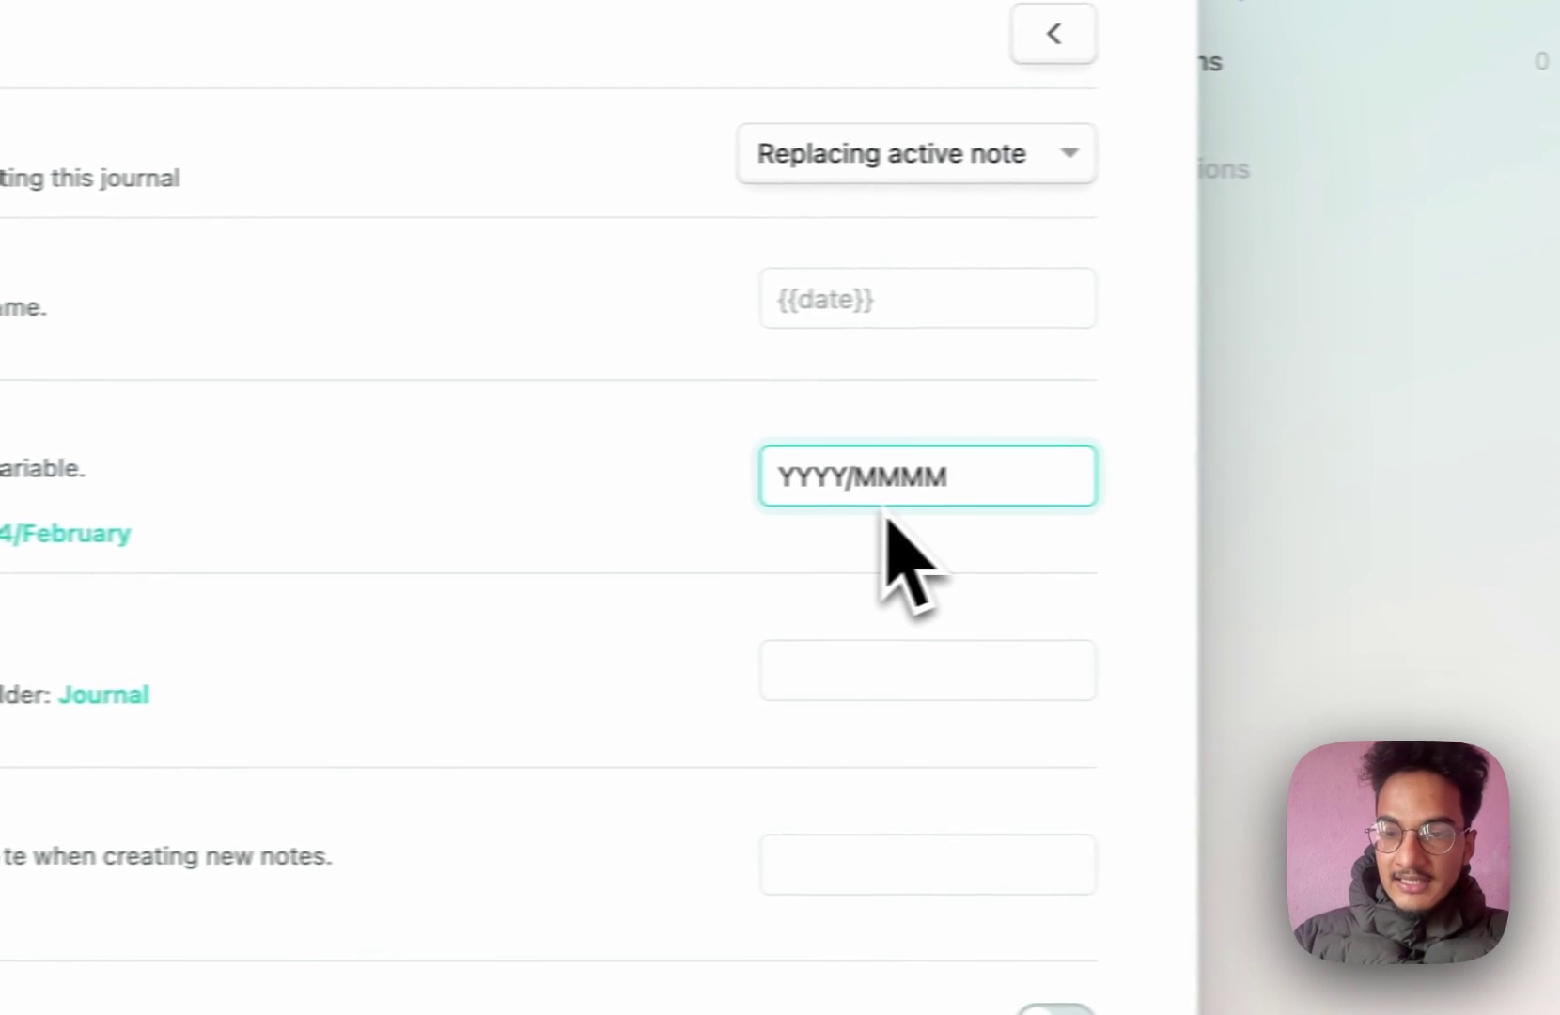
{"action": "type", "text": "/YYY"}
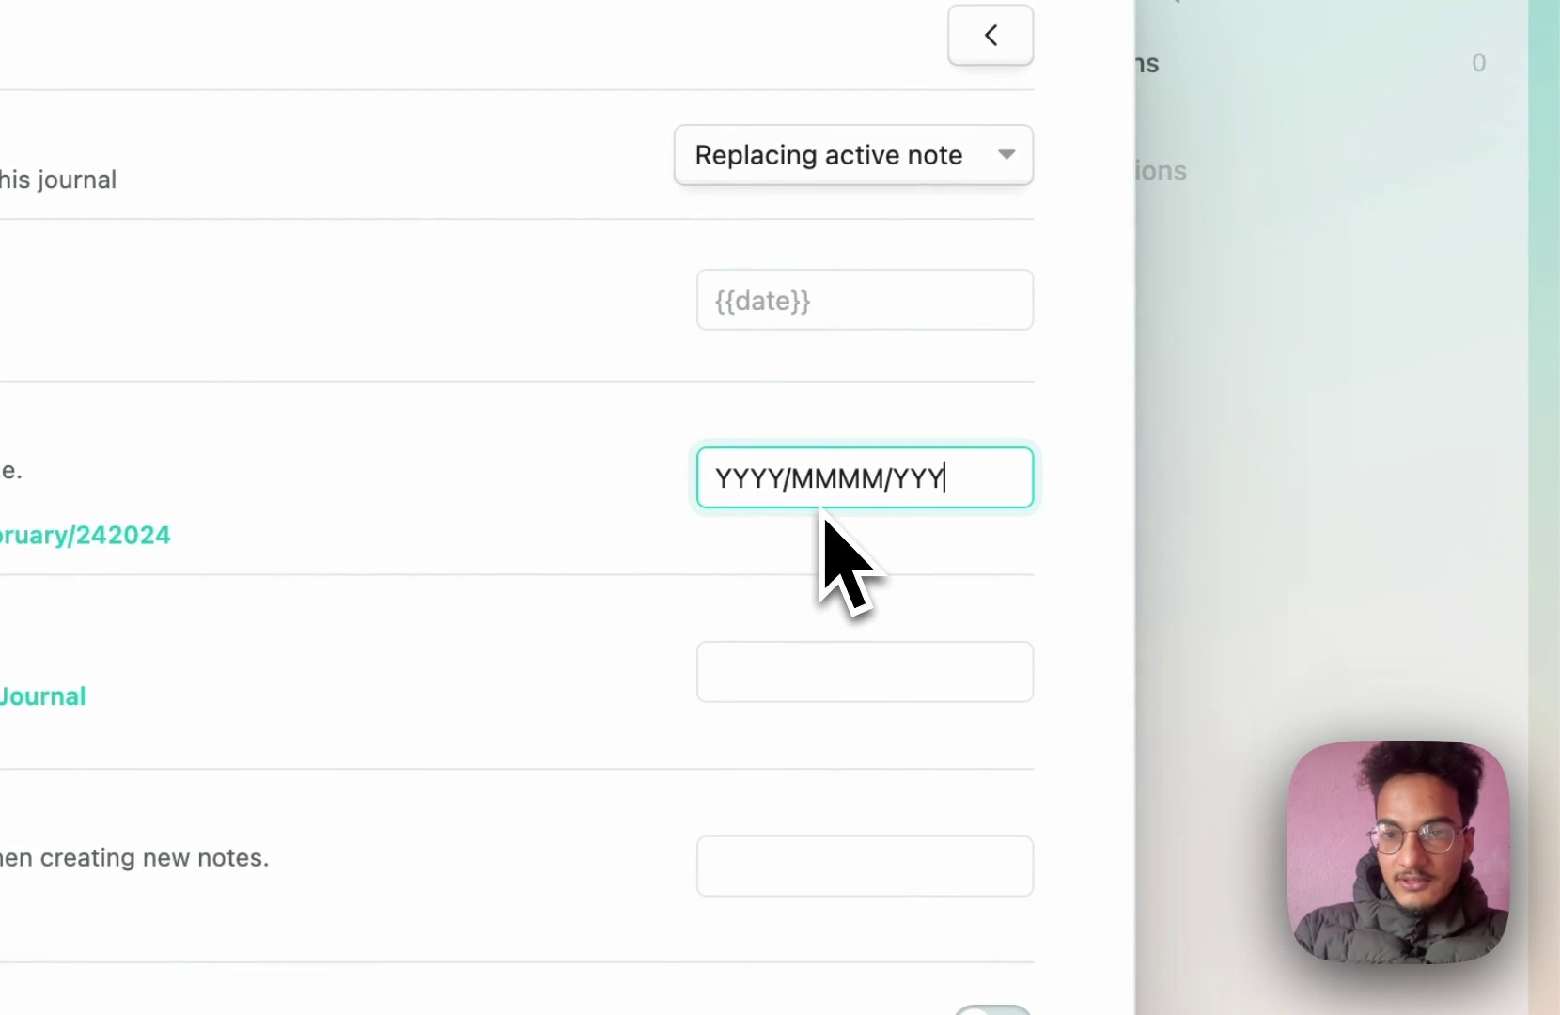
{"action": "type", "text": "Y"}
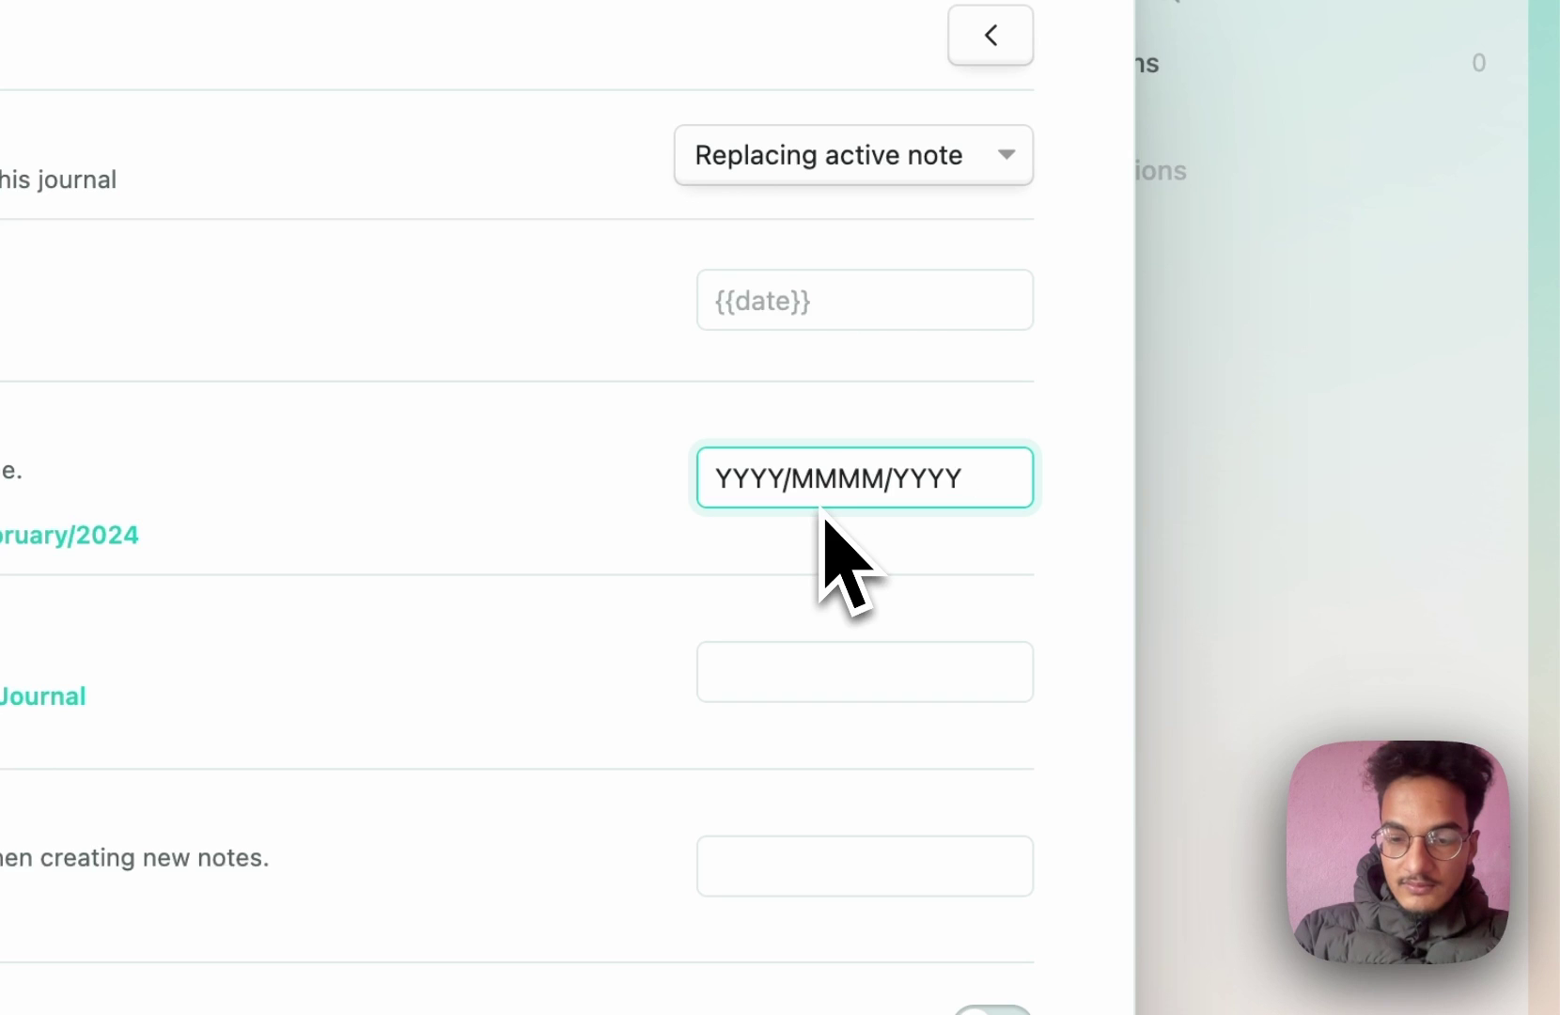
{"action": "type", "text": "-MMMM"}
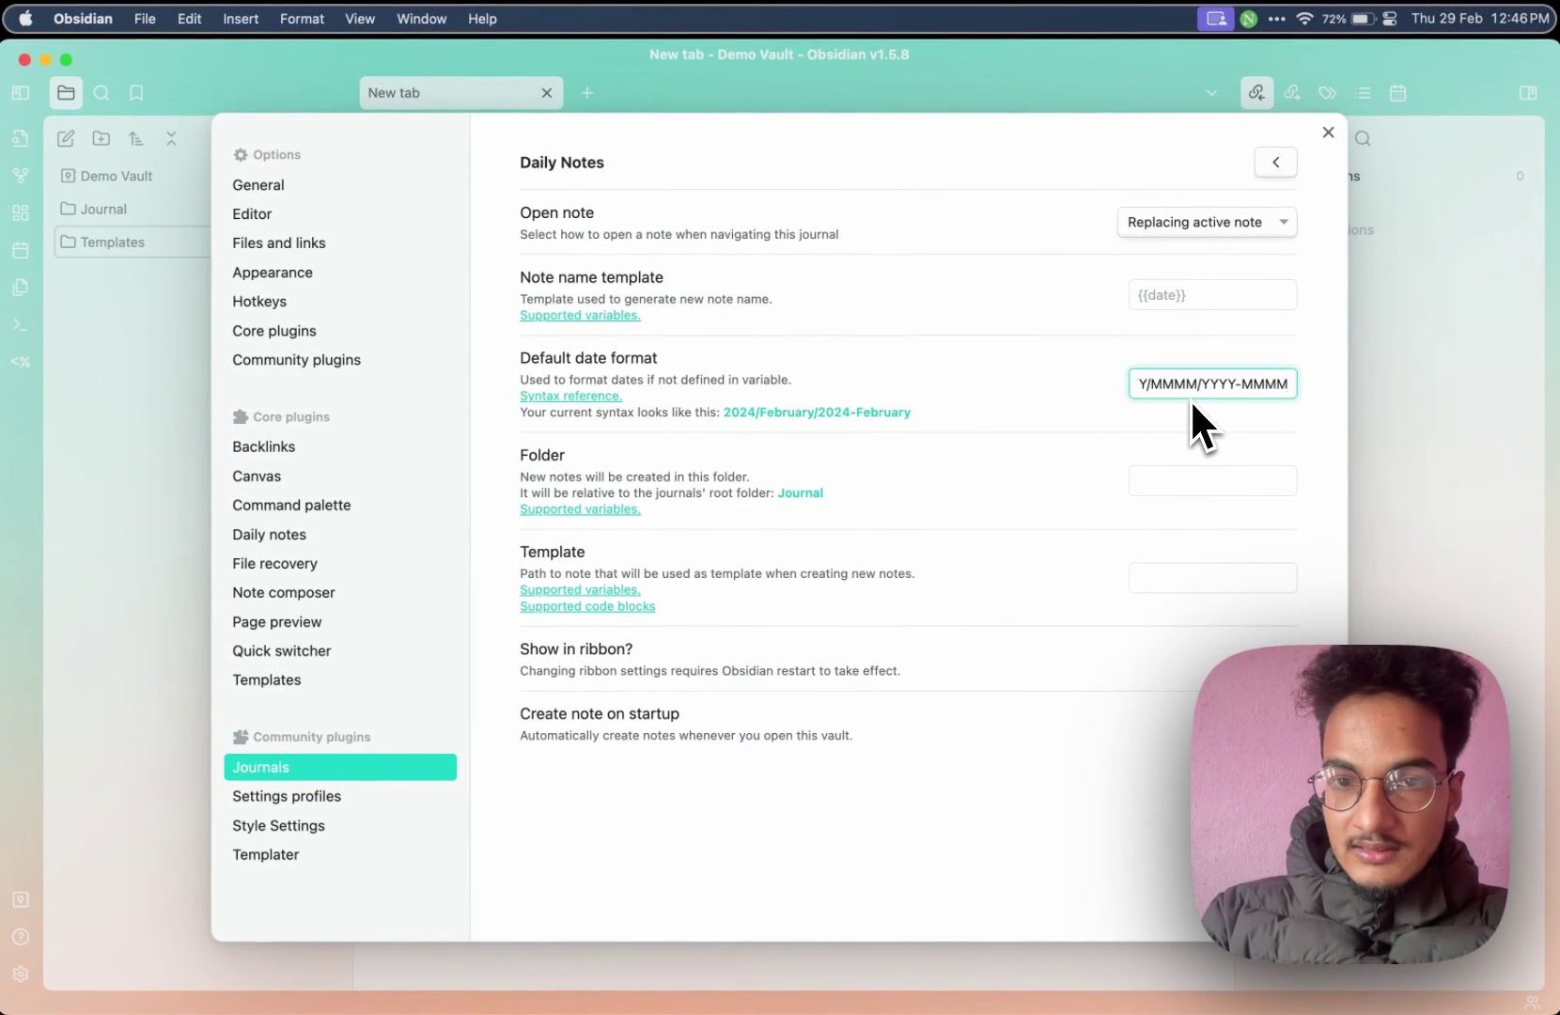
{"action": "key", "text": "BackSpace"}
{"action": "key", "text": "BackSpace"}
{"action": "type", "text": "-DD"}
{"action": "left_click", "coordinate": [821, 439]}
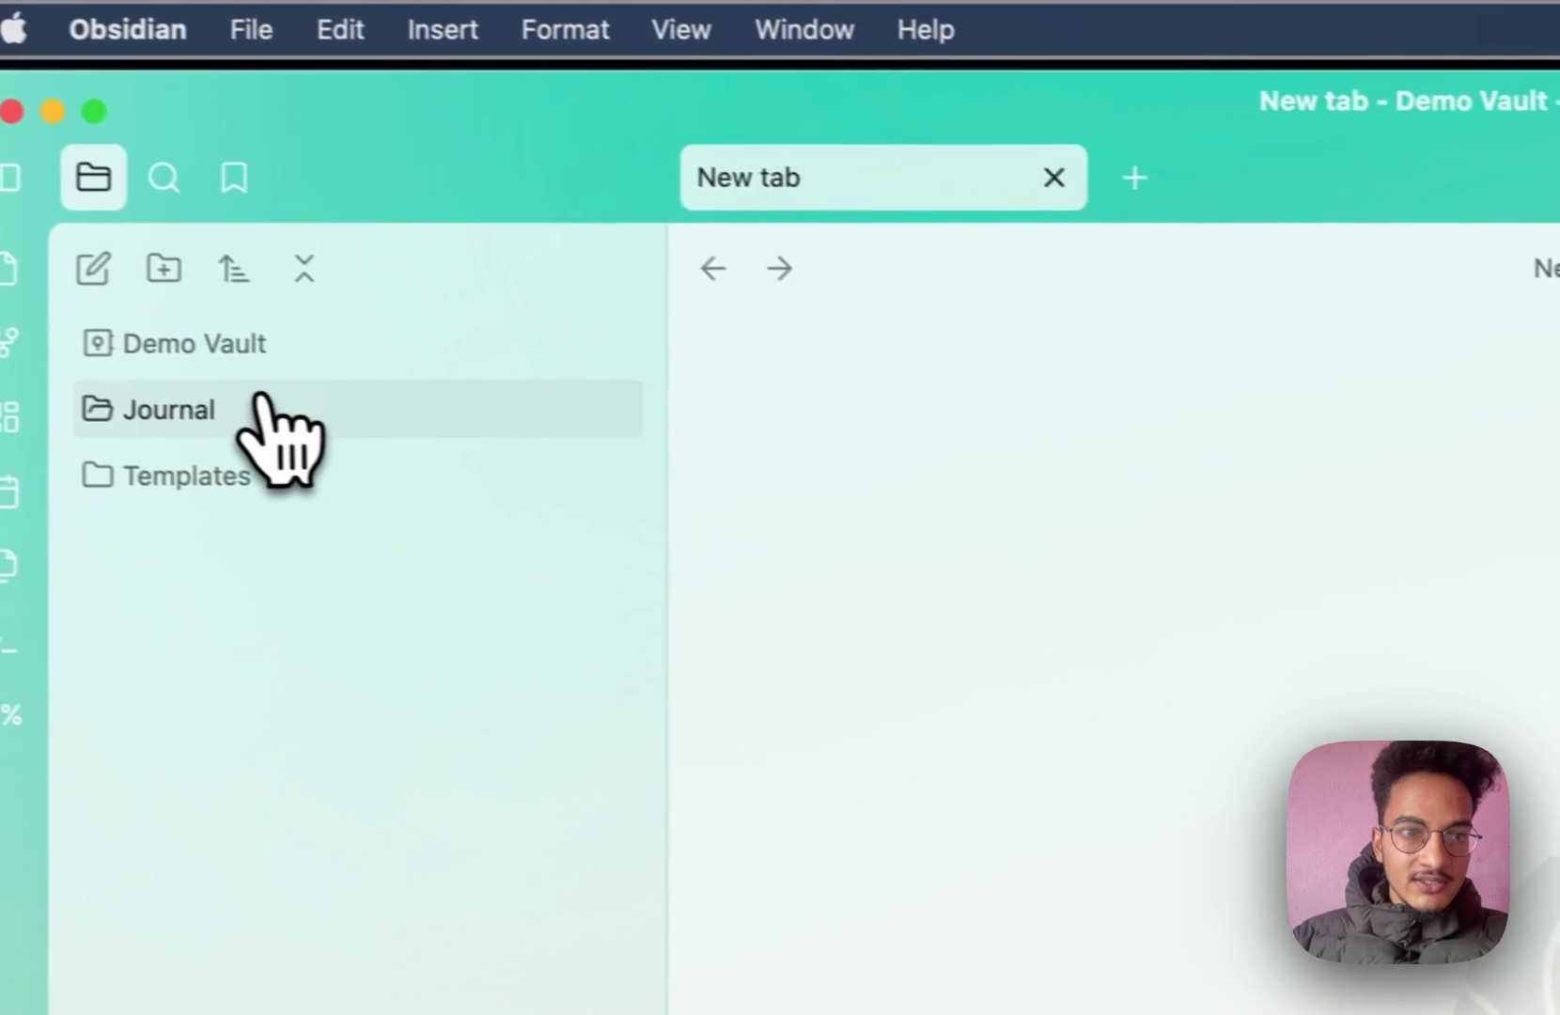
Leave the settings and create subfolders named Daily and Weekly inside the Journal folder
{"action": "left_click", "coordinate": [294, 414]}
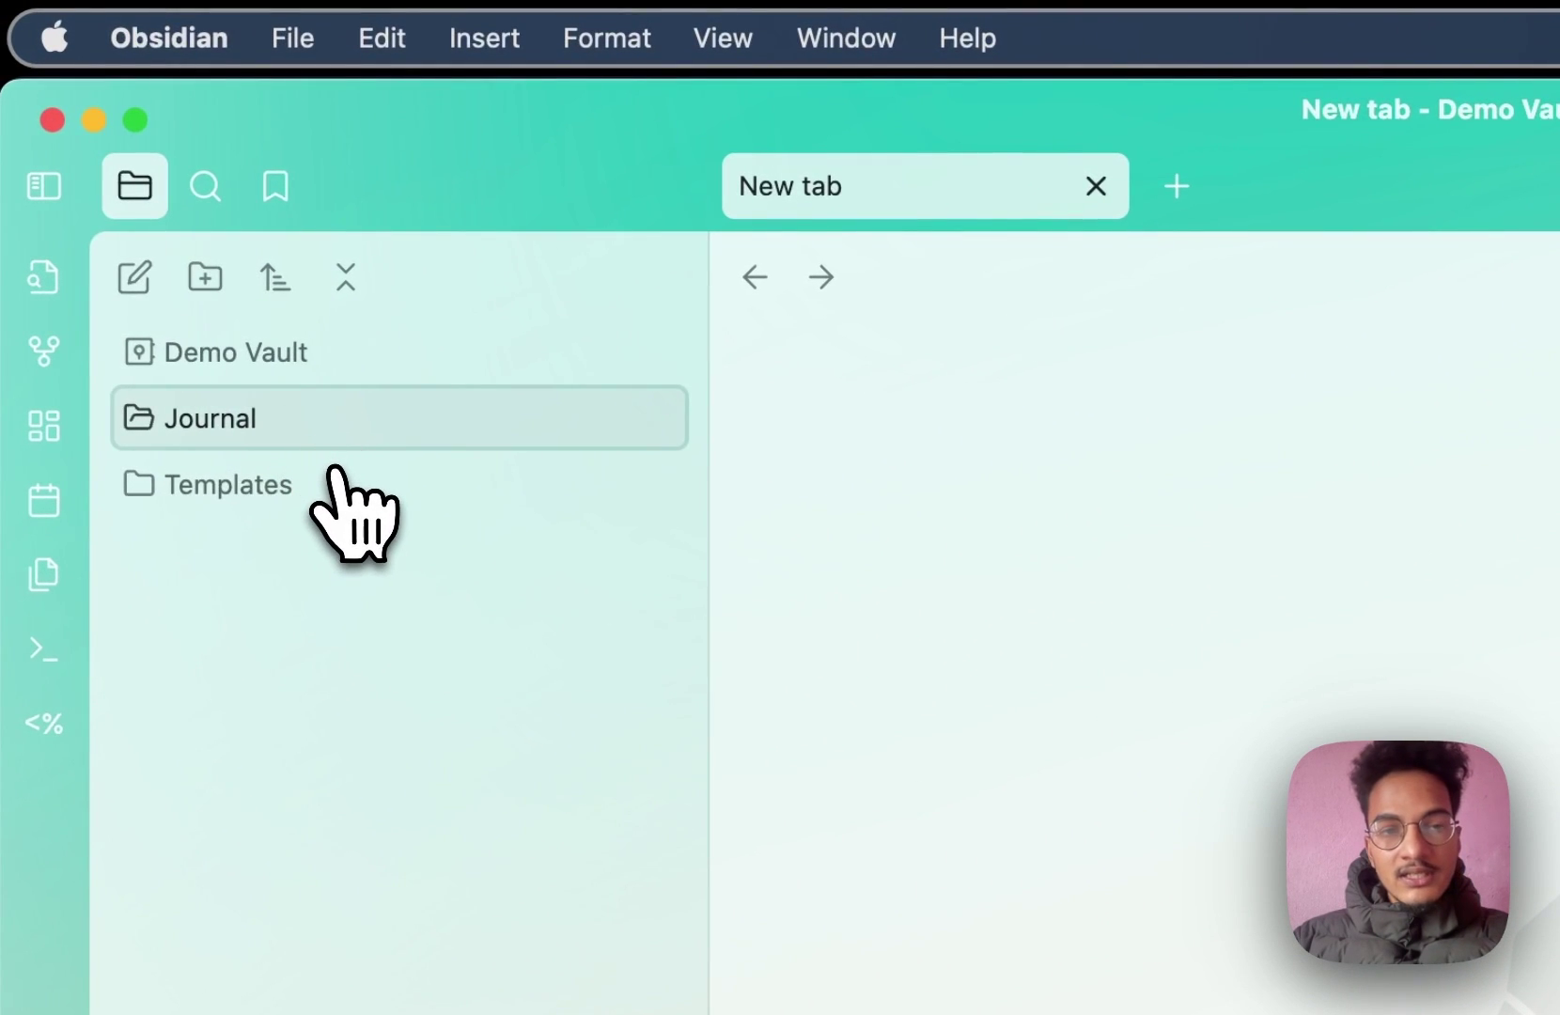
{"action": "right_click", "coordinate": [334, 470]}
{"action": "left_click", "coordinate": [336, 471]}
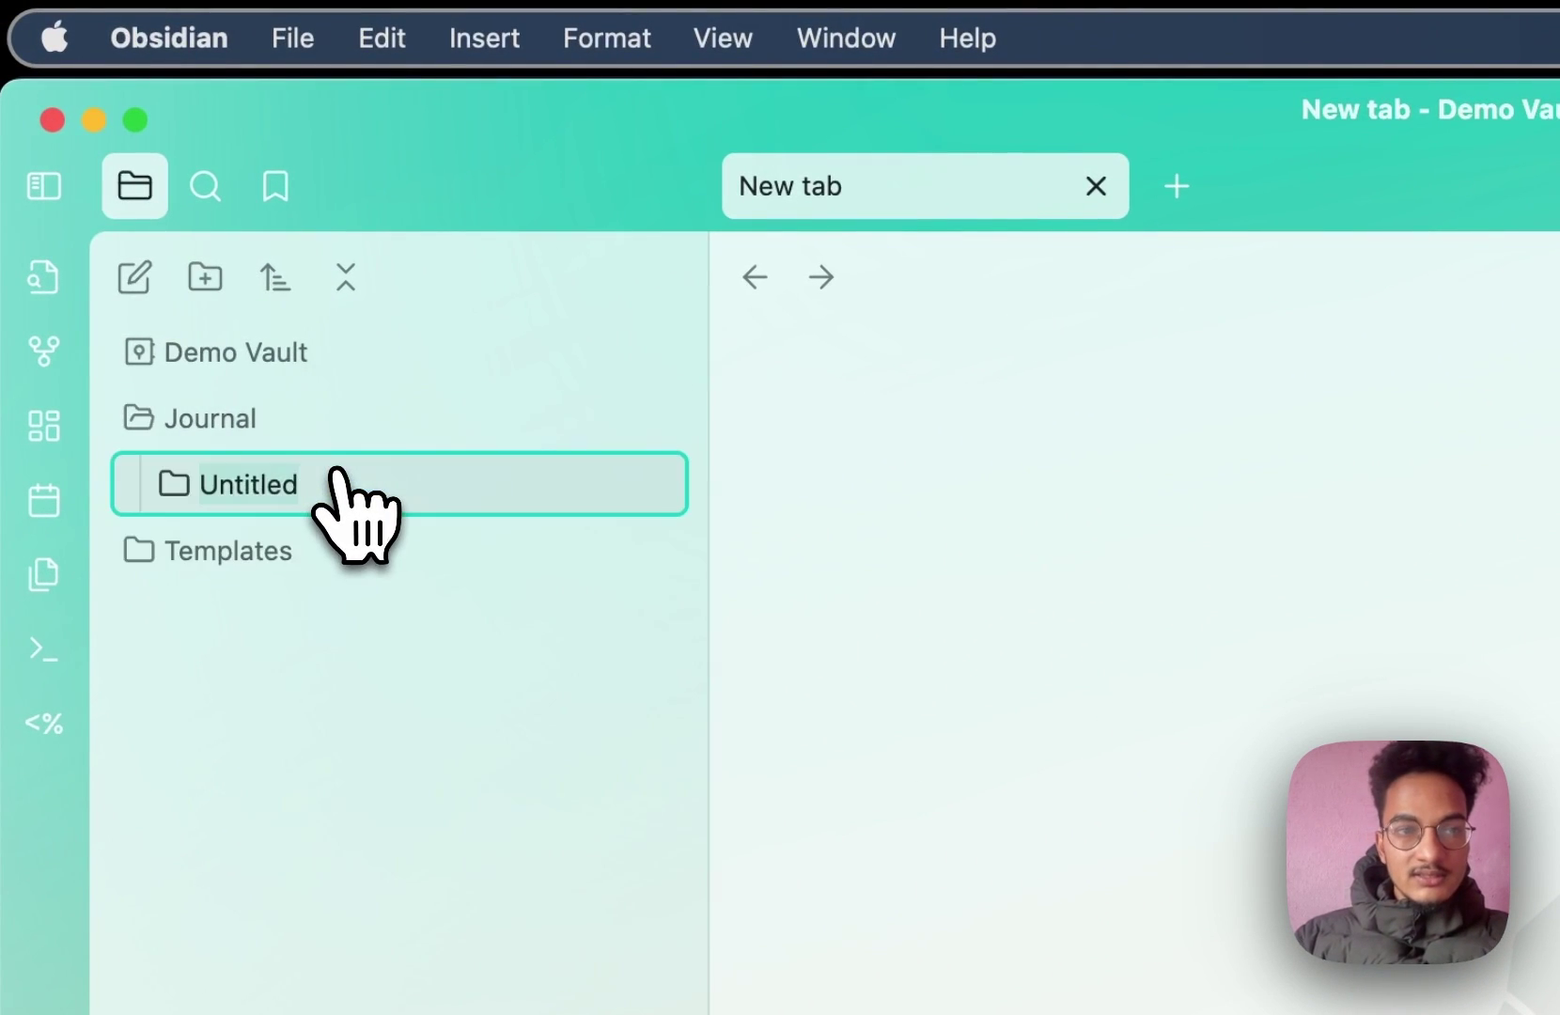
{"action": "type", "text": "Daily"}
{"action": "key", "text": "Return"}
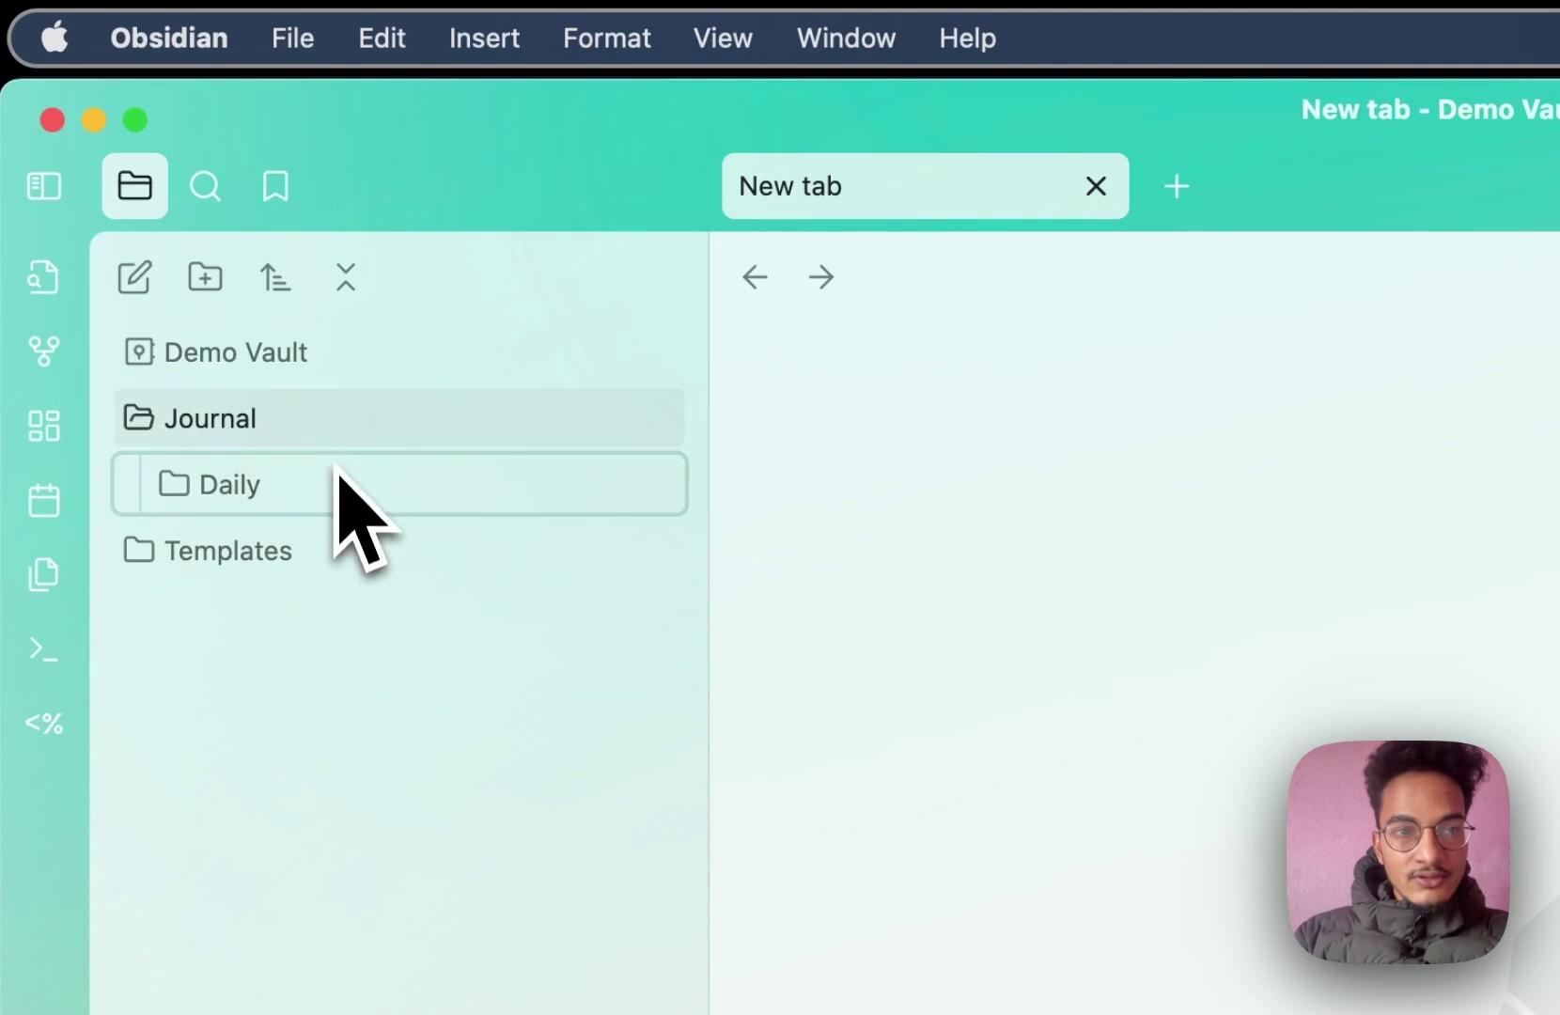
{"action": "right_click", "coordinate": [339, 434]}
{"action": "left_click", "coordinate": [389, 510]}
{"action": "type", "text": "Weekly"}
{"action": "key", "text": "Return"}
Create subfolders named Monthly, Quarterly and Yearly inside the Journal folder
{"action": "left_click", "coordinate": [376, 458]}
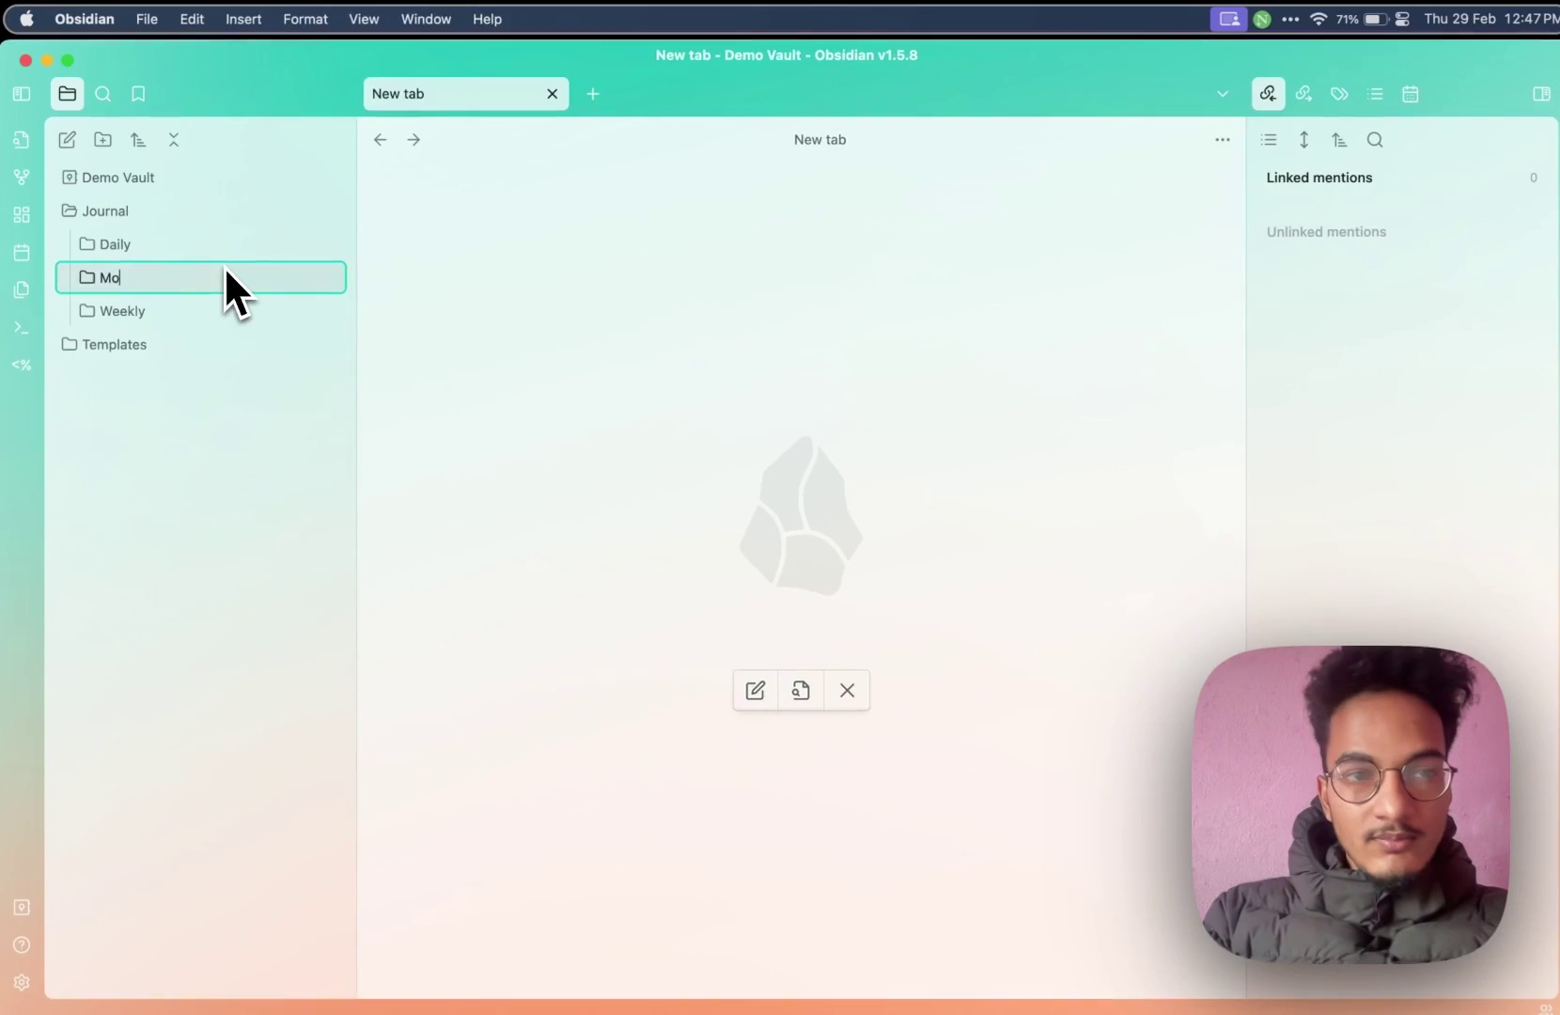
{"action": "type", "text": "ntl"}
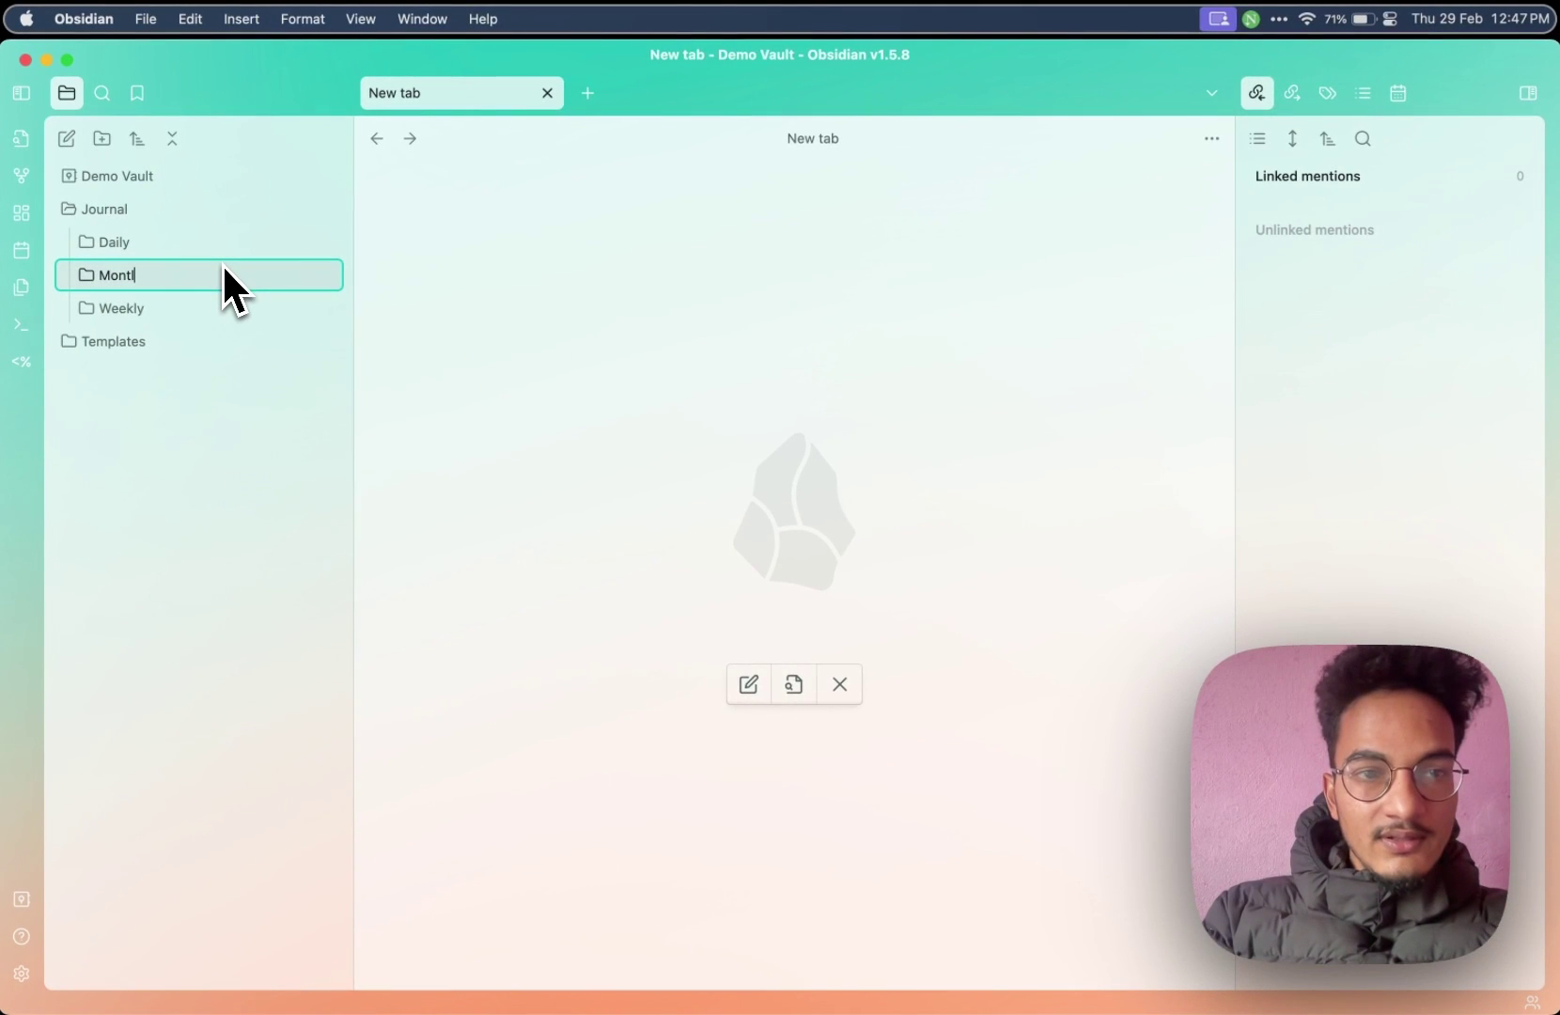
{"action": "key", "text": "BackSpace"}
{"action": "type", "text": "hly"}
{"action": "key", "text": "Return"}
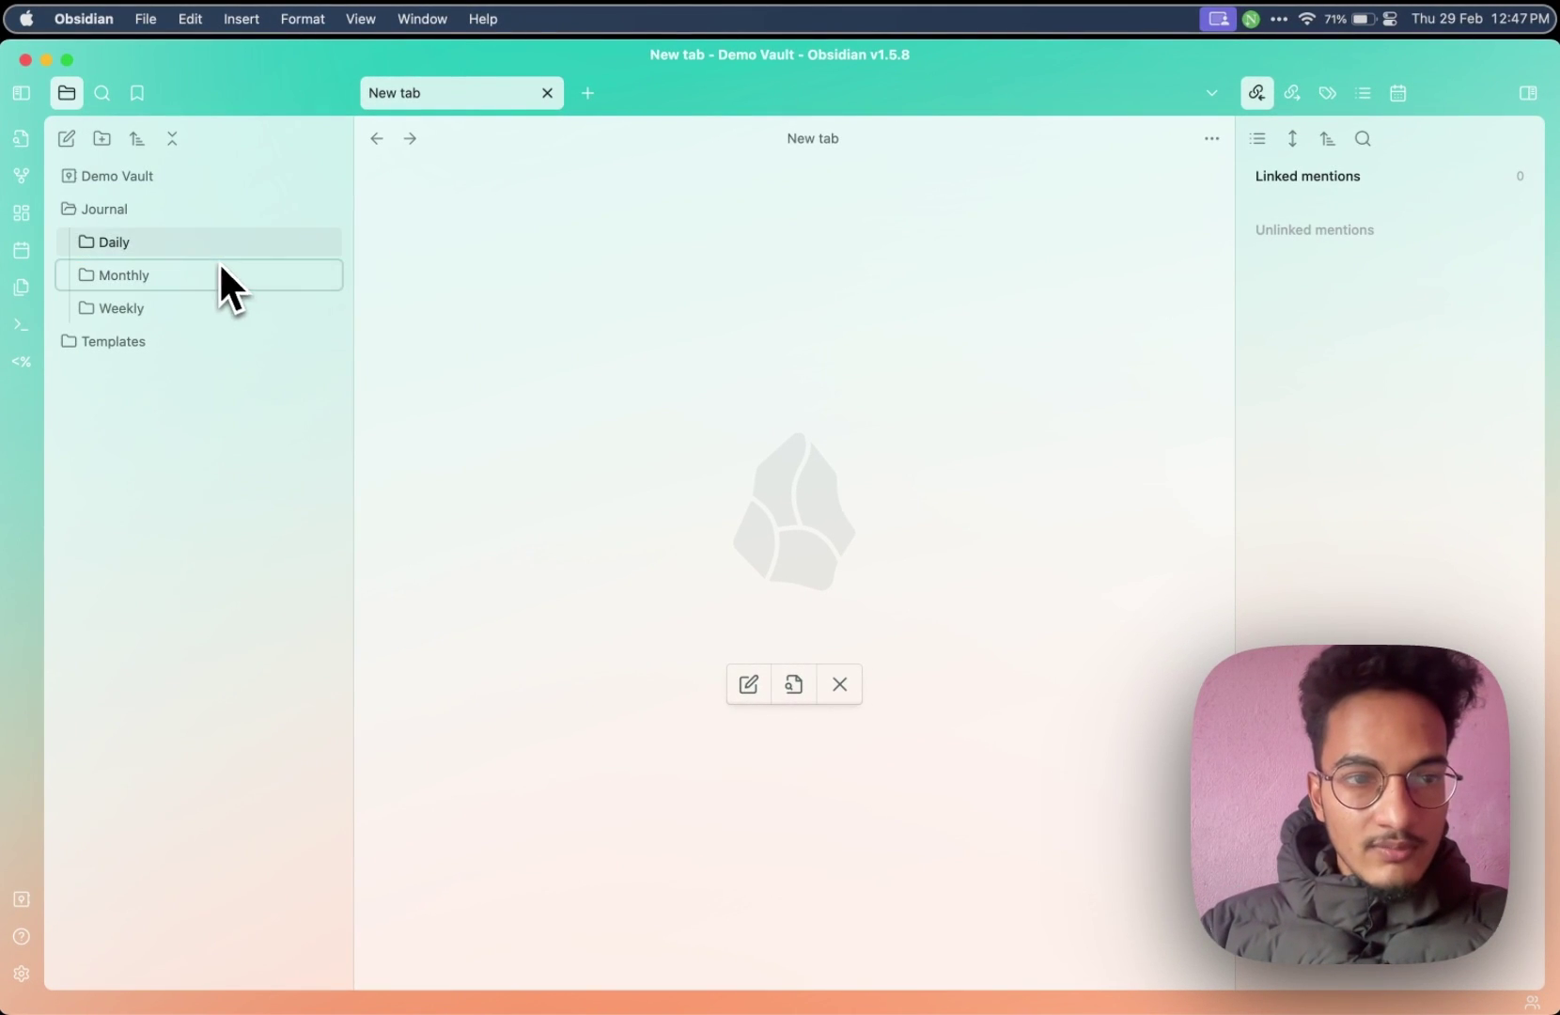
{"action": "left_click", "coordinate": [166, 214]}
{"action": "right_click", "coordinate": [168, 215]}
{"action": "left_click", "coordinate": [219, 255]}
{"action": "type", "text": "Qua"}
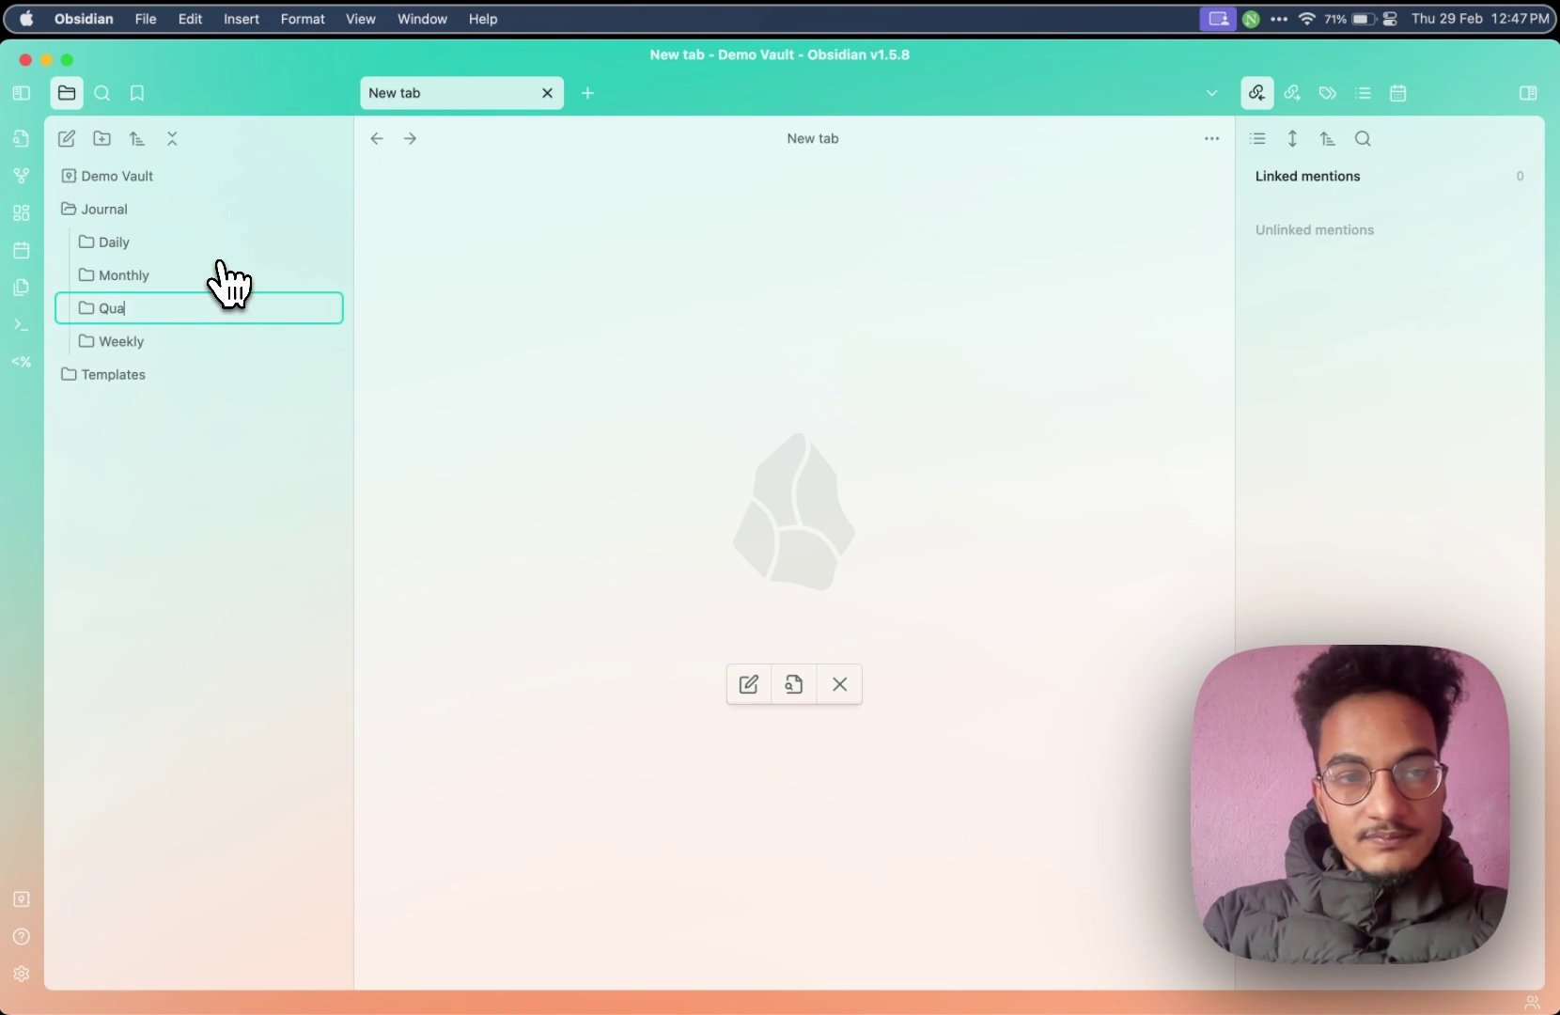
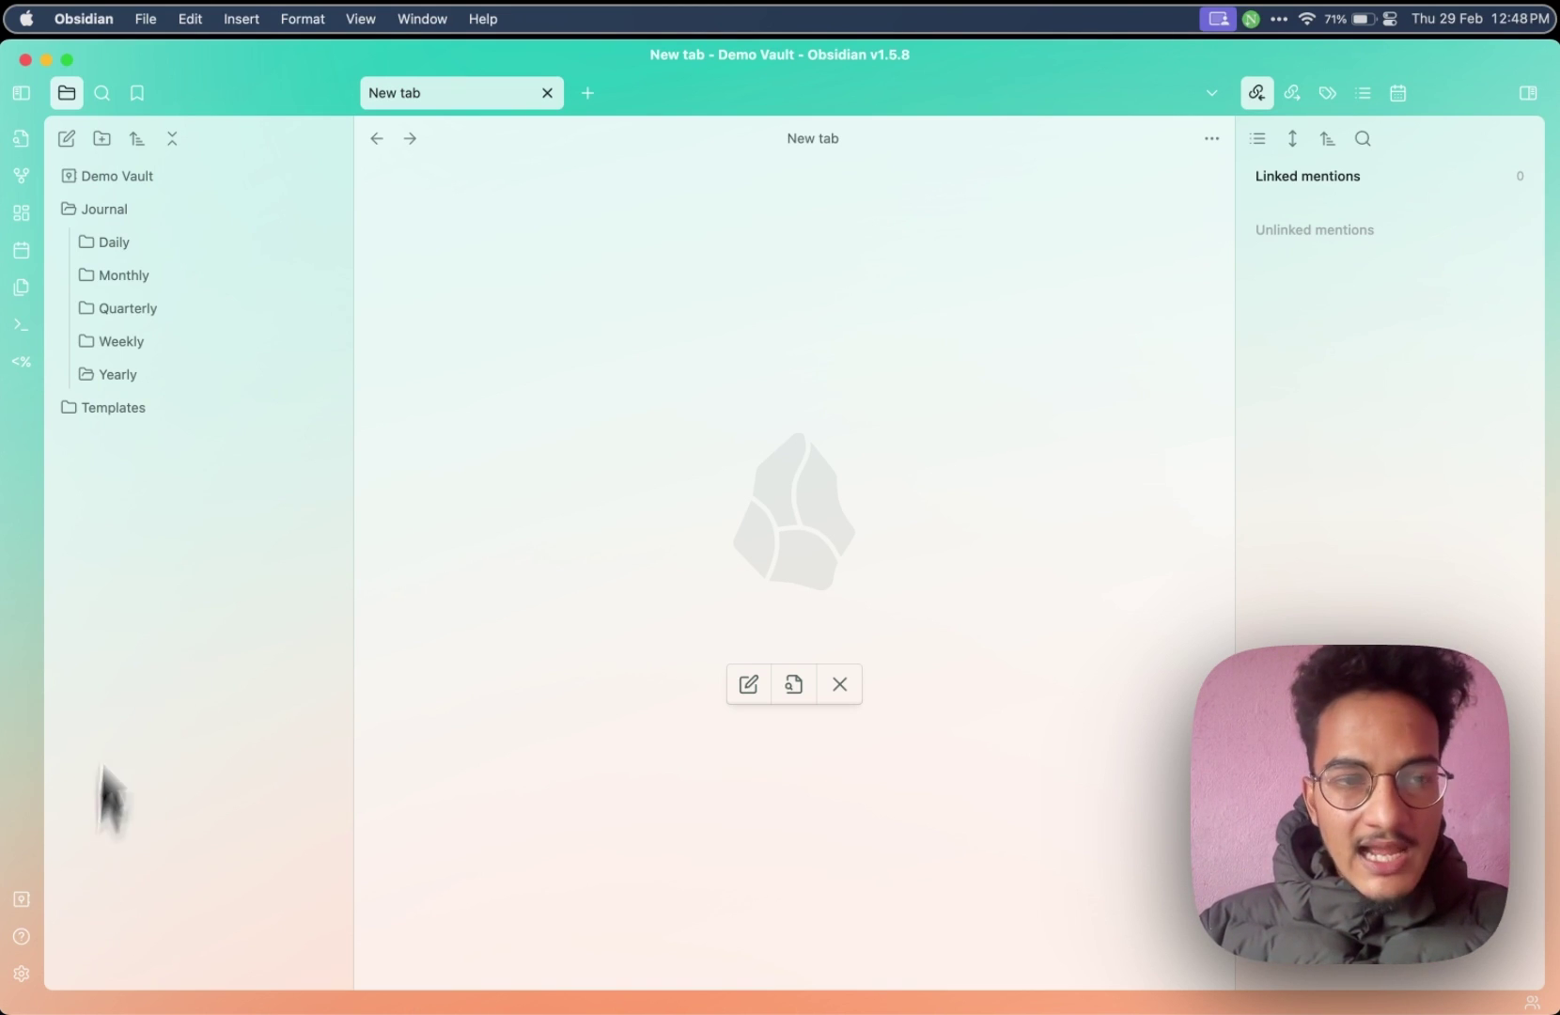
Return to the Daily Notes settings of the journal and set the folder for new notes to Daily
{"action": "left_click", "coordinate": [23, 975]}
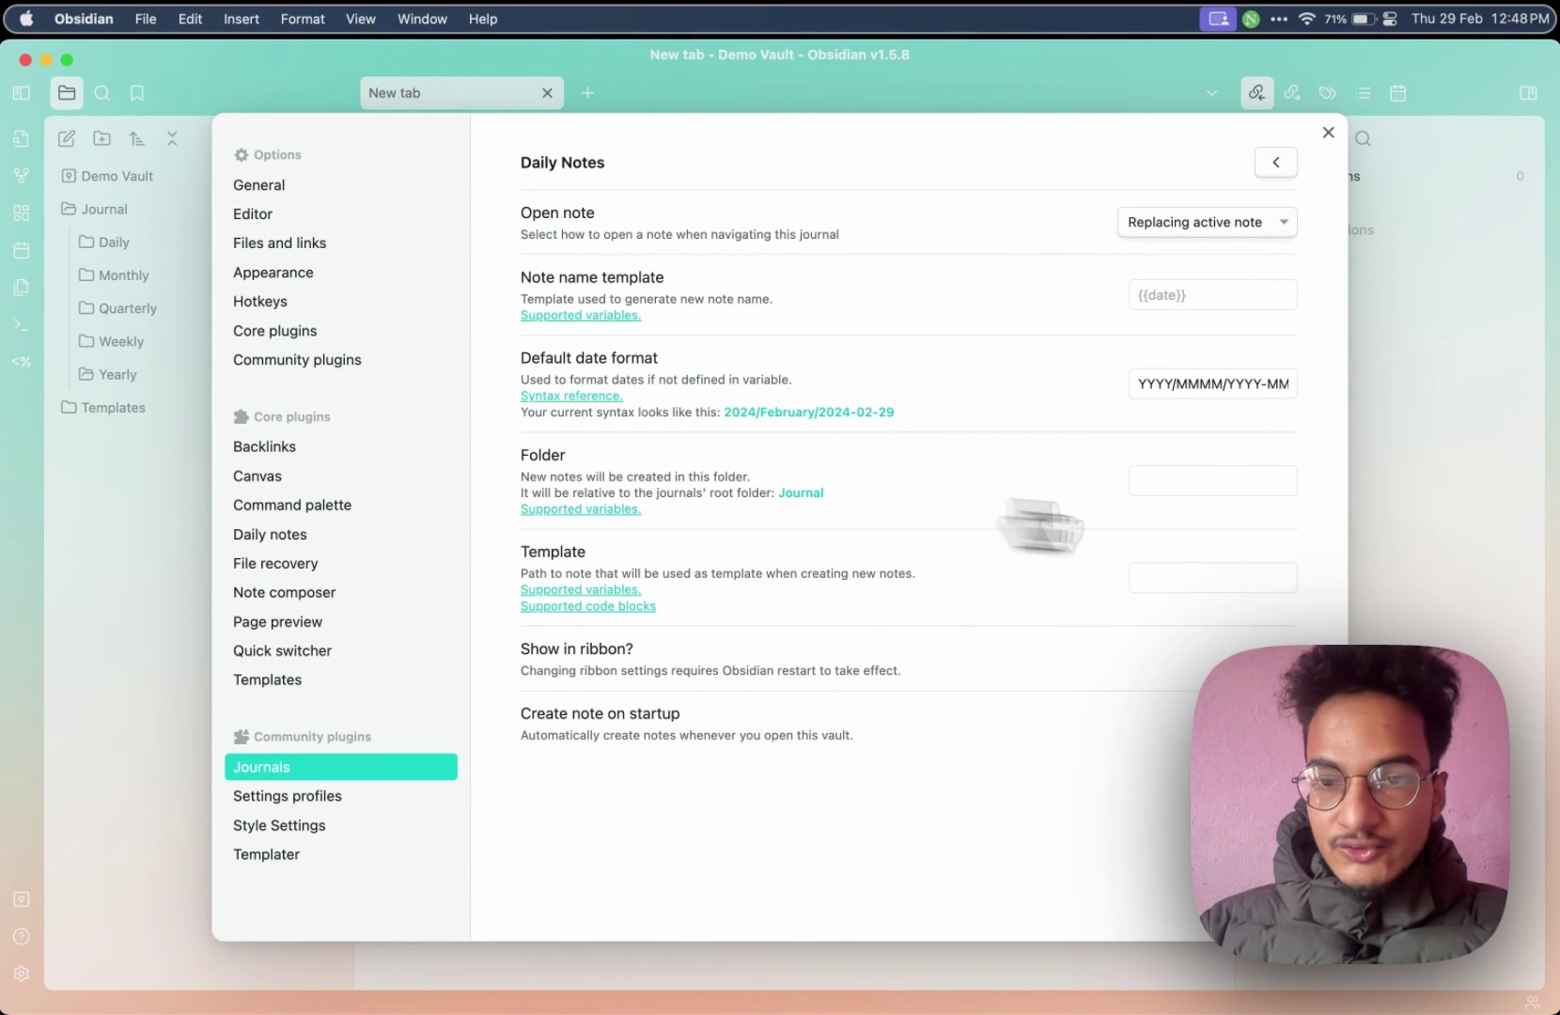
{"action": "left_click", "coordinate": [1200, 482]}
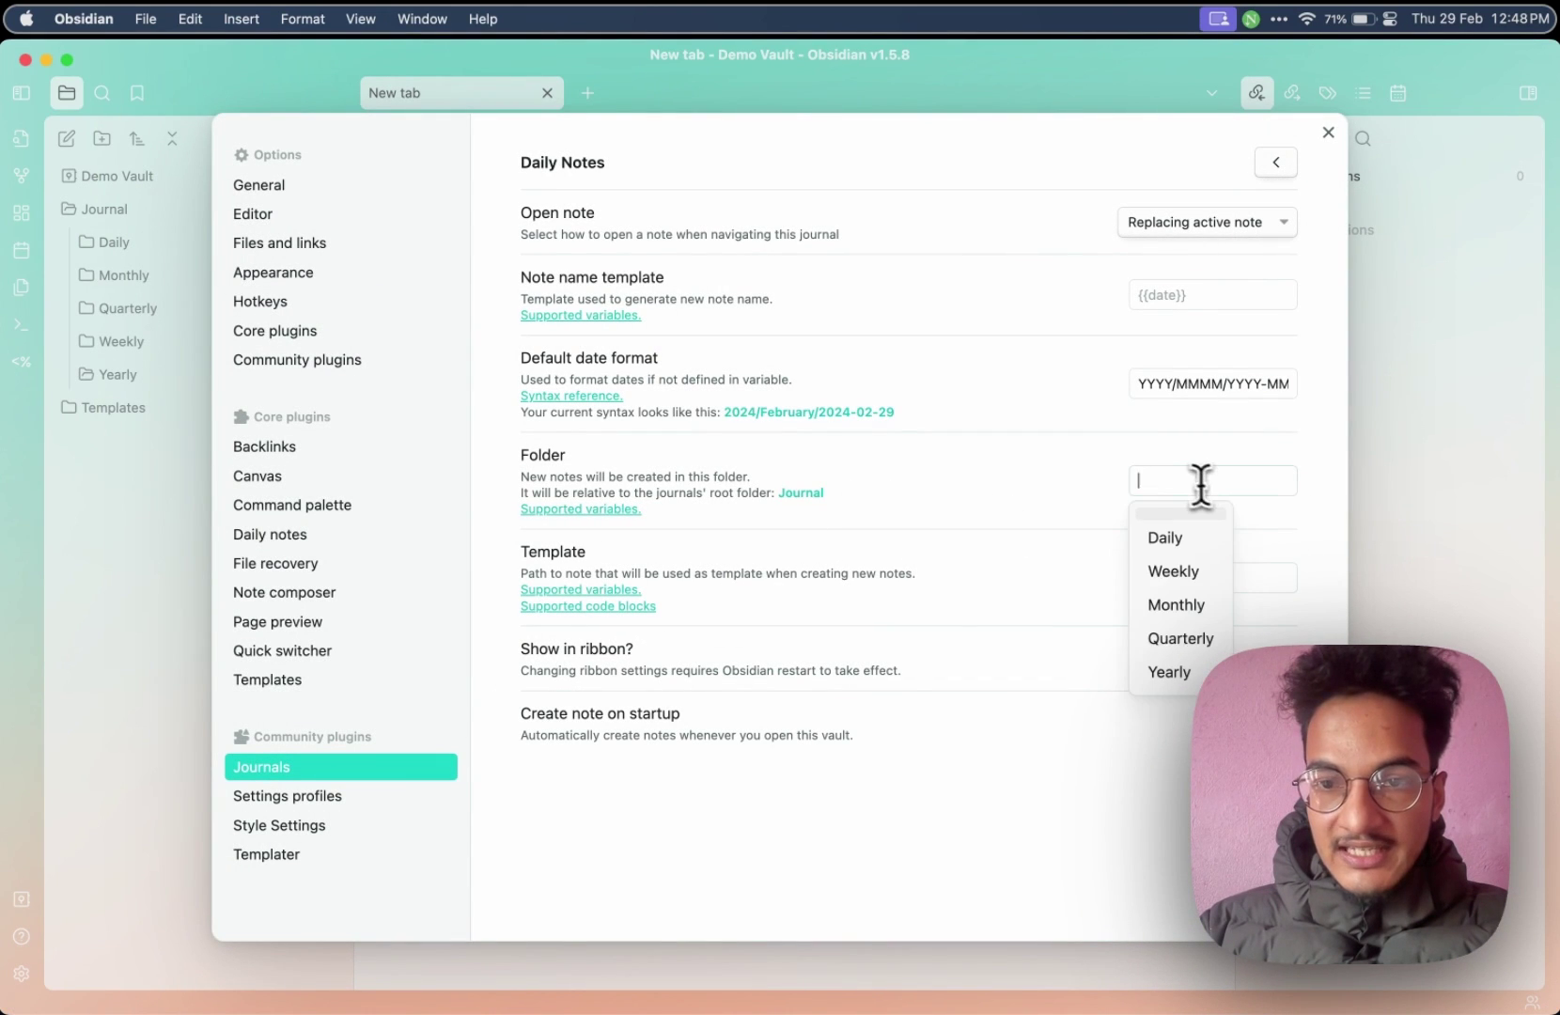
{"action": "left_click", "coordinate": [1185, 543]}
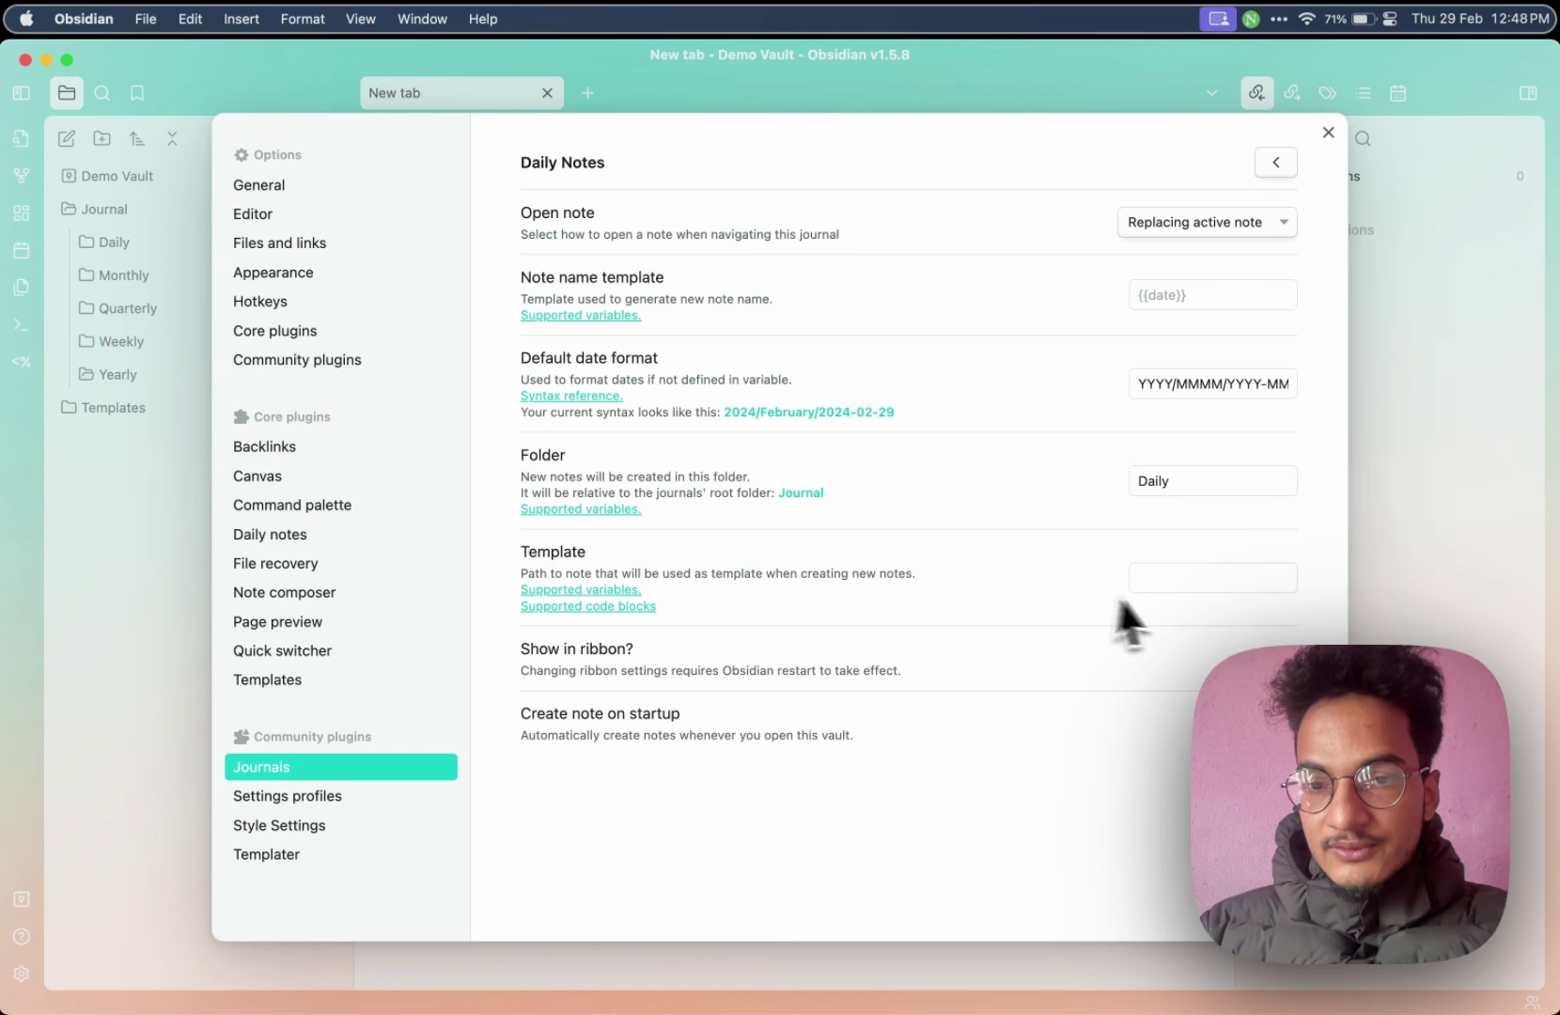
Leave the settings and create a new note named Daily in the Templates folder
{"action": "left_click", "coordinate": [1225, 575]}
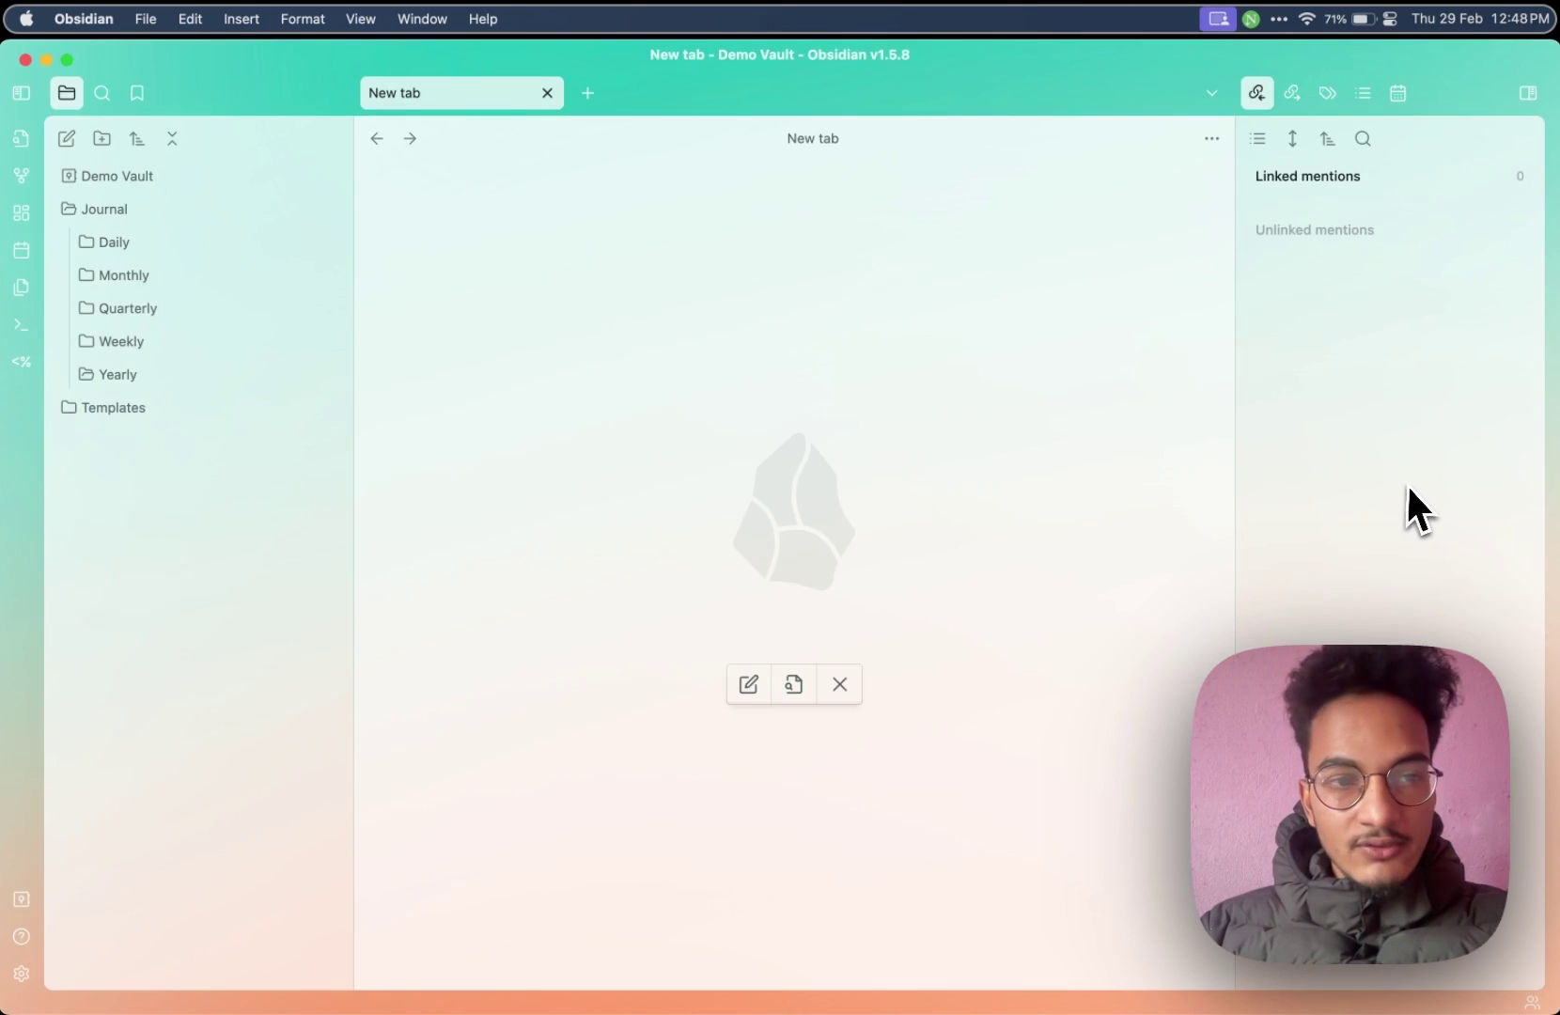
{"action": "left_click", "coordinate": [1407, 509]}
{"action": "left_click", "coordinate": [117, 414]}
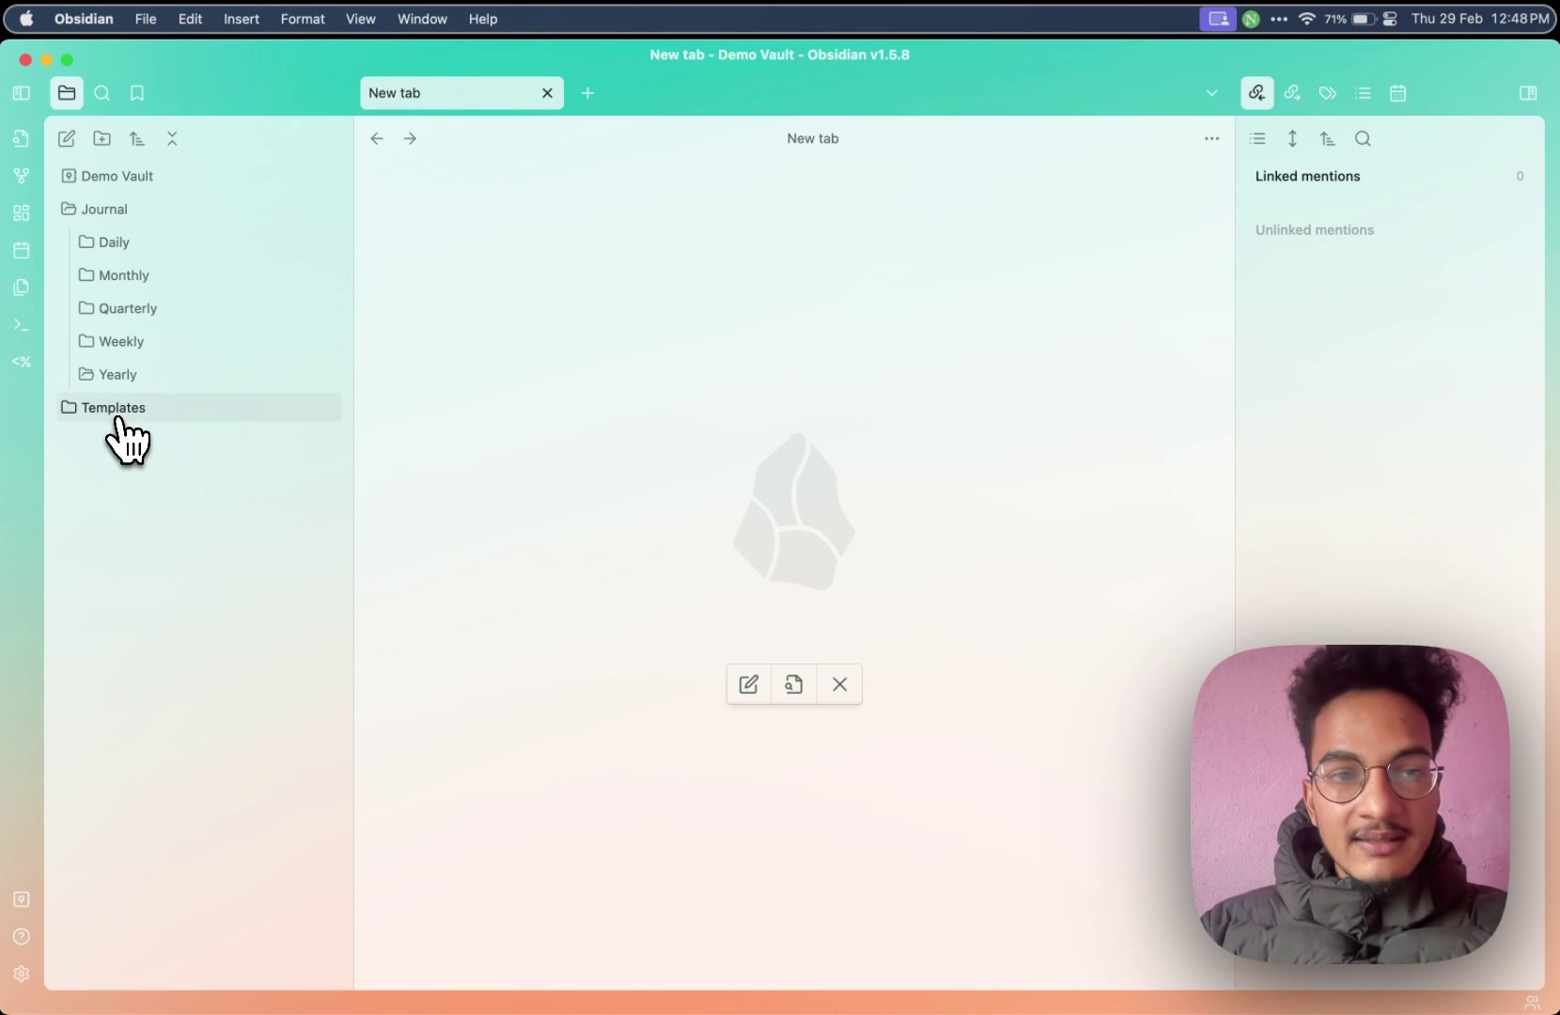
{"action": "right_click", "coordinate": [119, 420]}
{"action": "left_click", "coordinate": [139, 432]}
{"action": "type", "text": "Daily"}
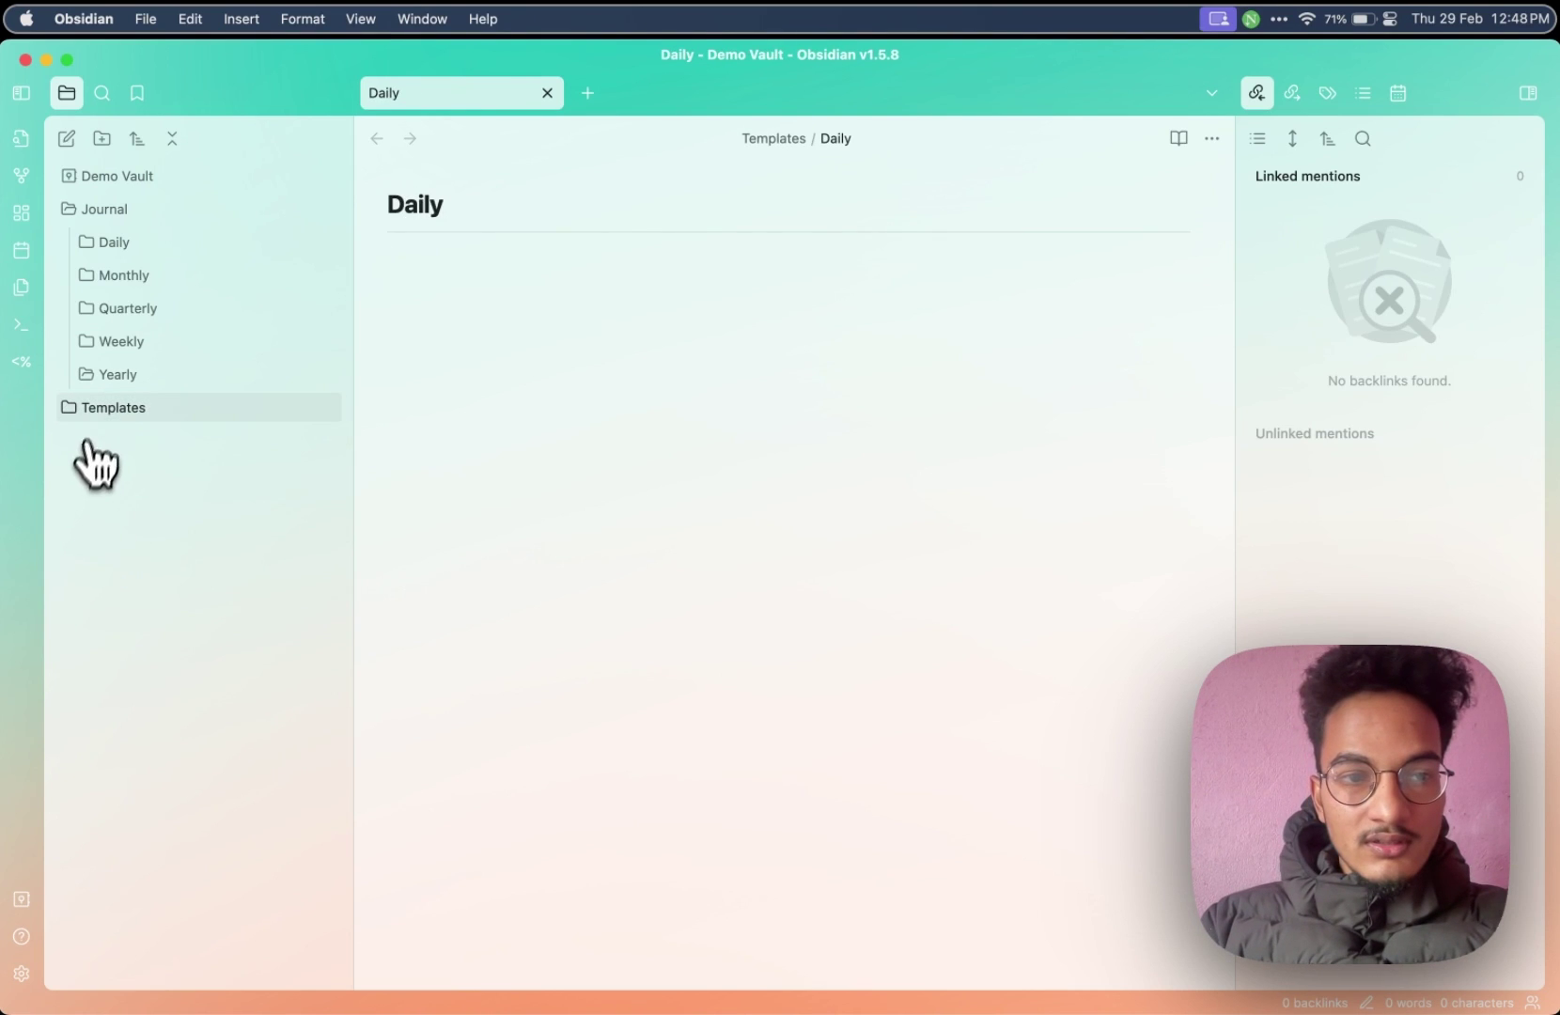
Create two more notes named Weekly and Monthly in the Templates folder
{"action": "right_click", "coordinate": [124, 420]}
{"action": "left_click", "coordinate": [130, 425]}
{"action": "type", "text": "W"}
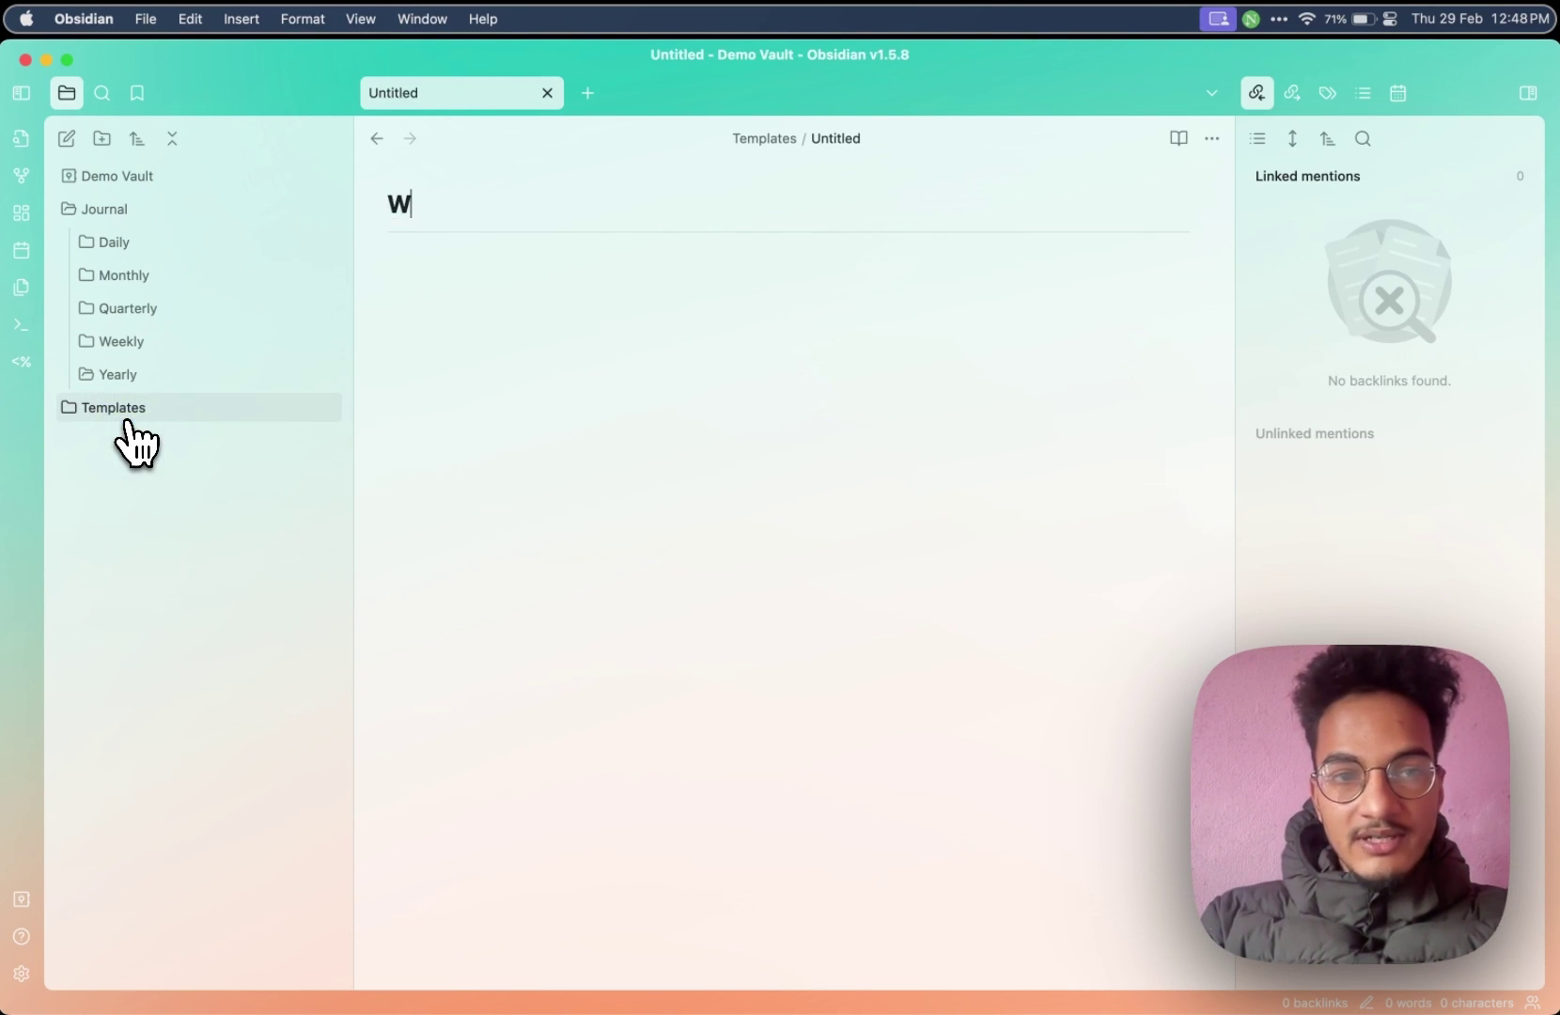
{"action": "type", "text": "eekly"}
{"action": "key", "text": "Return"}
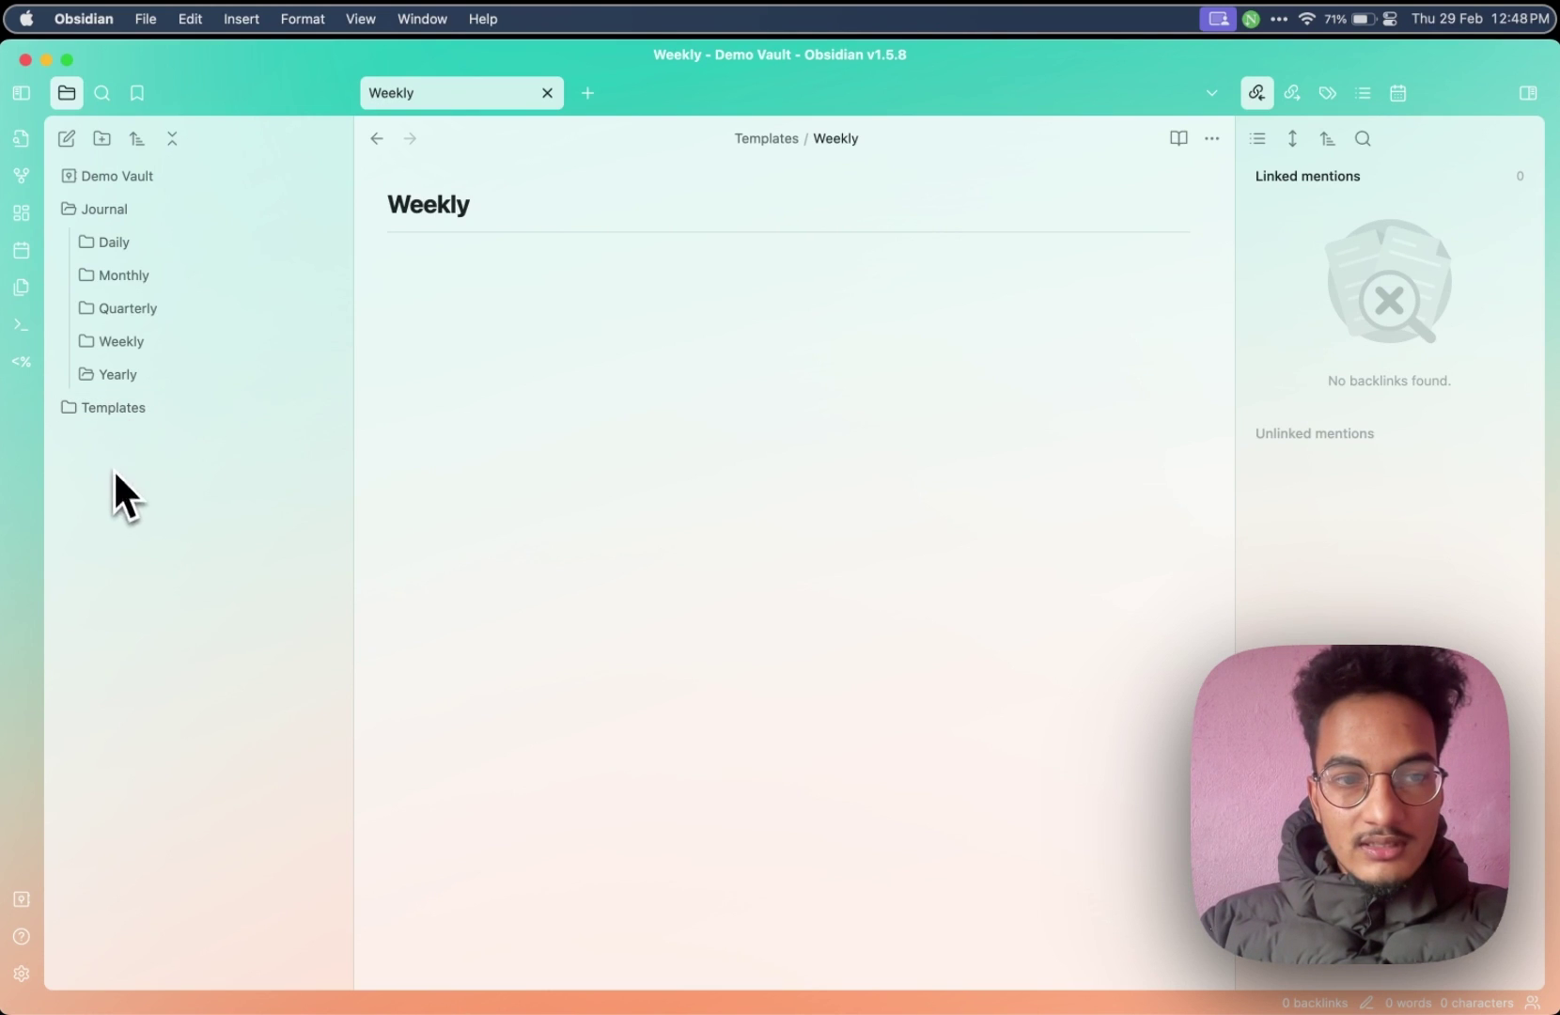
{"action": "right_click", "coordinate": [147, 420]}
{"action": "left_click", "coordinate": [151, 430]}
{"action": "type", "text": "Monthly"}
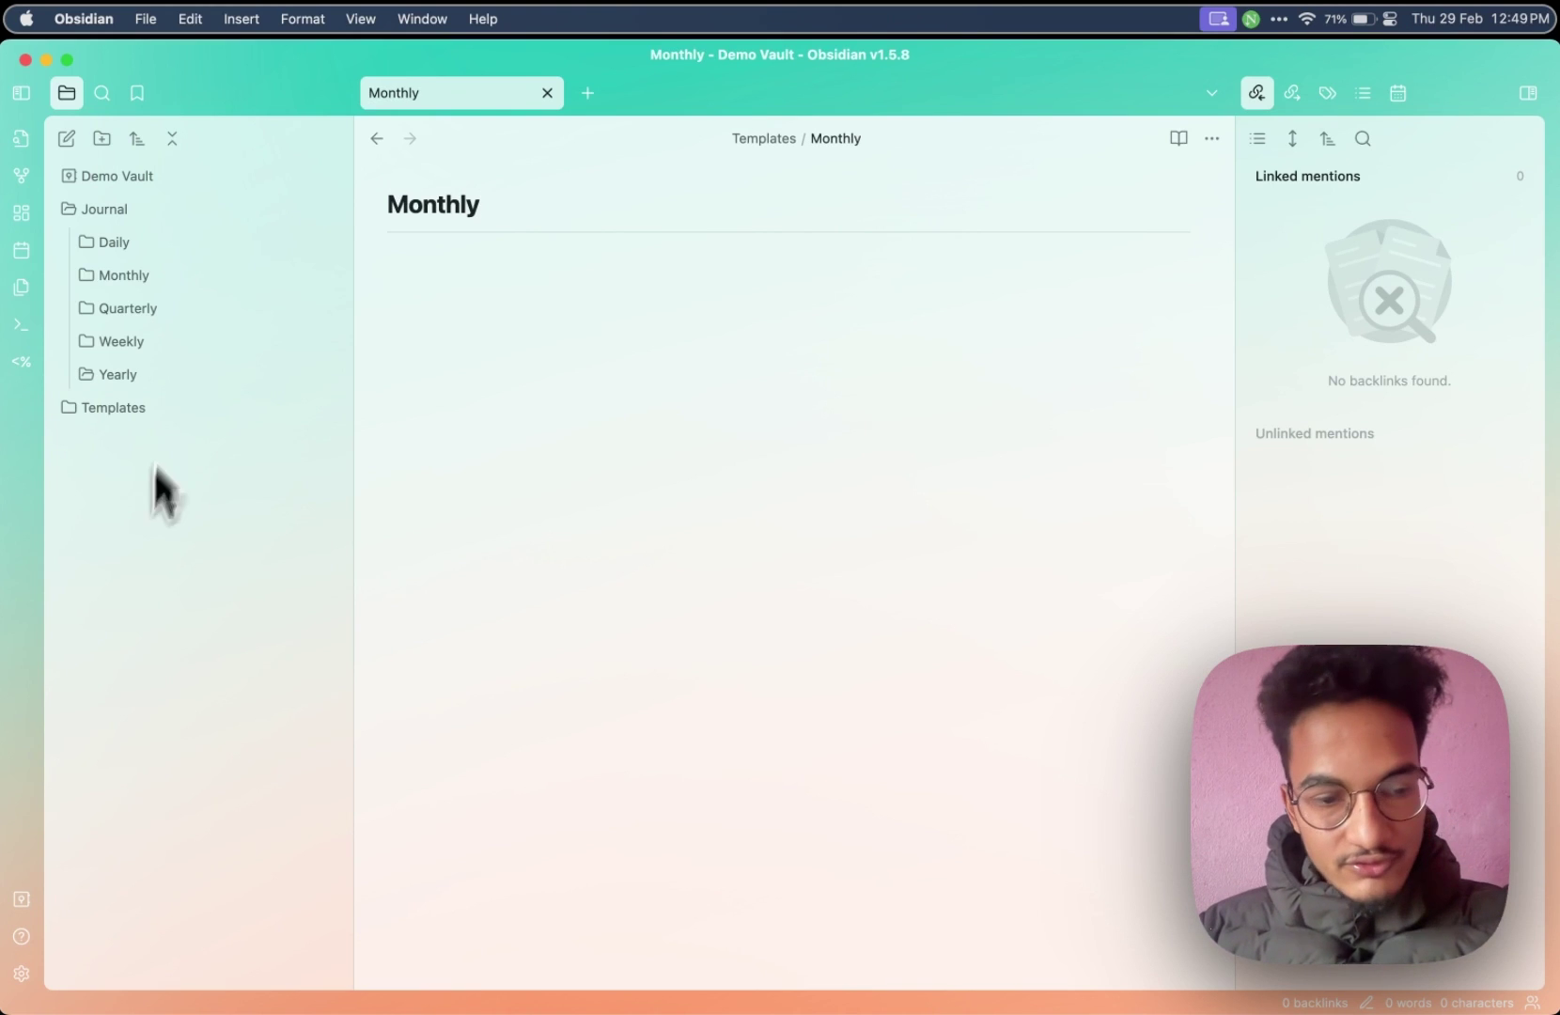
Set the template of the journal's daily notes to Templates/Daily.md in the plugin settings
{"action": "left_click", "coordinate": [21, 973]}
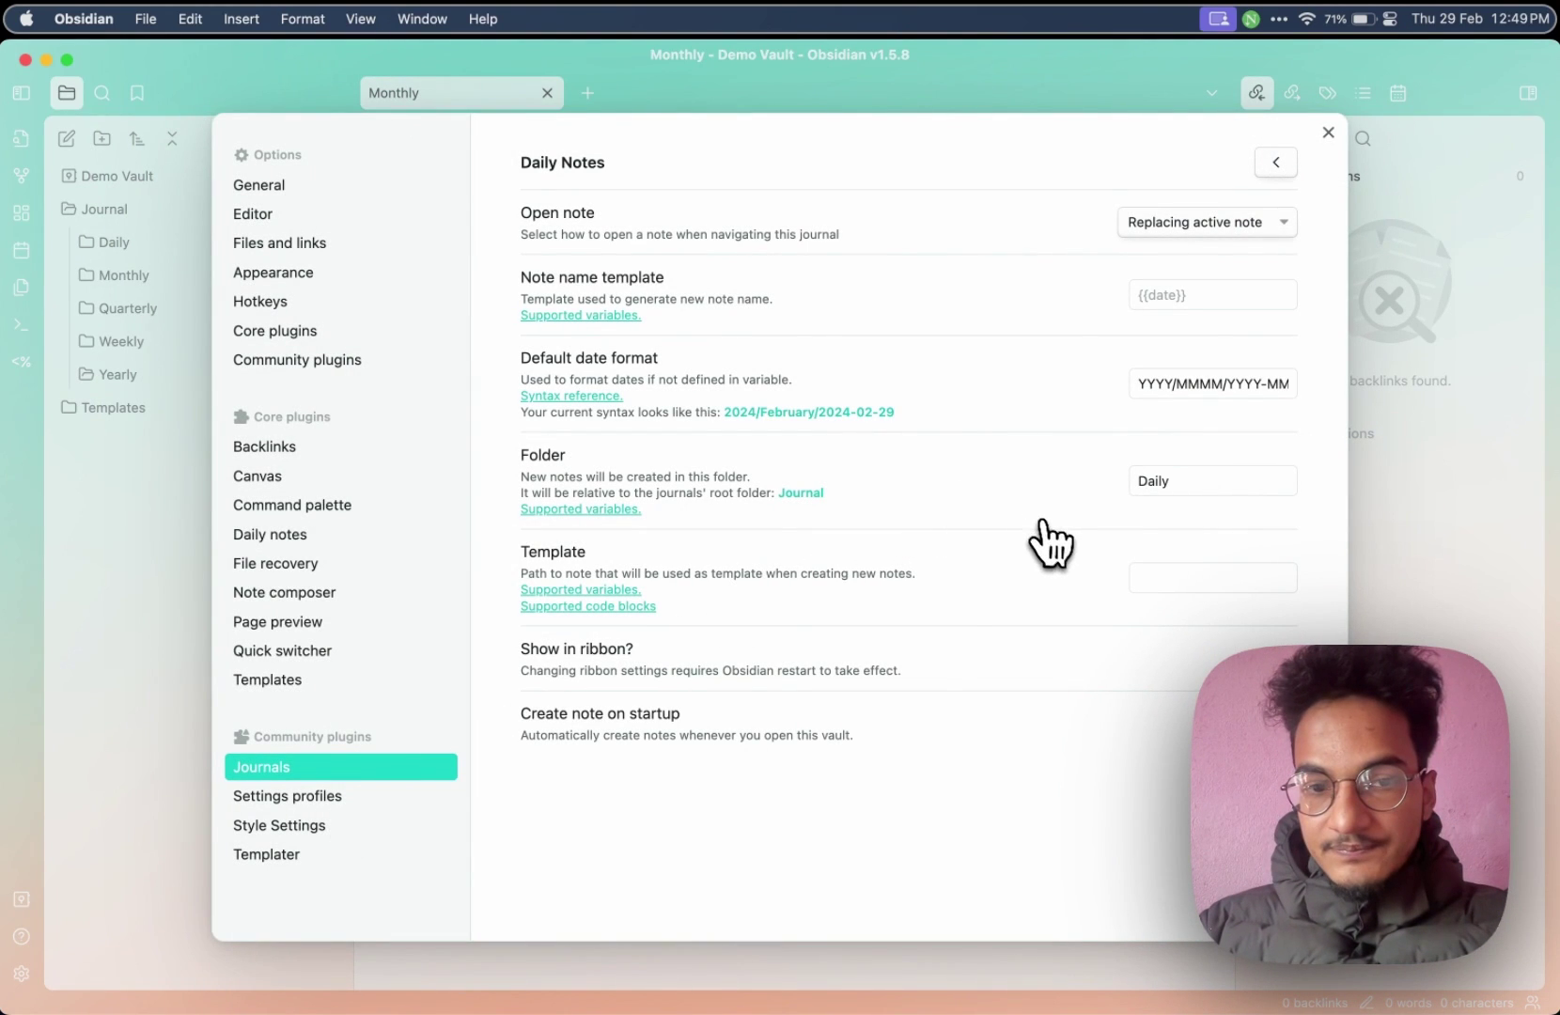
{"action": "left_click", "coordinate": [1198, 579]}
{"action": "type", "text": "dail"}
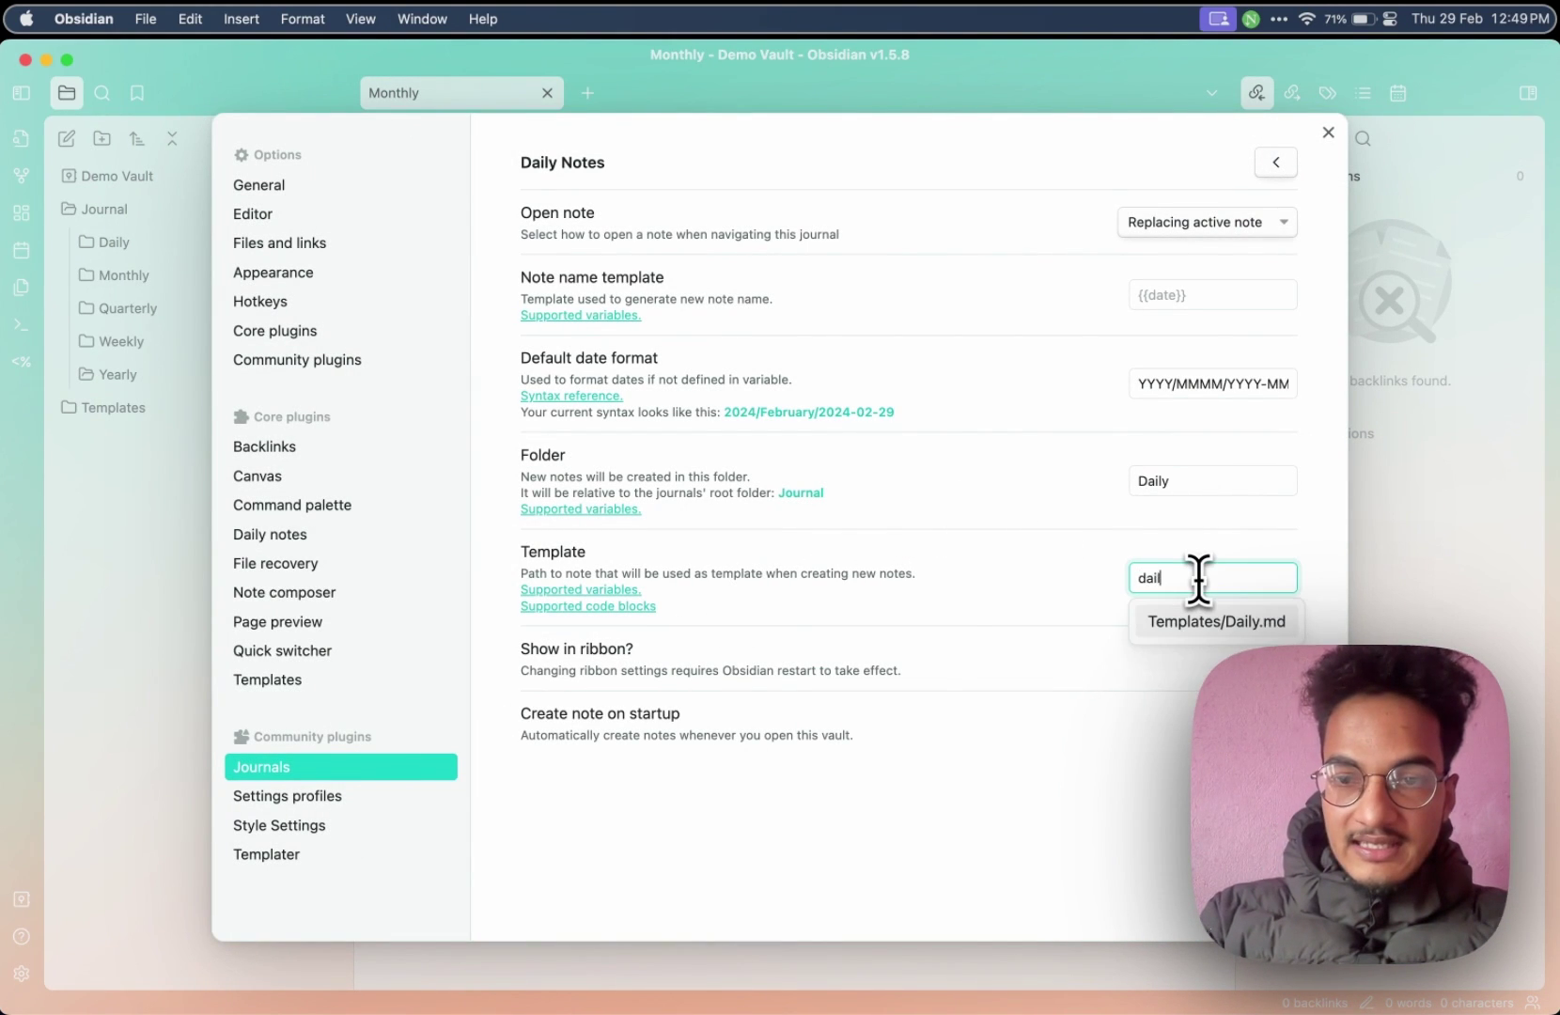
{"action": "type", "text": "y"}
{"action": "key", "text": "Return"}
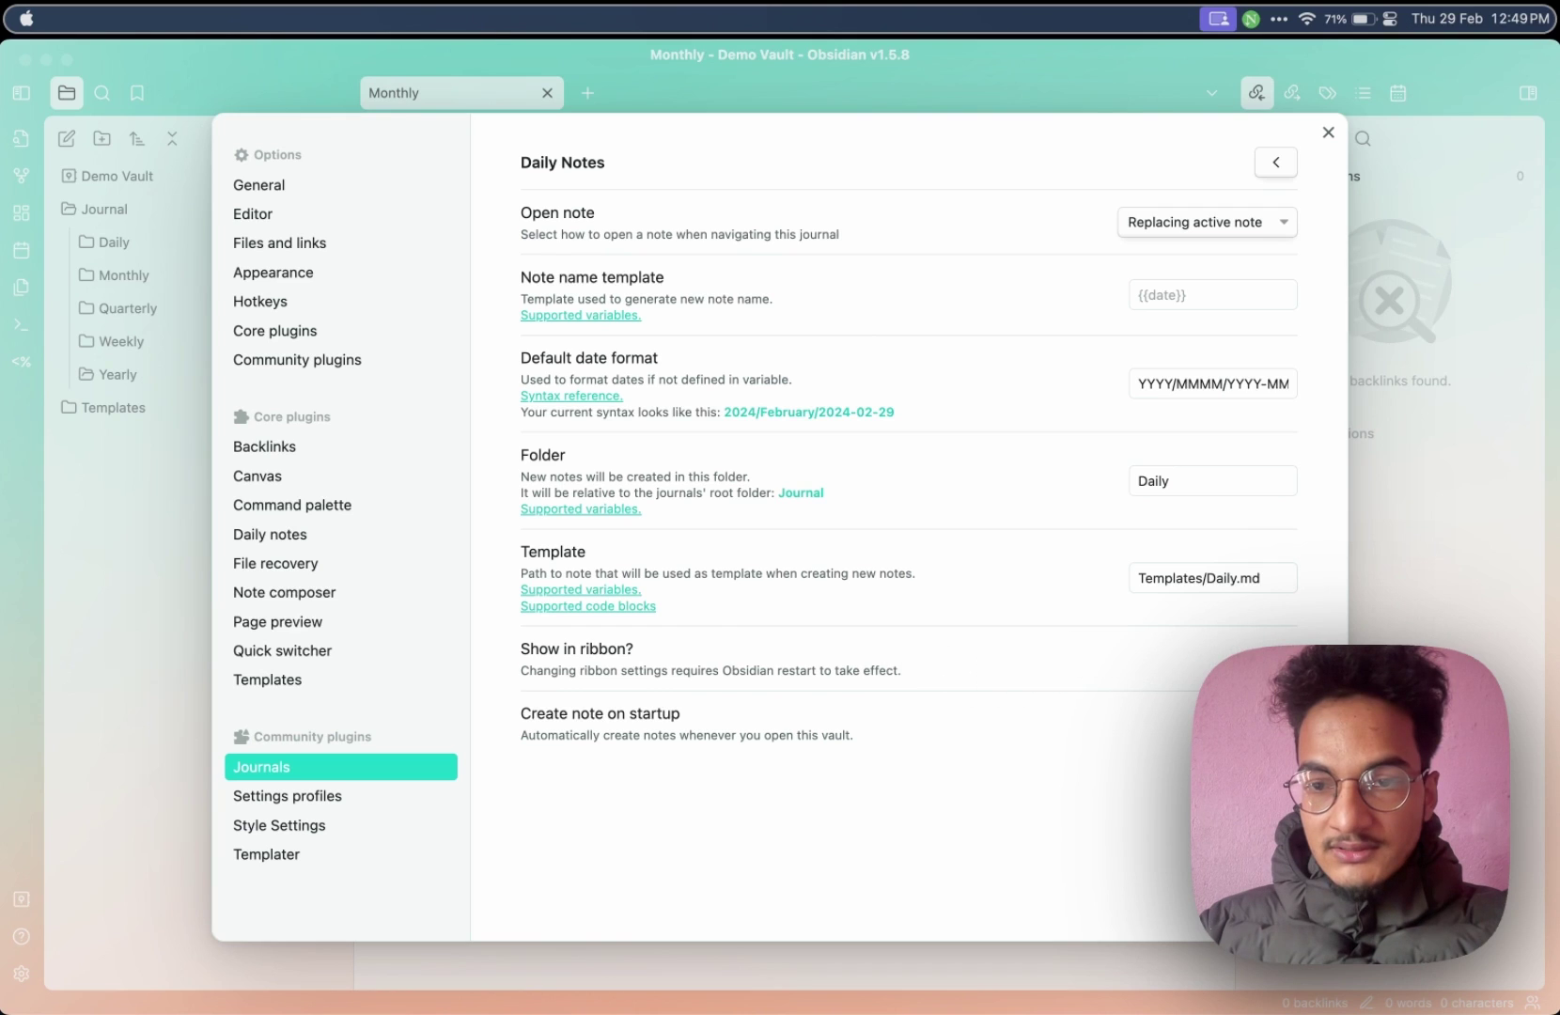
Enable the ribbon icon for the journal's daily notes and close the settings
{"action": "left_click", "coordinate": [1259, 578]}
{"action": "left_click", "coordinate": [1273, 655]}
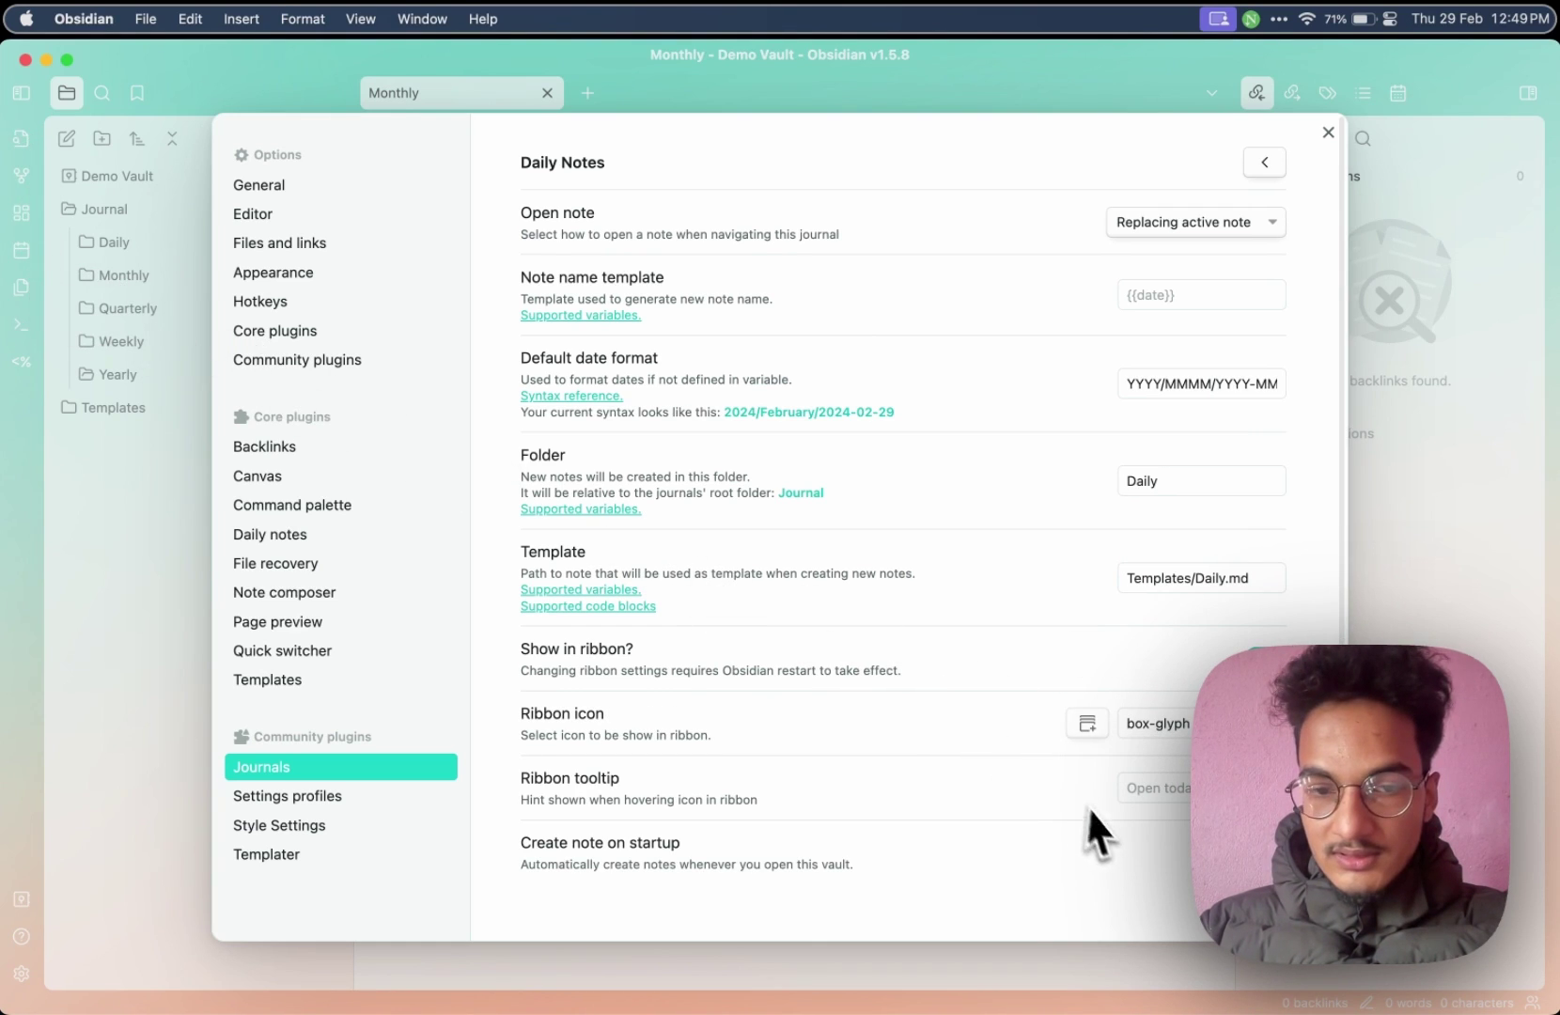
{"action": "left_click", "coordinate": [1177, 789]}
{"action": "scroll", "coordinate": [1005, 805], "scroll_direction": "down", "scroll_amount": 1}
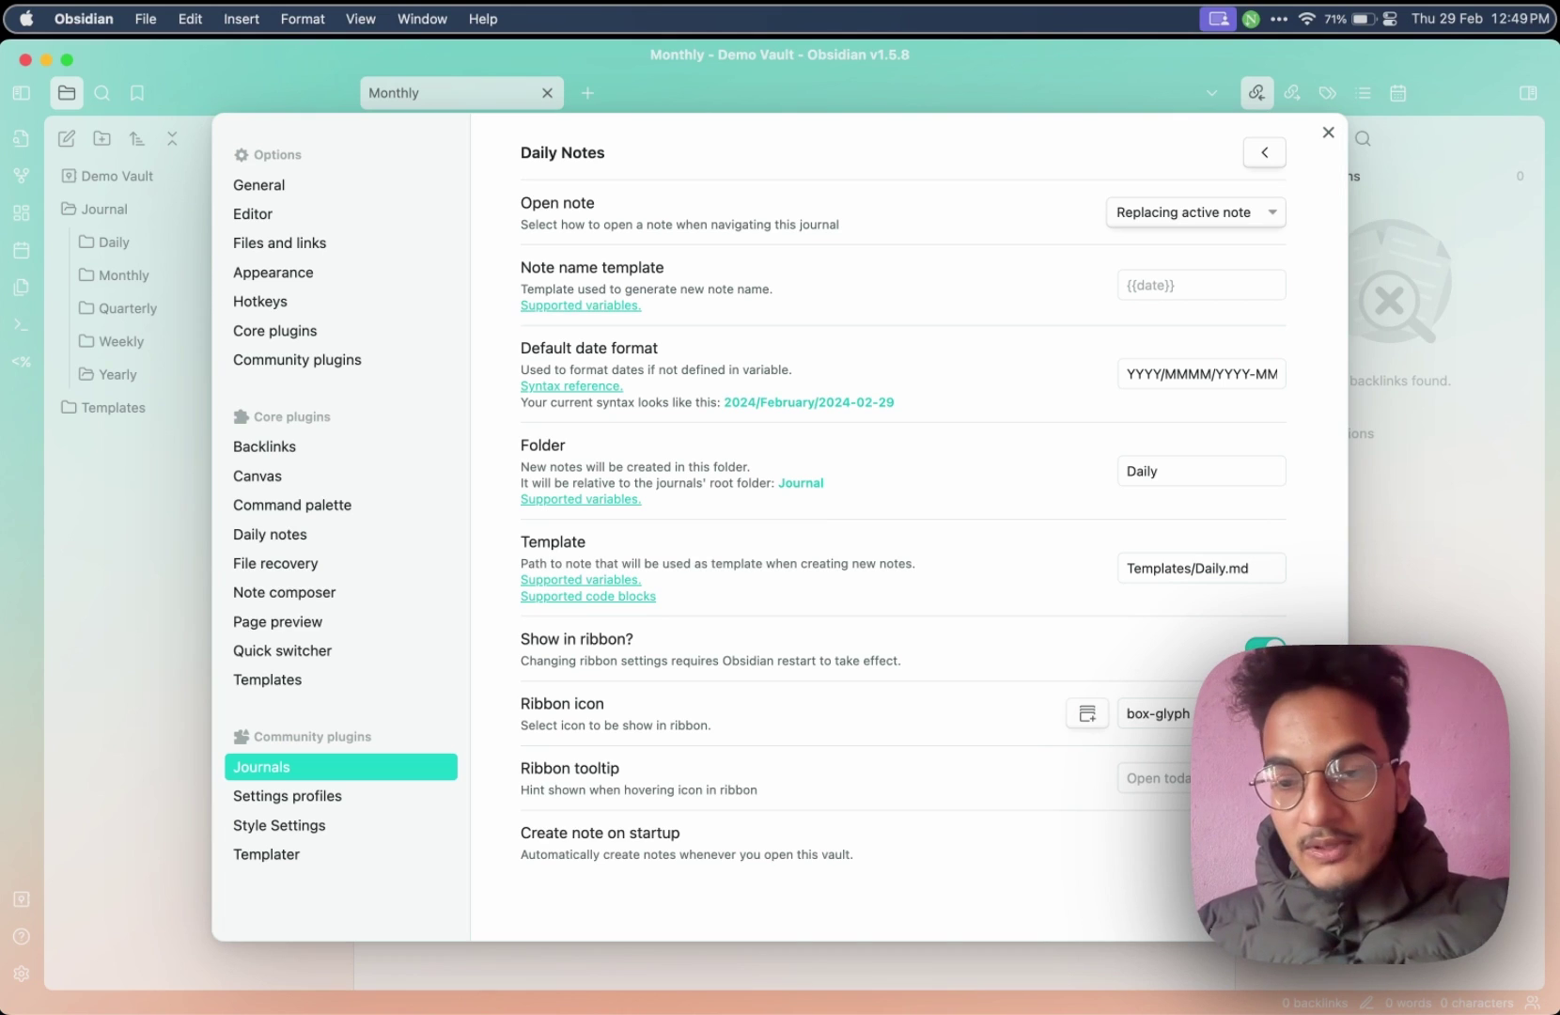
{"action": "key", "text": "Escape"}
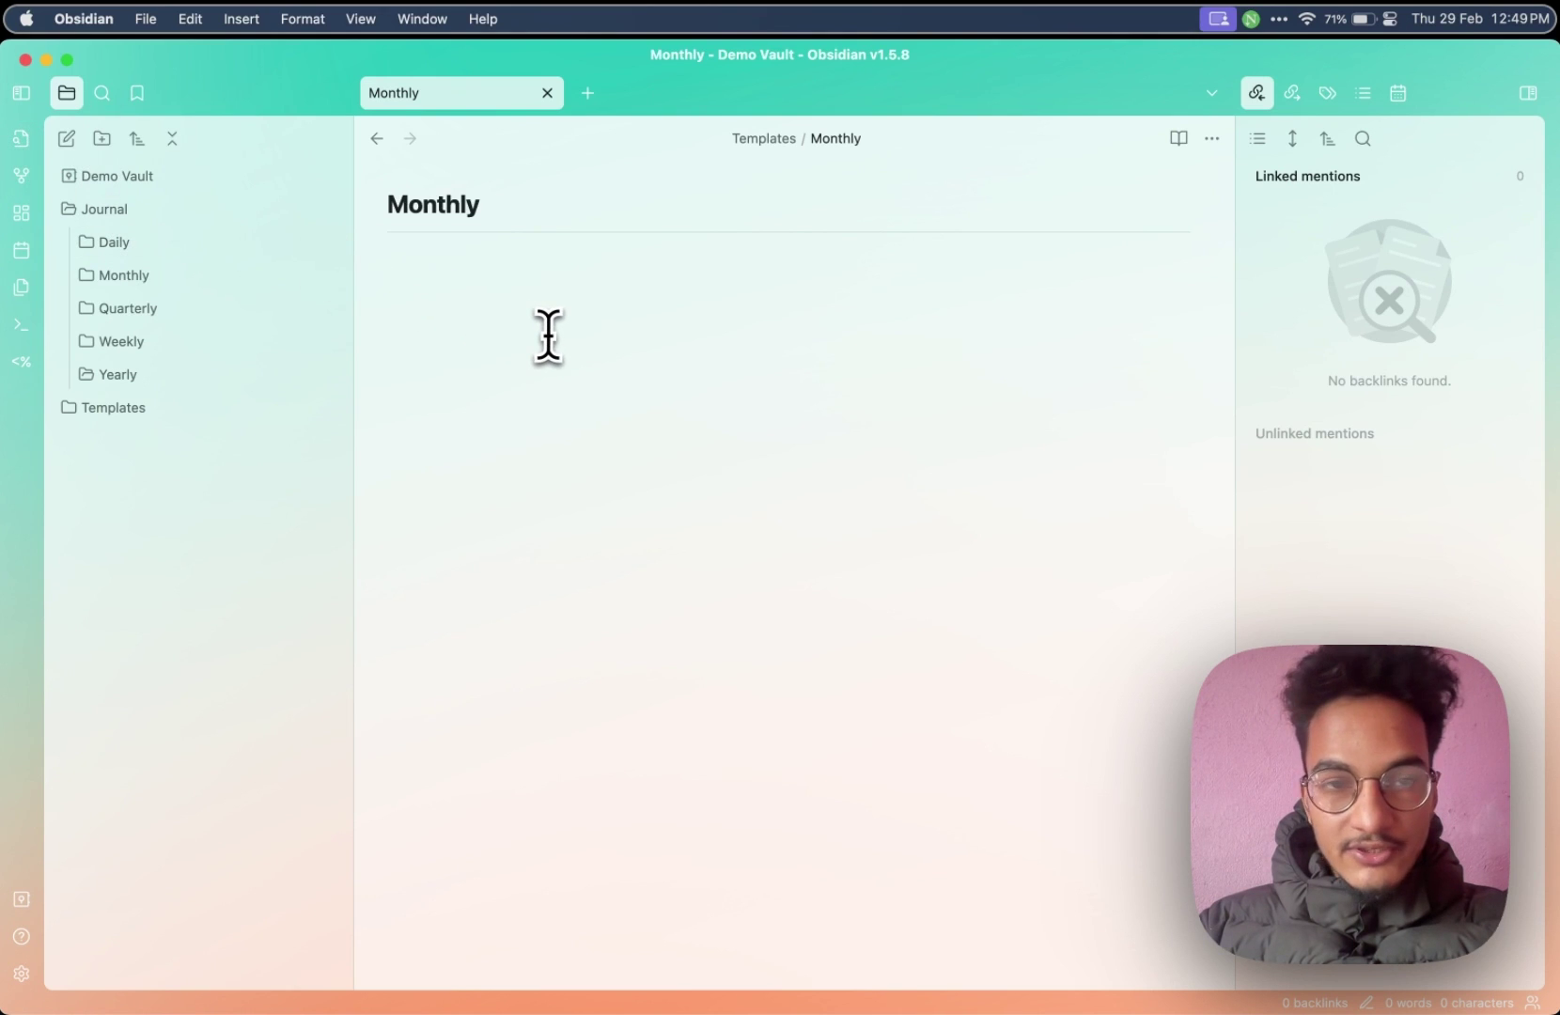
Reload the app without saving, and close and reopen the 2024-02-29 daily note
{"action": "key", "text": "super+p"}
{"action": "type", "text": "relo"}
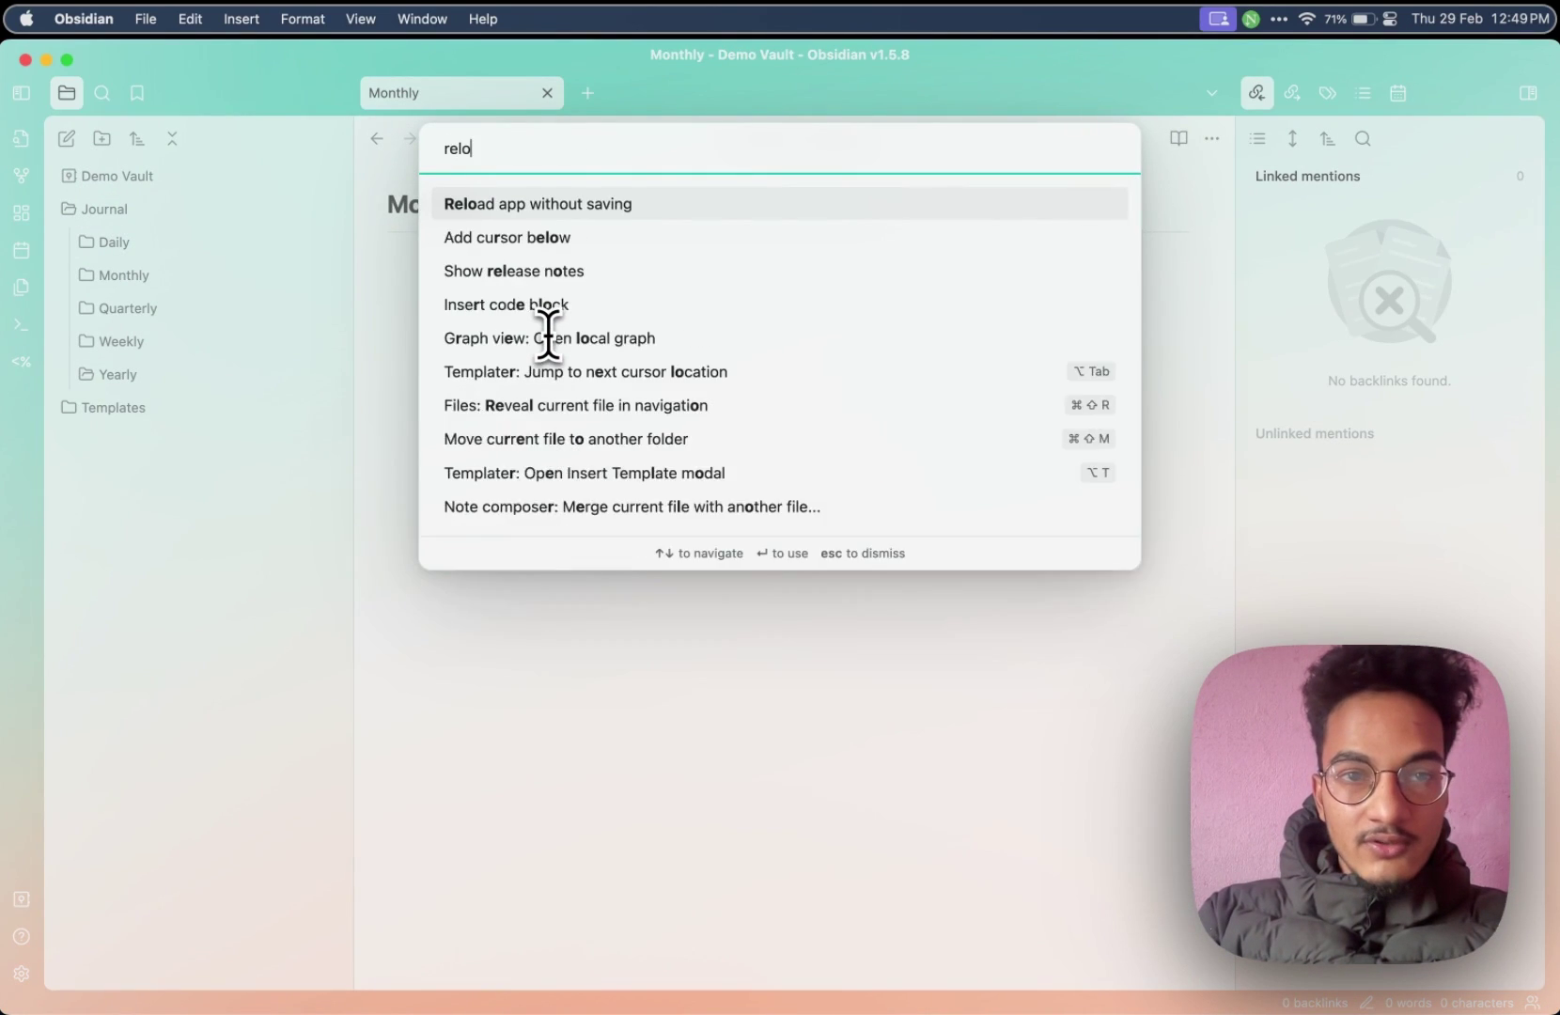
{"action": "key", "text": "Return"}
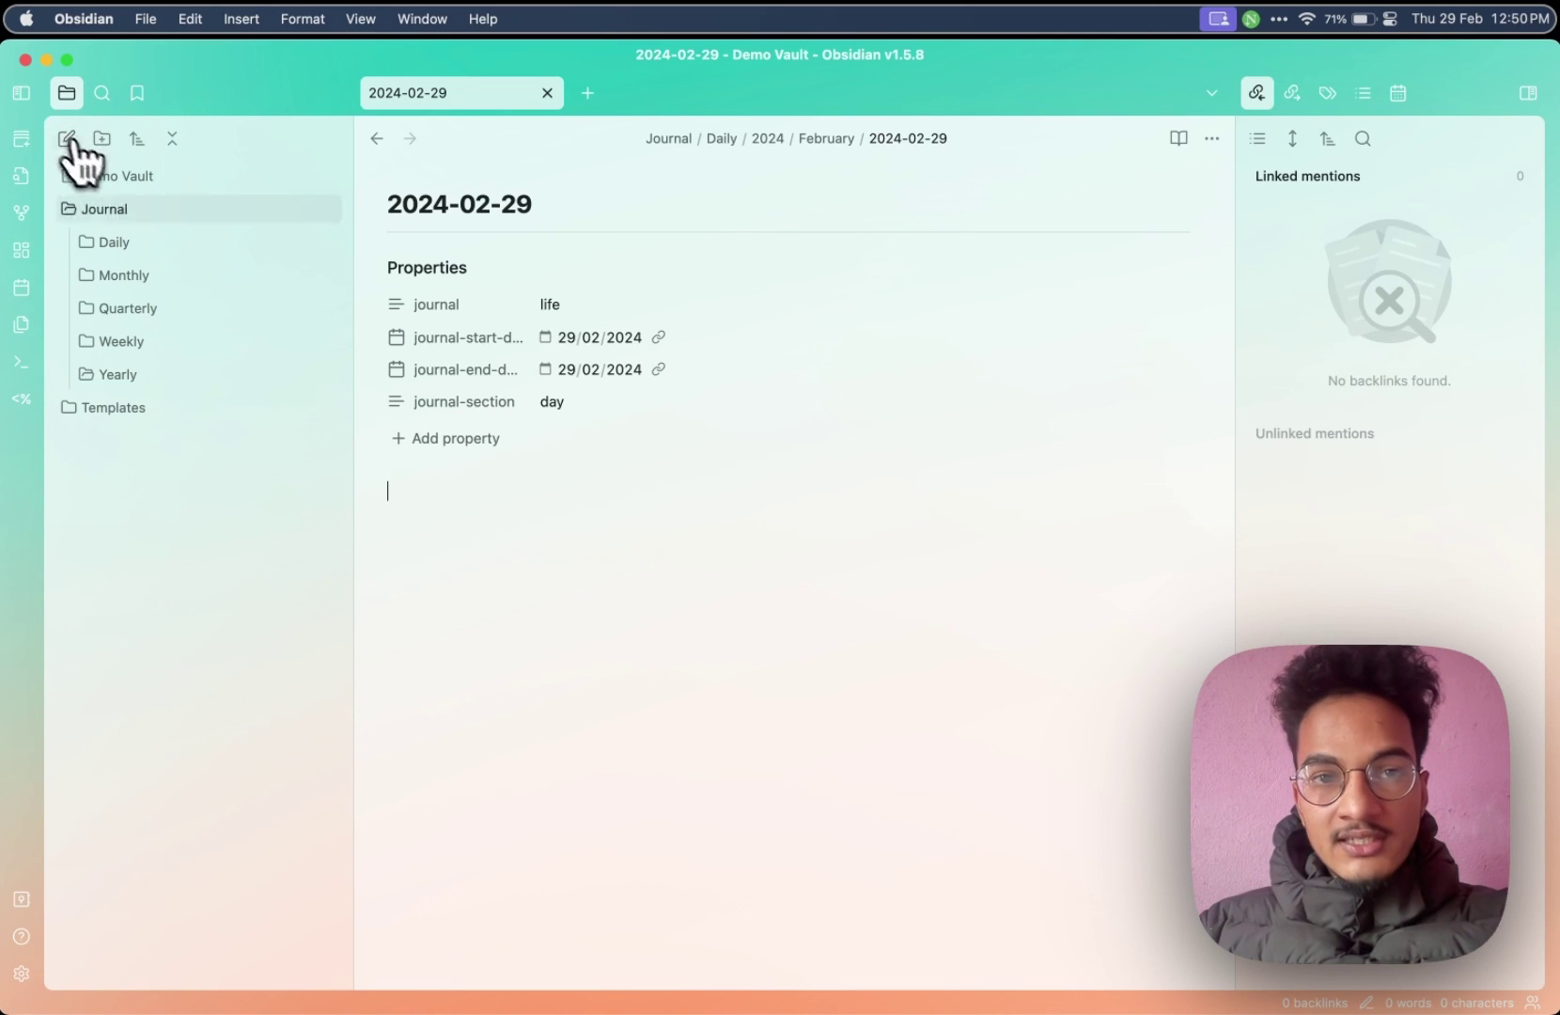
{"action": "left_click", "coordinate": [546, 93]}
{"action": "key", "text": "super+shift+t"}
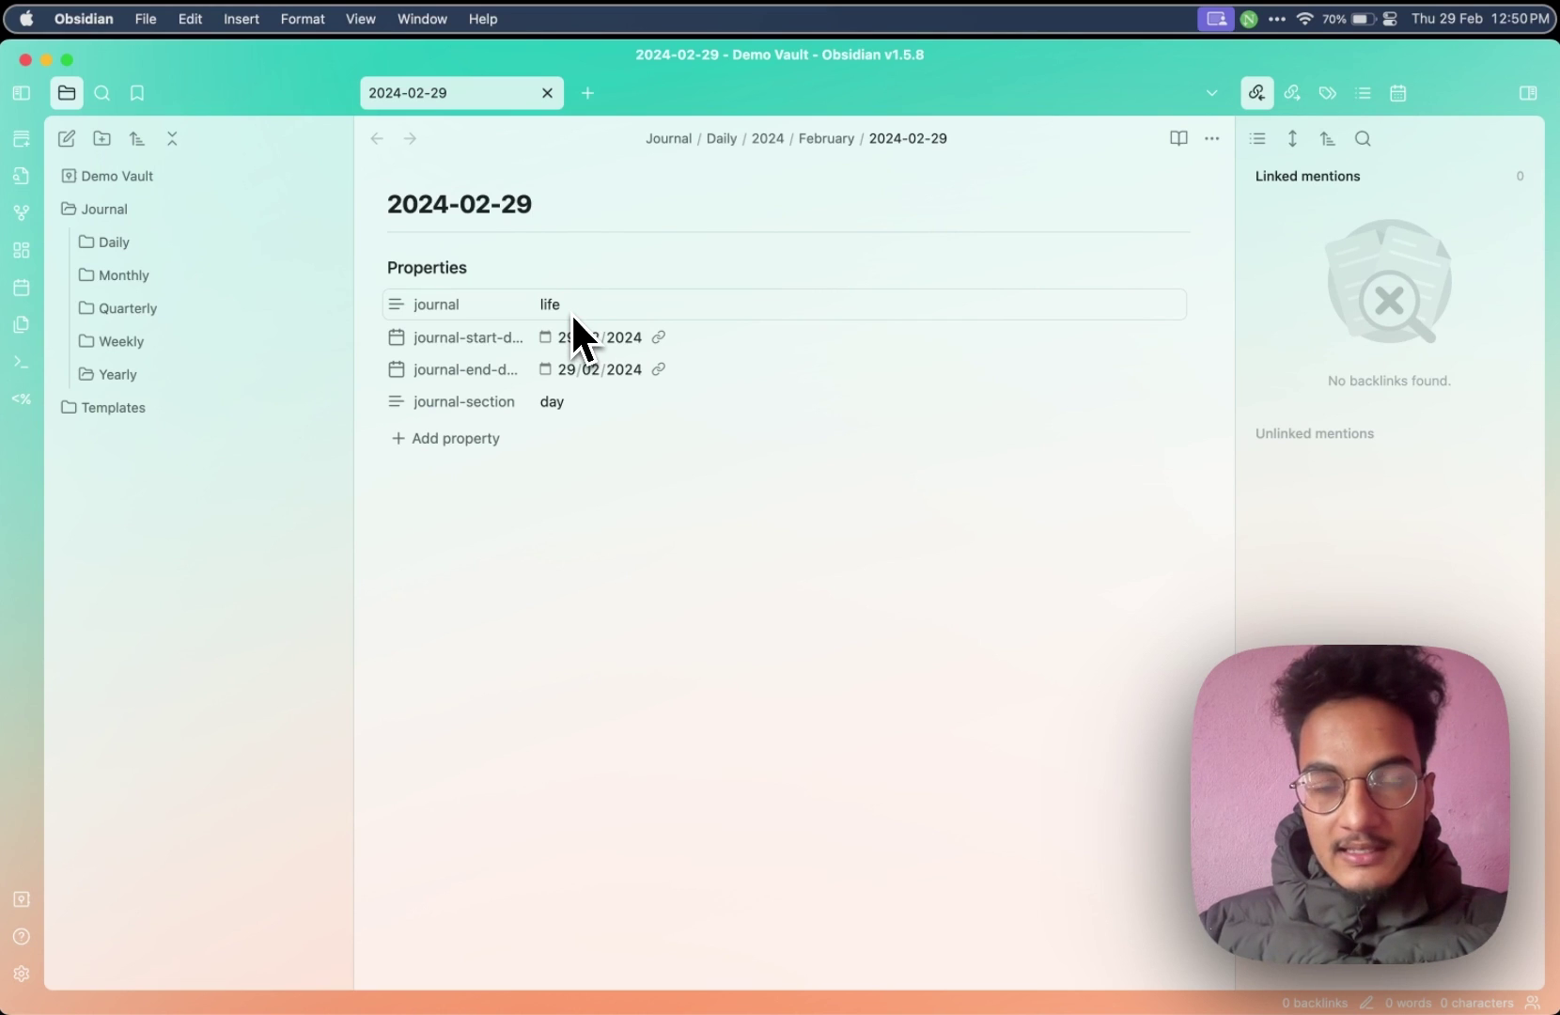
Open the life journal's configuration in the Journals plugin settings and enable weekly notes
{"action": "left_click", "coordinate": [26, 974]}
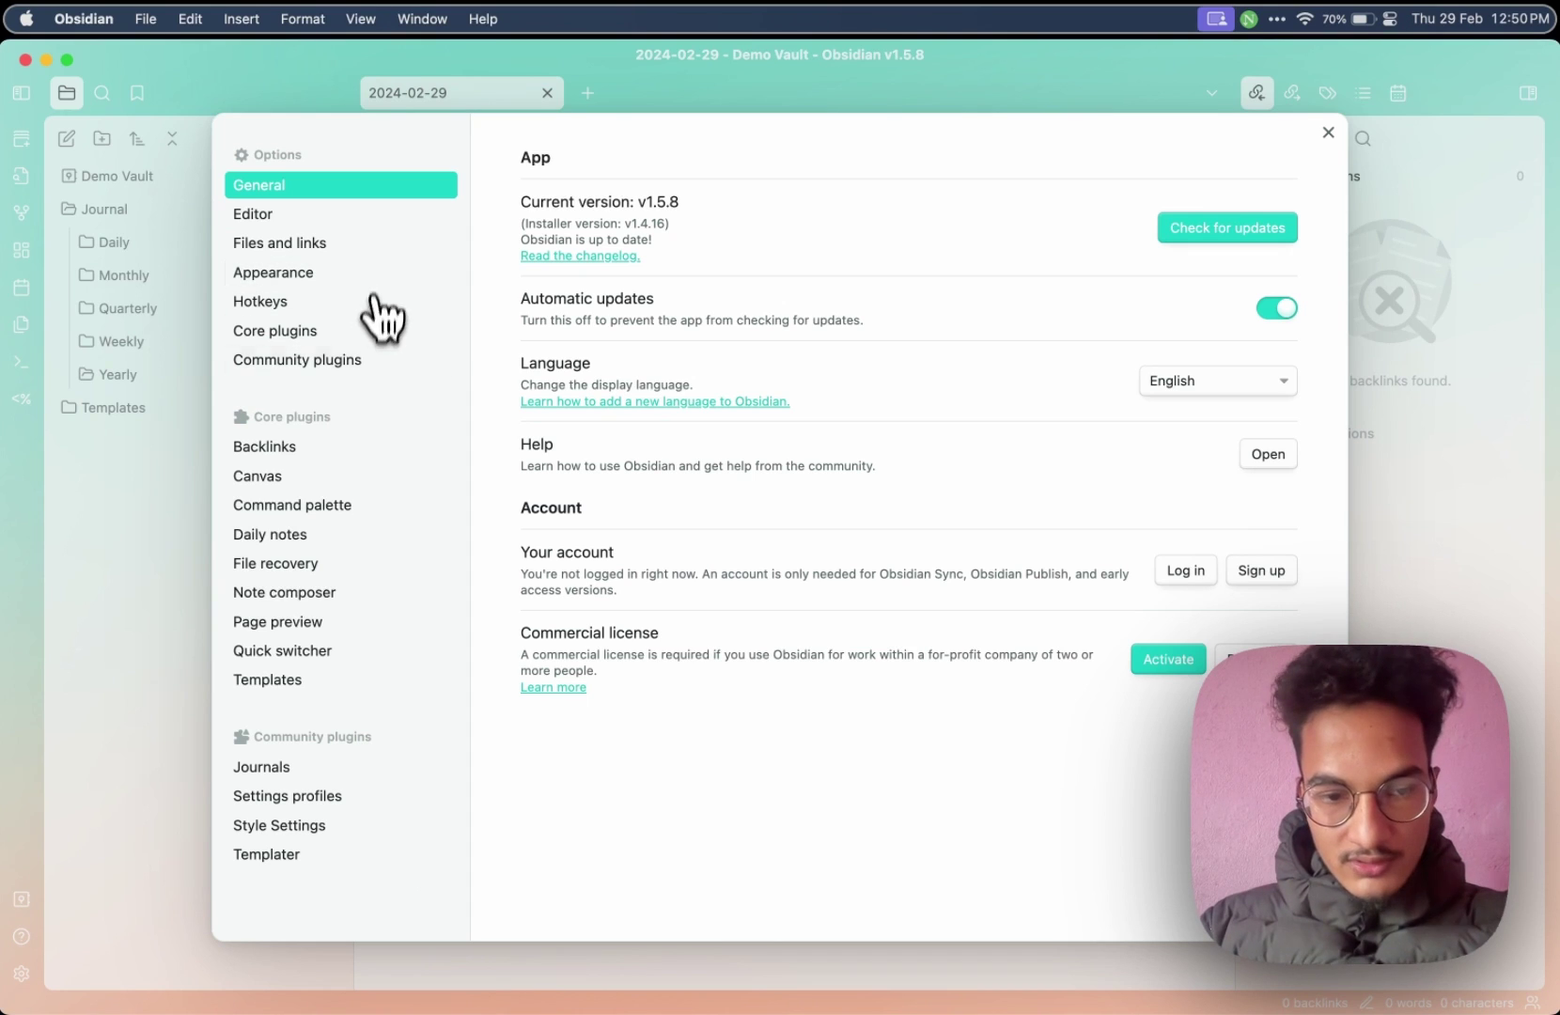
{"action": "left_click", "coordinate": [376, 769]}
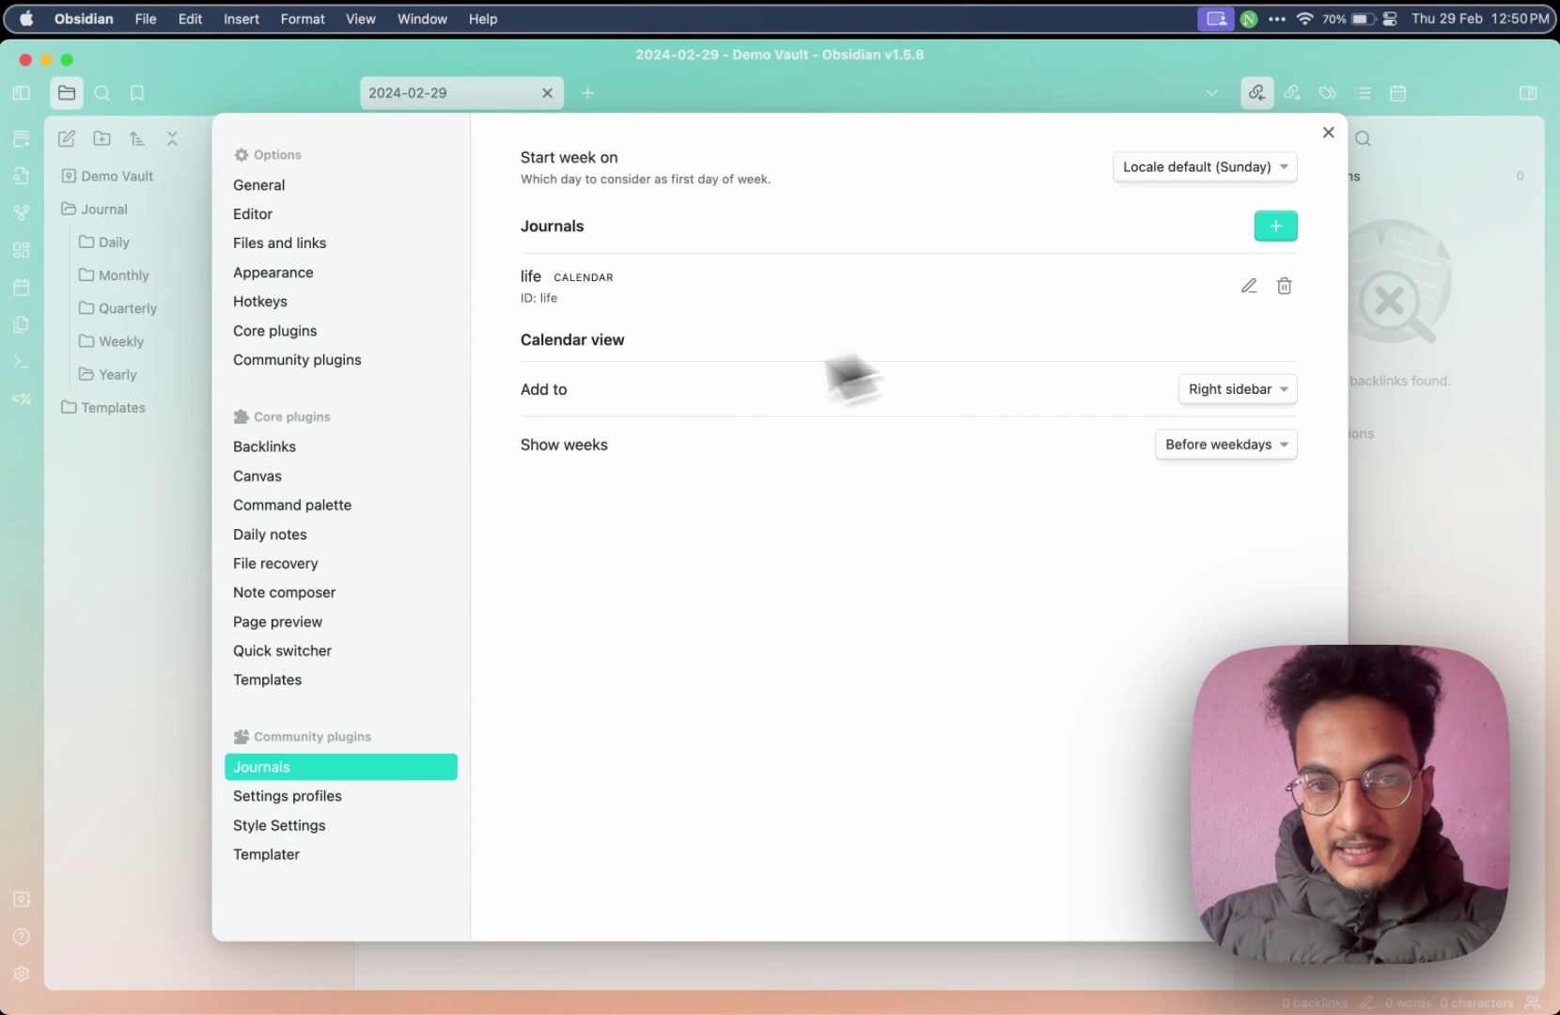
{"action": "left_click", "coordinate": [1250, 286]}
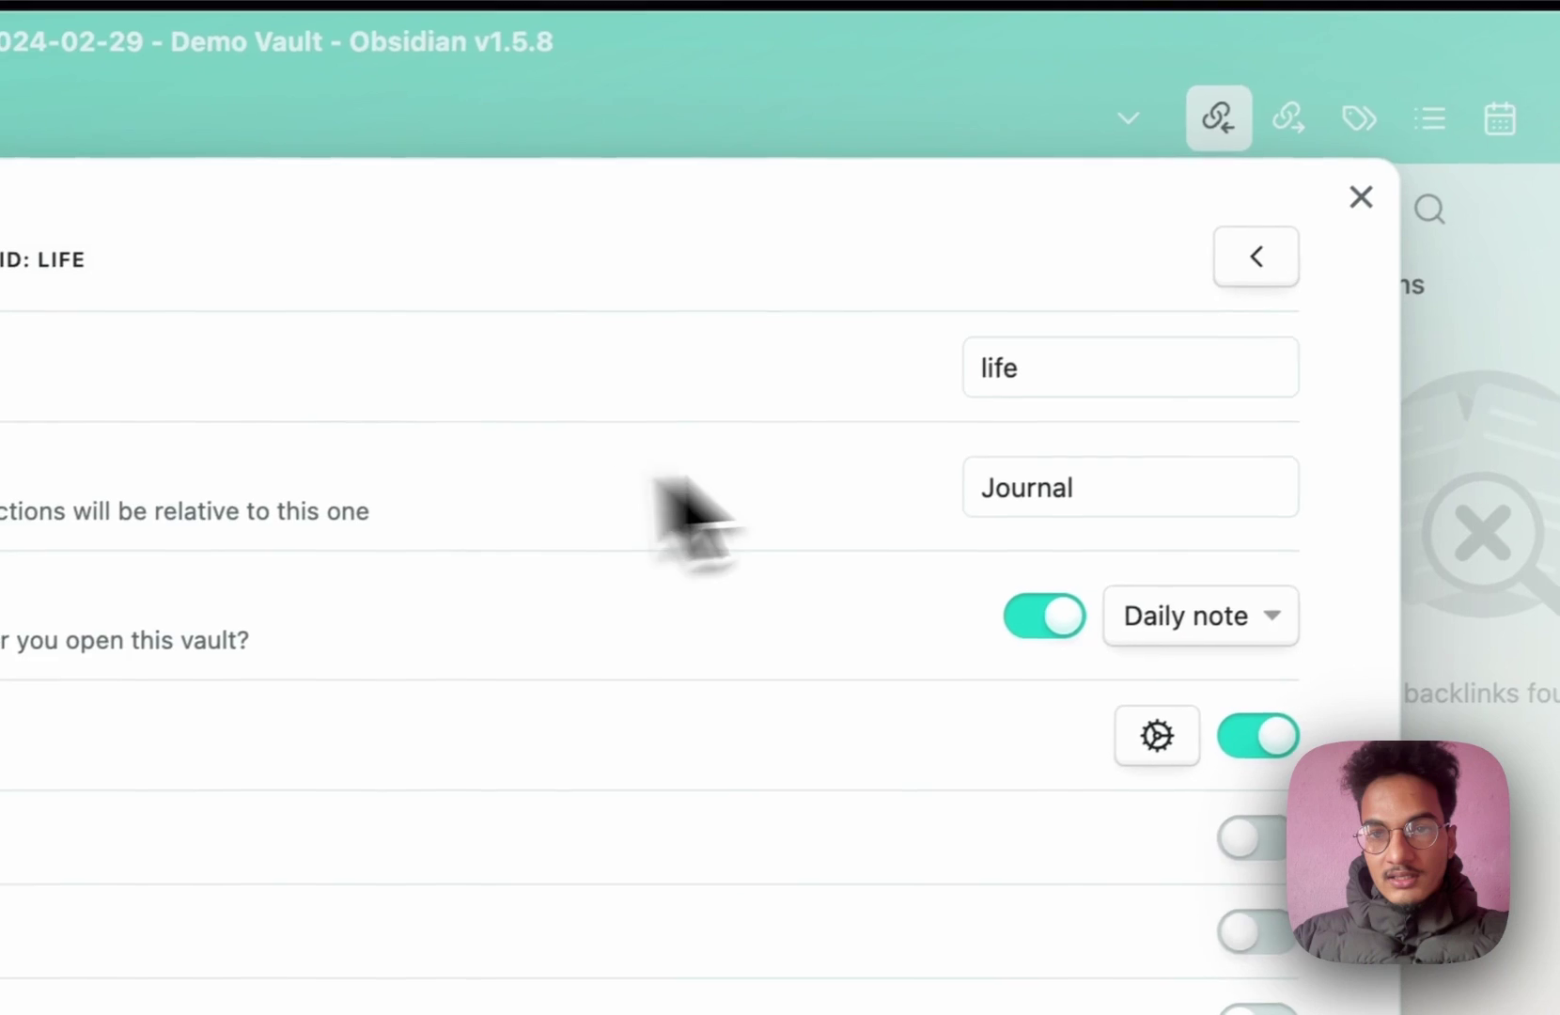
{"action": "left_click", "coordinate": [1276, 833]}
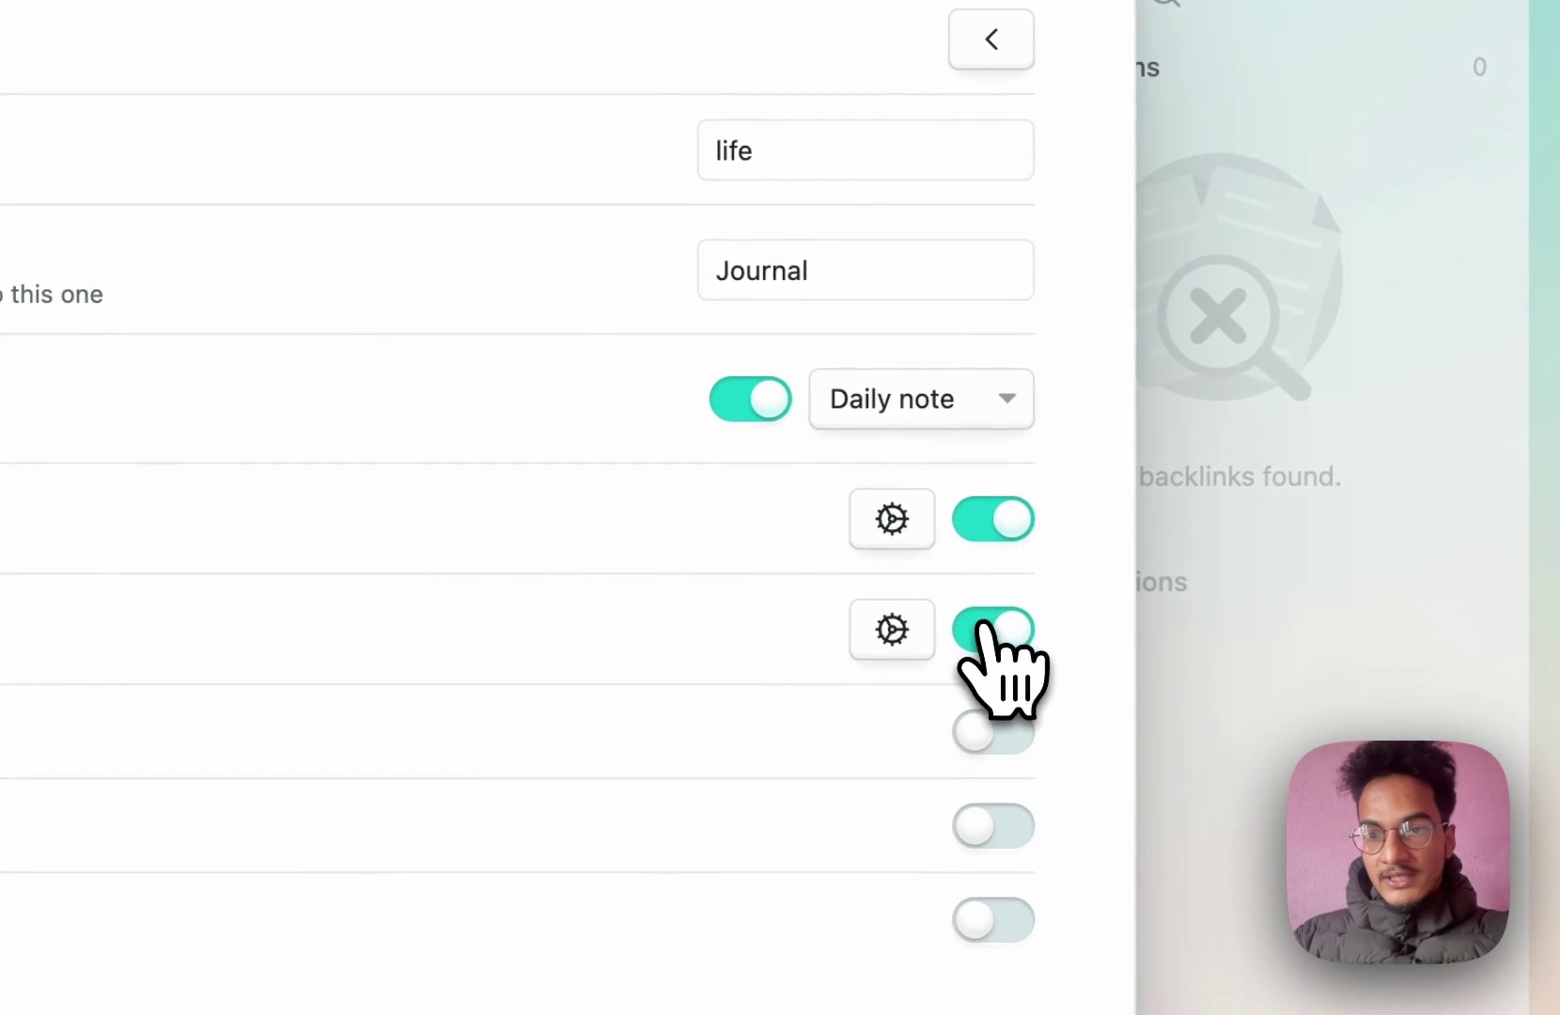
Set the folder for the life journal's new weekly notes to Weekly
{"action": "left_click", "coordinate": [925, 629]}
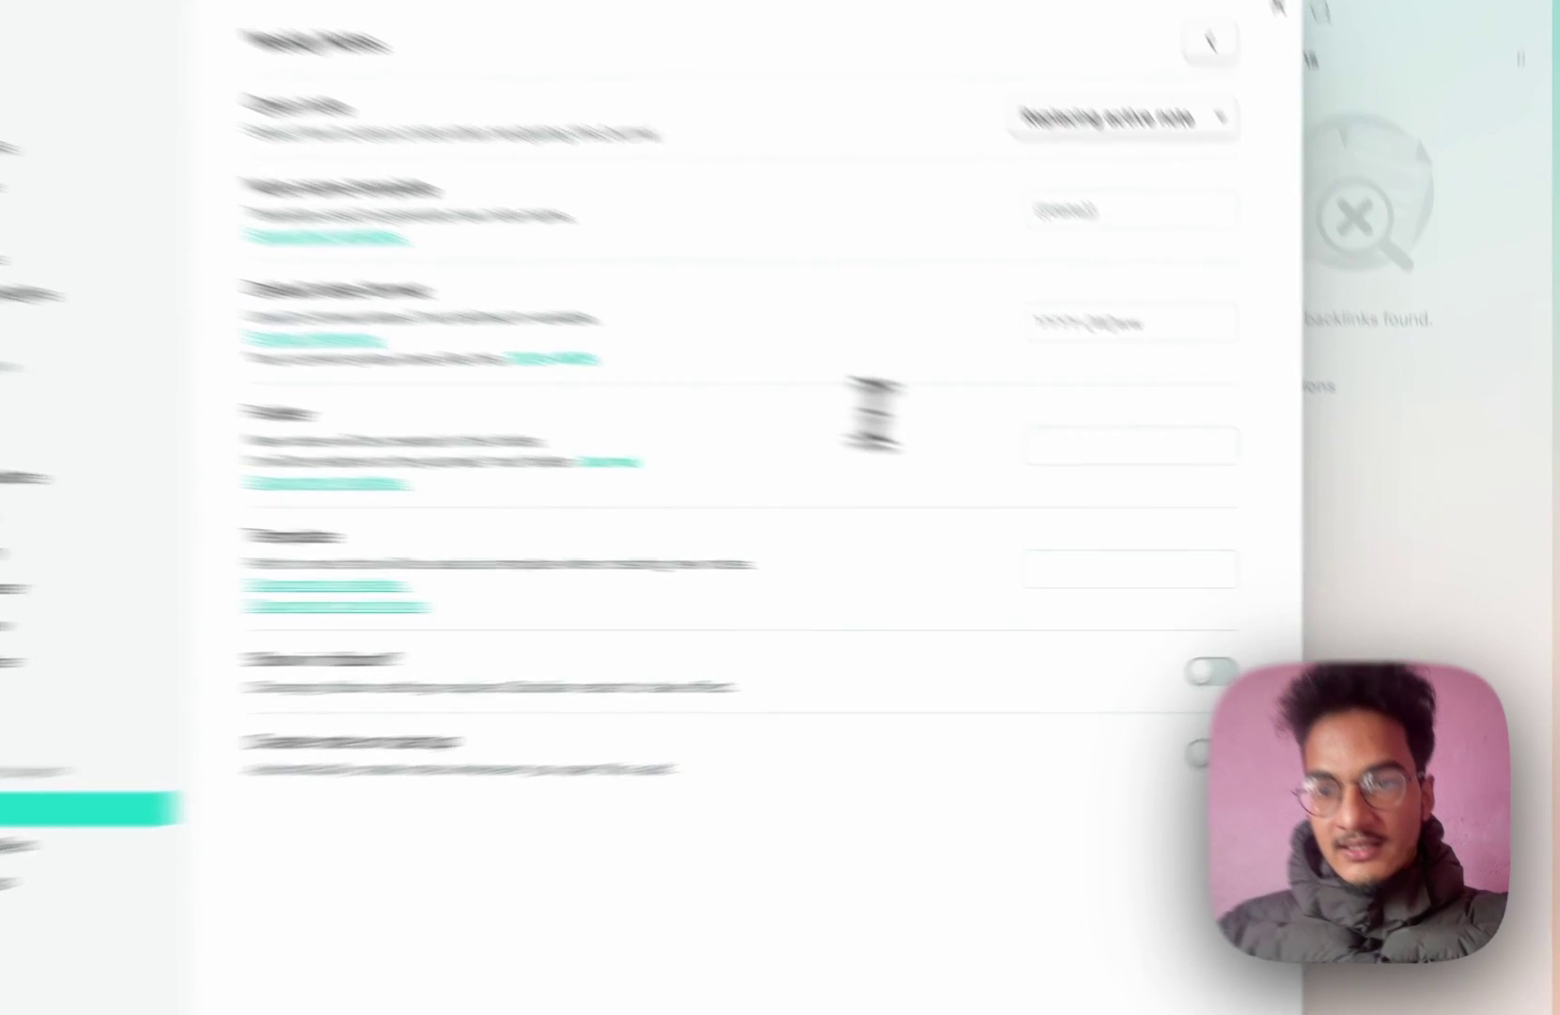
{"action": "left_click", "coordinate": [1161, 477]}
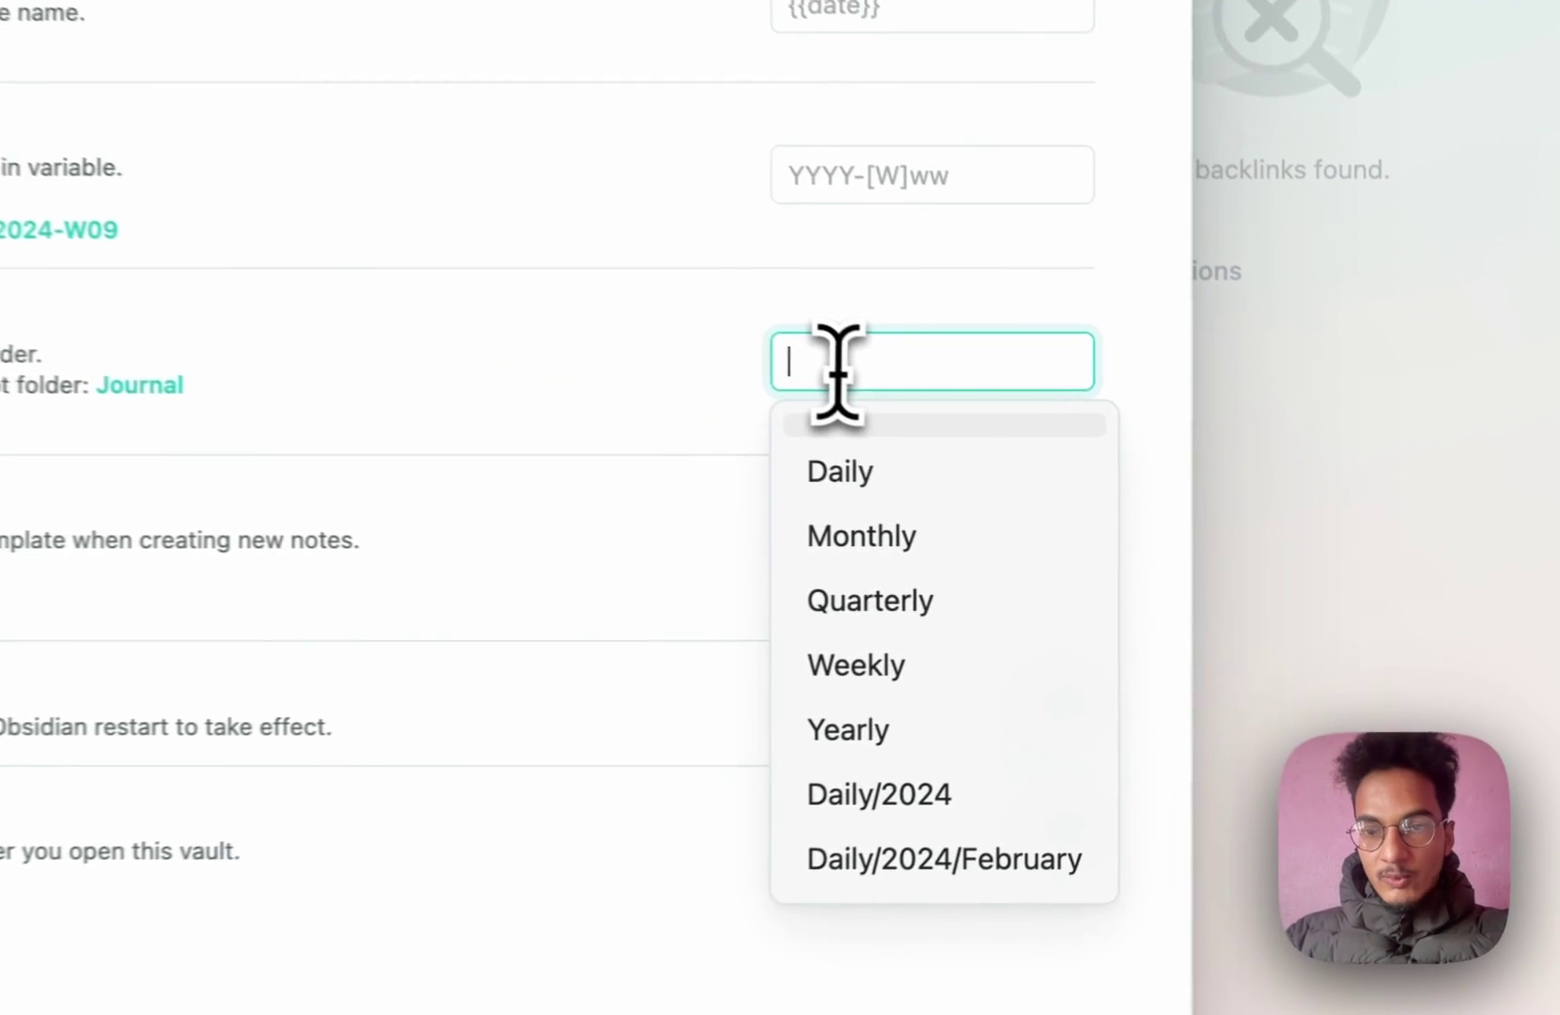
{"action": "left_click", "coordinate": [825, 658]}
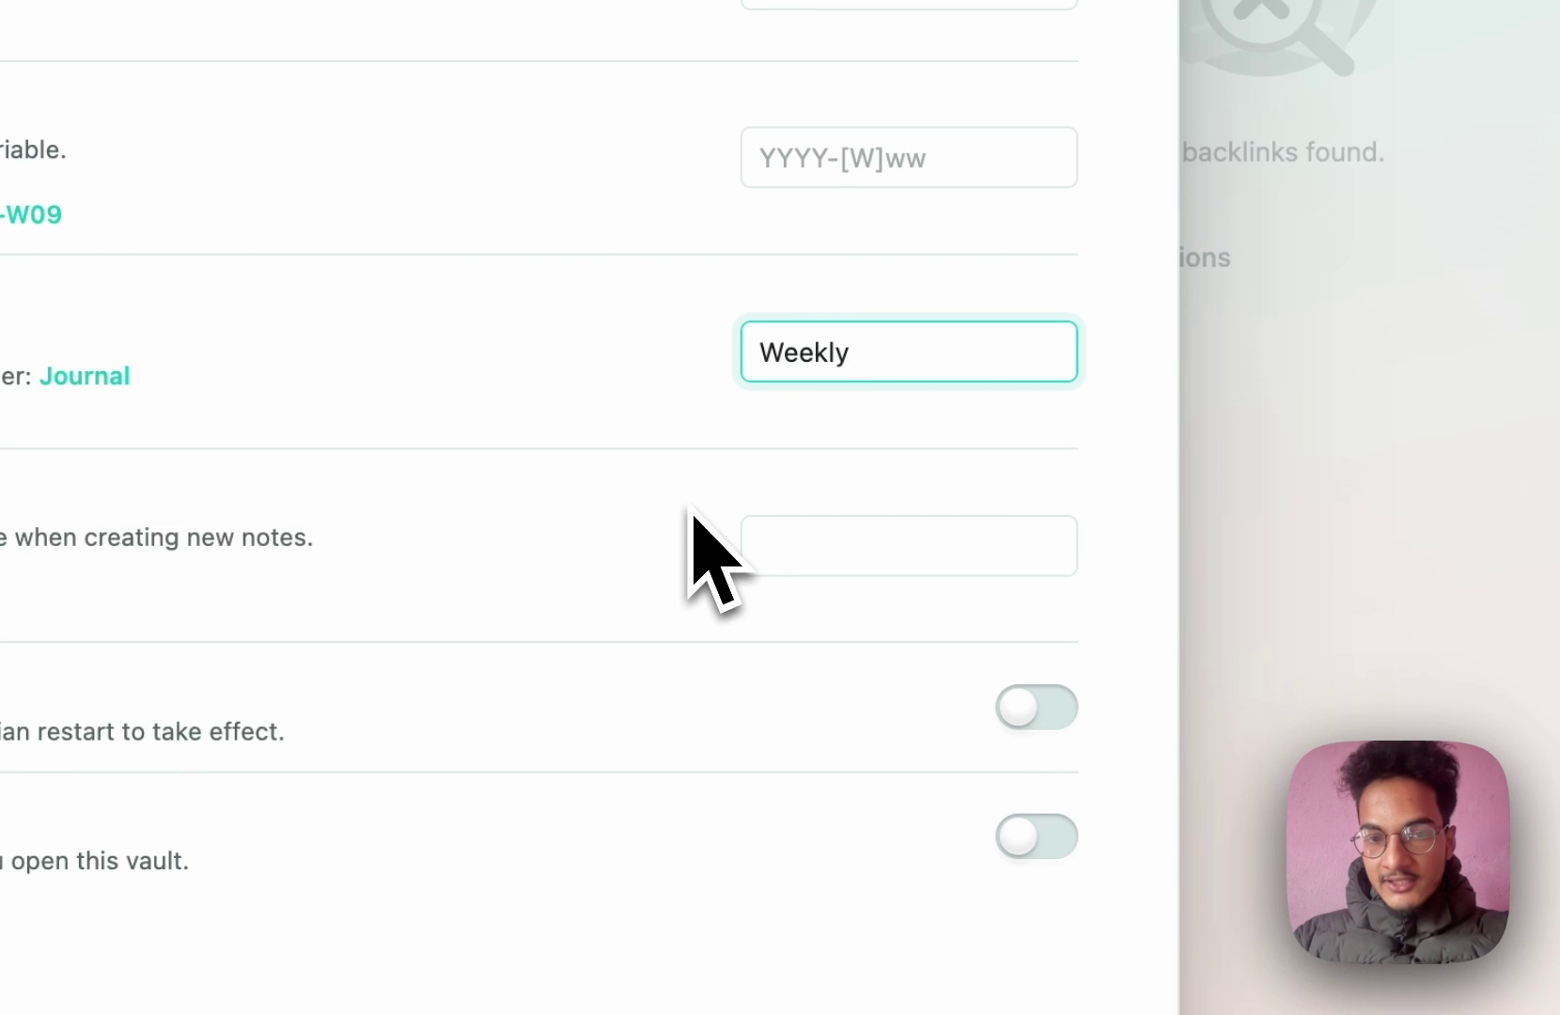
Set the template of the weekly notes to Templates/Weekly.md and close the settings
{"action": "left_click", "coordinate": [859, 533]}
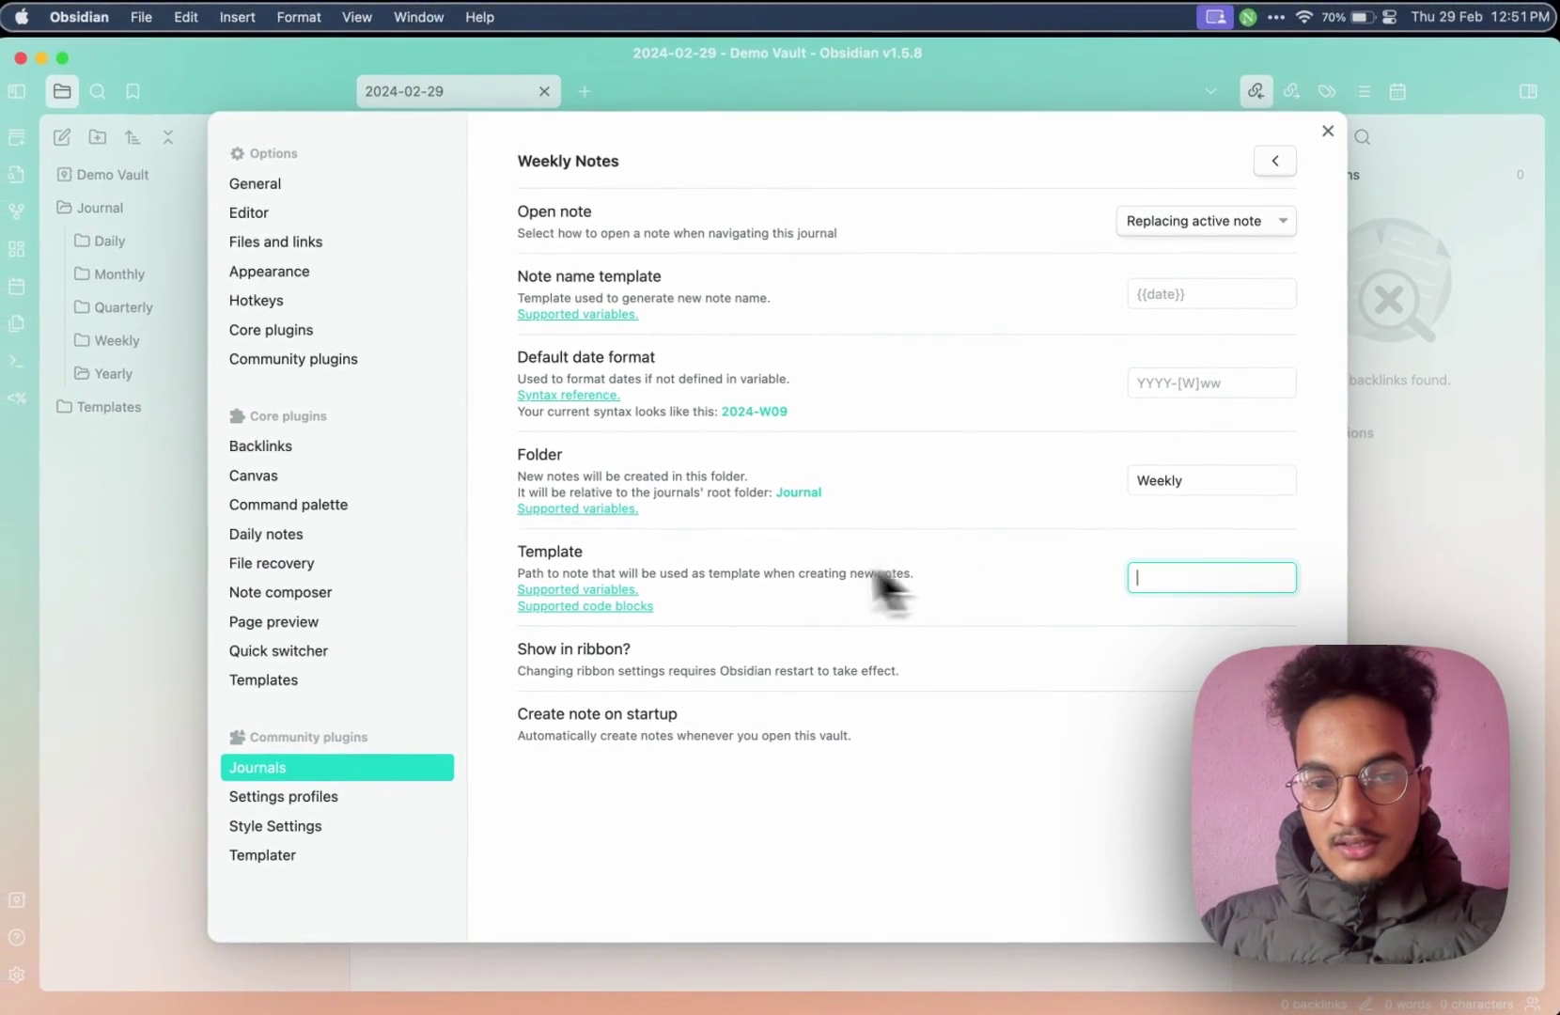
{"action": "type", "text": "wee"}
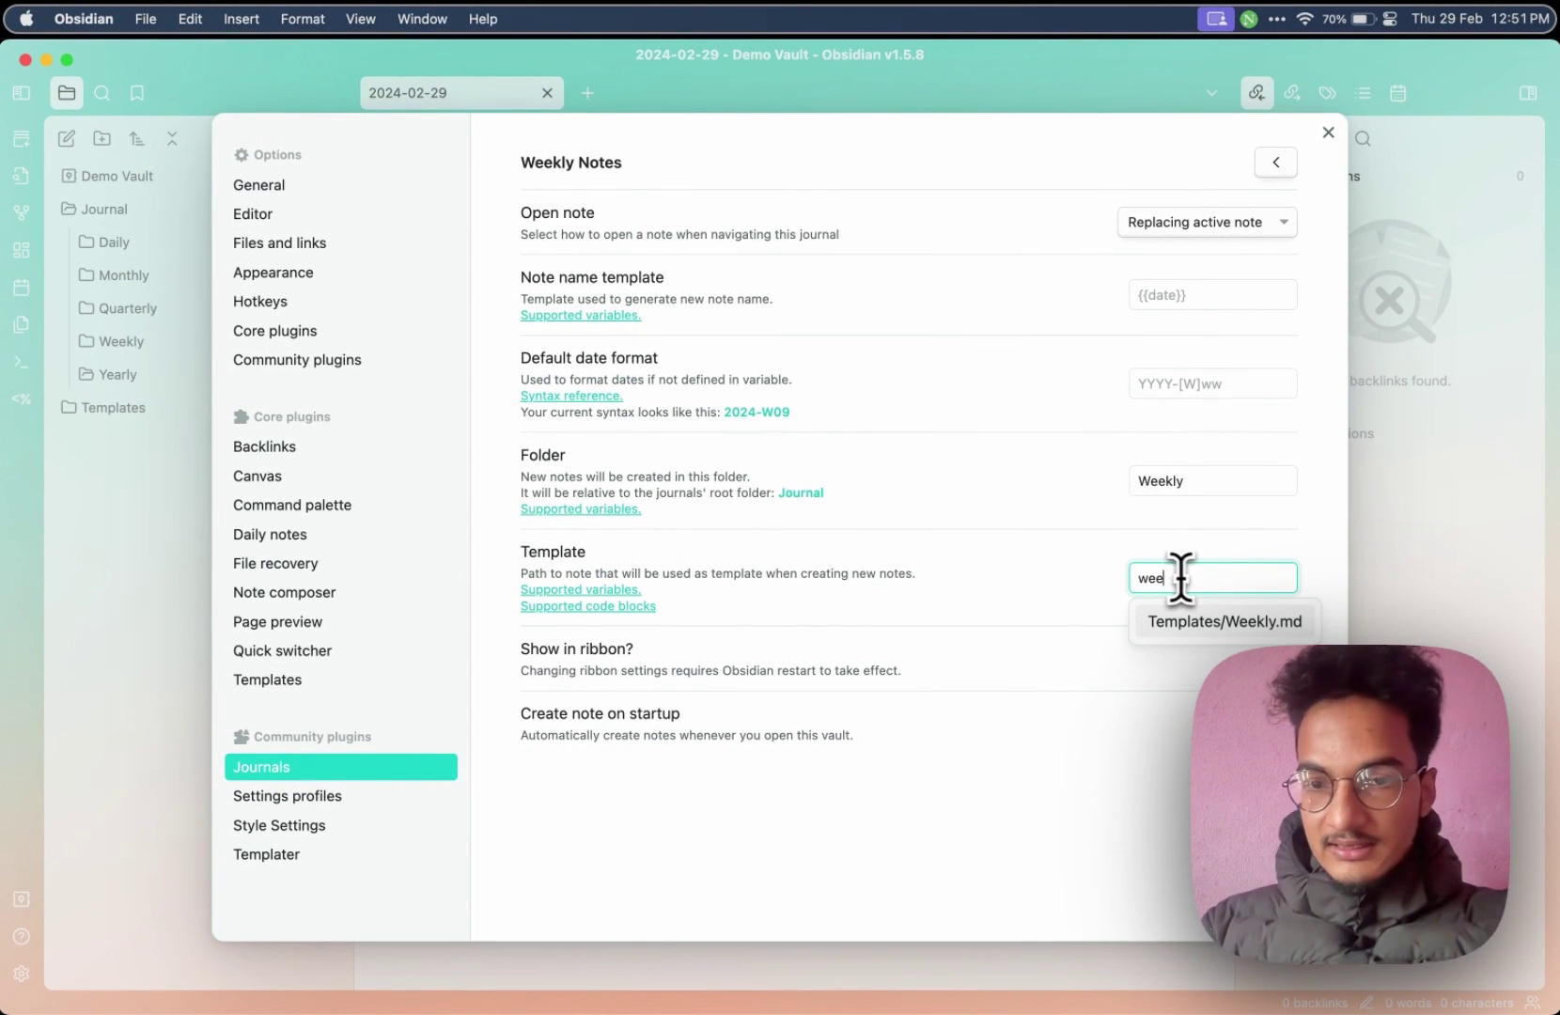
{"action": "left_click", "coordinate": [1259, 620]}
{"action": "left_click", "coordinate": [1075, 584]}
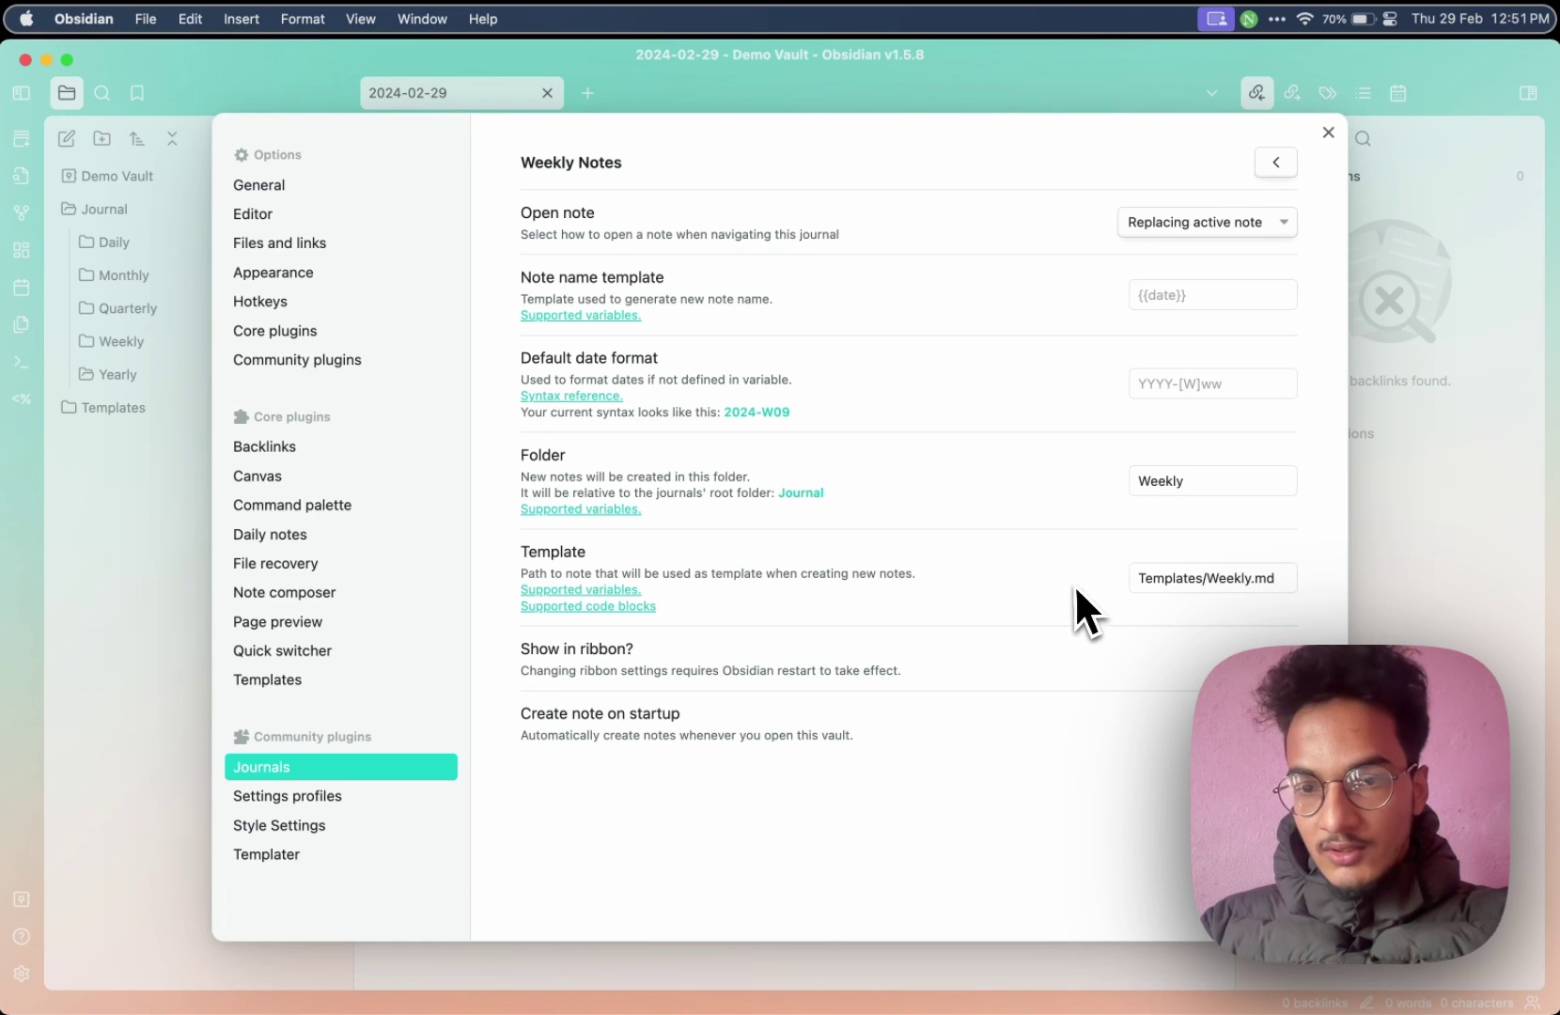
{"action": "left_click", "coordinate": [1274, 658]}
{"action": "left_click", "coordinate": [1274, 658]}
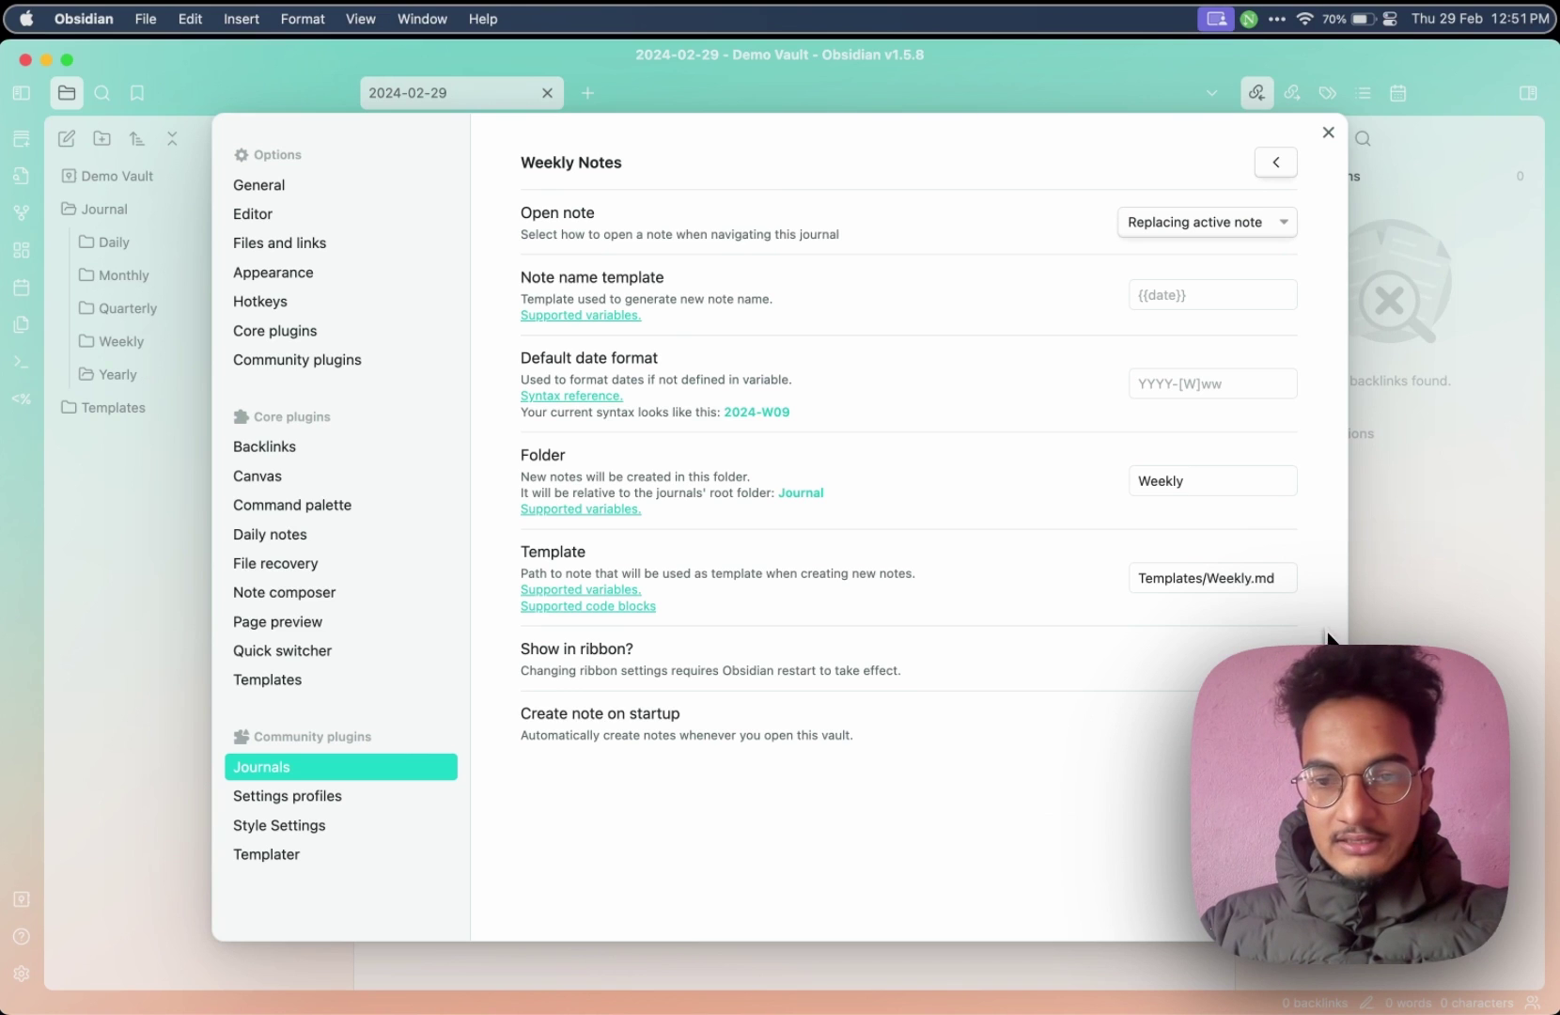
{"action": "left_click", "coordinate": [1420, 559]}
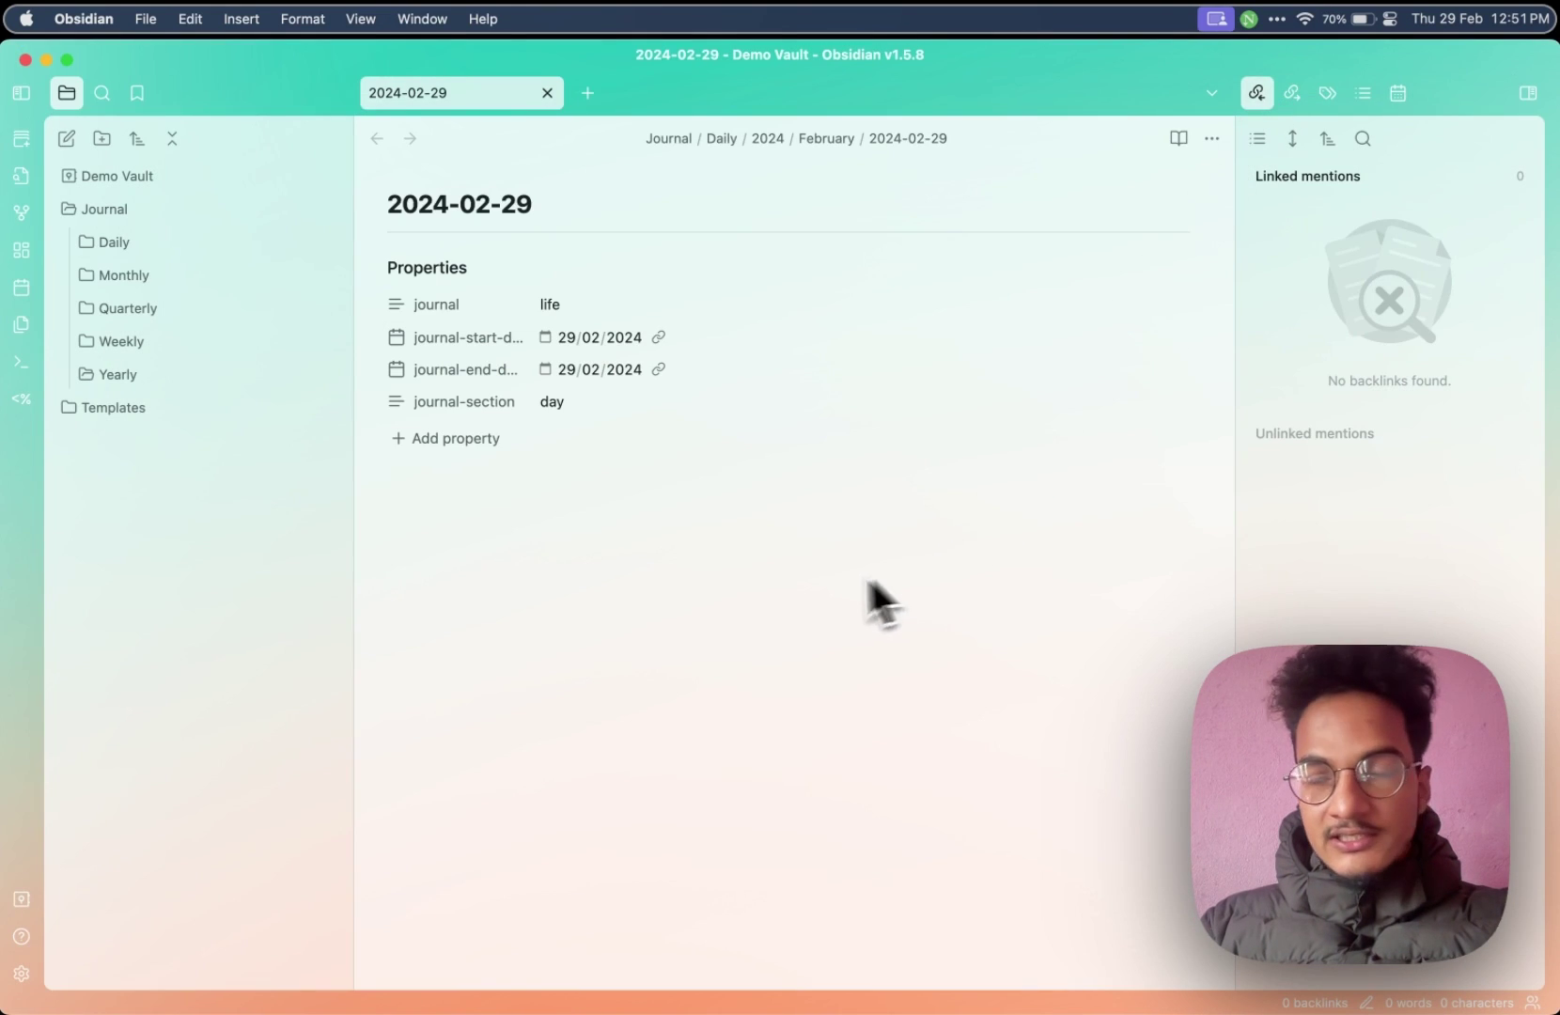
Show the Journals calendar, move it to first place among the sidebar views, and close it
{"action": "left_click", "coordinate": [1404, 97]}
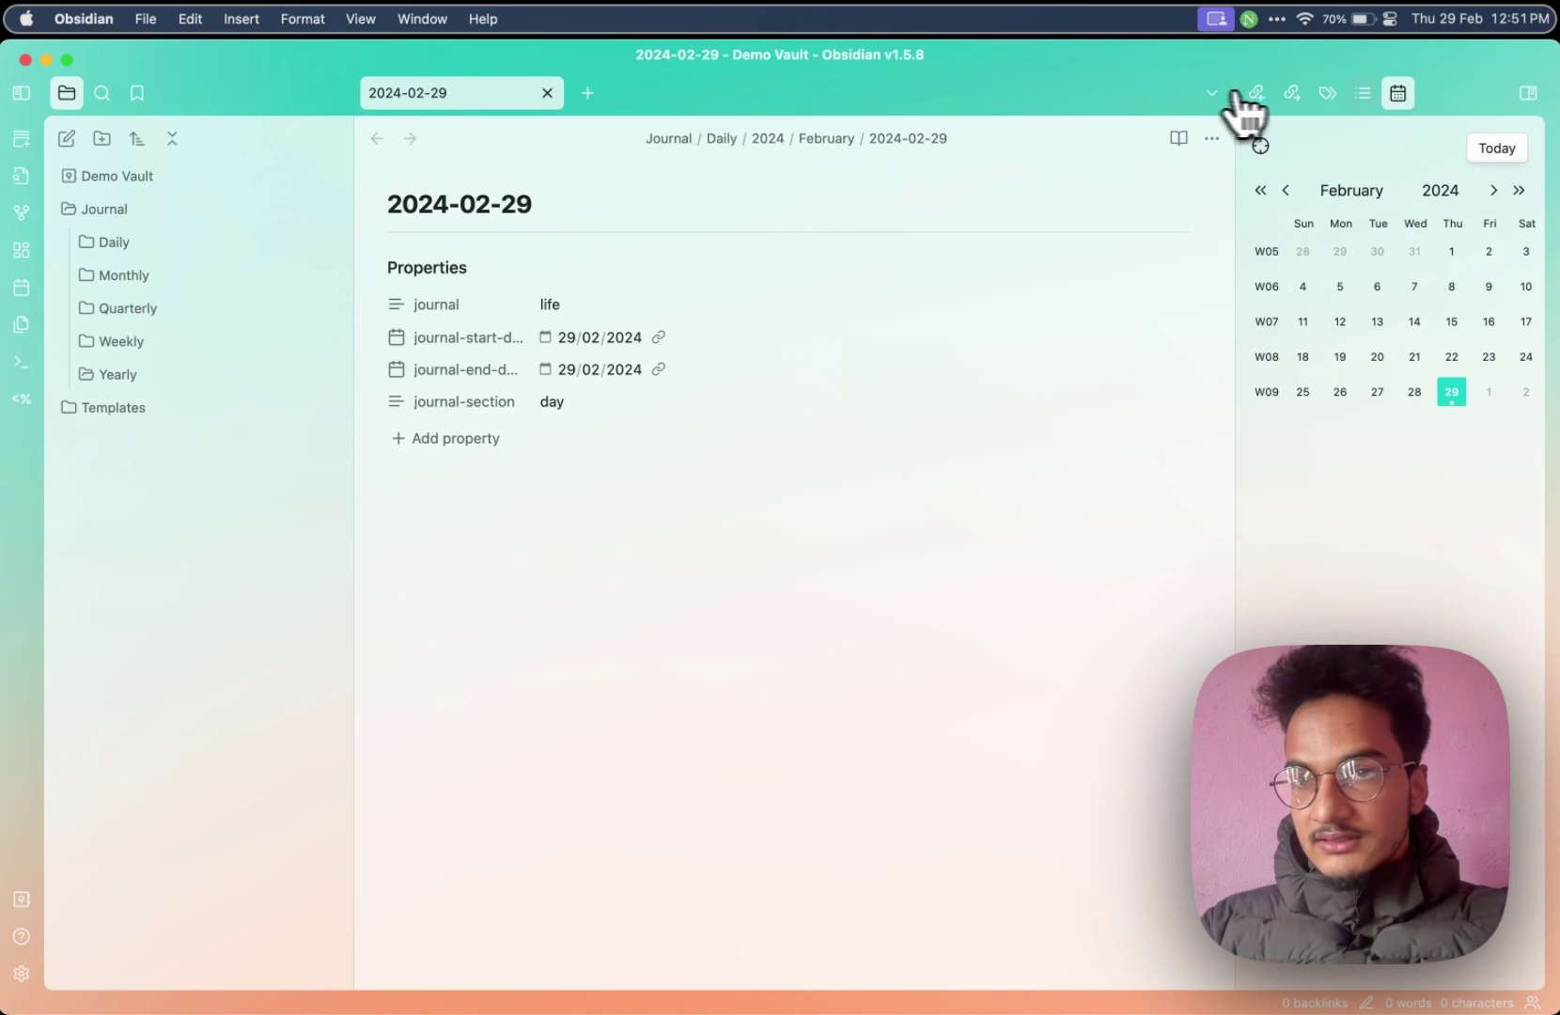
{"action": "left_click_drag", "start_coordinate": [1400, 94], "coordinate": [1257, 101]}
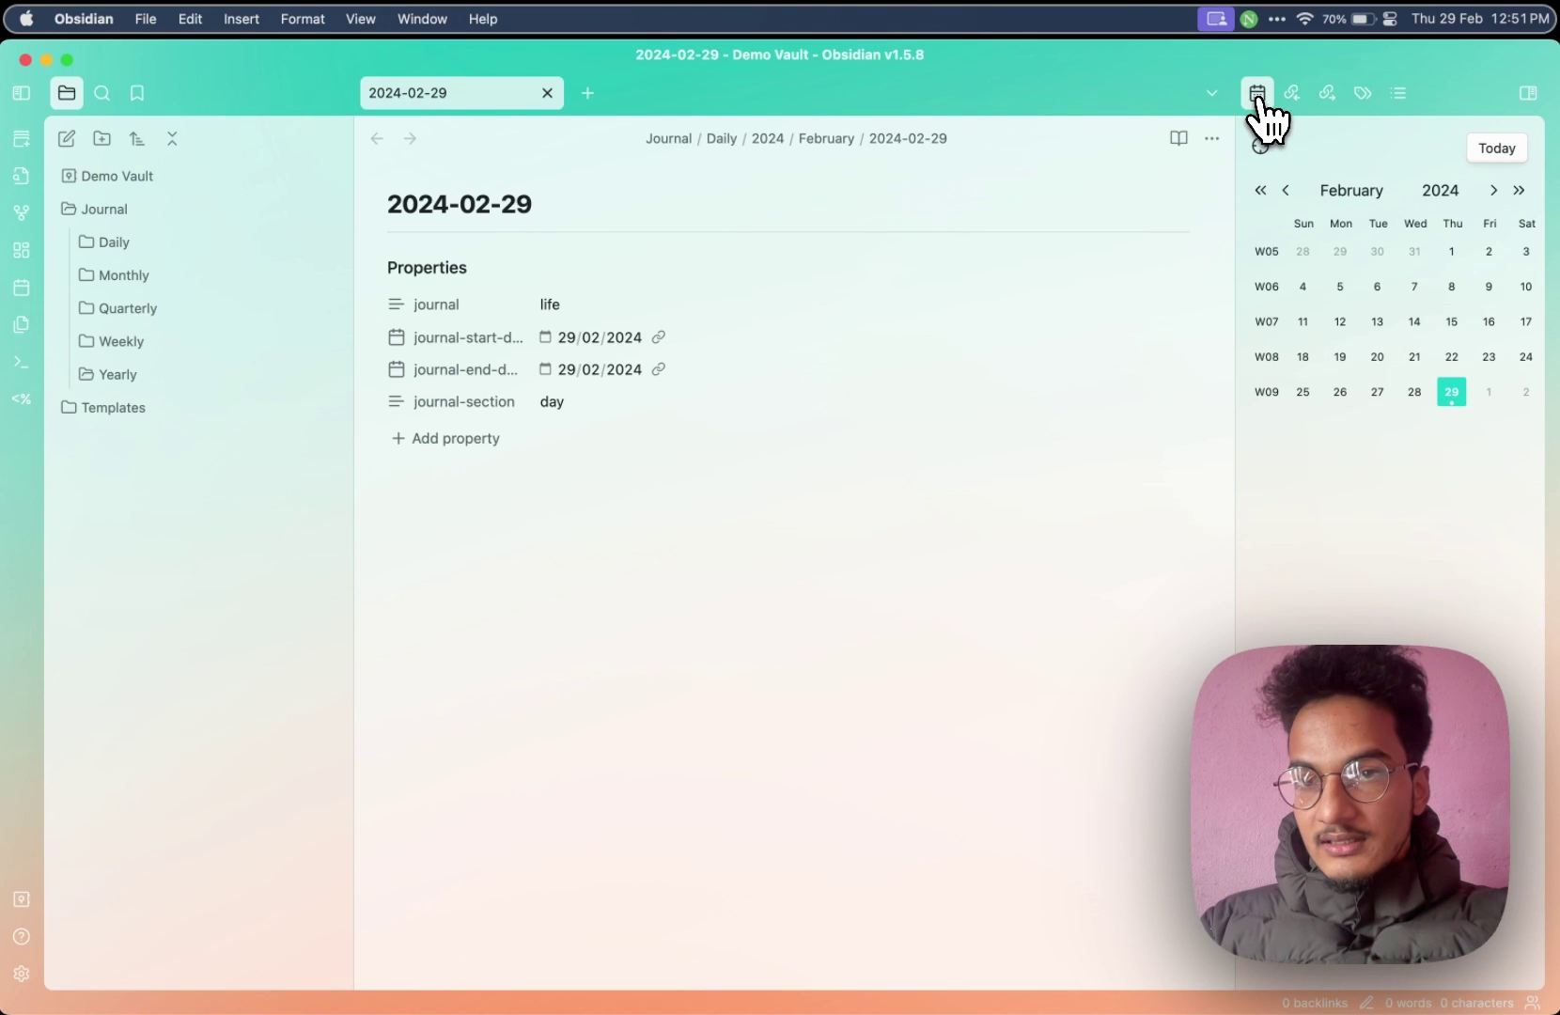
{"action": "right_click", "coordinate": [1261, 101]}
{"action": "left_click", "coordinate": [1269, 107]}
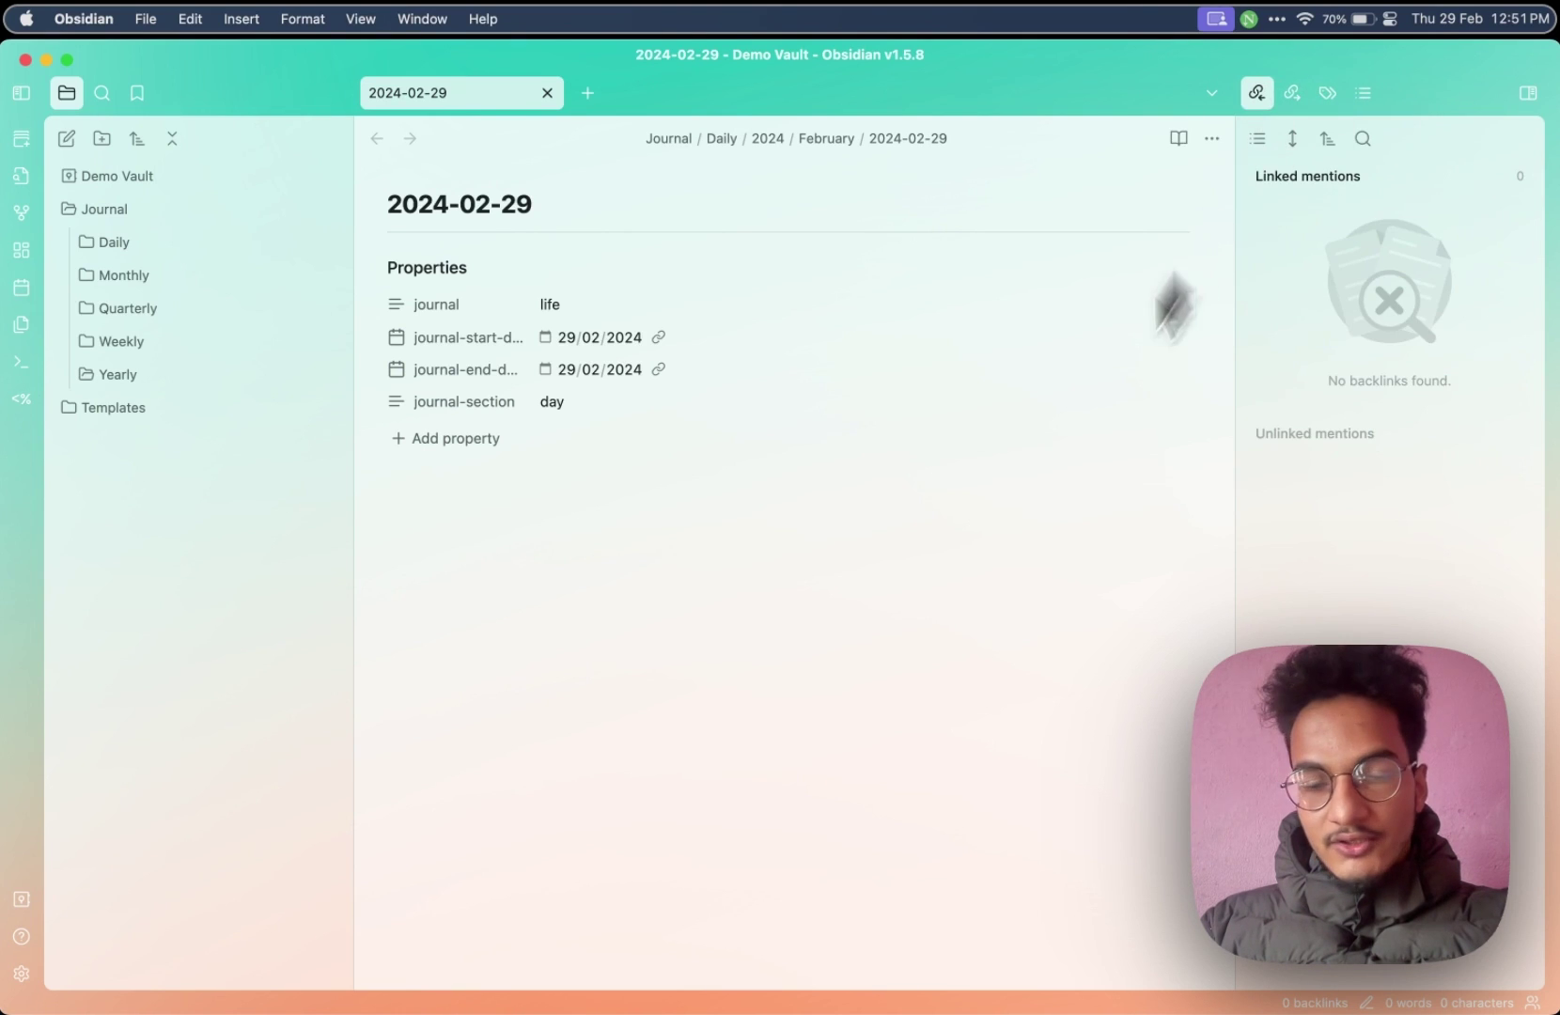
Run the Journals: Open calendar command and make the calendar the first of the sidebar views
{"action": "key", "text": "super+p"}
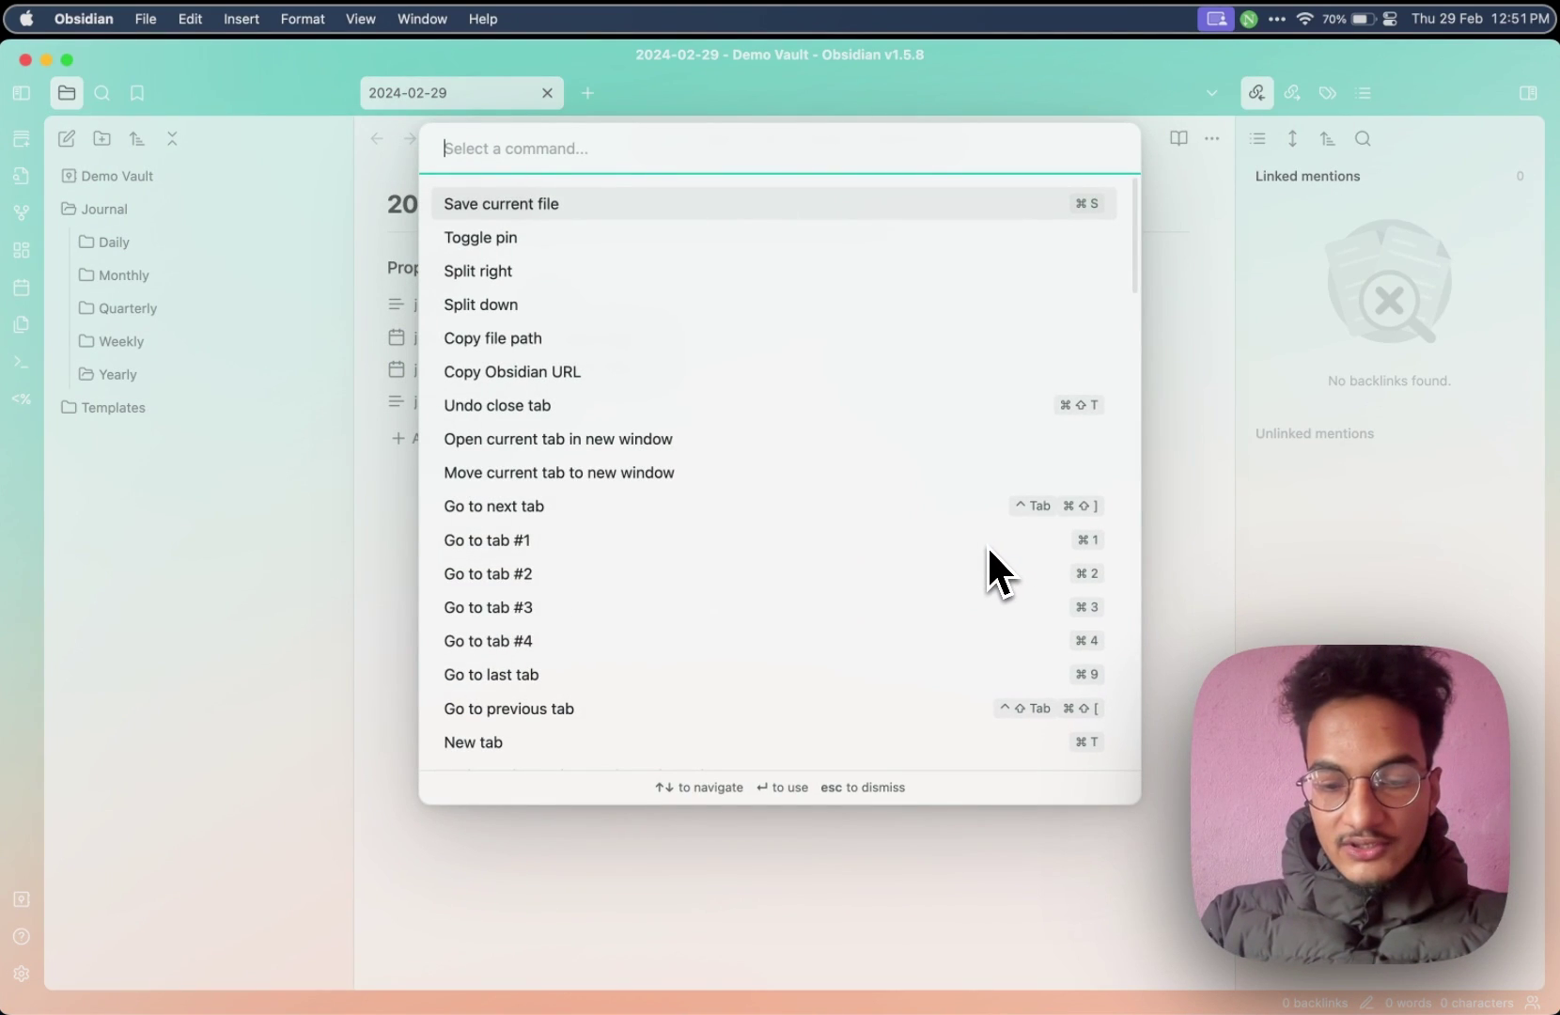
{"action": "type", "text": "journa"}
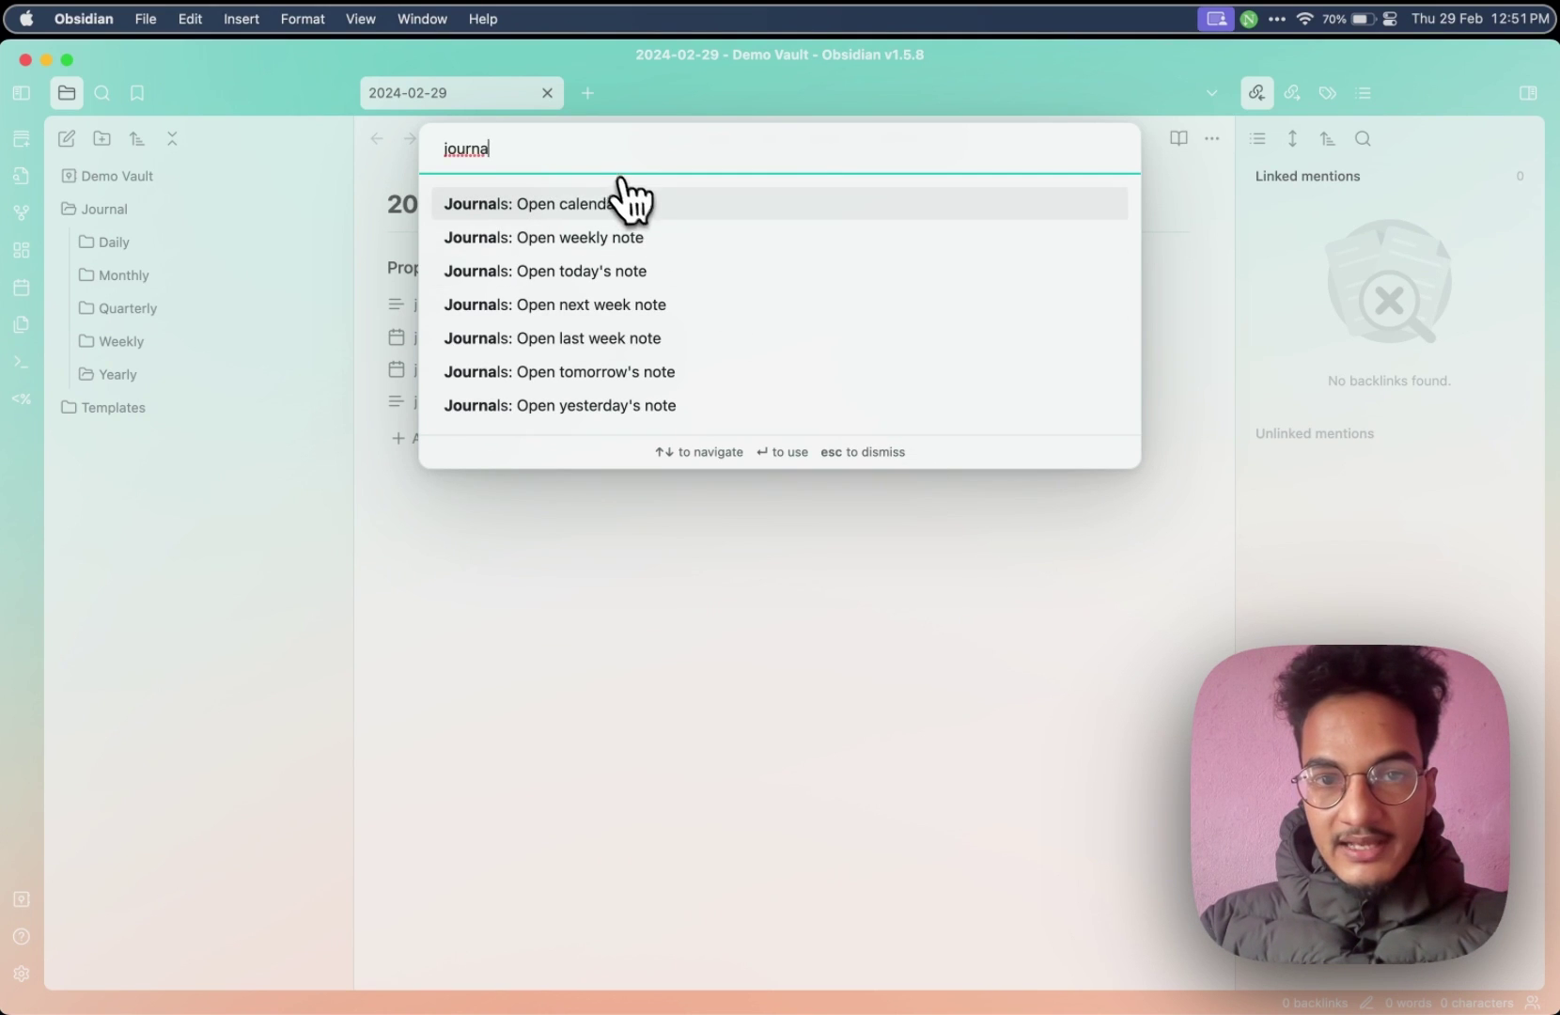
{"action": "left_click", "coordinate": [657, 208]}
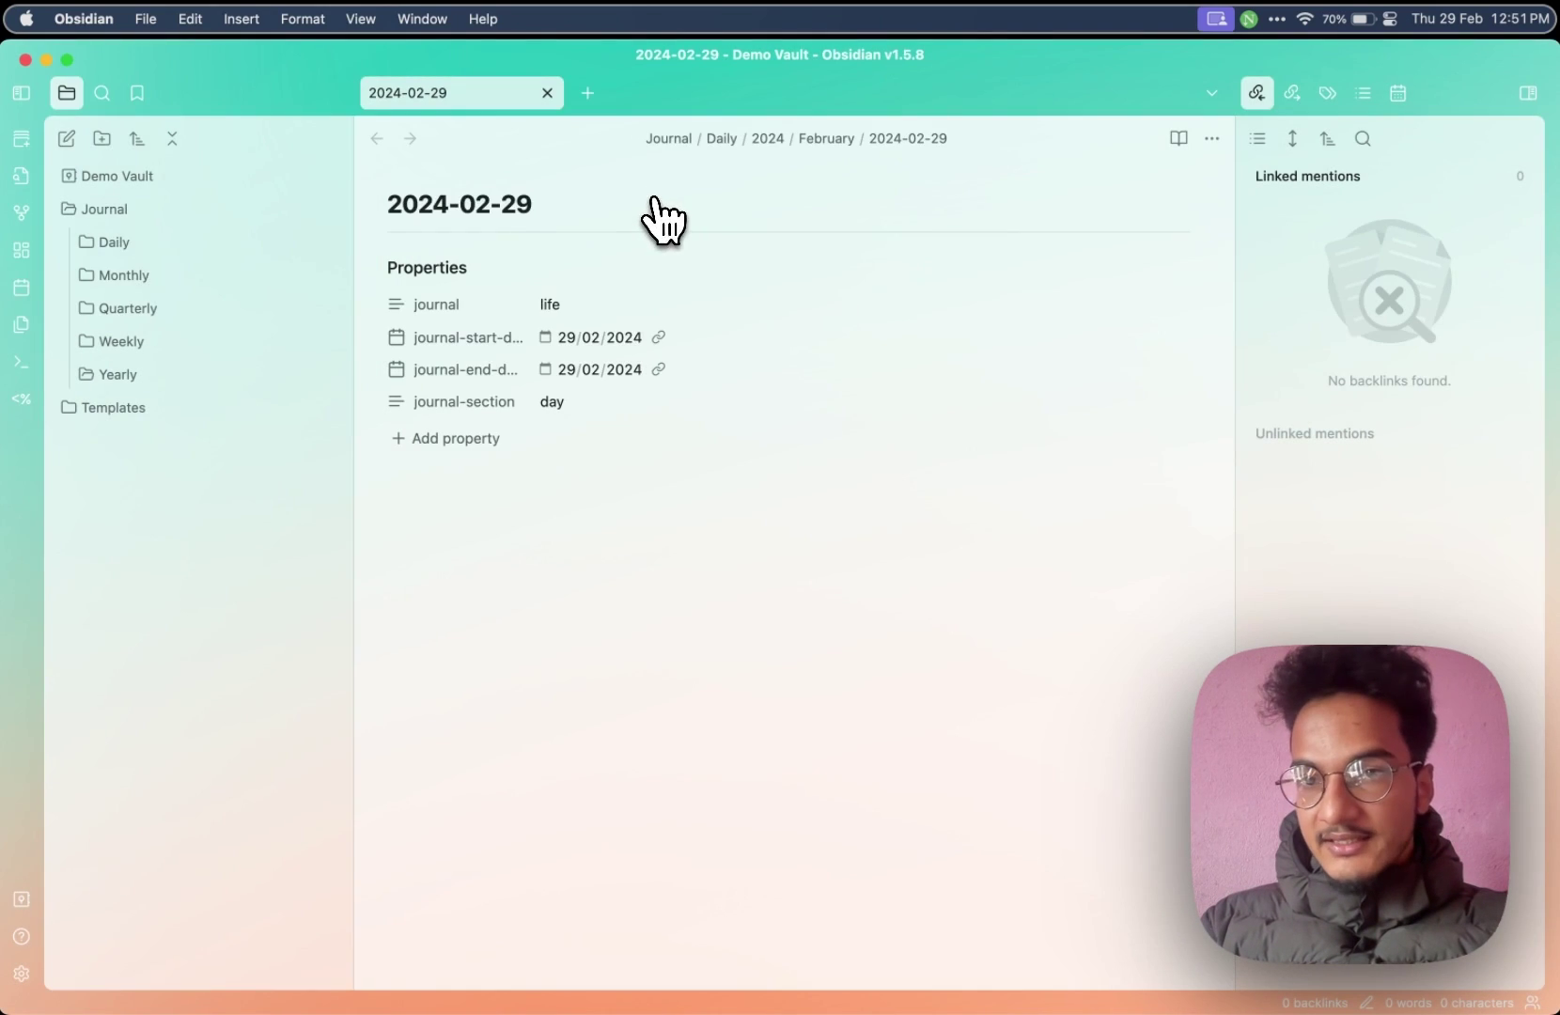
{"action": "left_click", "coordinate": [1397, 93]}
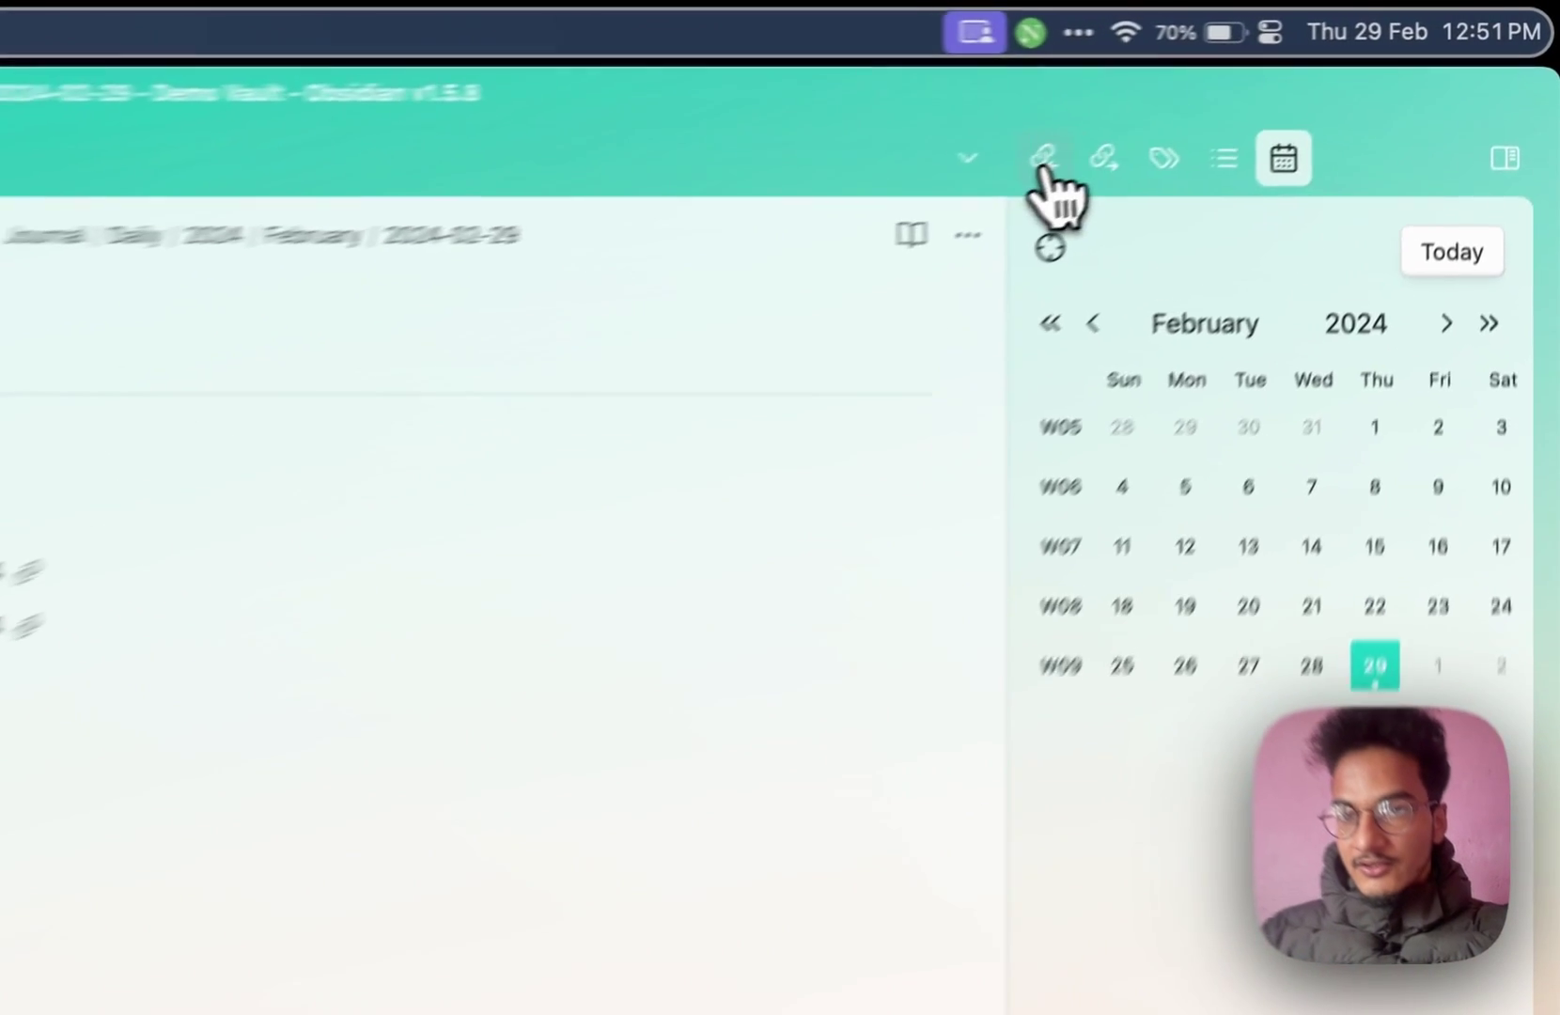
{"action": "left_click_drag", "start_coordinate": [1239, 185], "coordinate": [930, 218]}
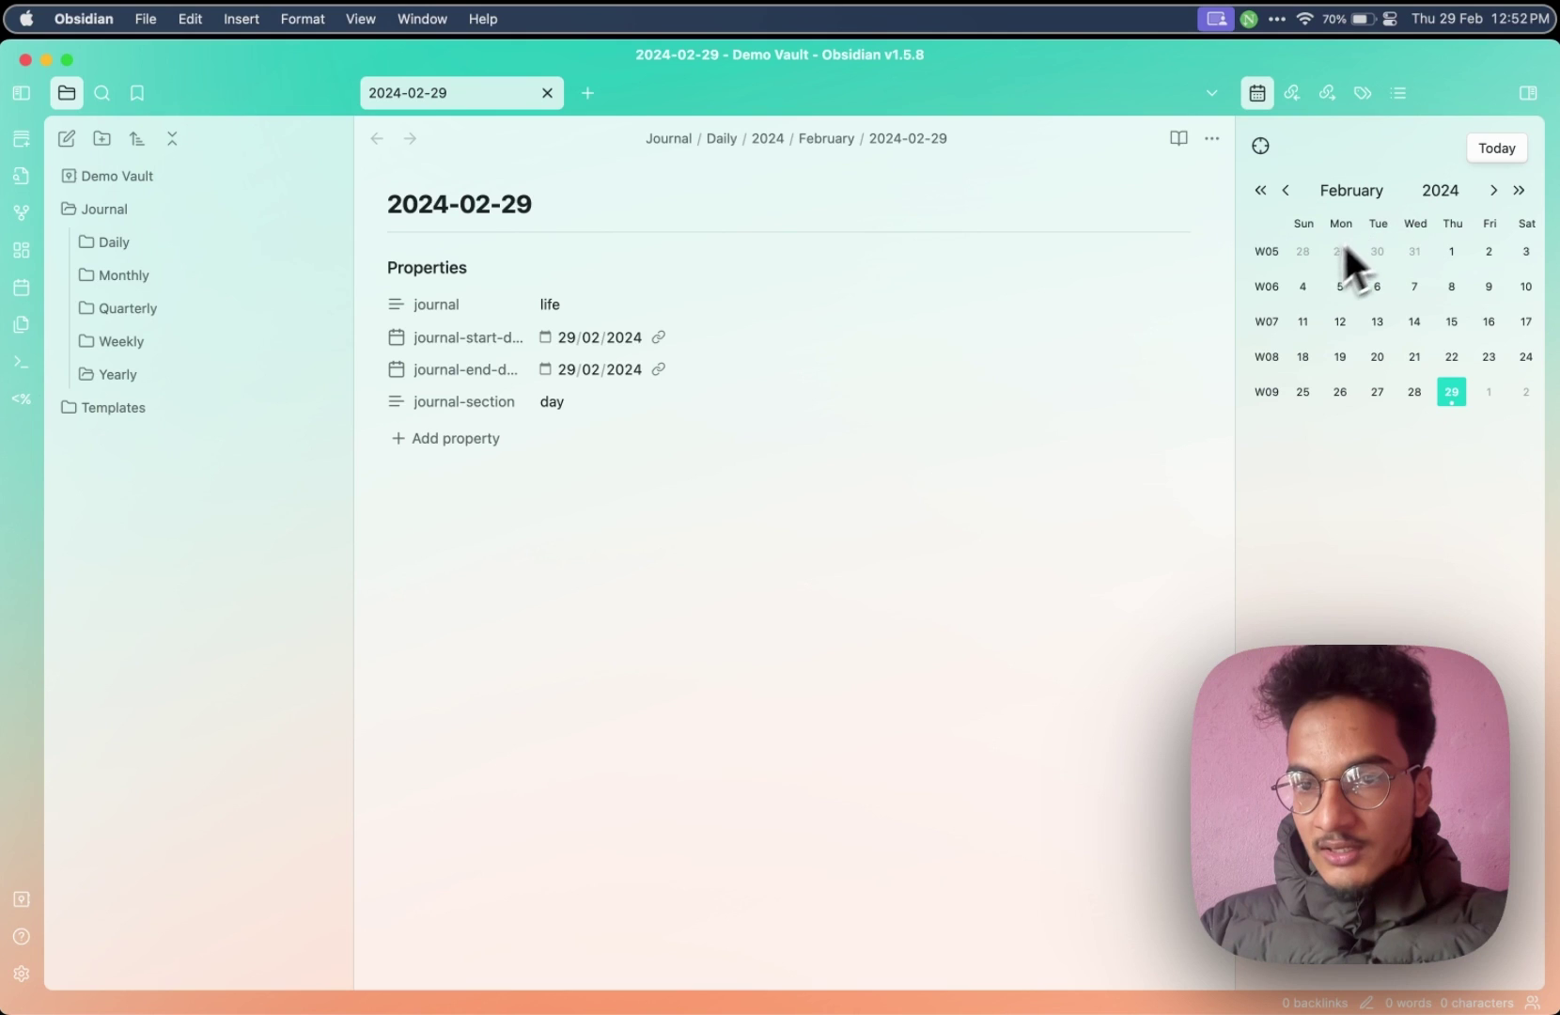
Create weekly notes for W05 and W06 and a daily note for 13 February 2024 from the calendar
{"action": "left_click", "coordinate": [1269, 254]}
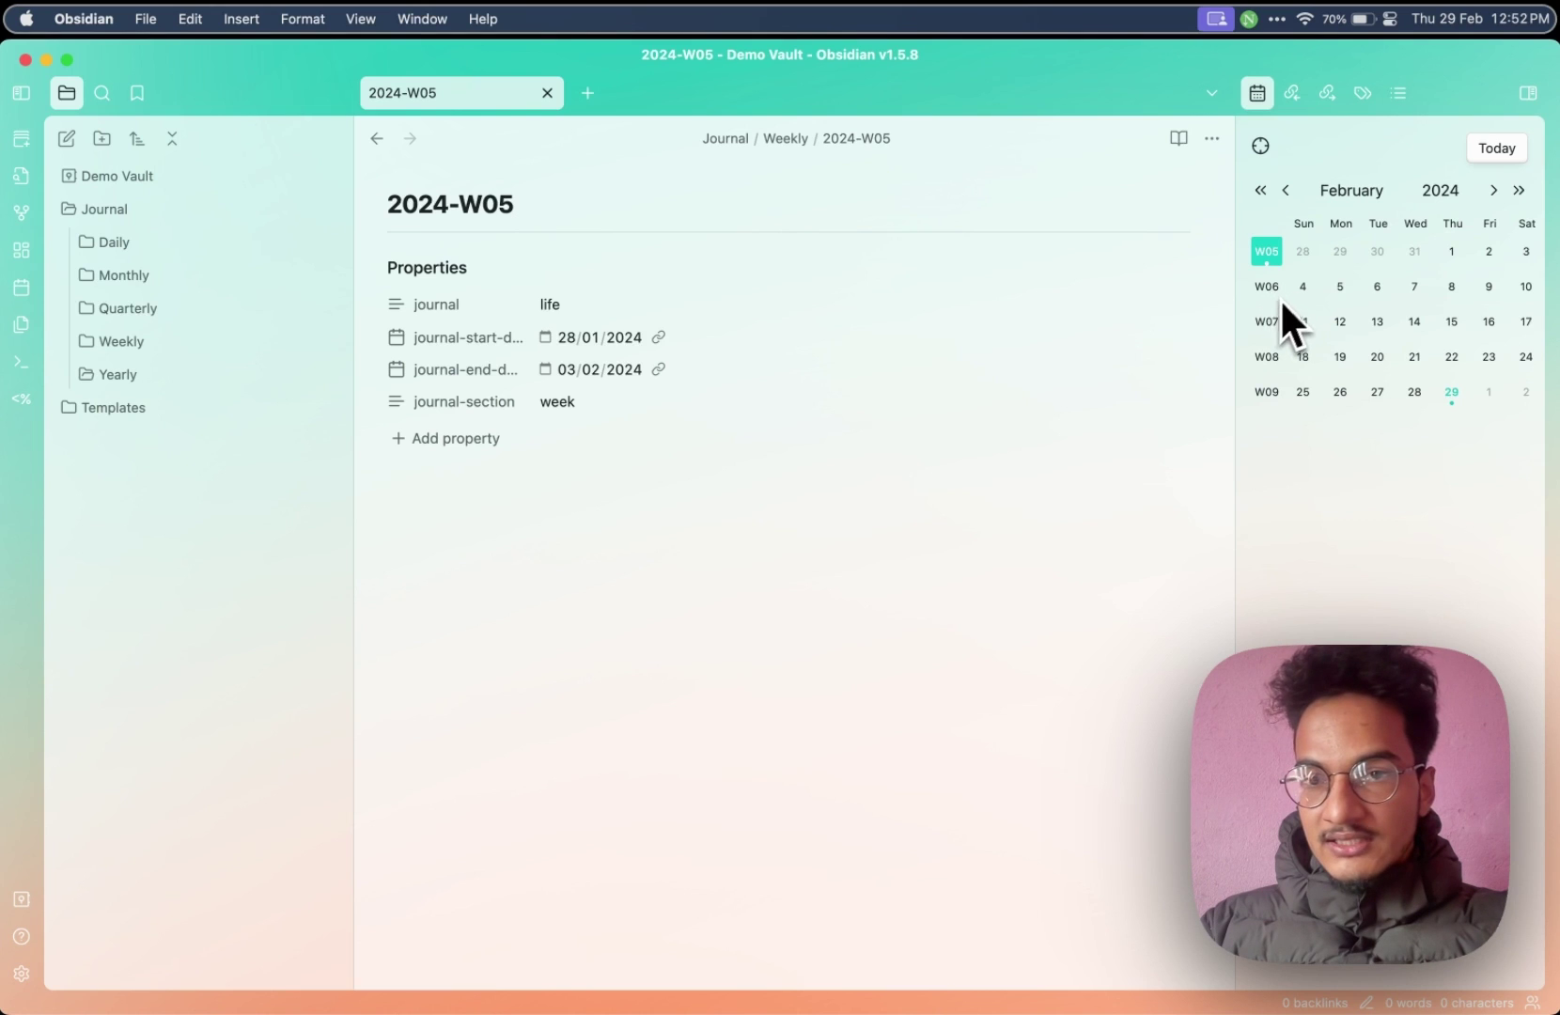
{"action": "left_click", "coordinate": [1277, 291]}
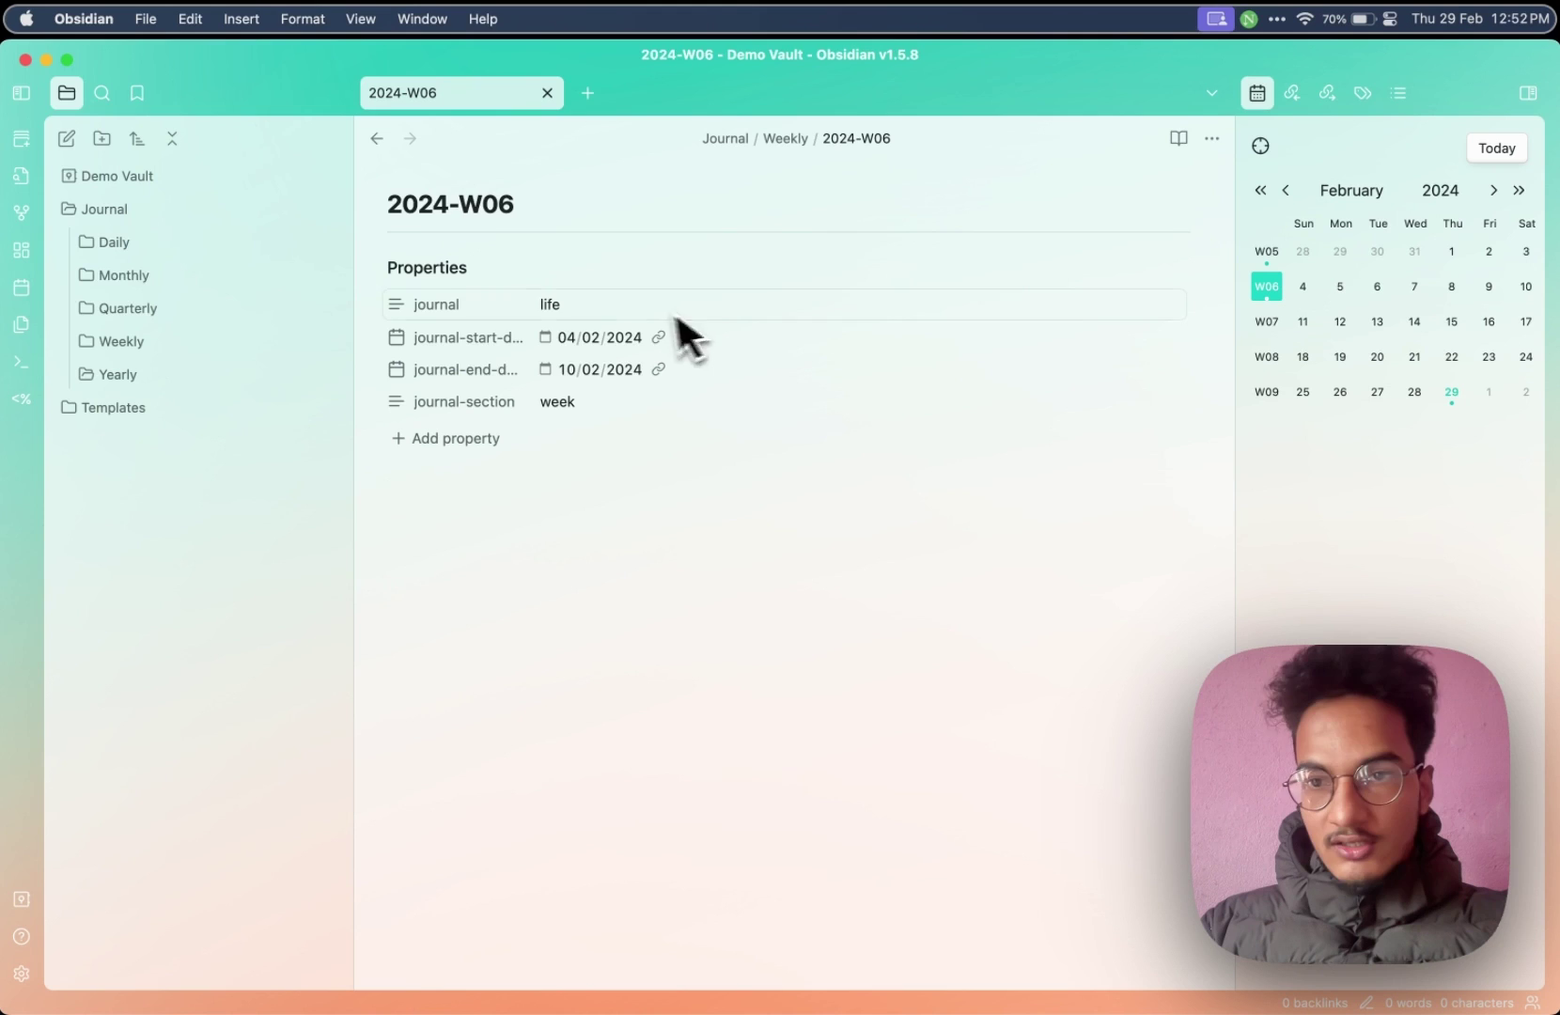
{"action": "left_click", "coordinate": [1379, 326]}
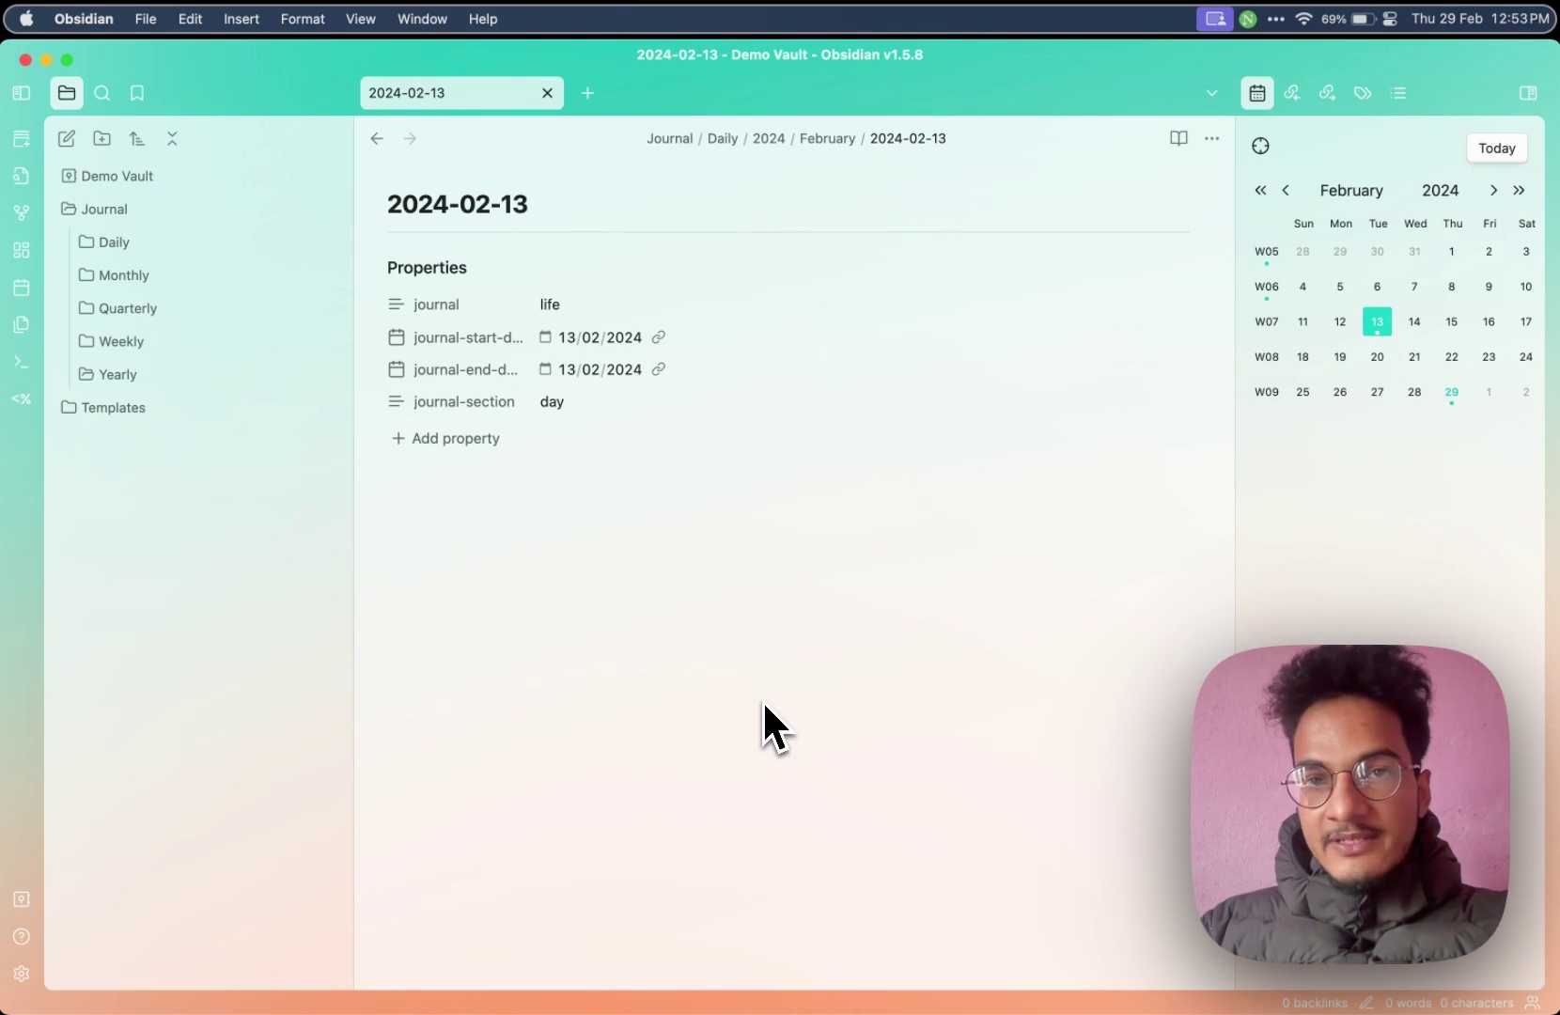
Open the life journal's Daily Notes settings and read through the code blocks supported in templates
{"action": "left_click", "coordinate": [20, 976]}
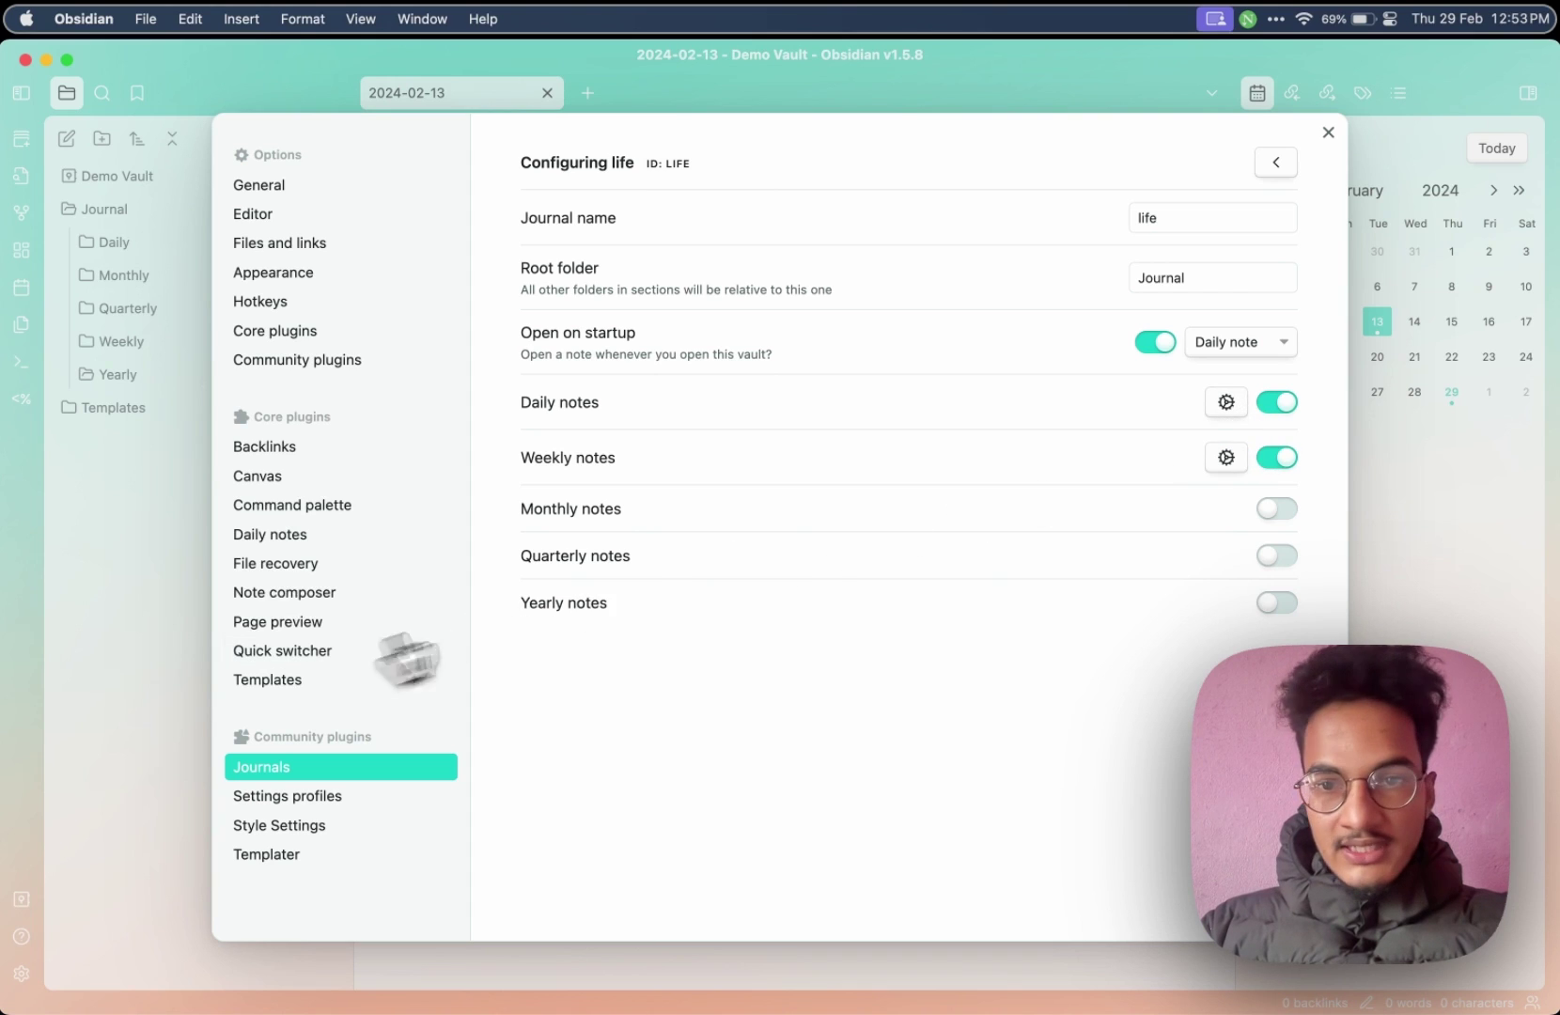
{"action": "left_click", "coordinate": [1227, 402]}
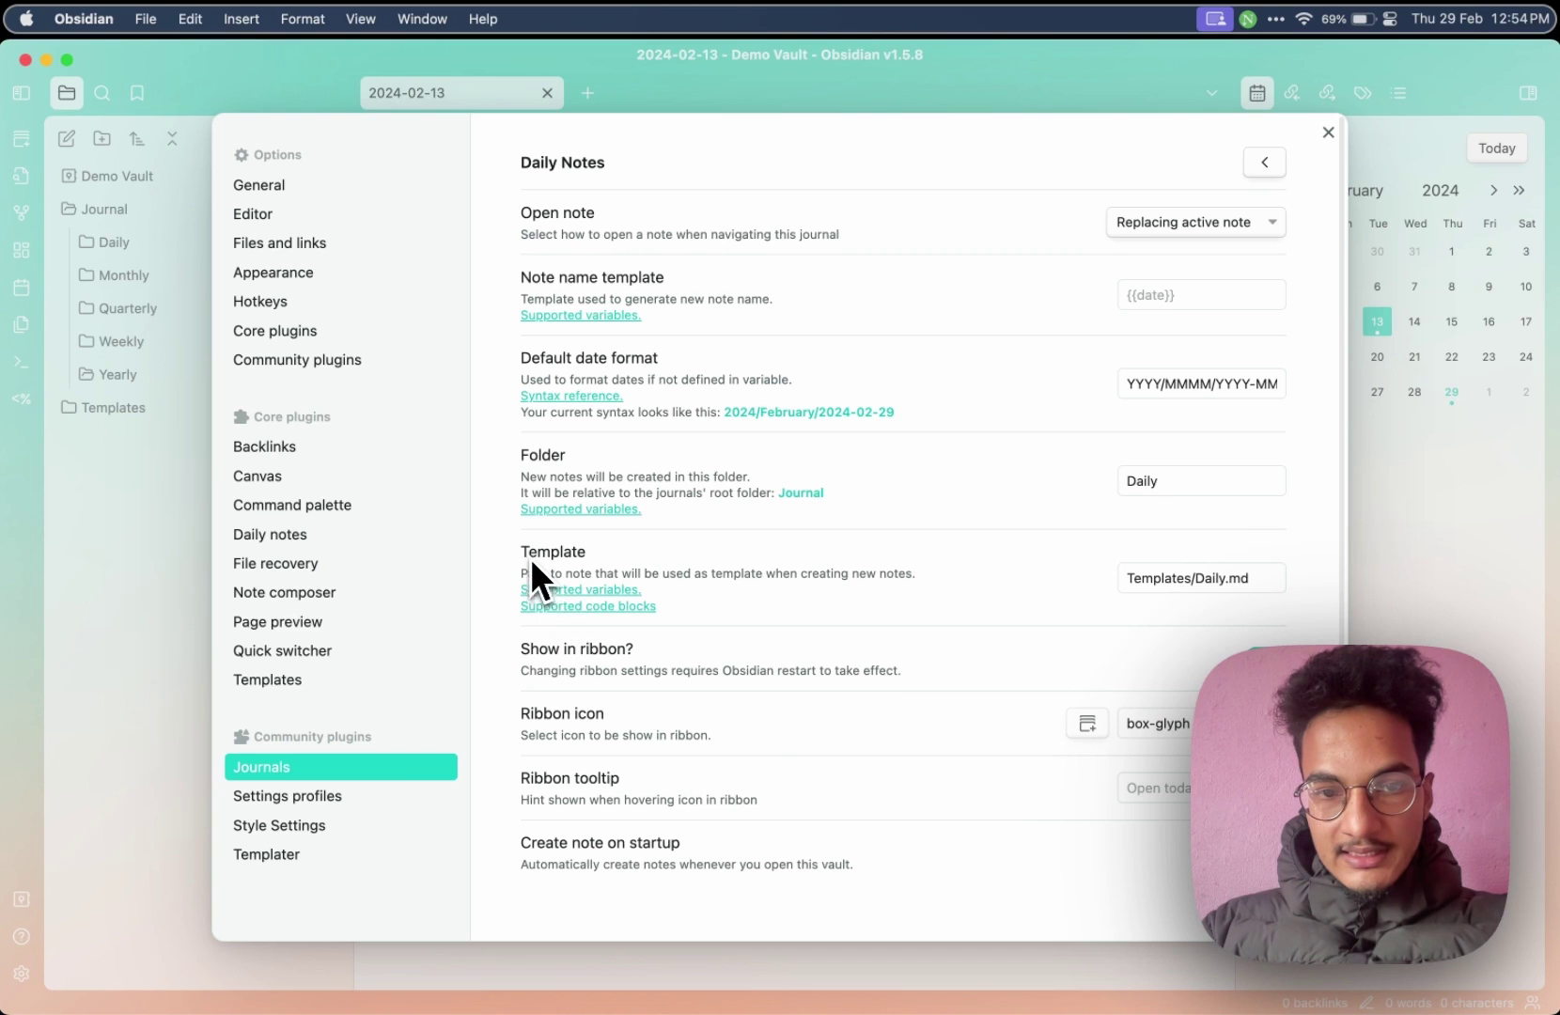
{"action": "left_click", "coordinate": [633, 606]}
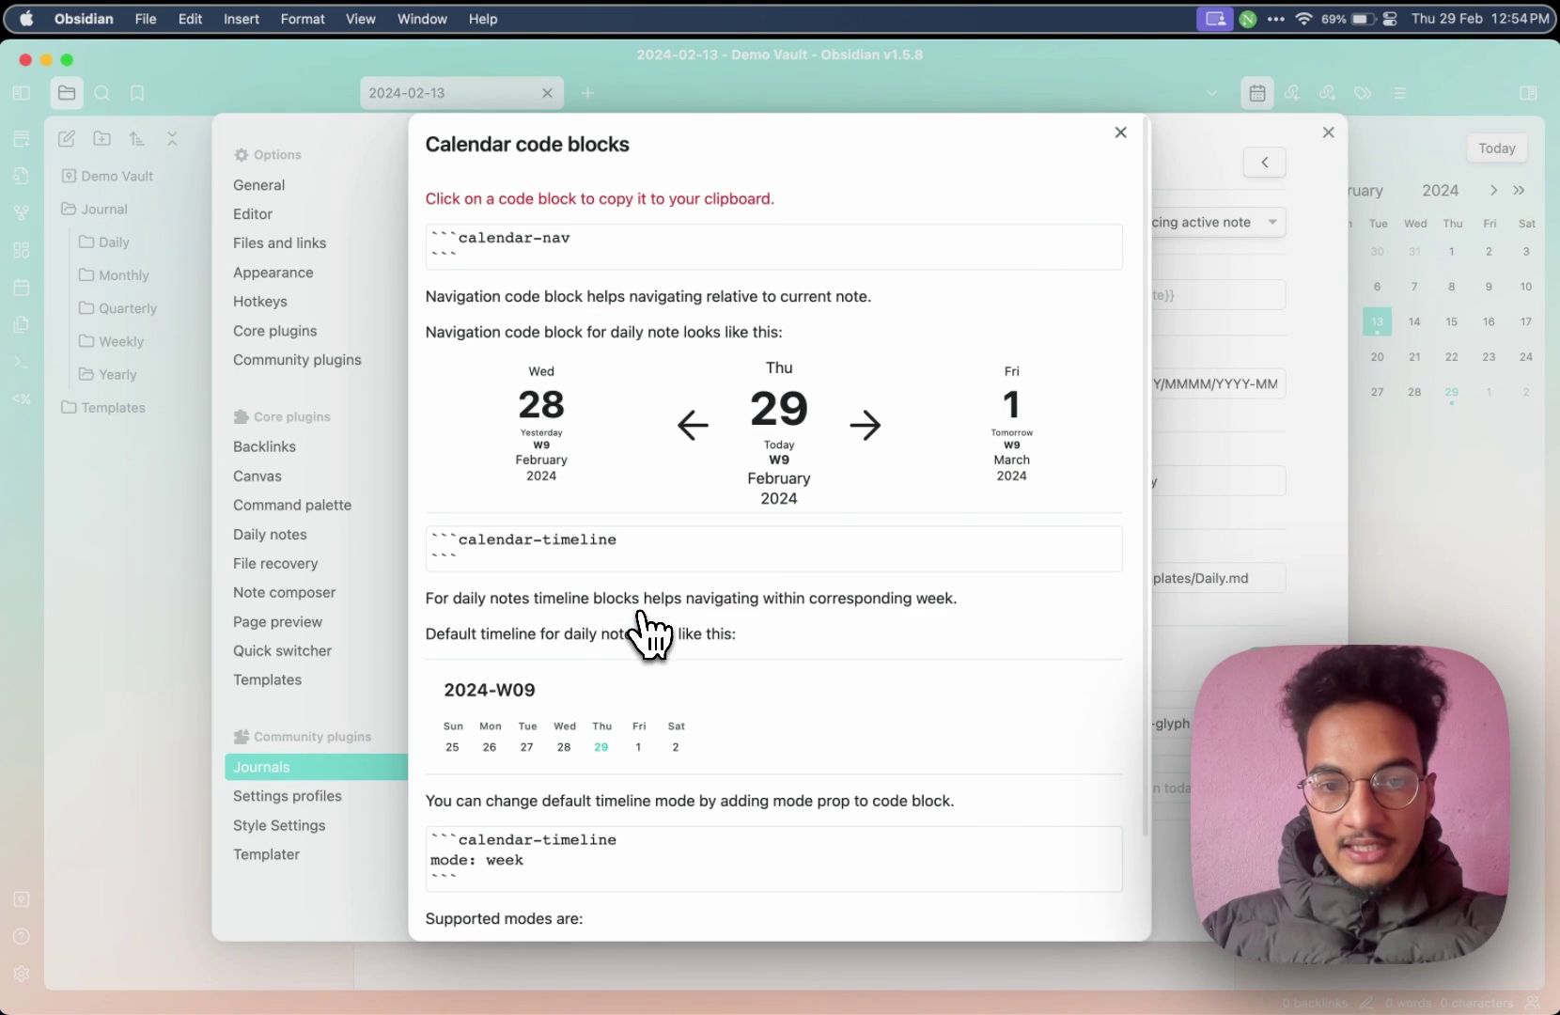
{"action": "scroll", "coordinate": [559, 317], "scroll_direction": "down", "scroll_amount": 1}
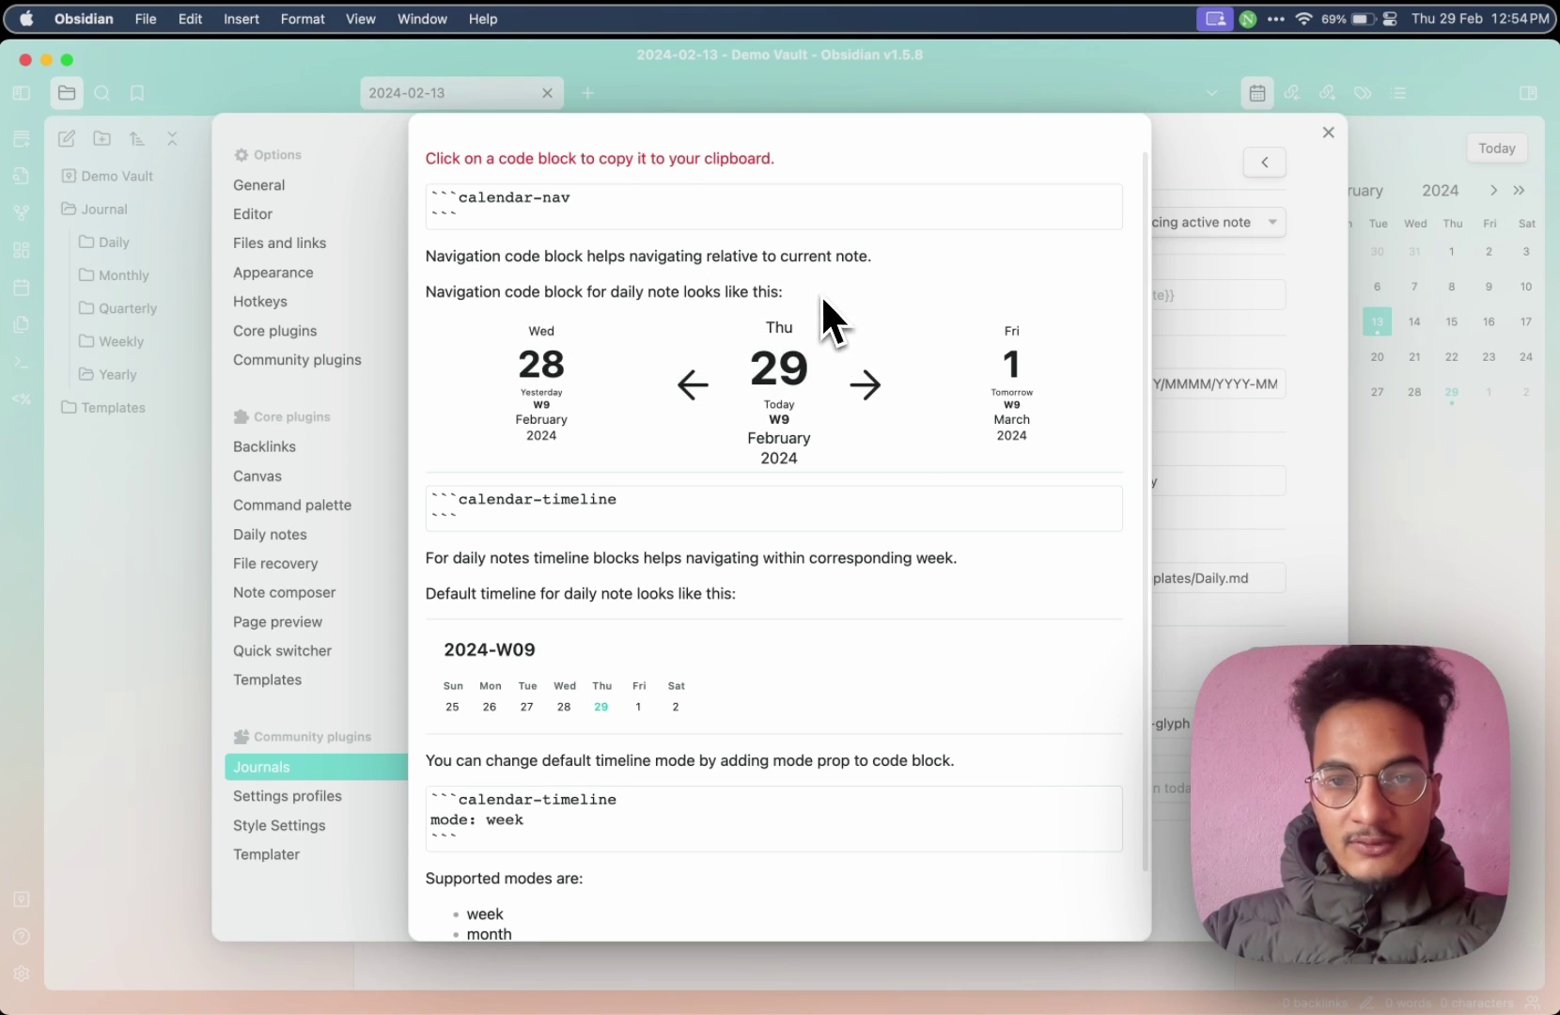
{"action": "scroll", "coordinate": [513, 502], "scroll_direction": "down", "scroll_amount": 2}
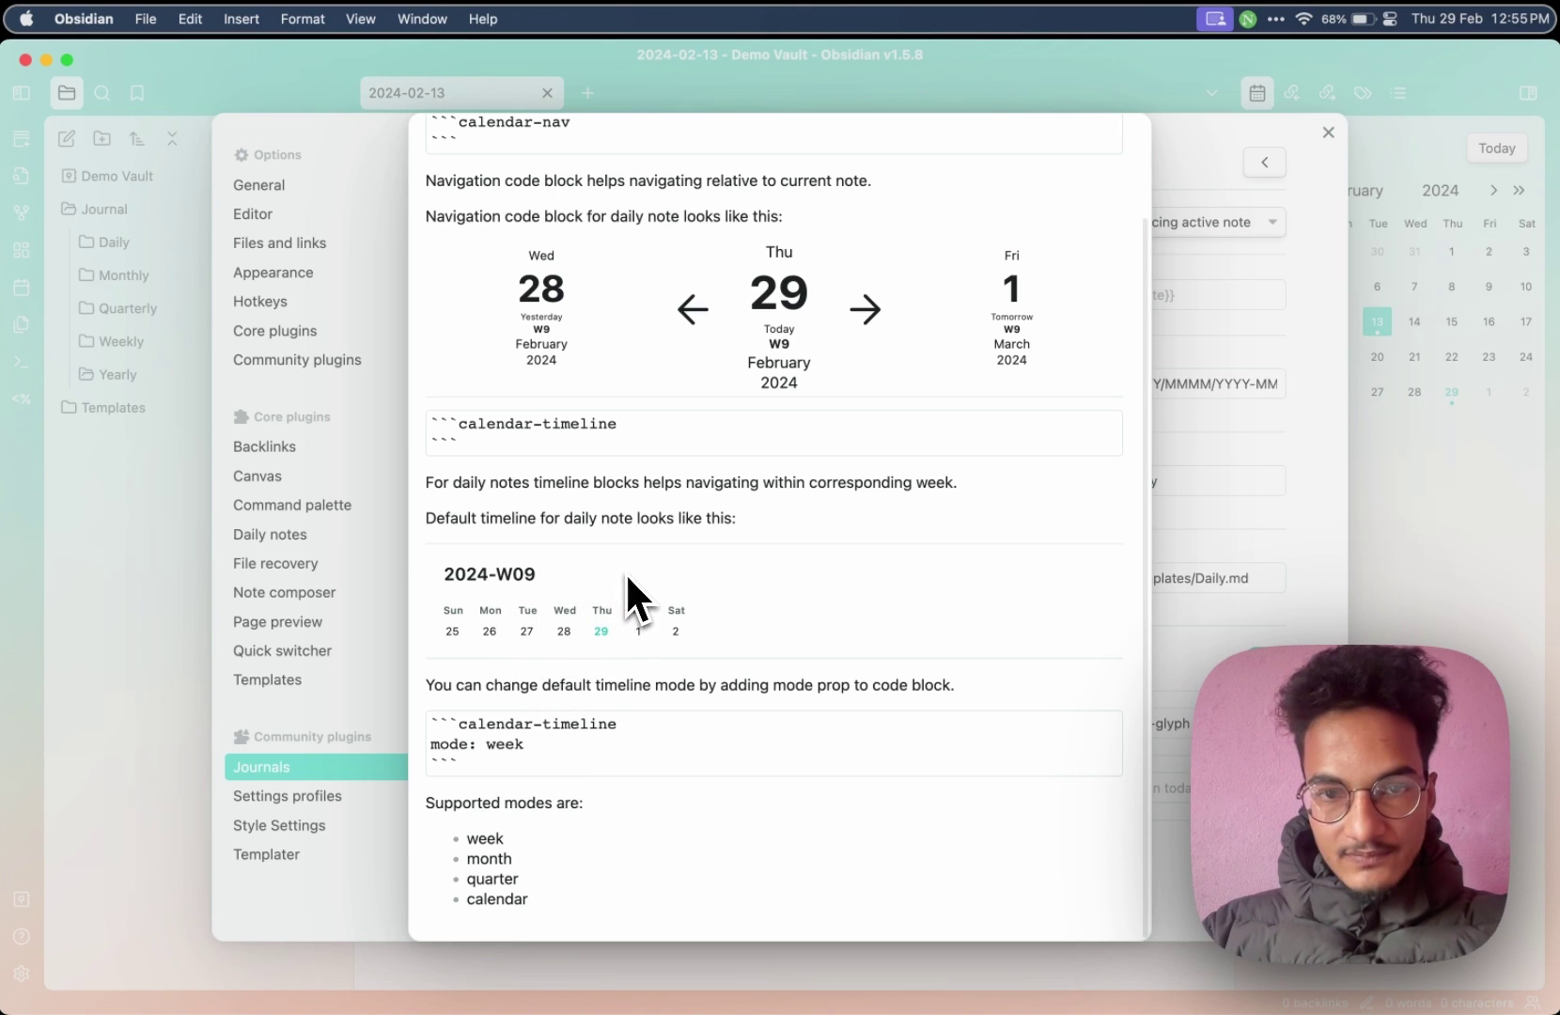
{"action": "scroll", "coordinate": [710, 443], "scroll_direction": "up", "scroll_amount": 3}
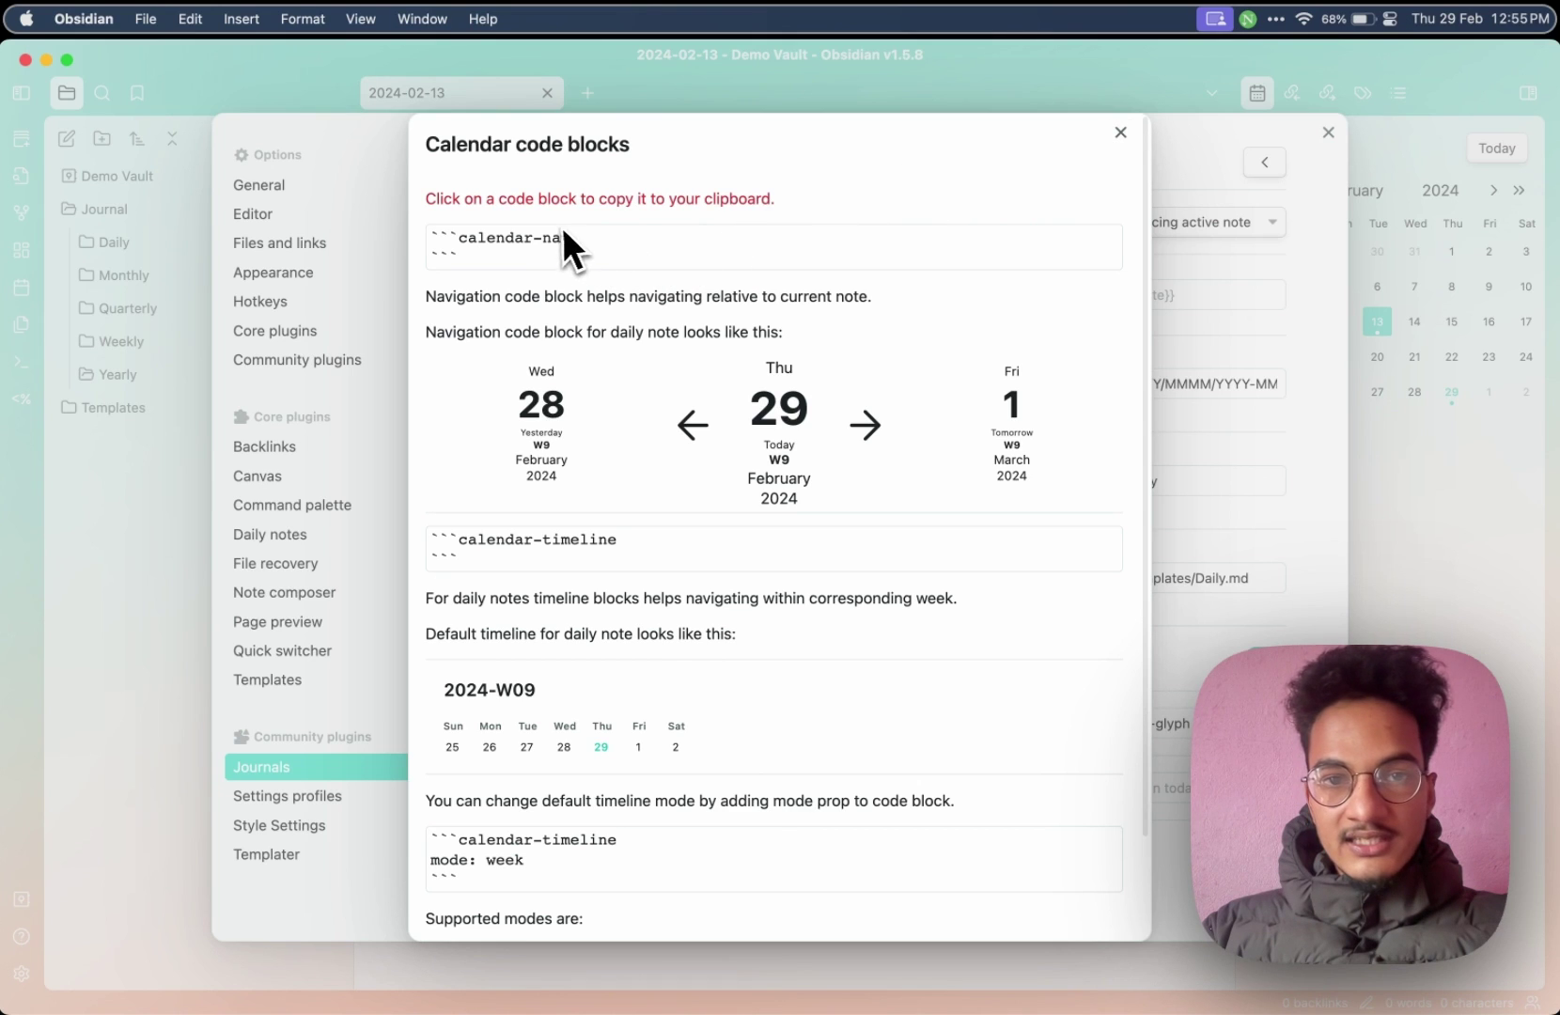
Add a calendar-nav code block to the Daily template in the Templates folder and preview it in reading view
{"action": "left_click", "coordinate": [1120, 132]}
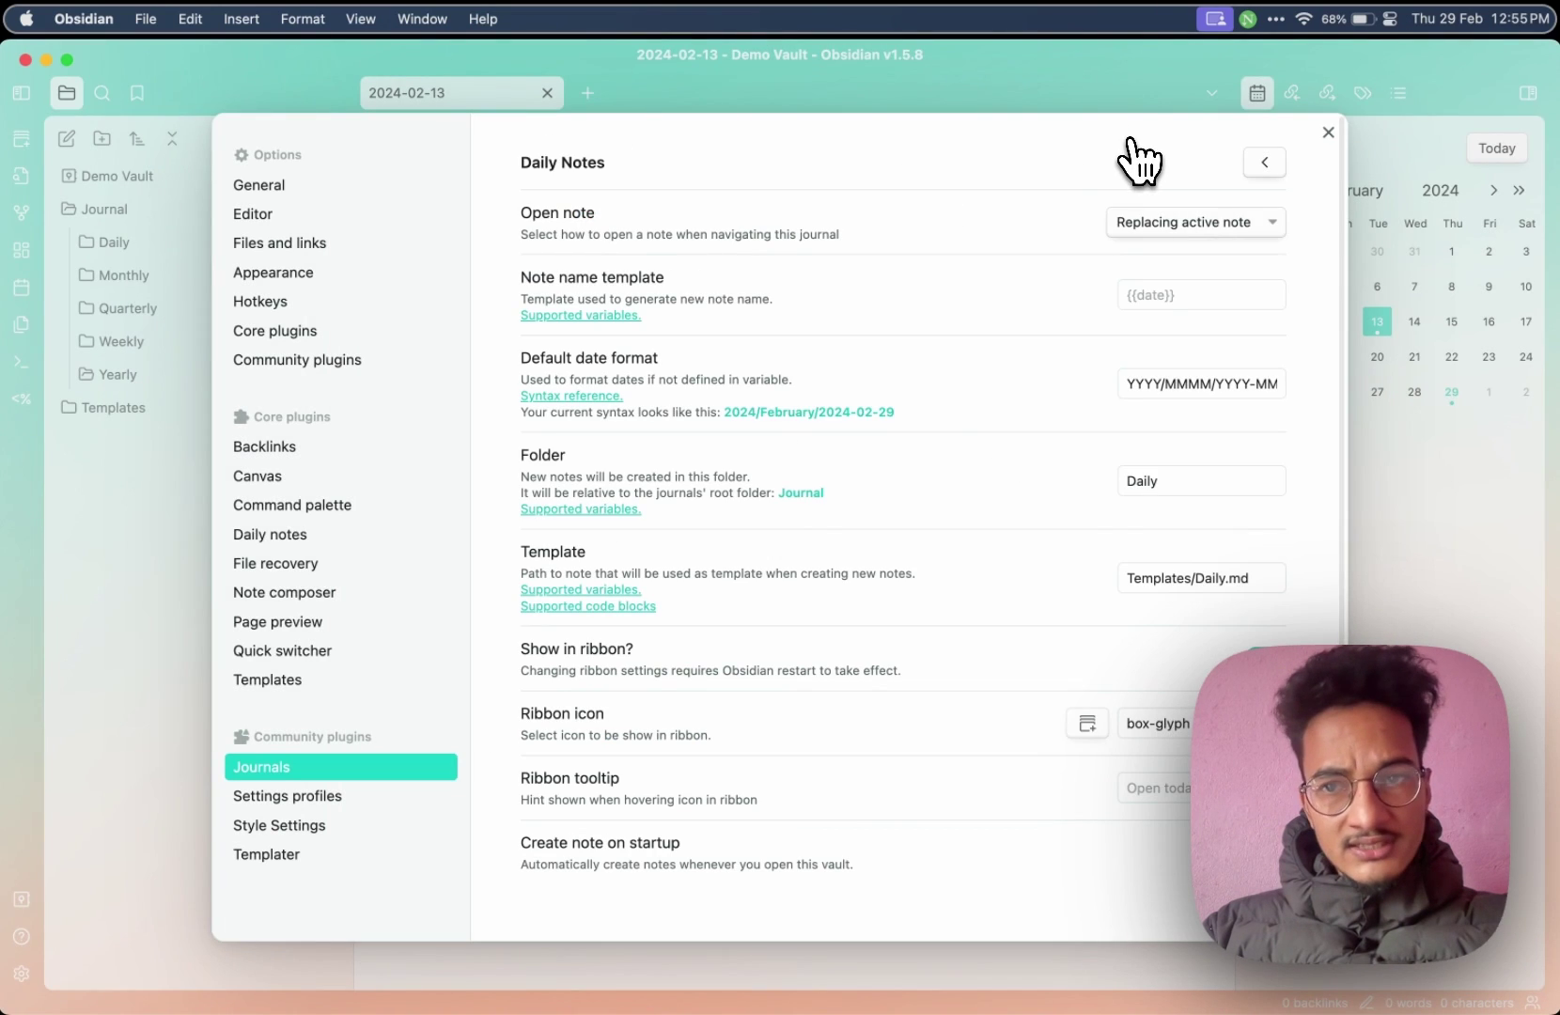
{"action": "left_click", "coordinate": [1328, 133]}
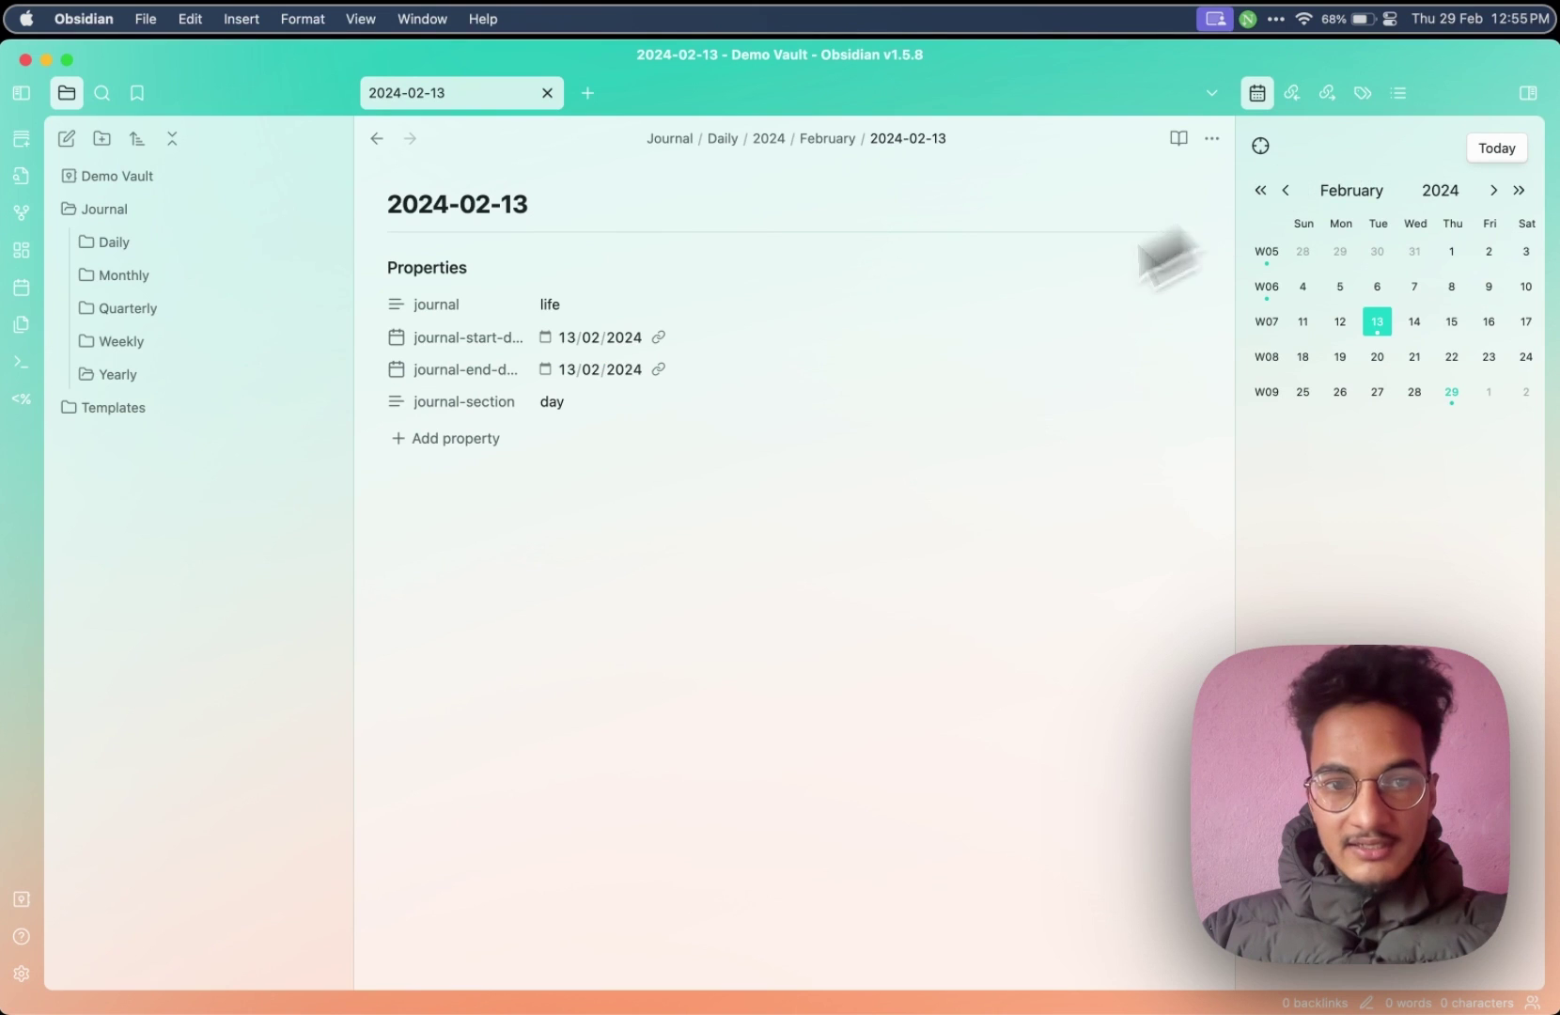
{"action": "left_click", "coordinate": [141, 410]}
{"action": "left_click", "coordinate": [145, 446]}
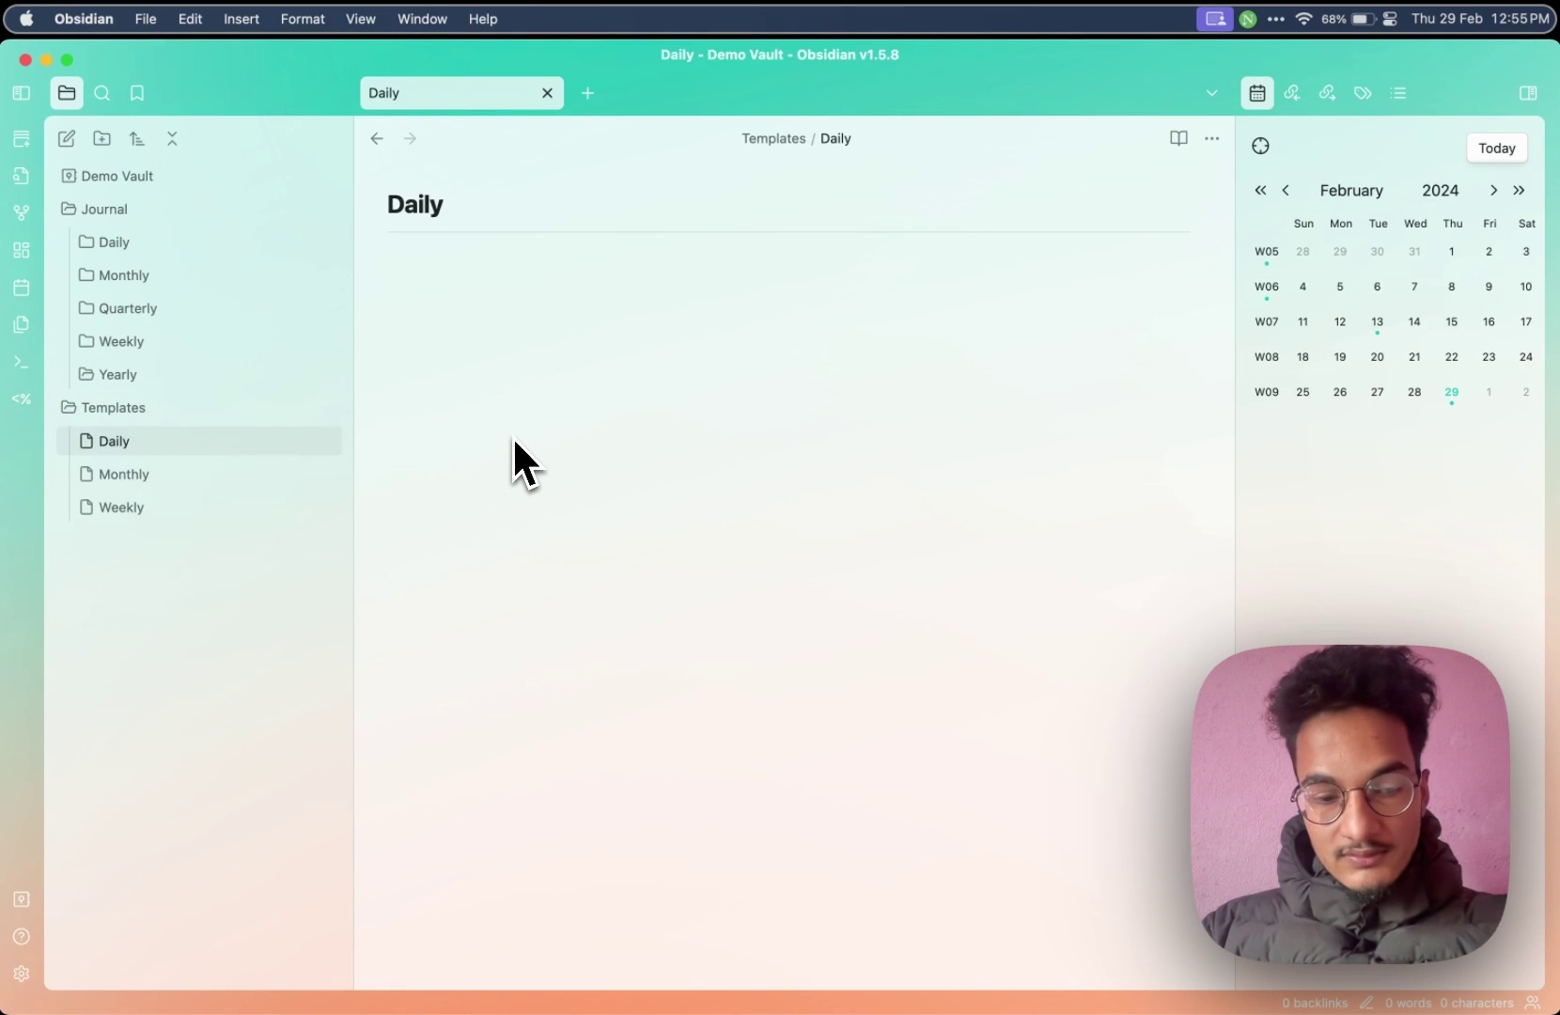
{"action": "type", "text": "```cal"}
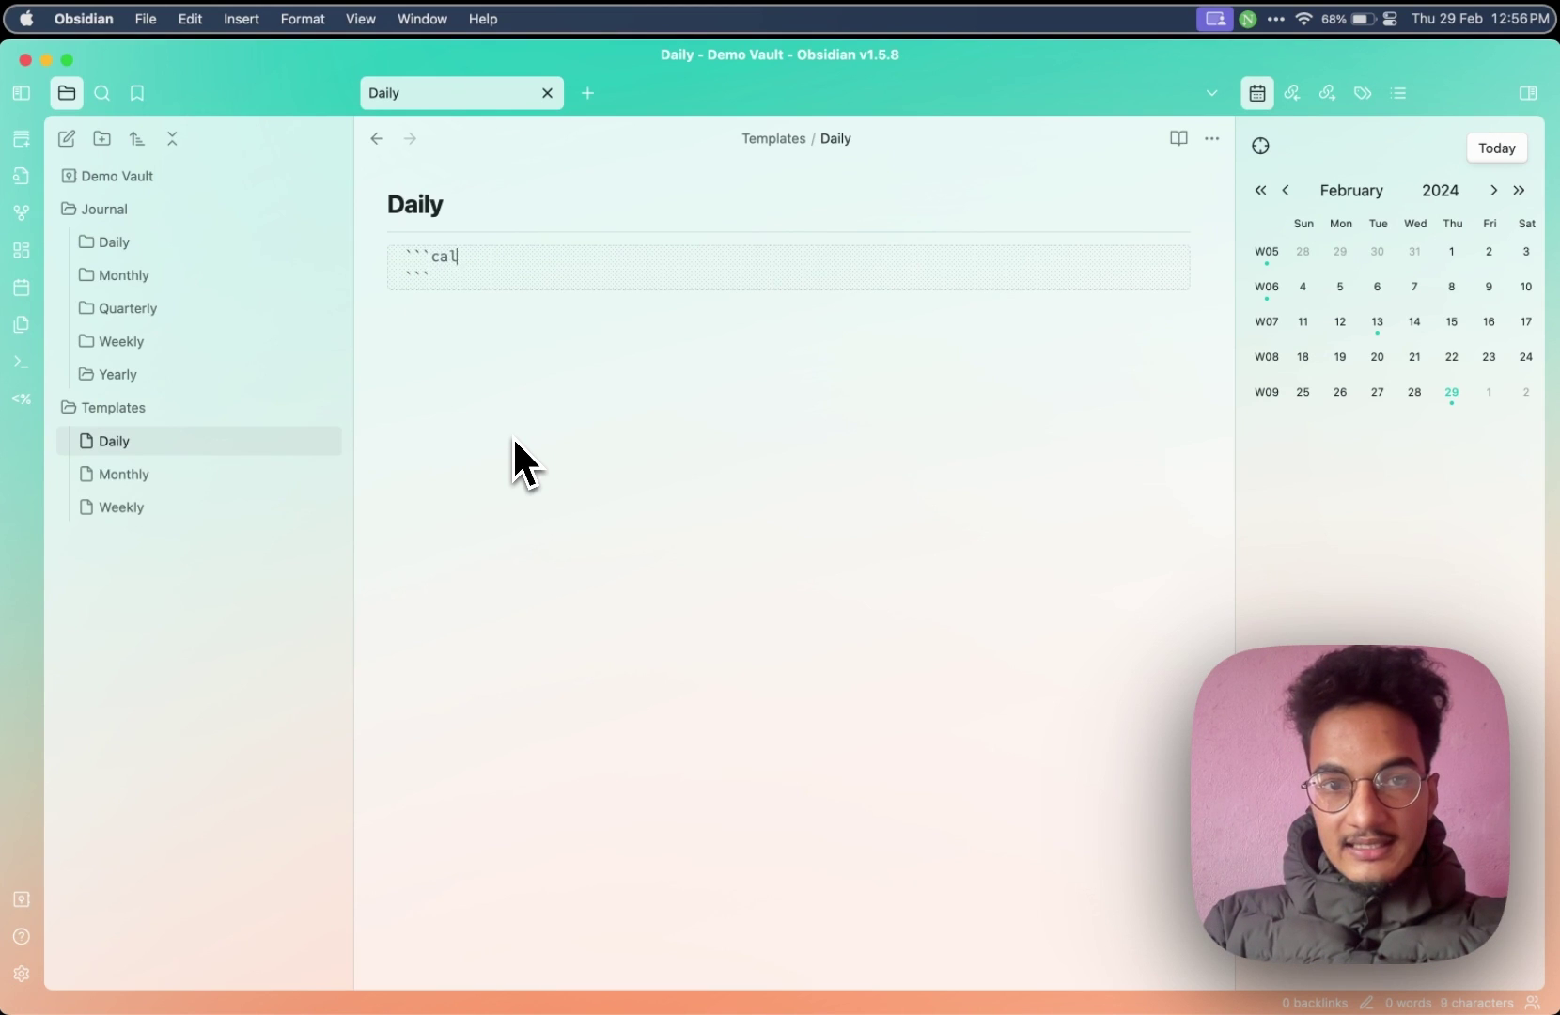
{"action": "type", "text": "endar-nav"}
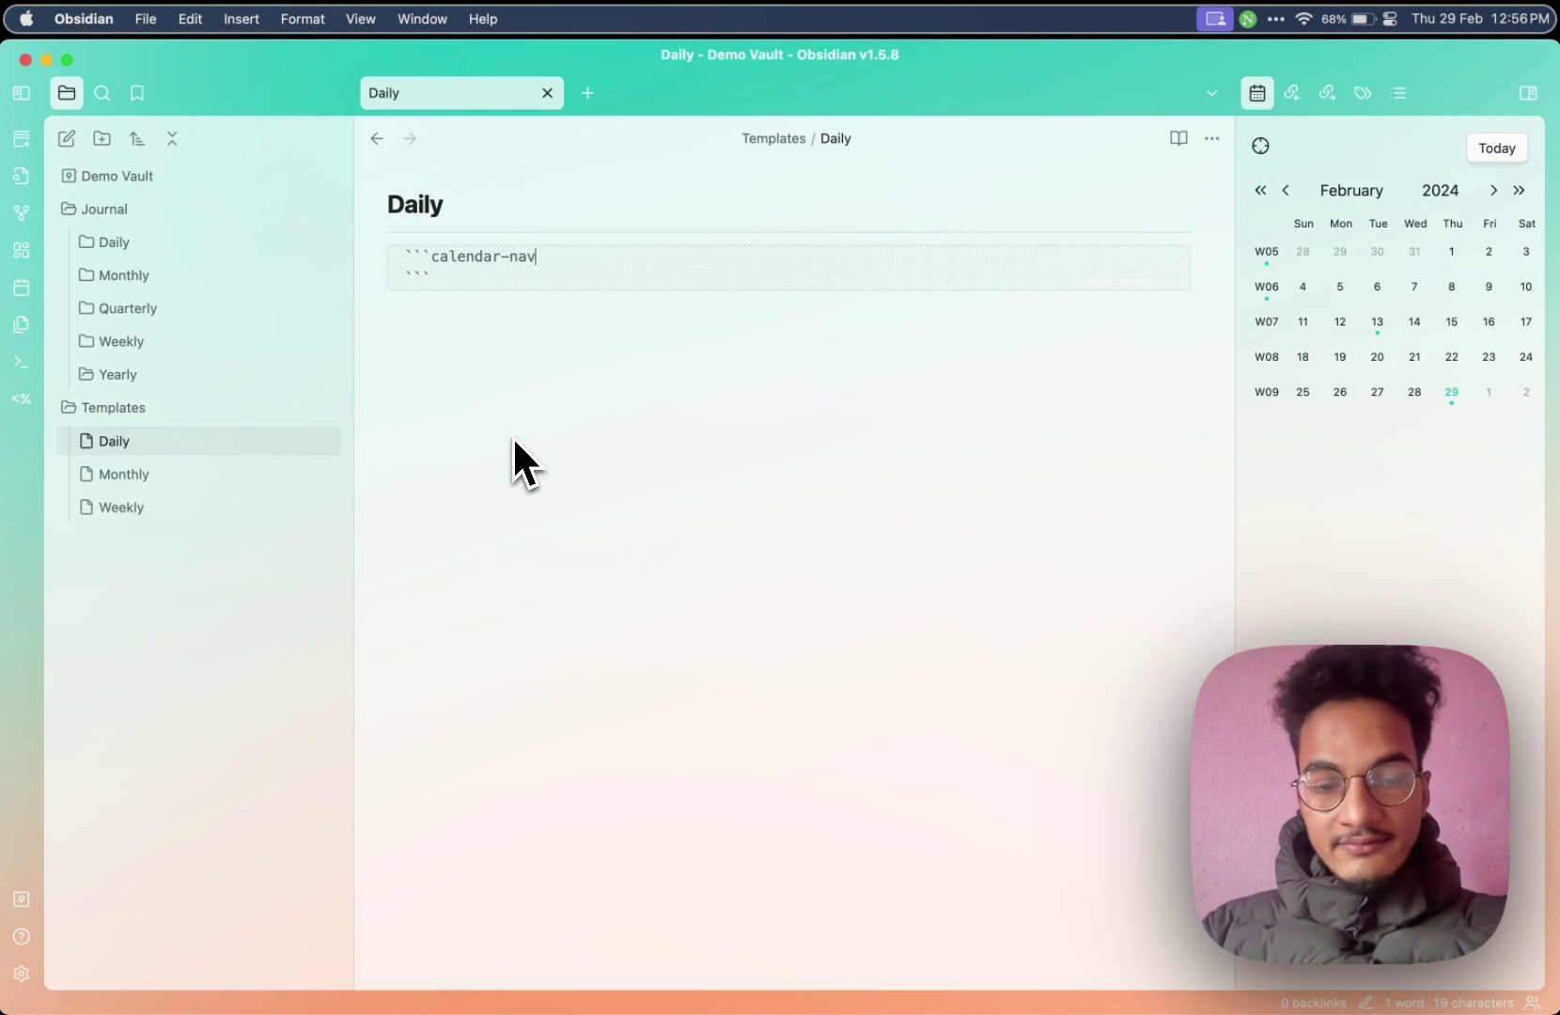
{"action": "key", "text": "super+e"}
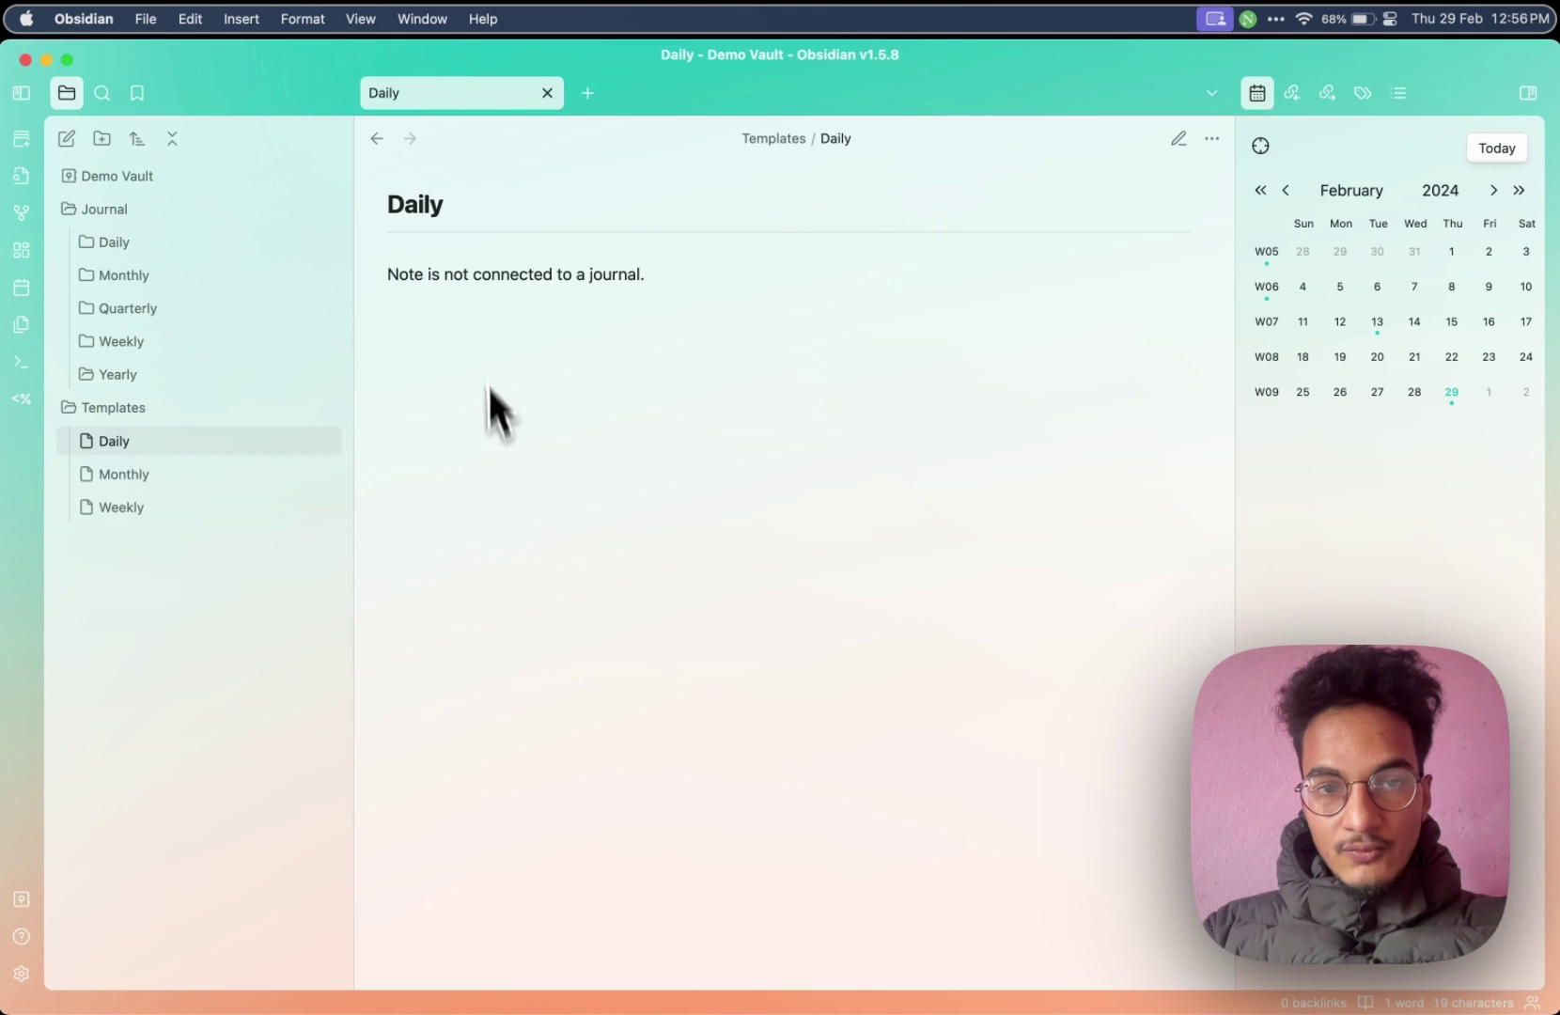
{"action": "left_click_drag", "start_coordinate": [400, 274], "coordinate": [619, 279]}
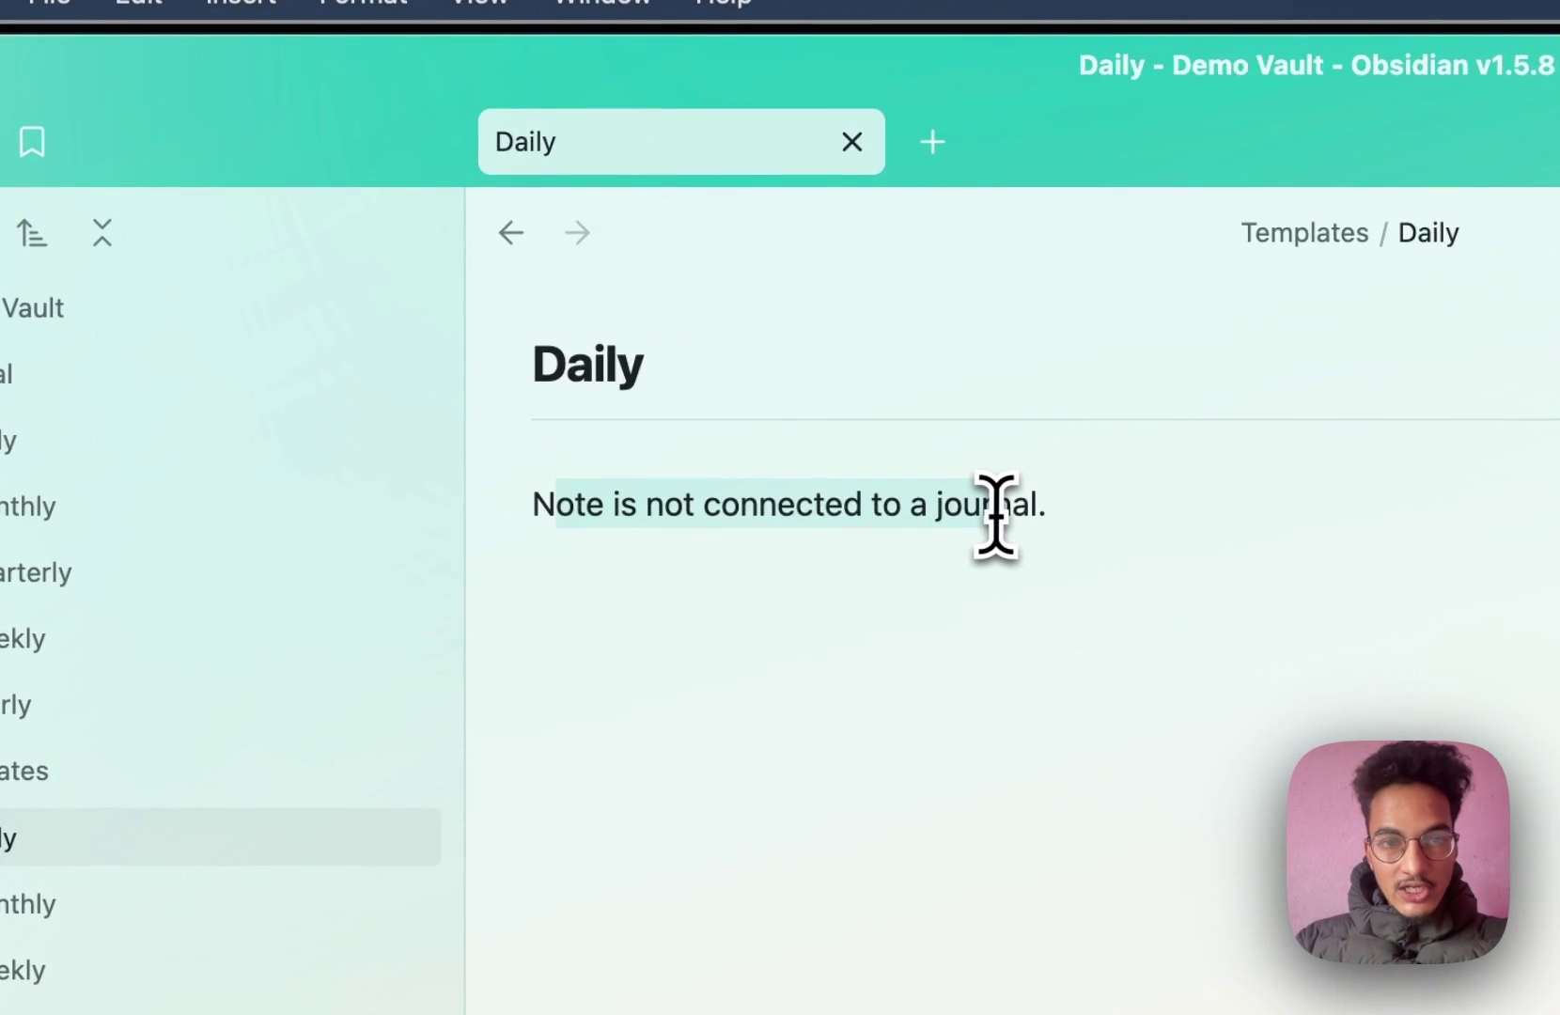
{"action": "left_click", "coordinate": [996, 512]}
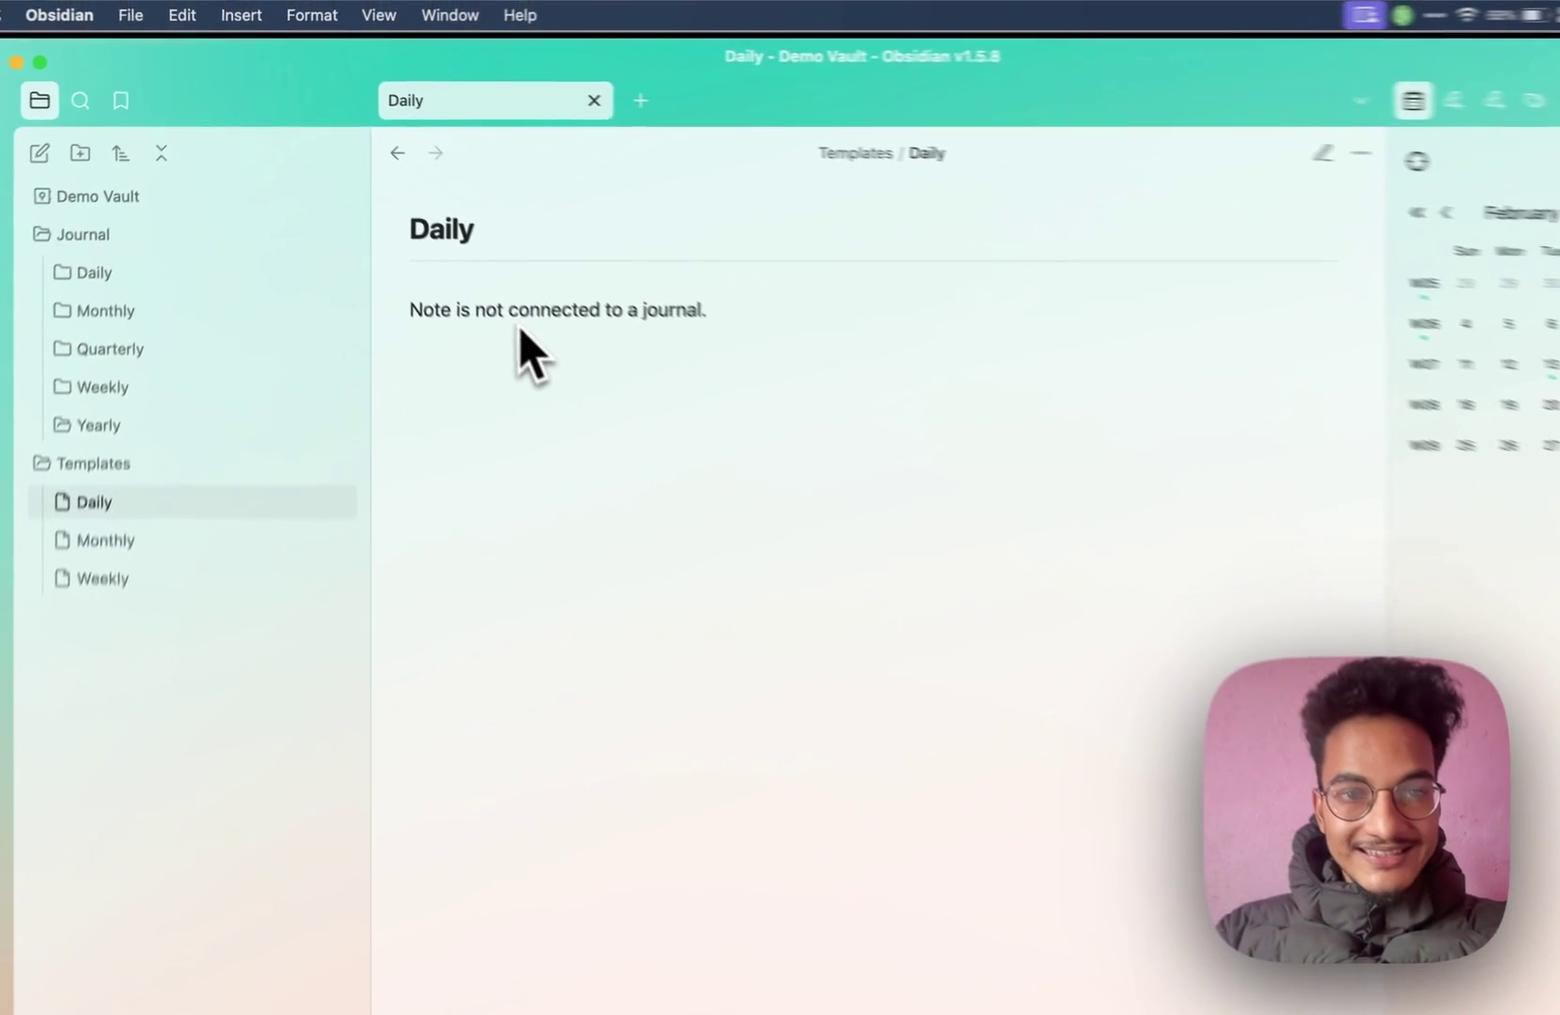
{"action": "left_click_drag", "start_coordinate": [410, 272], "coordinate": [546, 279]}
{"action": "left_click", "coordinate": [546, 279]}
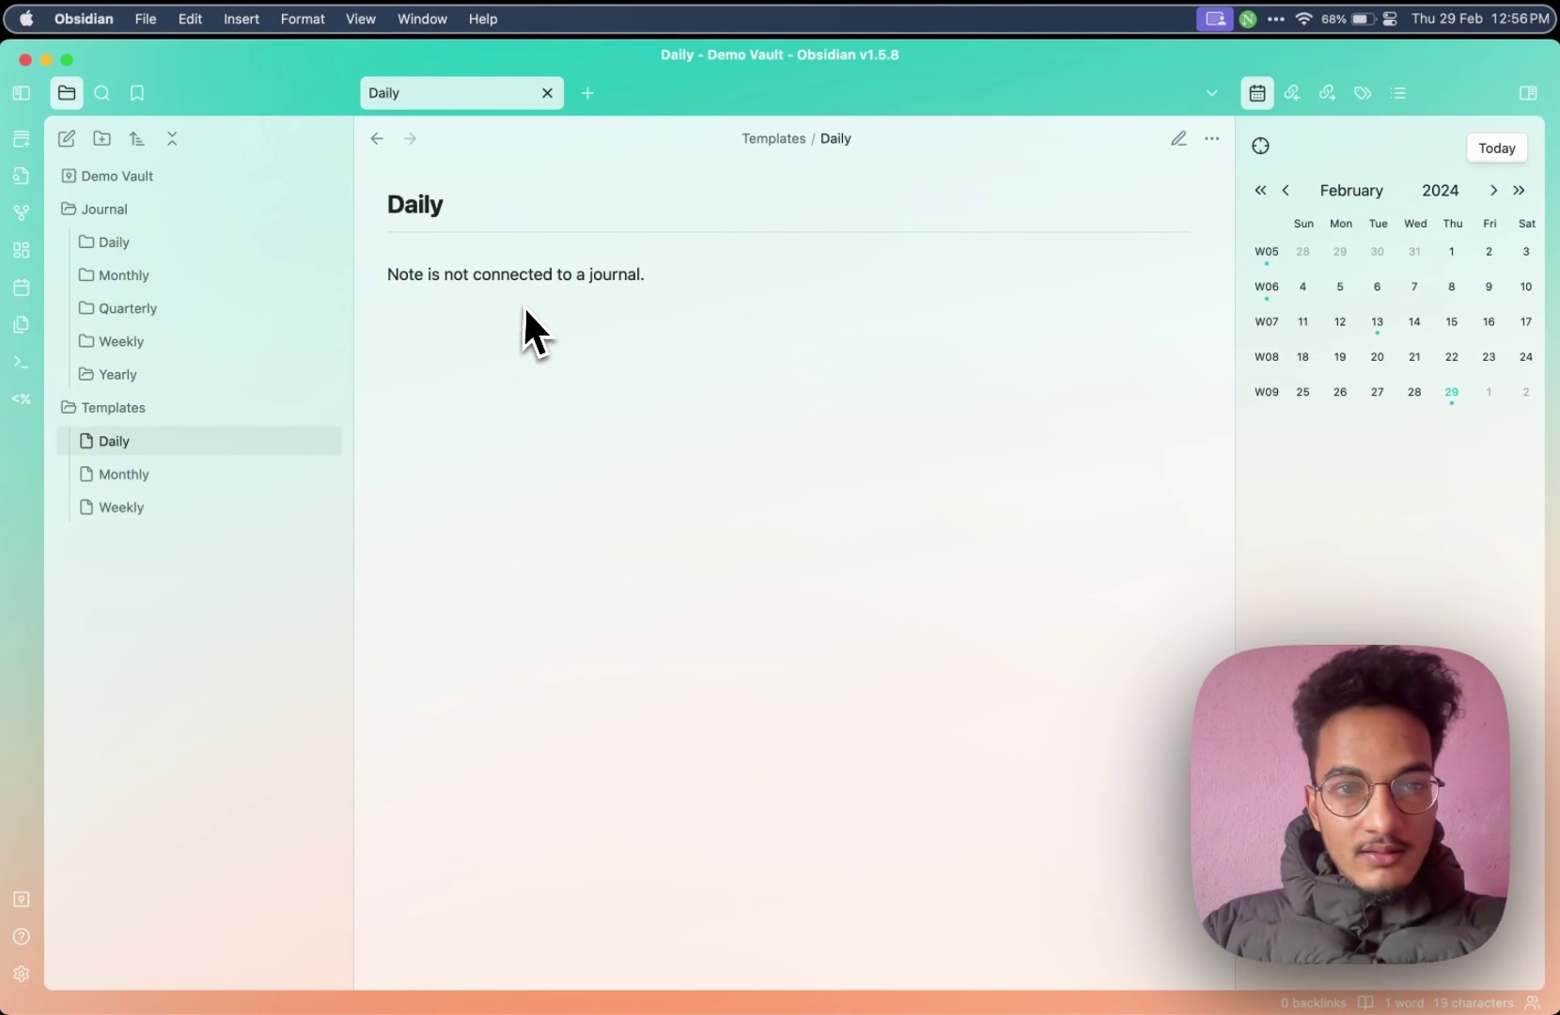
Add a level-two Daily Goals heading with bullets 1, 2 and 3 and a Daily Gratitude heading below the code block
{"action": "key", "text": "super+e"}
{"action": "left_click", "coordinate": [417, 311]}
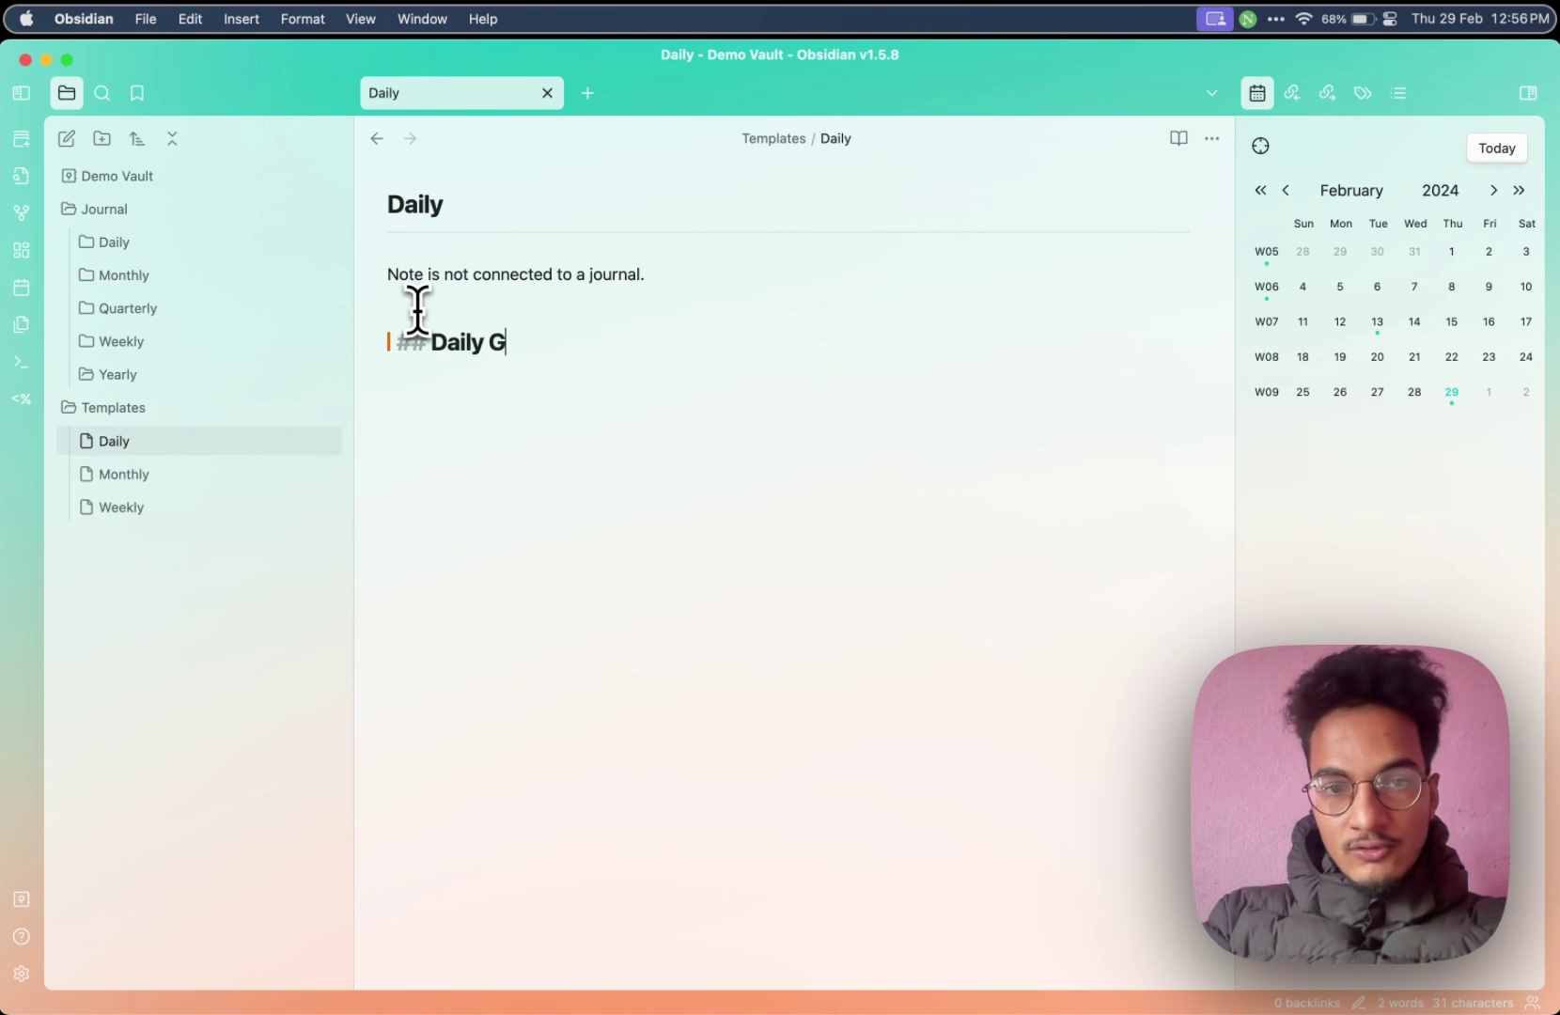
{"action": "key", "text": "Return"}
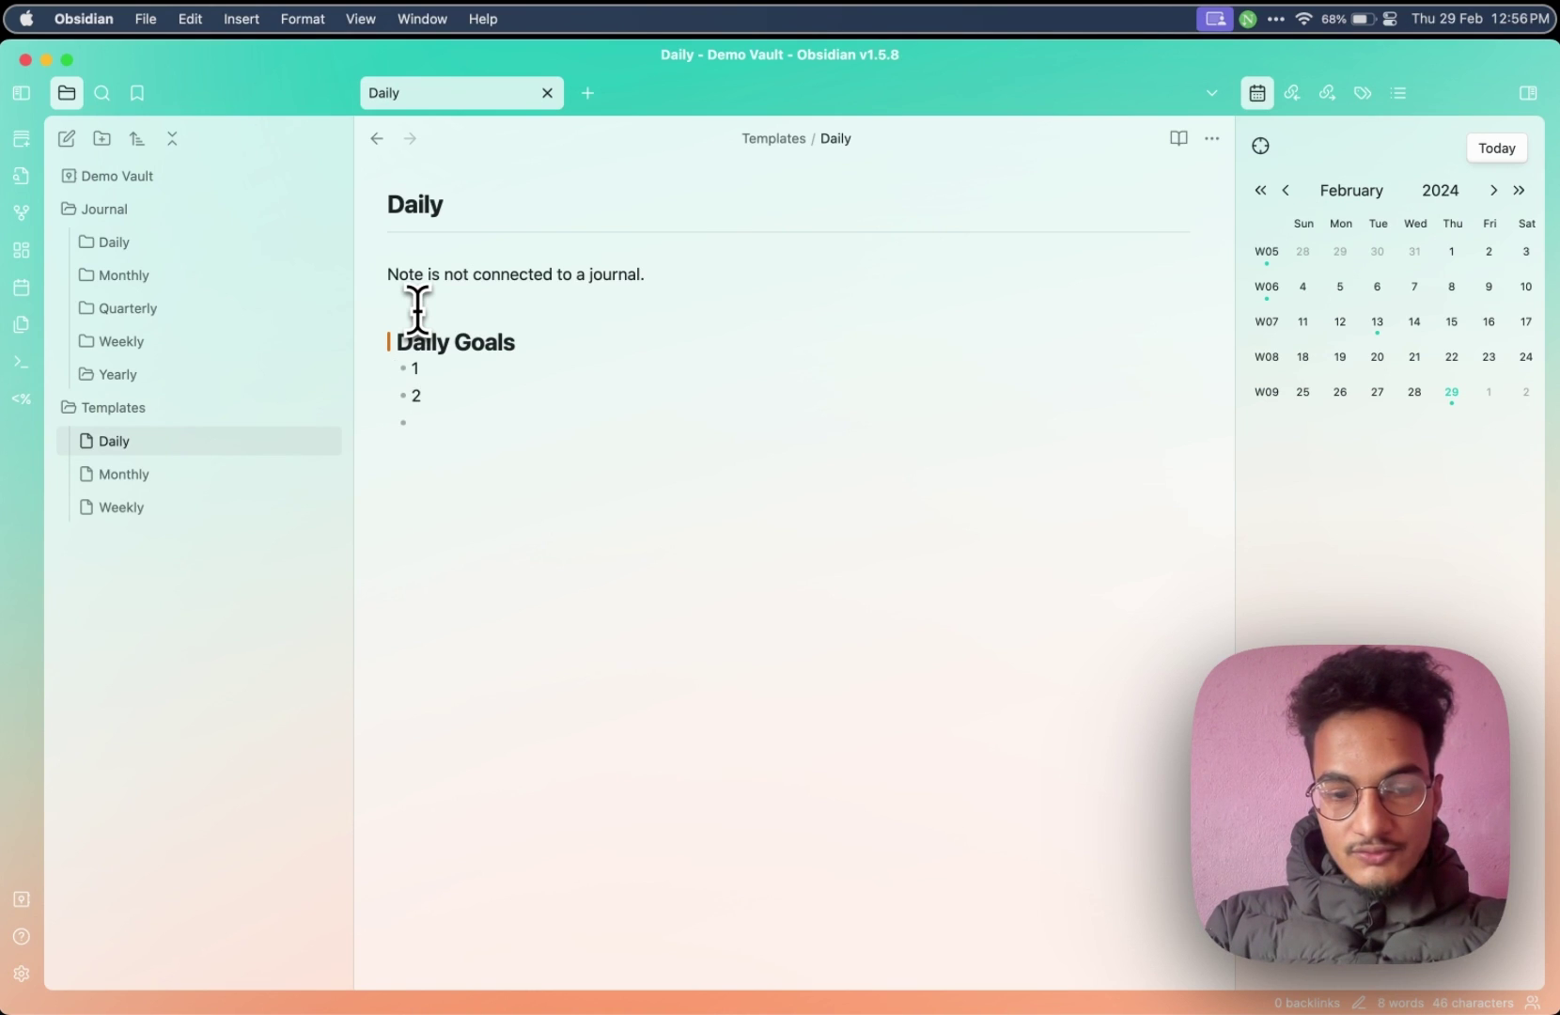
{"action": "type", "text": "Dal"}
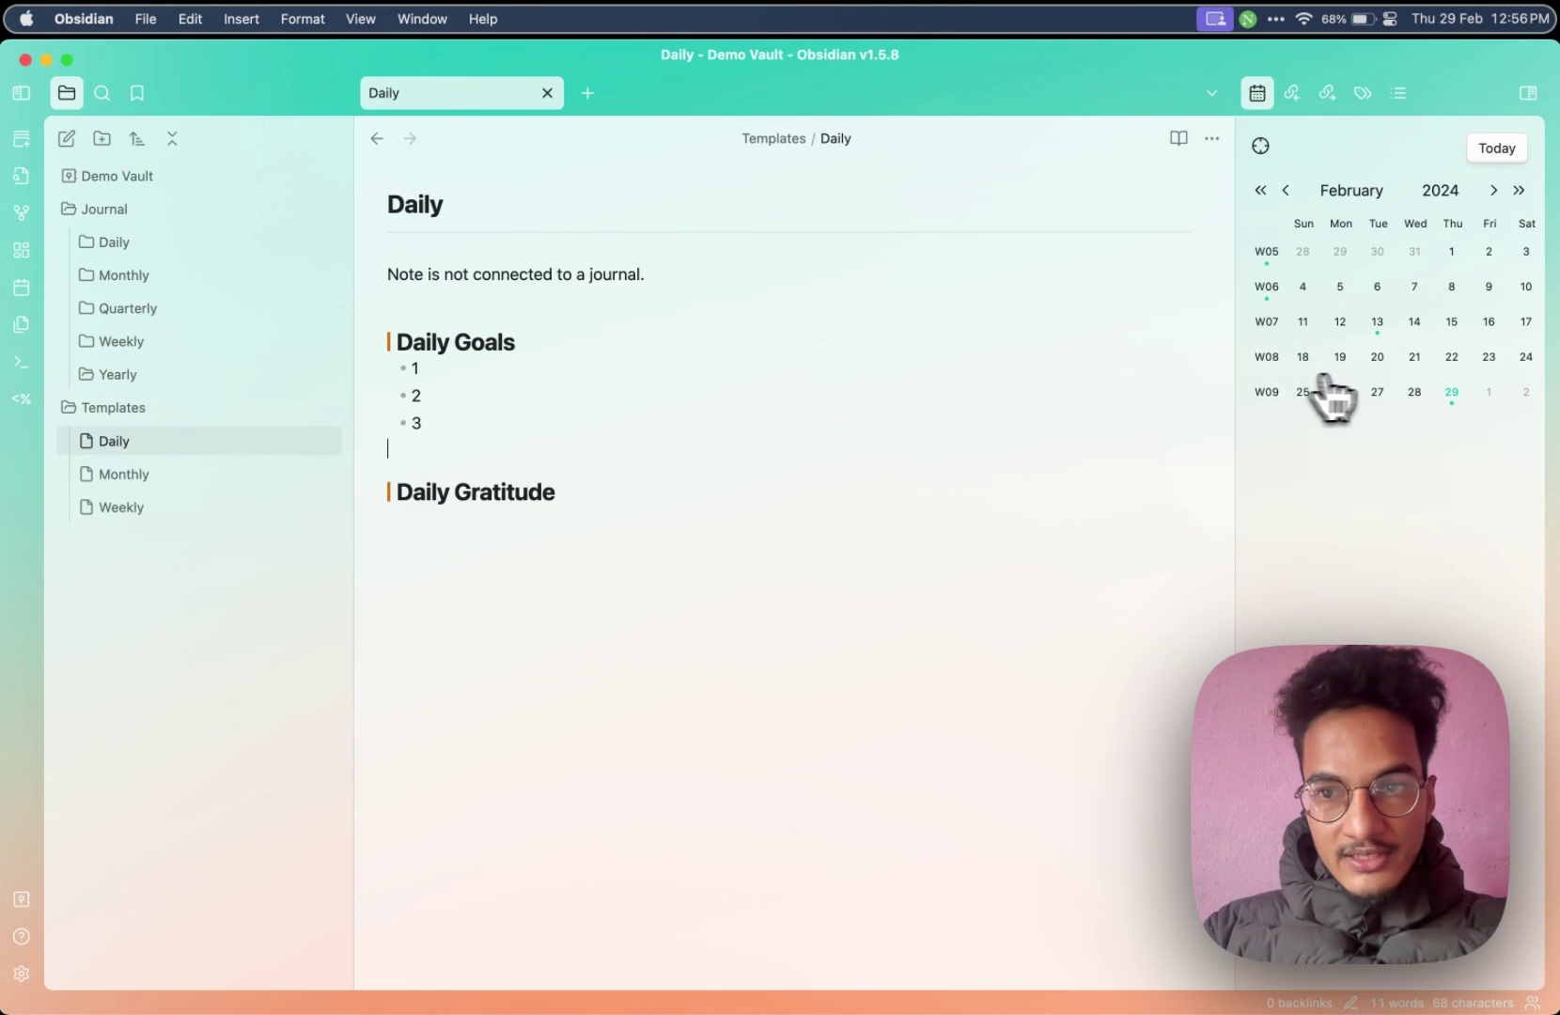
Create the daily note for 20 February 2024 from the calendar and open its W8 weekly note through the navigation block
{"action": "left_click", "coordinate": [1378, 362]}
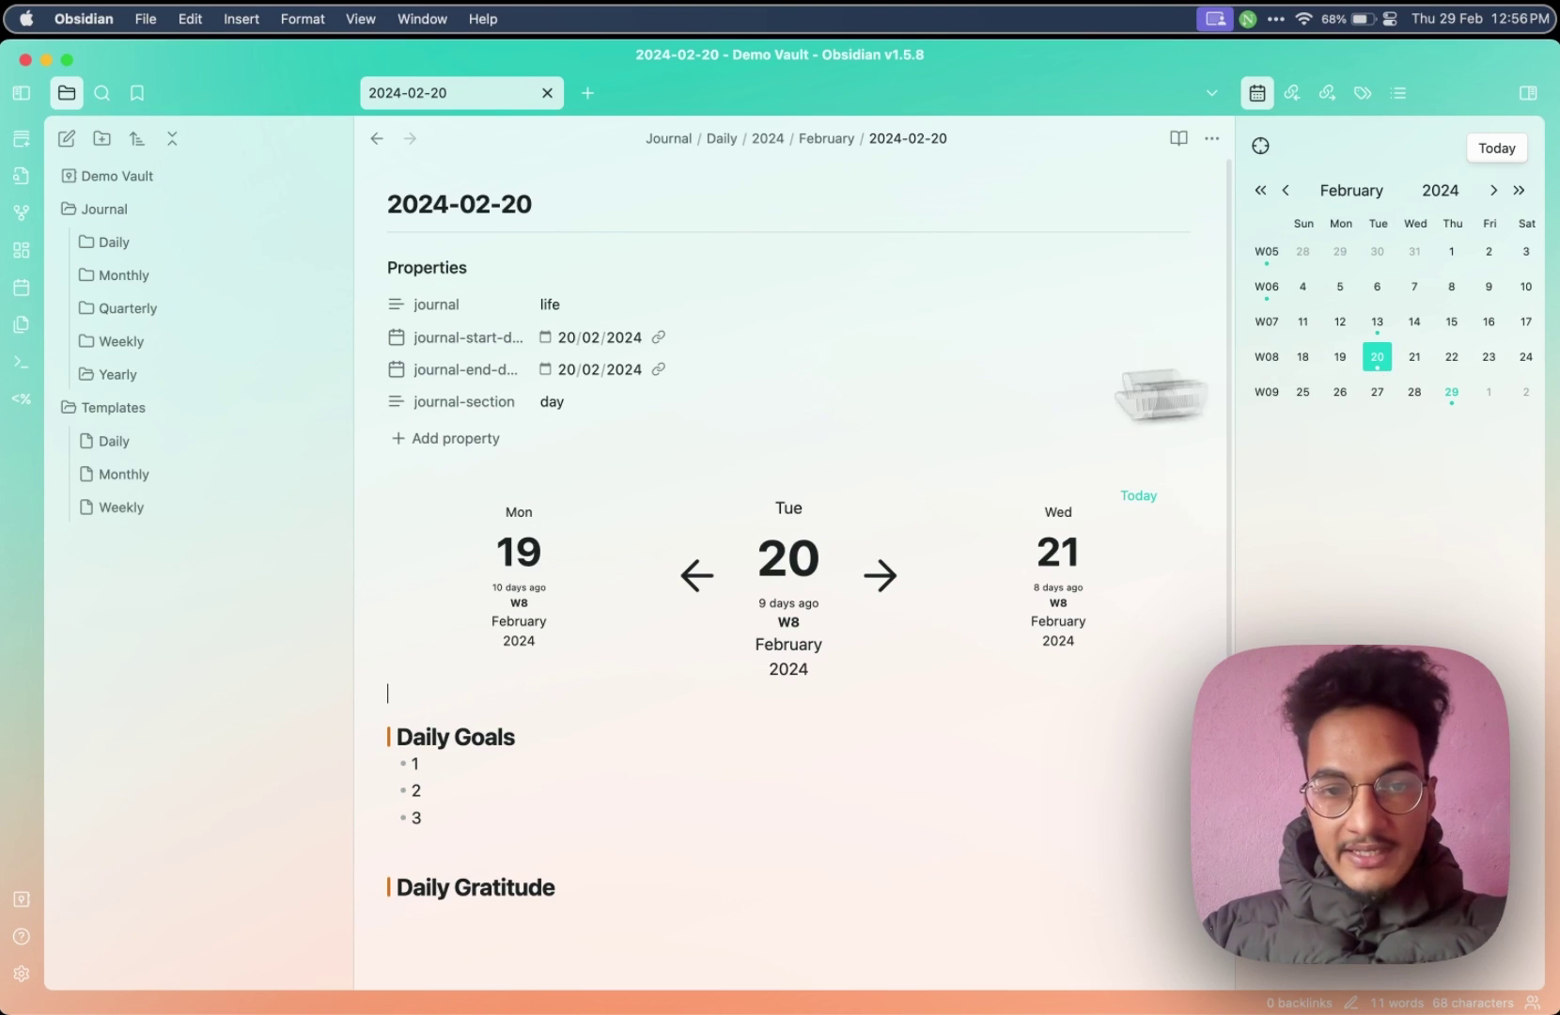
{"action": "scroll", "coordinate": [682, 470], "scroll_direction": "down", "scroll_amount": 2}
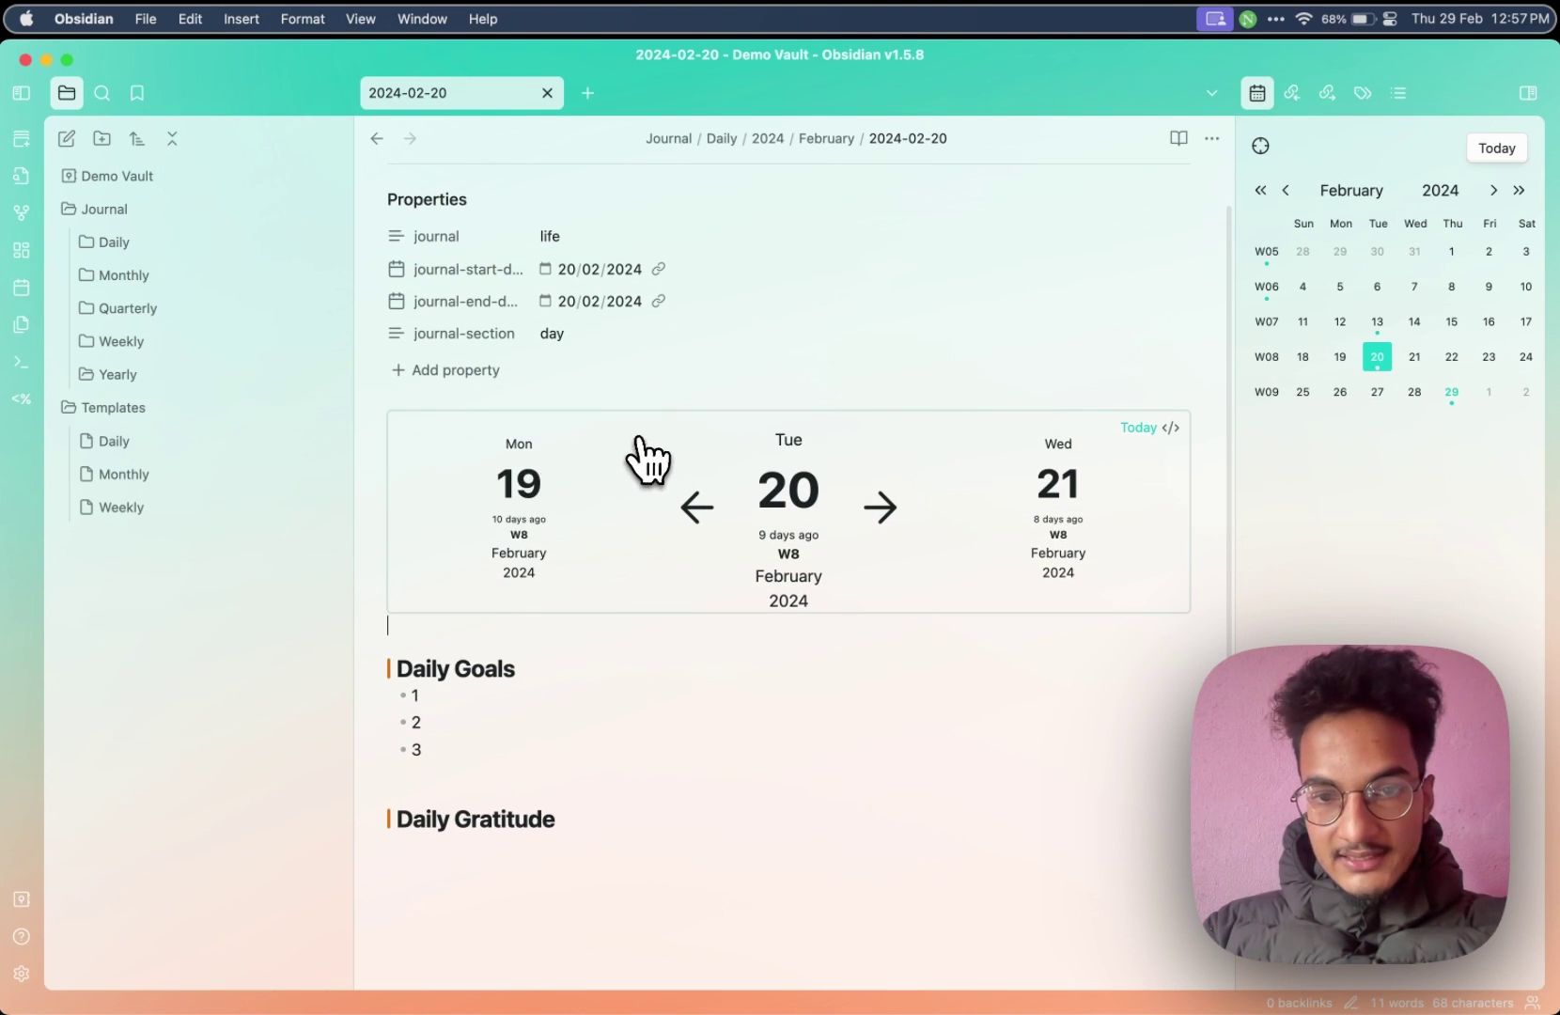
{"action": "key", "text": "super+e"}
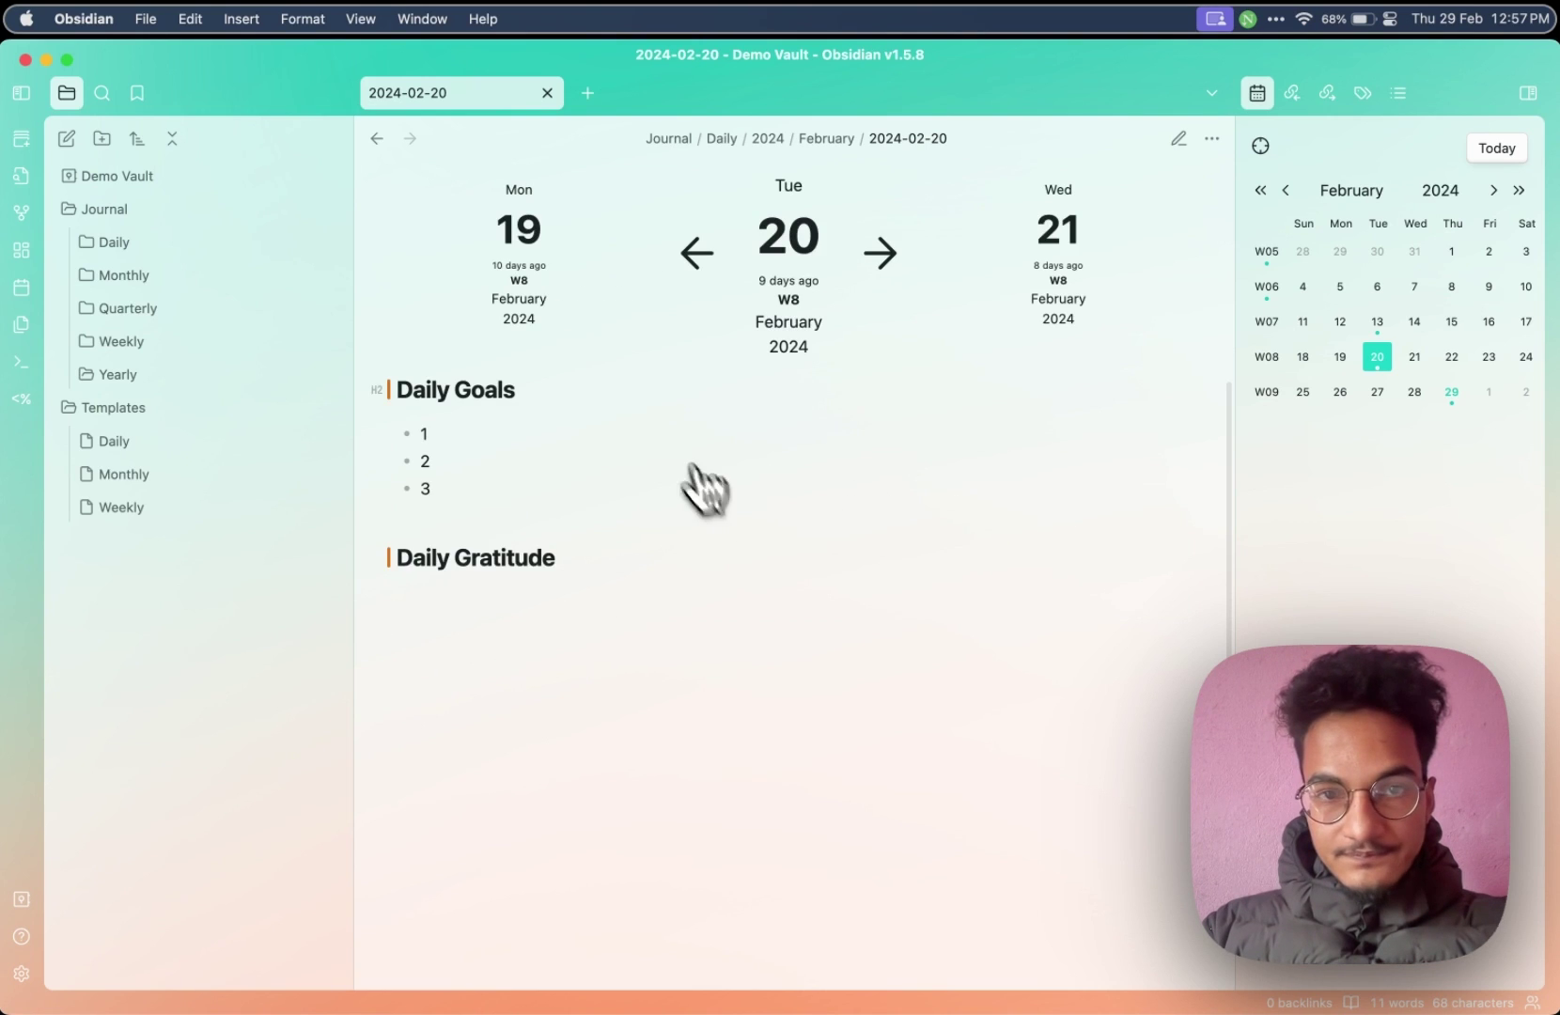
{"action": "scroll", "coordinate": [752, 422], "scroll_direction": "up", "scroll_amount": 5}
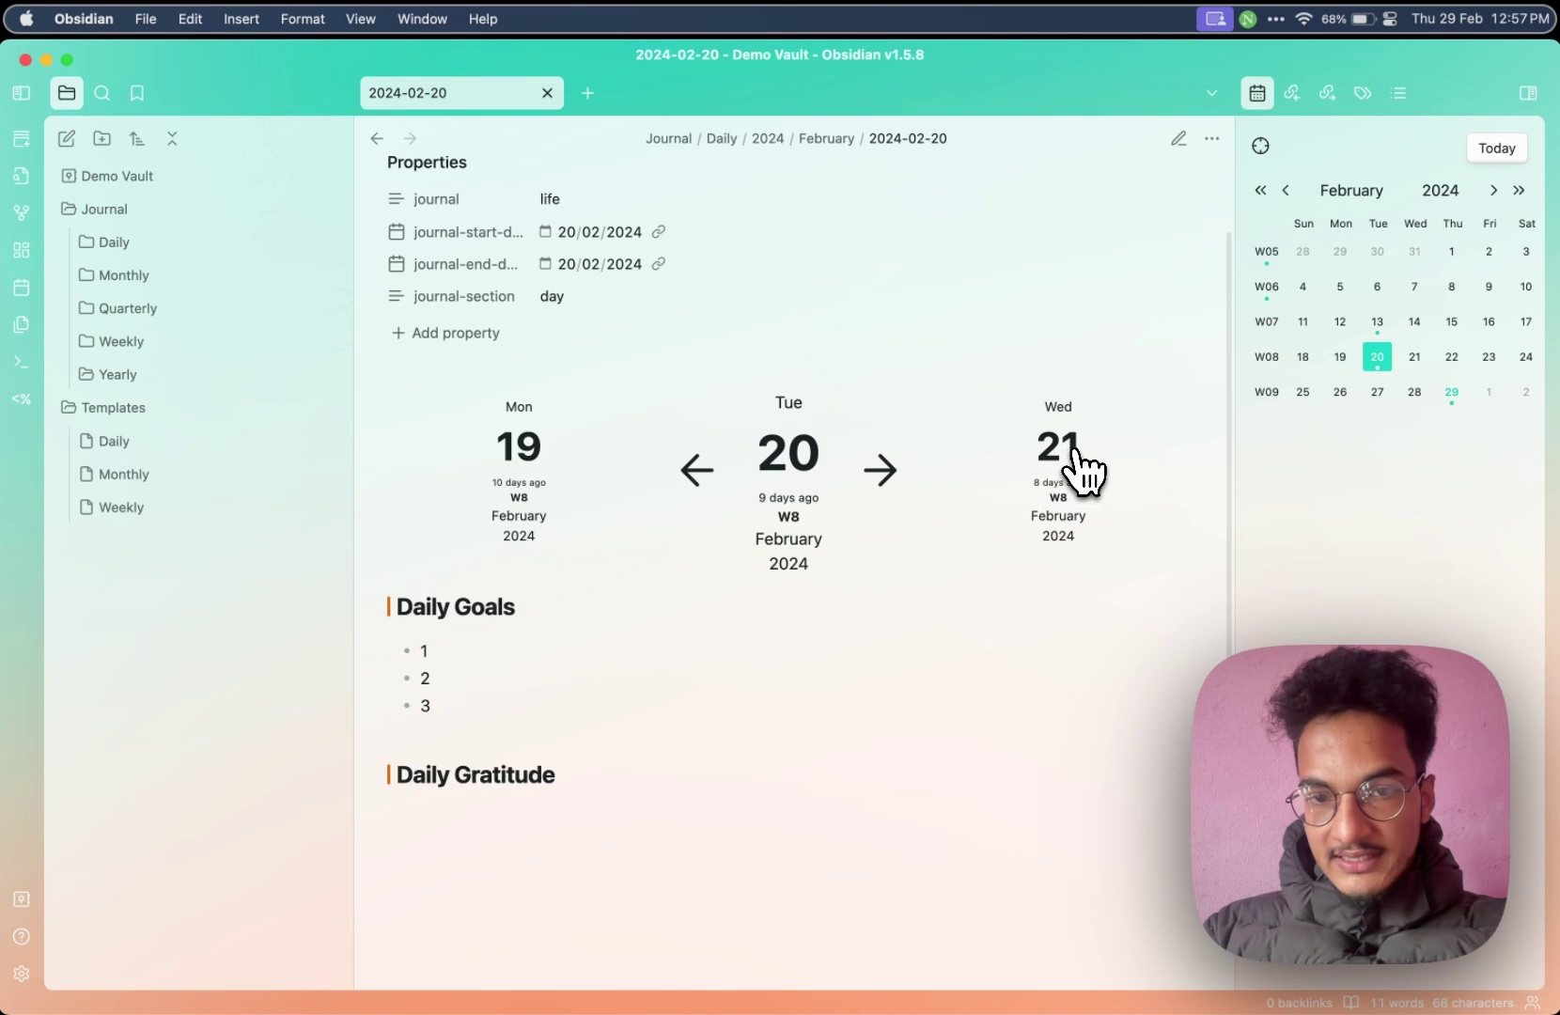
{"action": "left_click_drag", "start_coordinate": [756, 537], "coordinate": [797, 565]}
{"action": "left_click", "coordinate": [783, 568]}
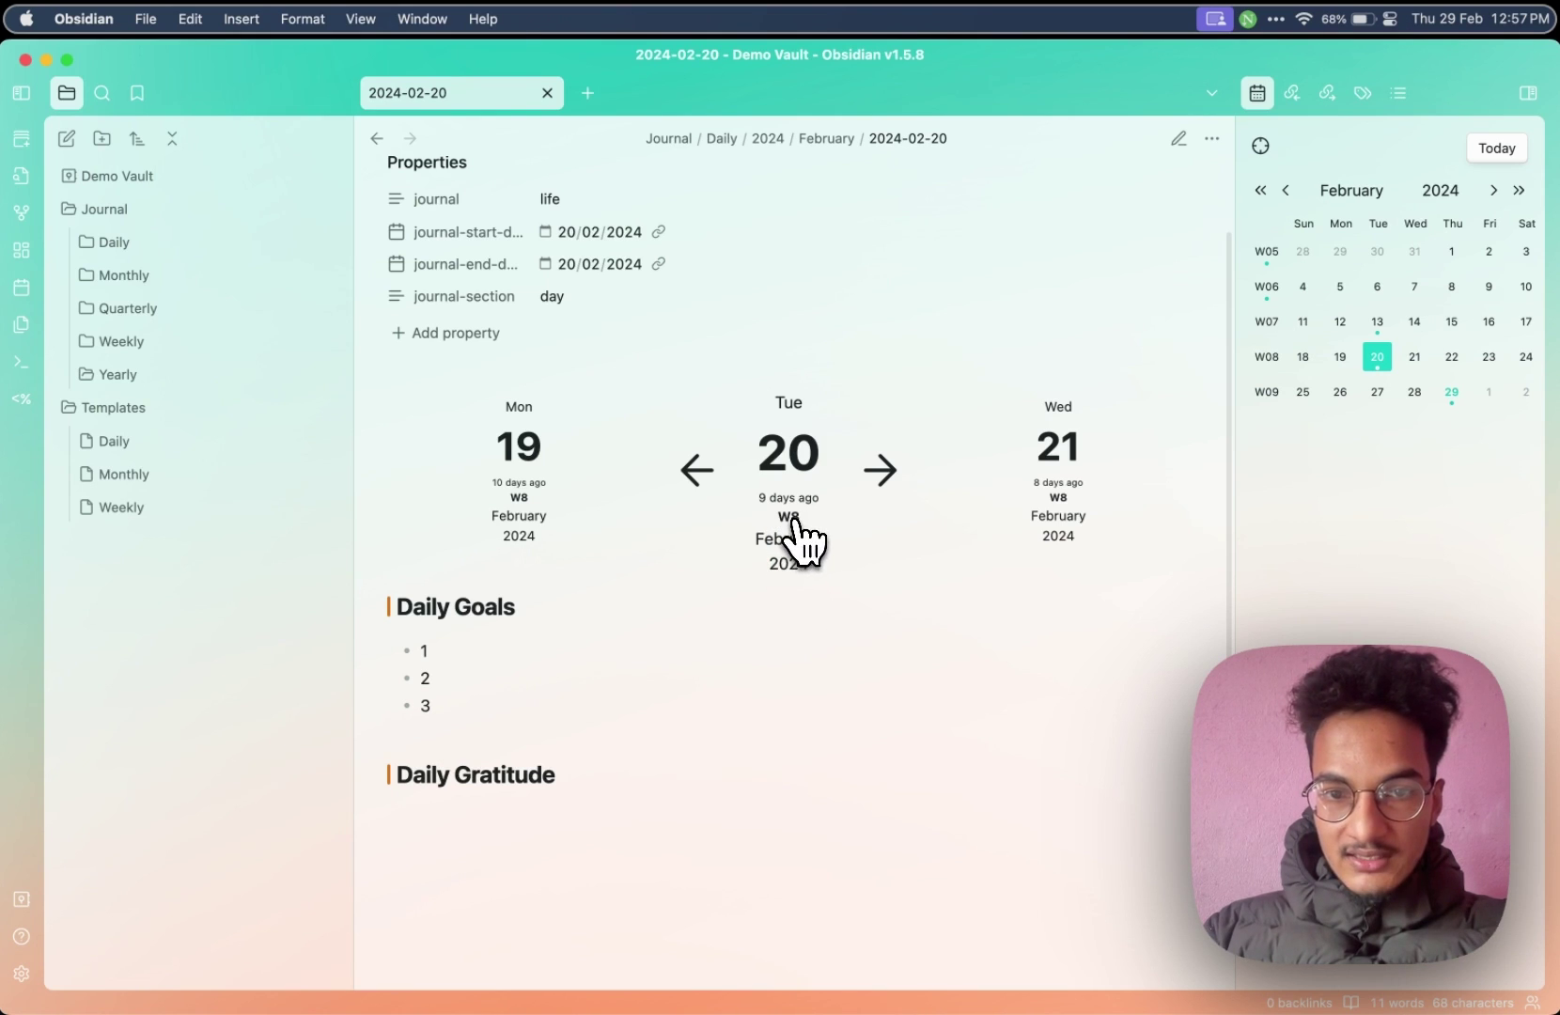
{"action": "left_click", "coordinate": [790, 517]}
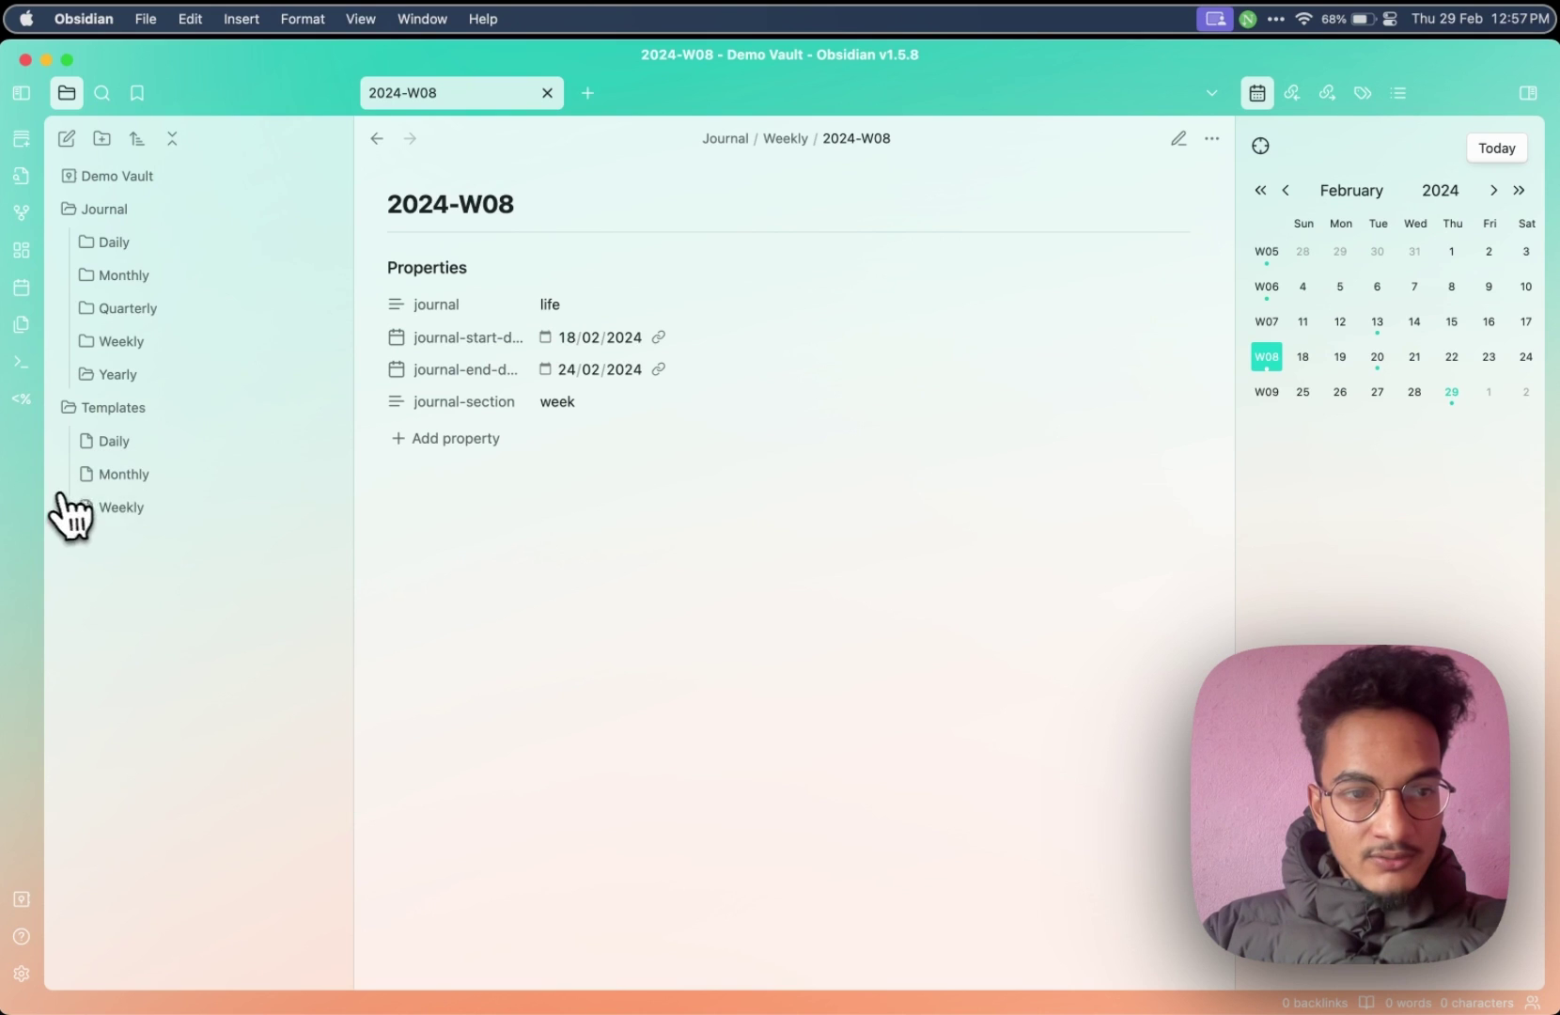
Insert a calendar-nav code block in the Weekly template
{"action": "left_click", "coordinate": [114, 508]}
{"action": "key", "text": "super+e"}
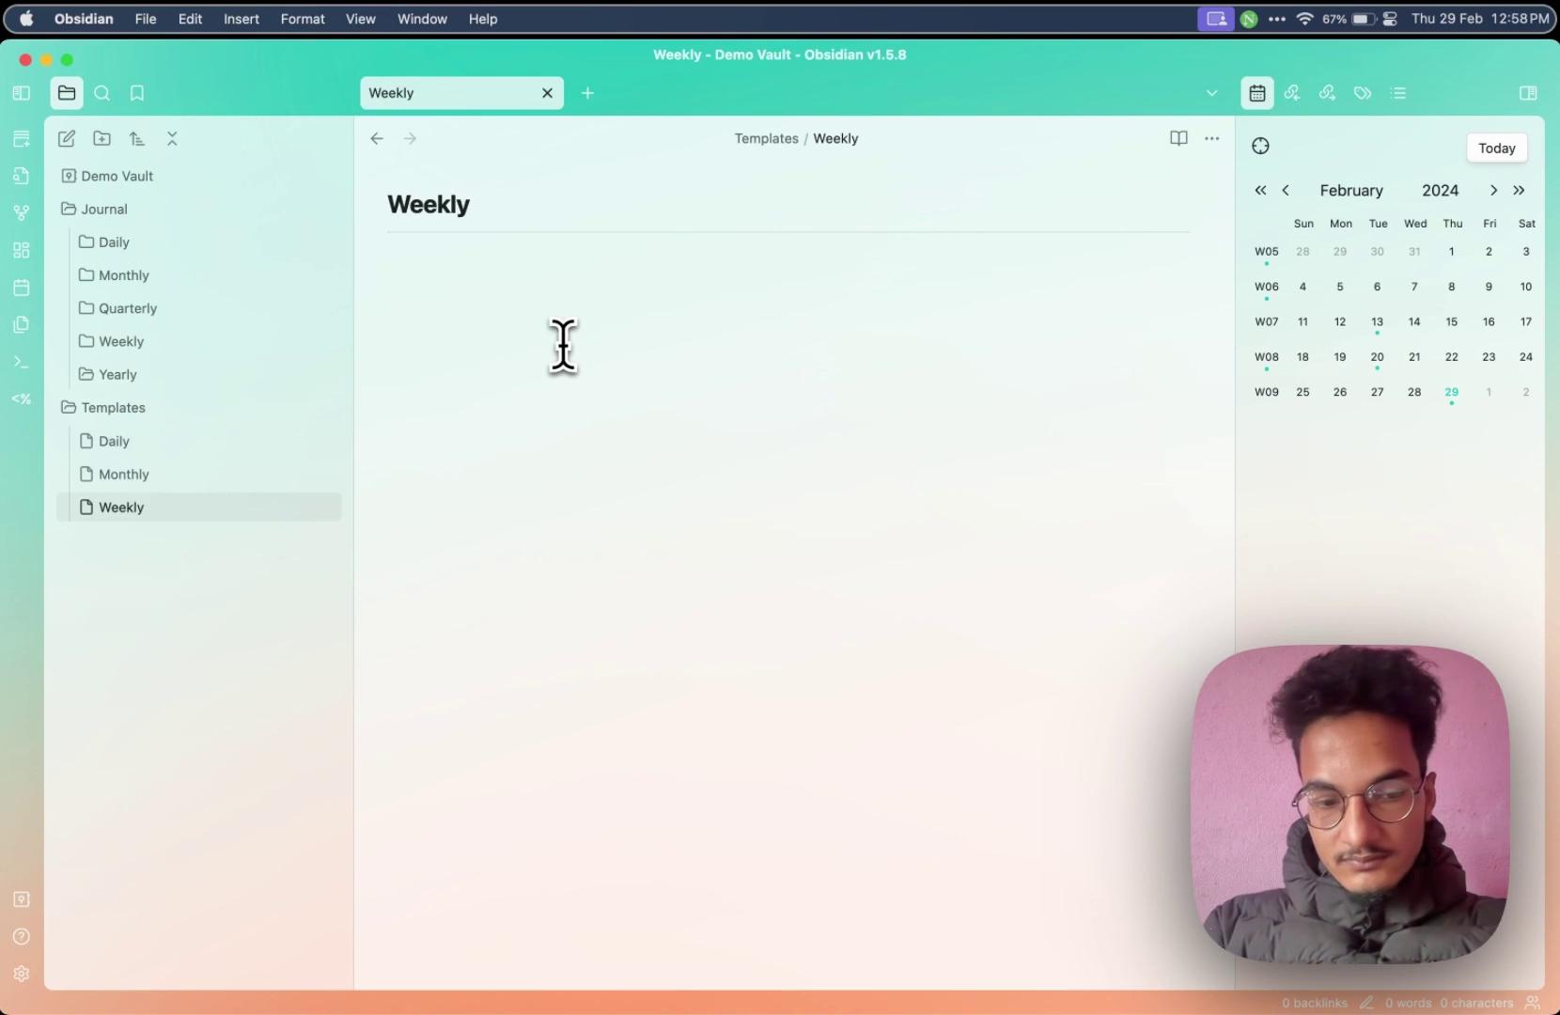
{"action": "type", "text": "```cal ```"}
{"action": "key", "text": "super+z"}
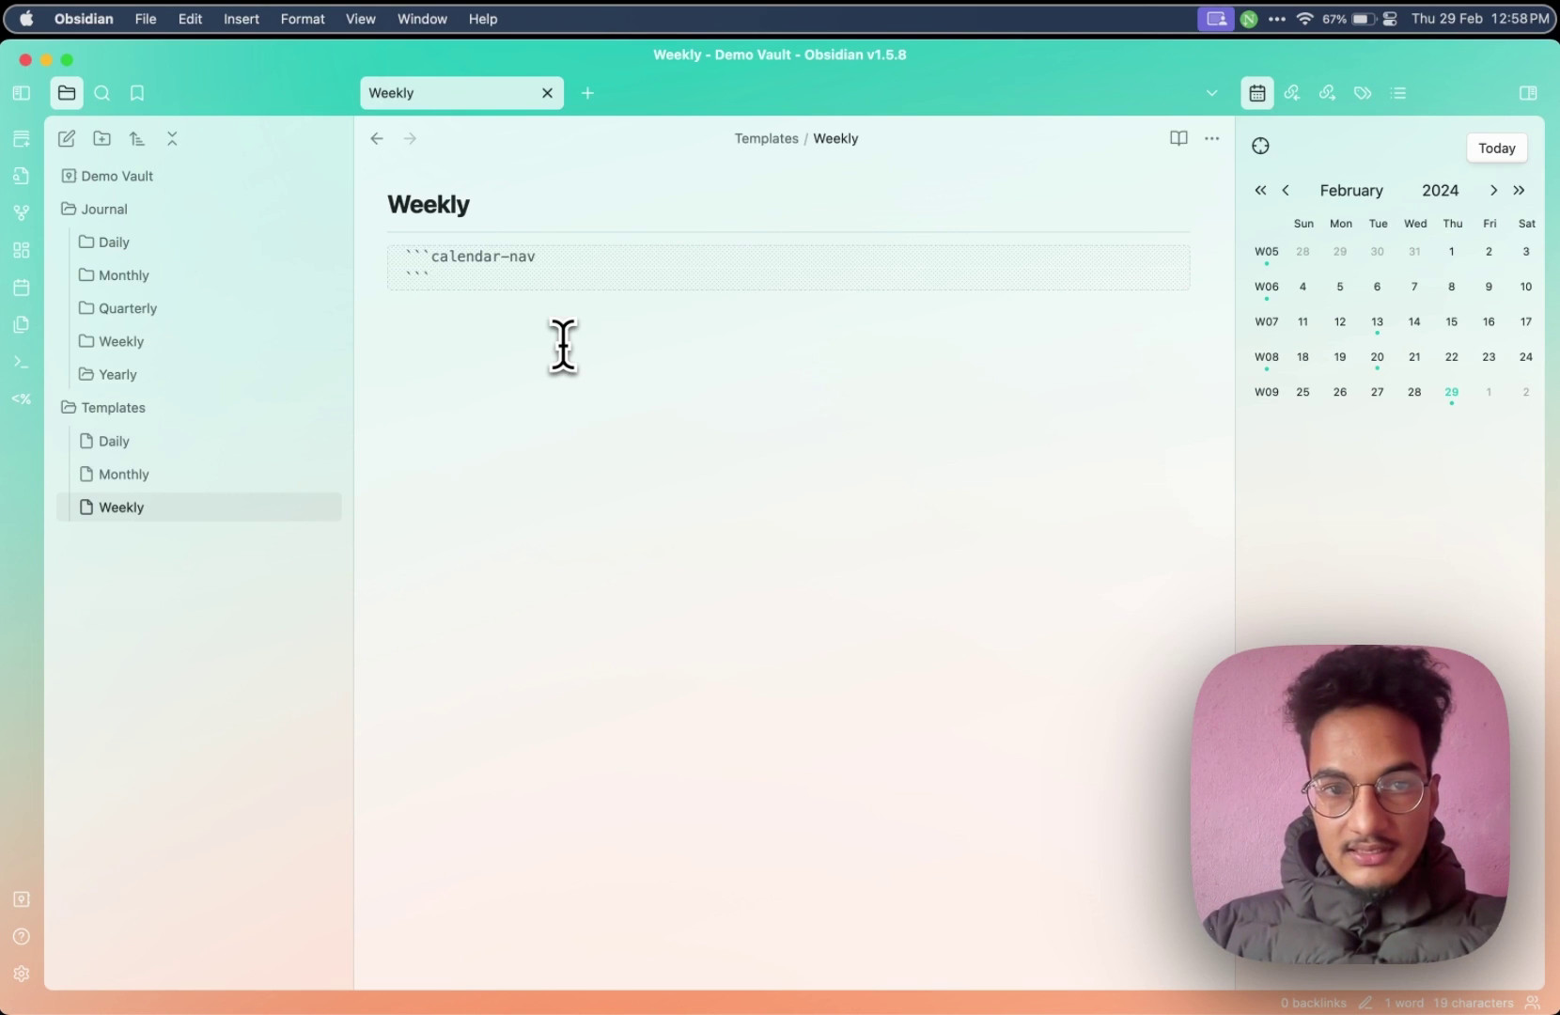
Add level-two headings Weekly Goals and Gratitude below the code block in the Weekly template
{"action": "key", "text": "Return"}
{"action": "key", "text": "Return"}
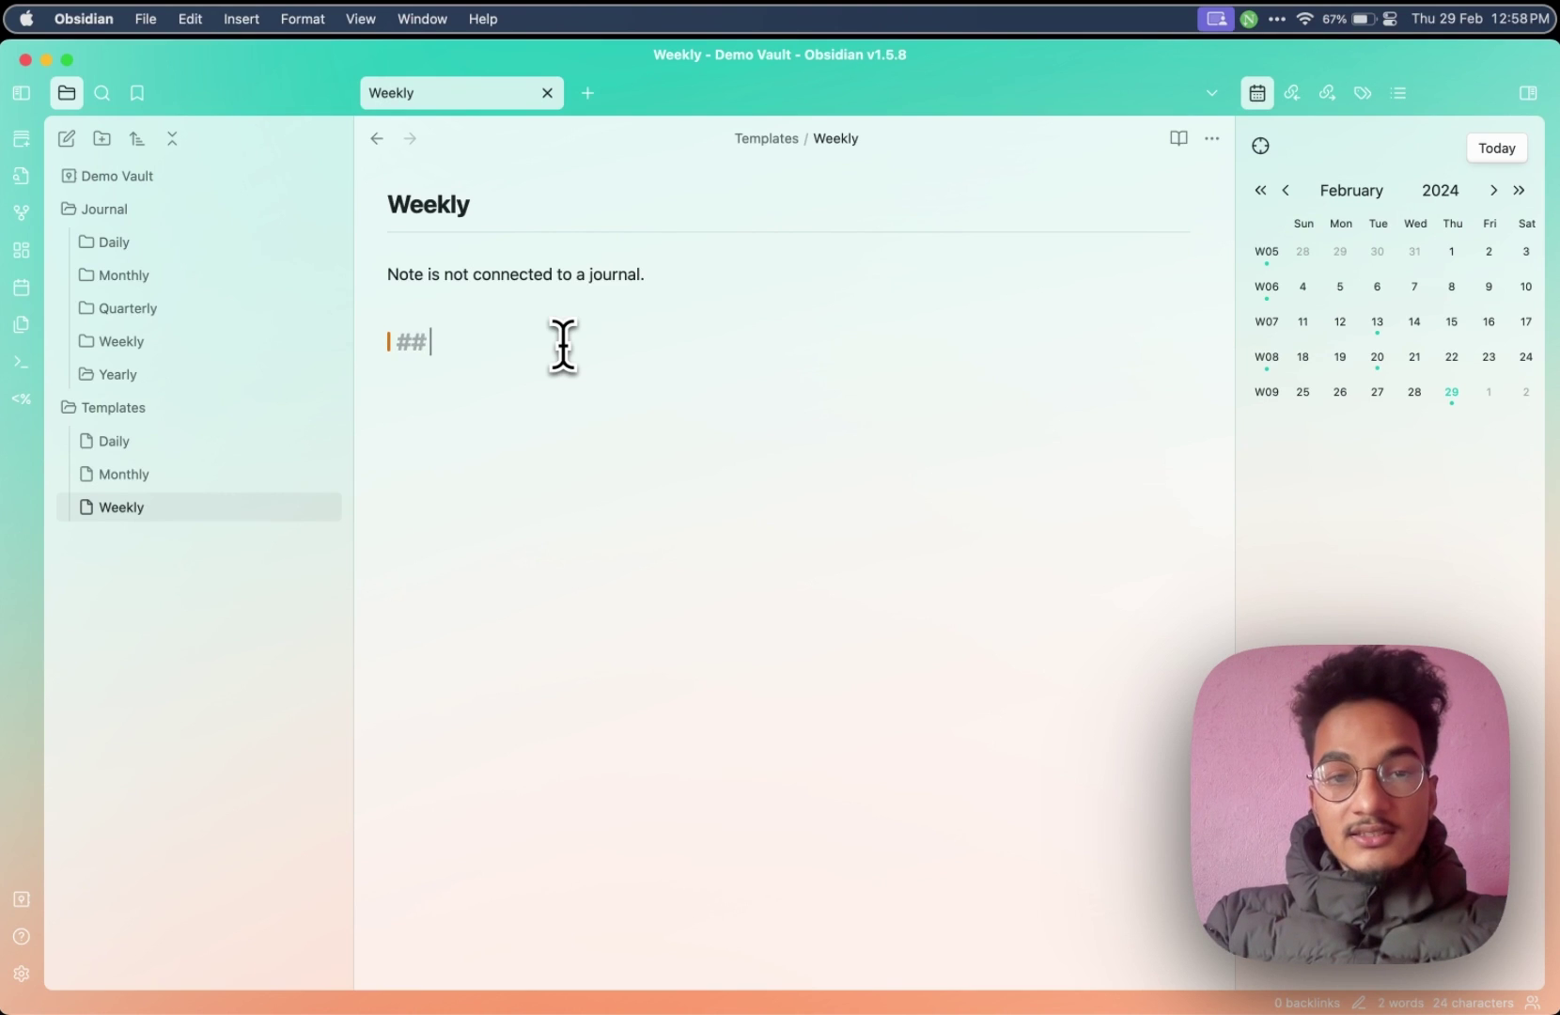
{"action": "type", "text": "## Weekly Goa"}
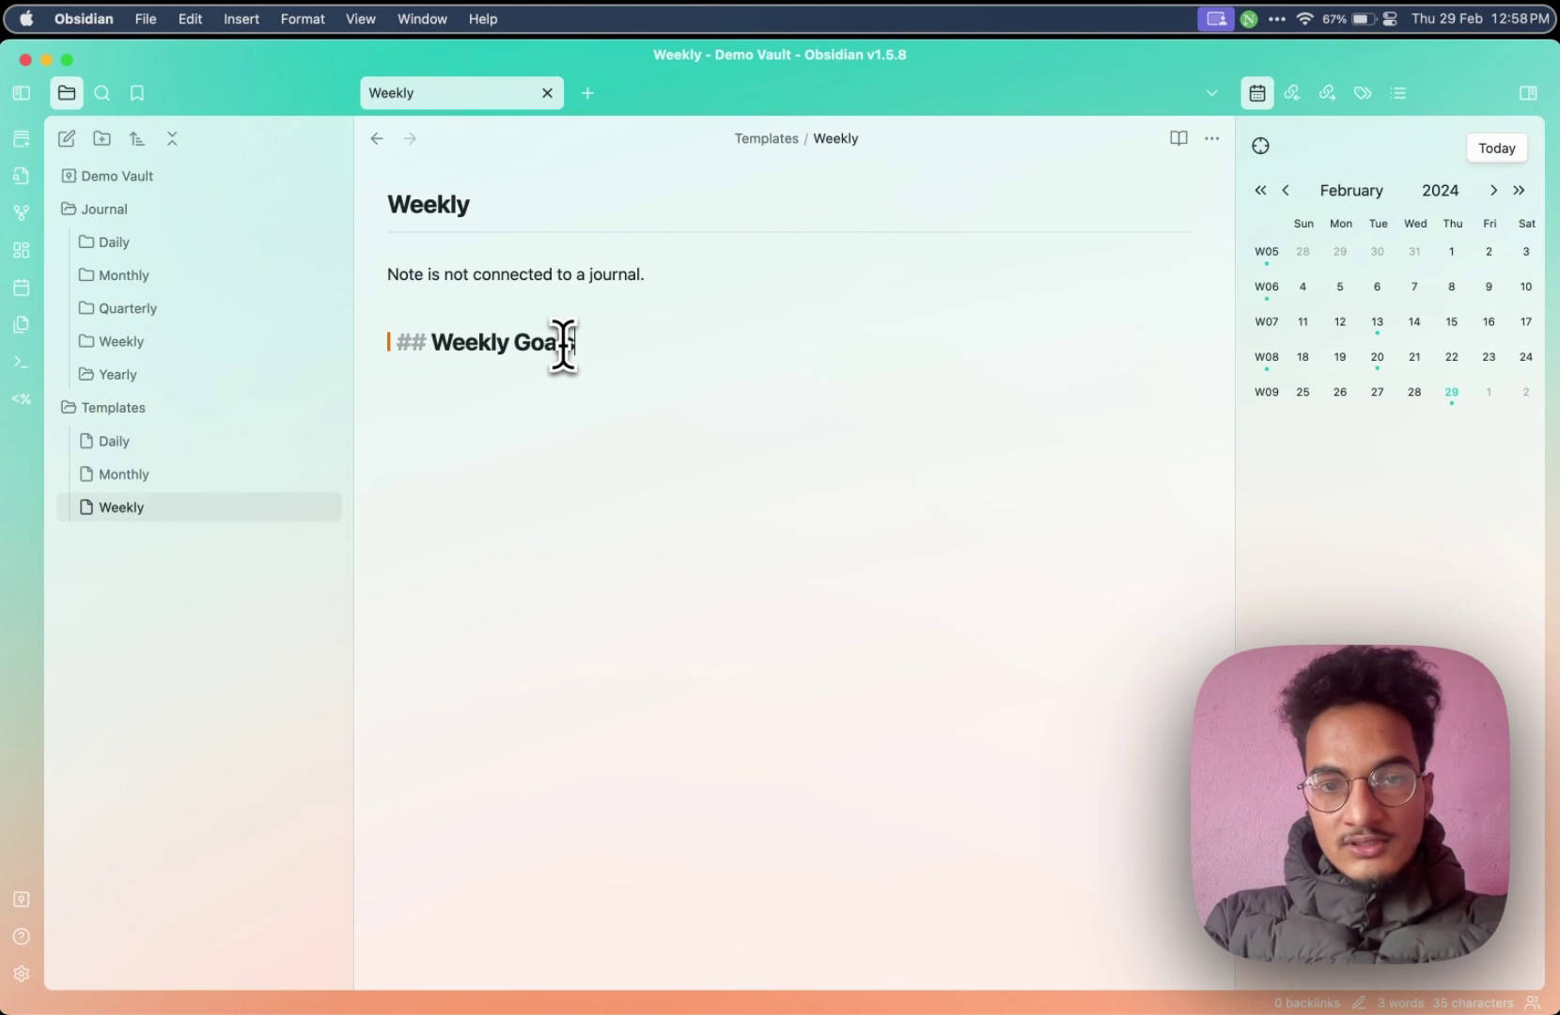
{"action": "type", "text": "ls"}
{"action": "key", "text": "Return"}
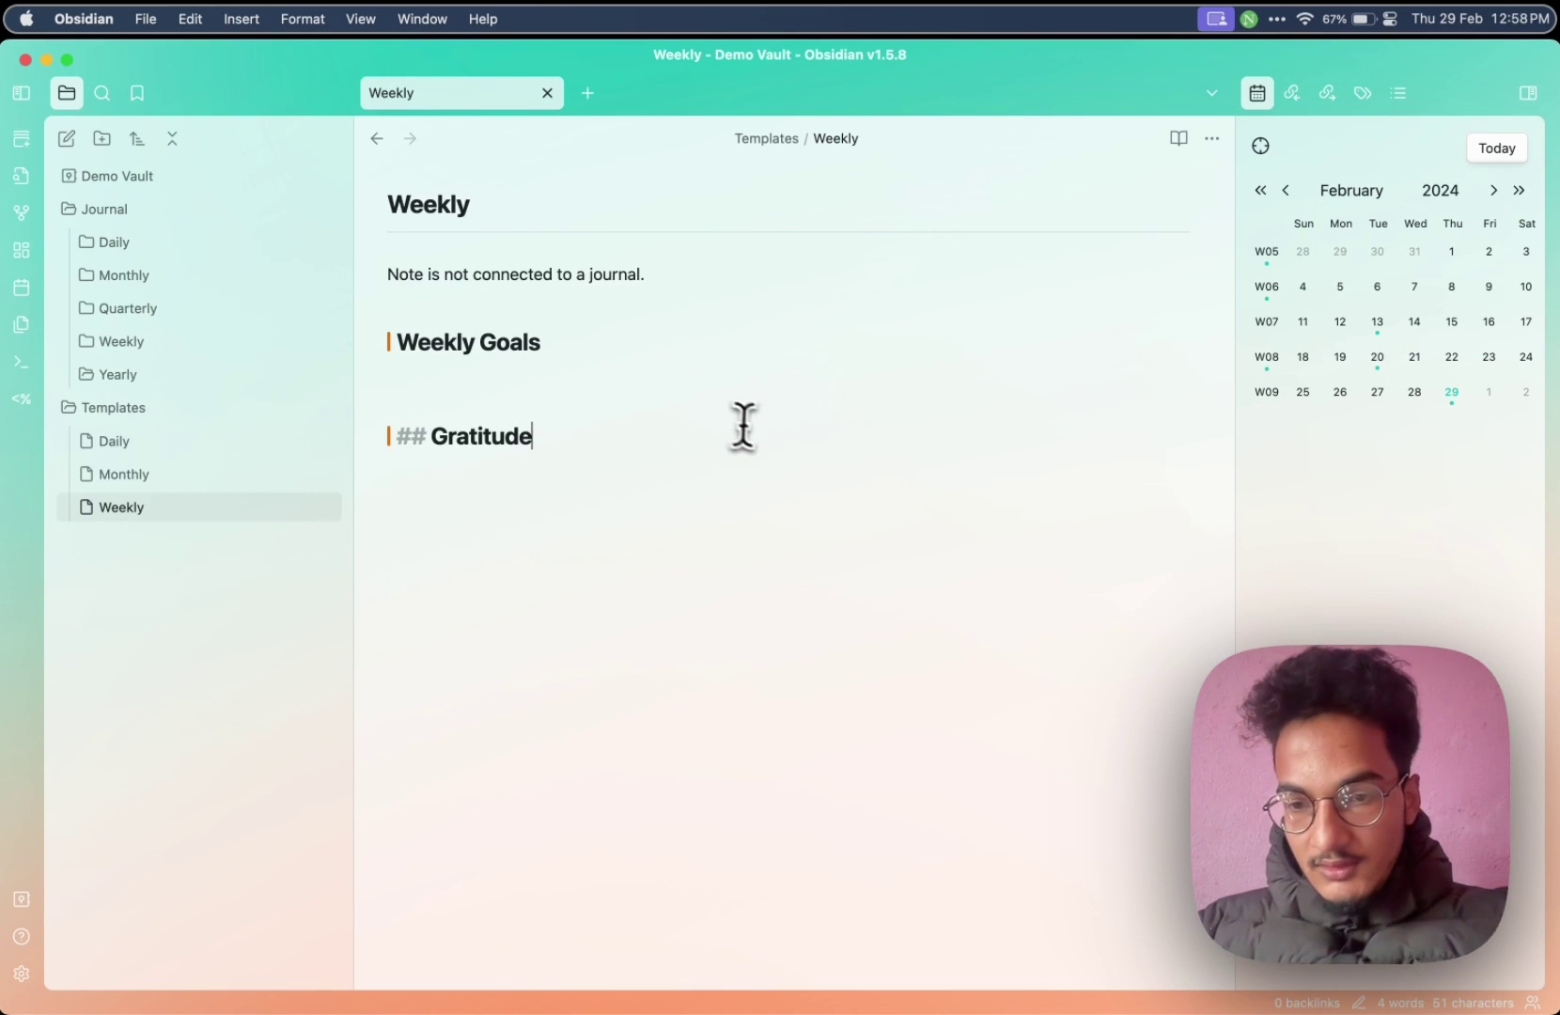
{"action": "key", "text": "super+shift+Left"}
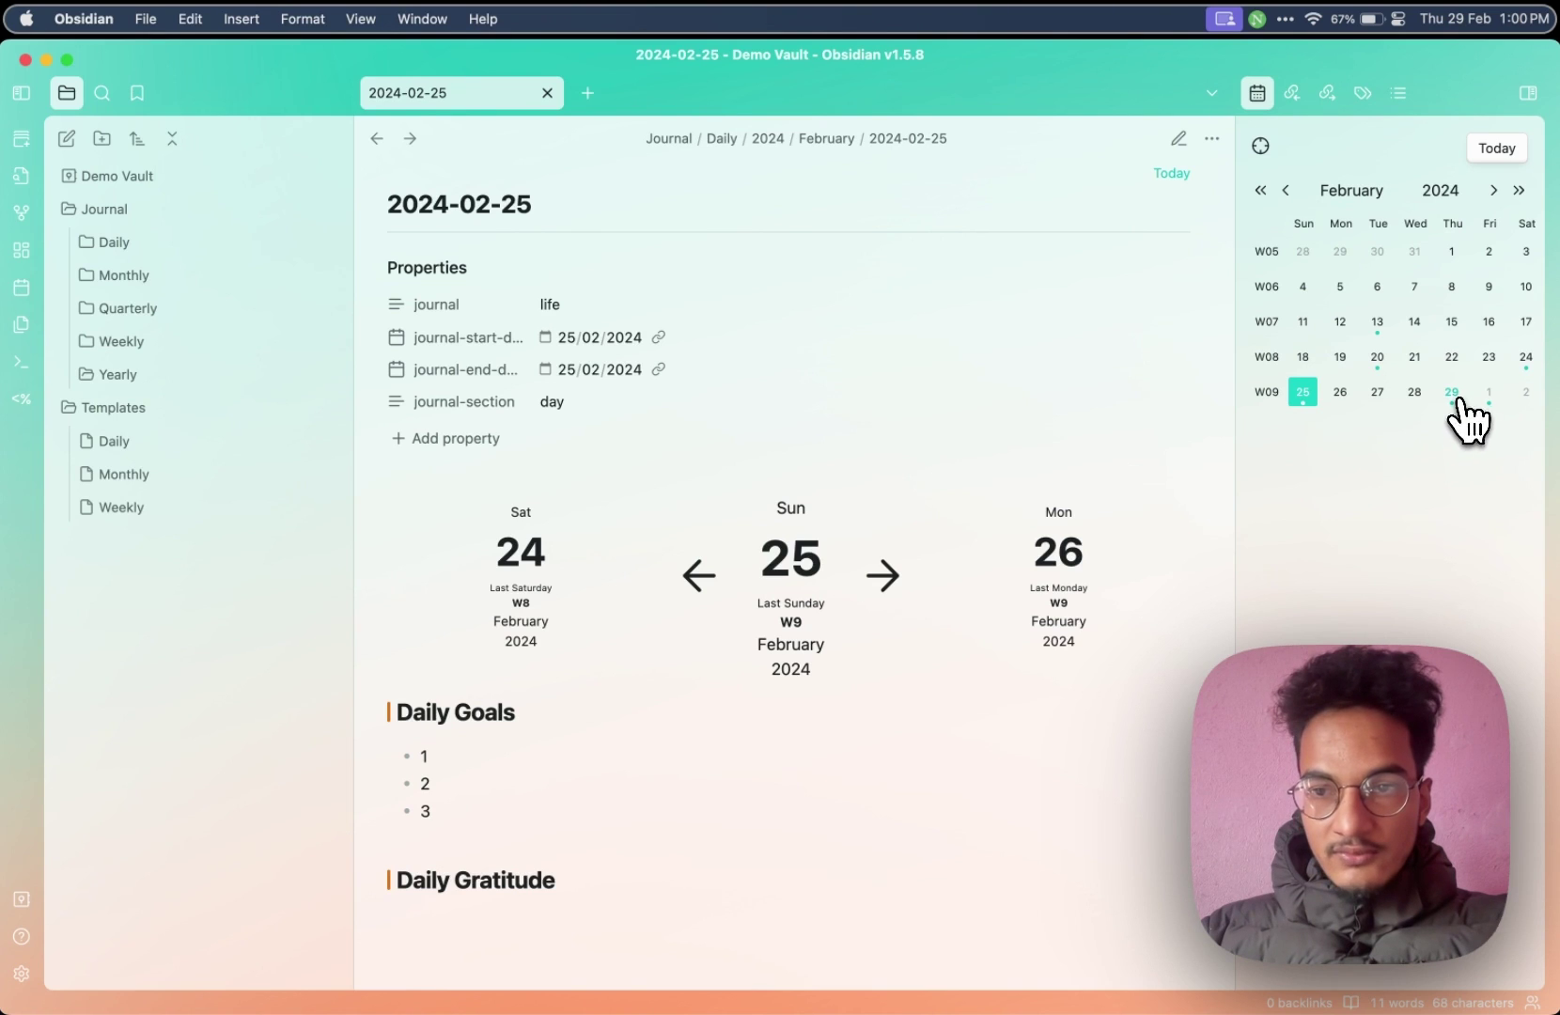
Create the W9 weekly note from the 29 February 2024 daily note's navigation block and review it in reading view
{"action": "left_click", "coordinate": [1456, 400]}
{"action": "scroll", "coordinate": [835, 759], "scroll_direction": "down", "scroll_amount": 3}
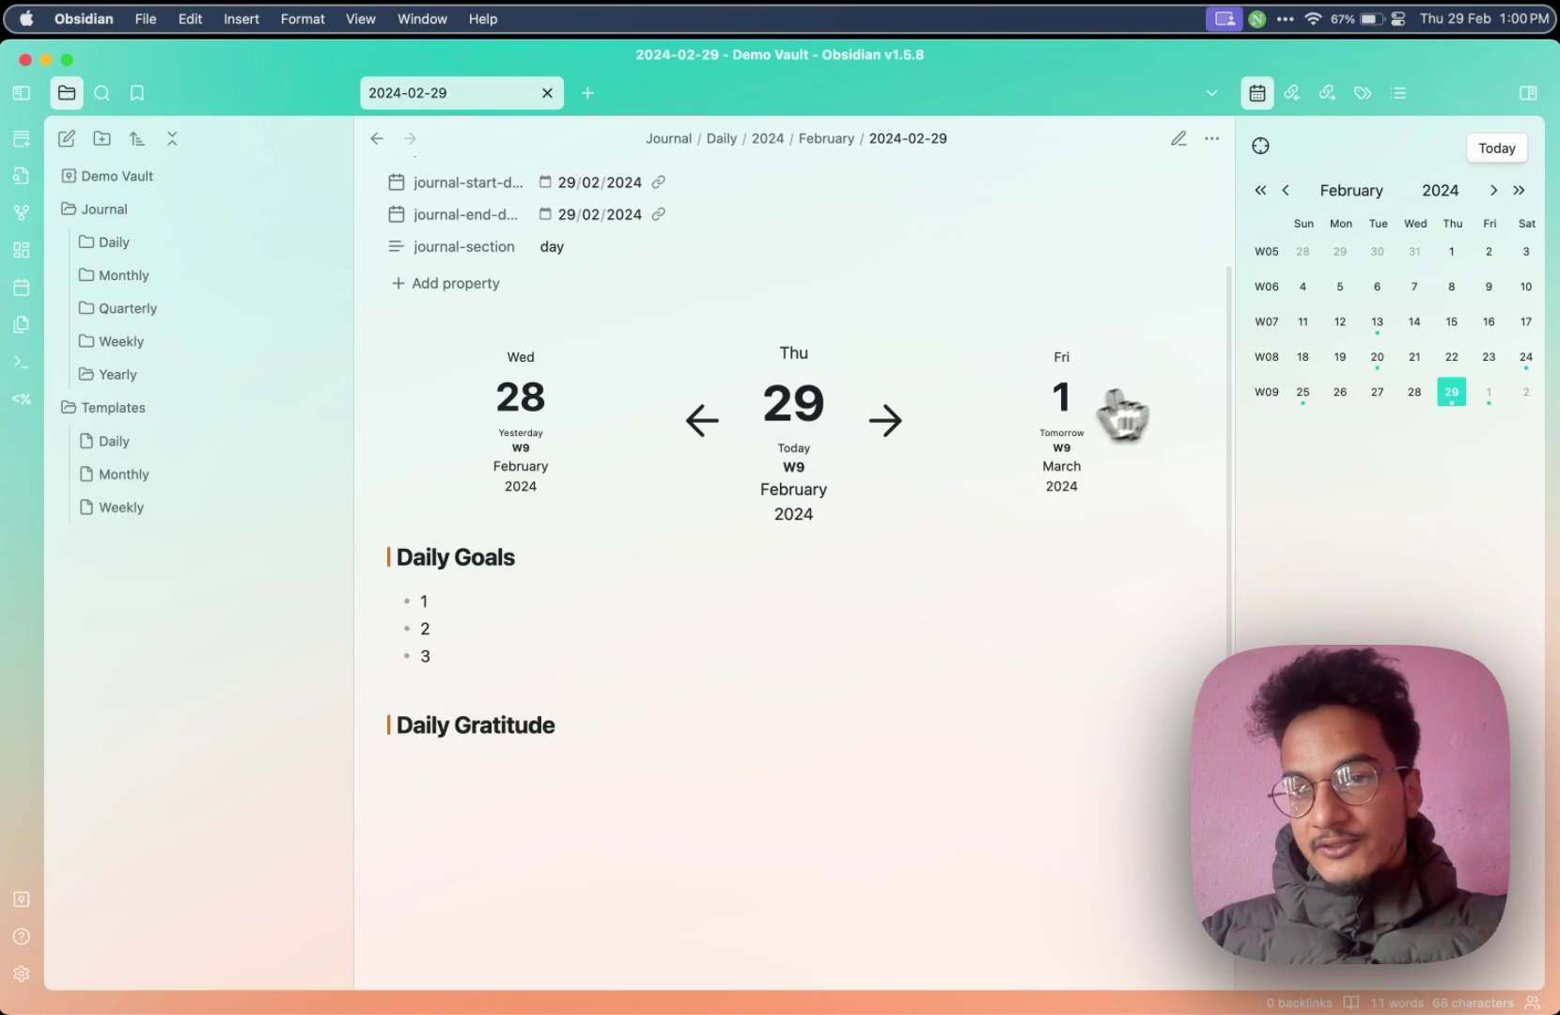
{"action": "left_click", "coordinate": [798, 471]}
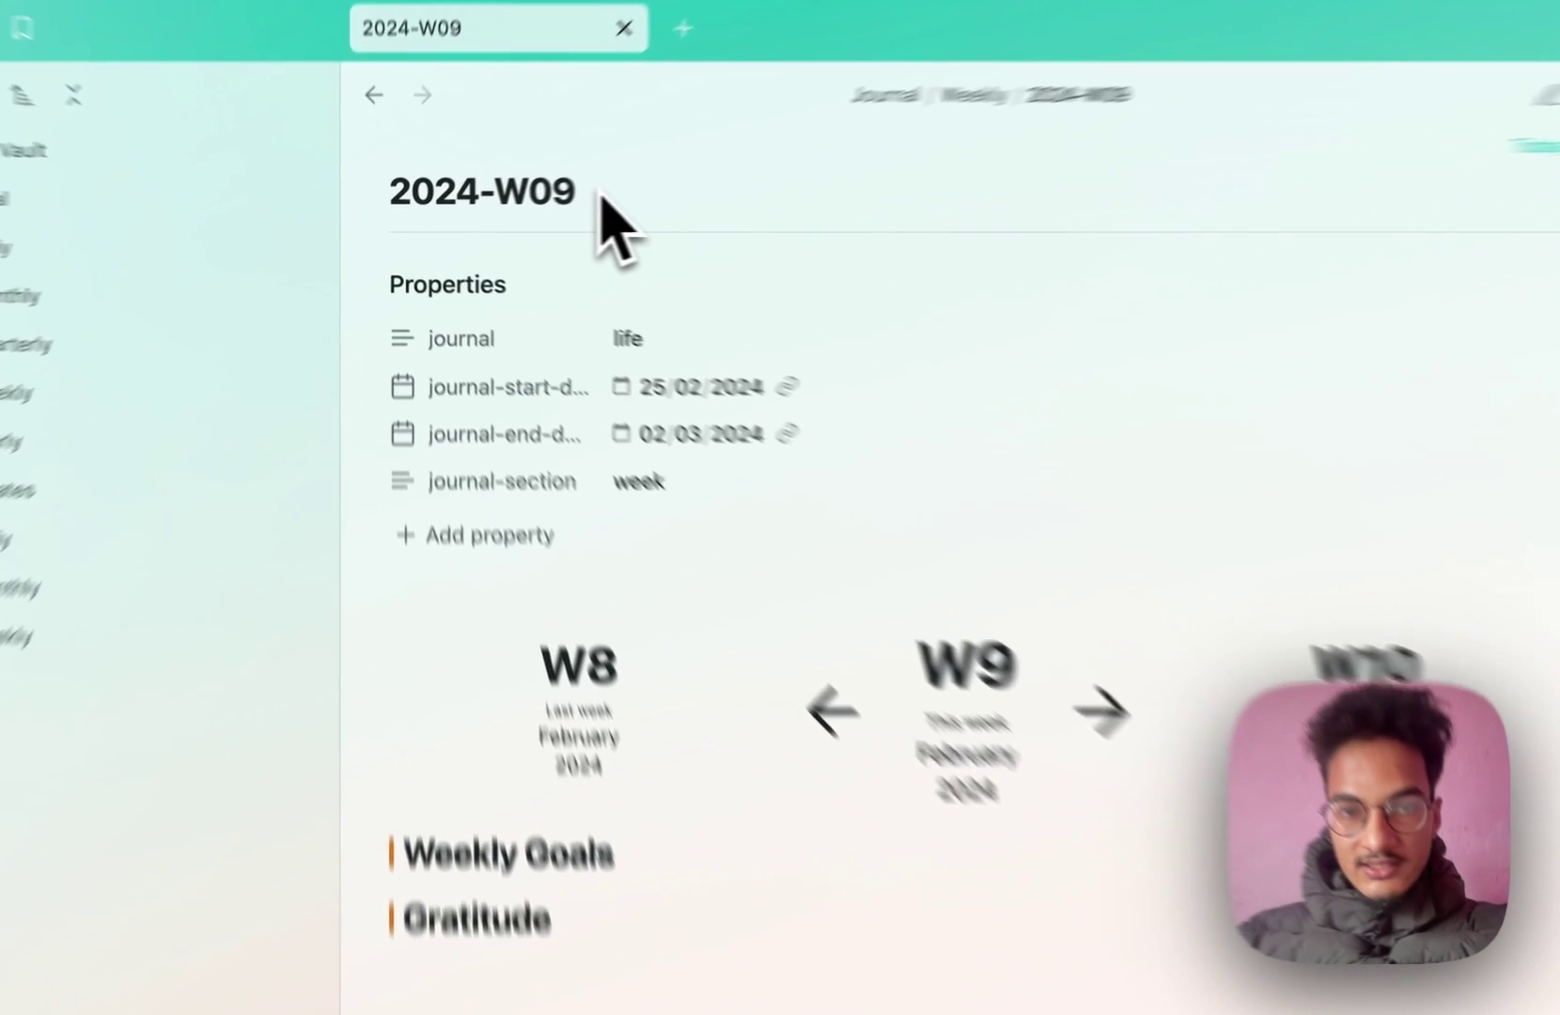
{"action": "left_click", "coordinate": [713, 670]}
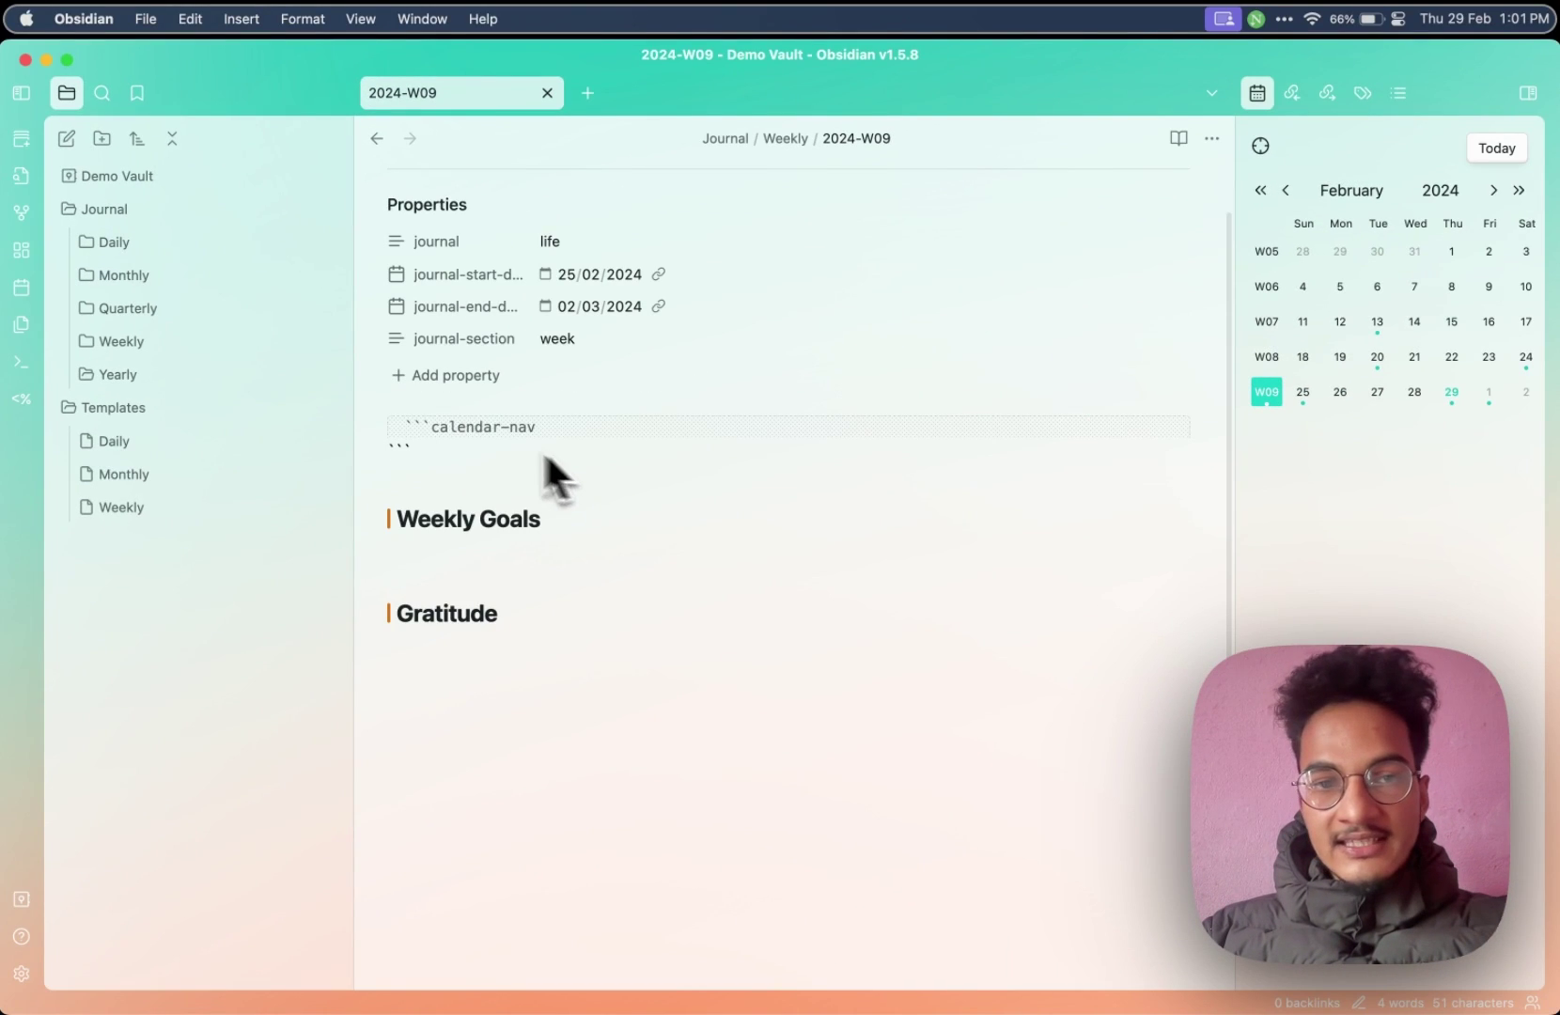
{"action": "key", "text": "super+e"}
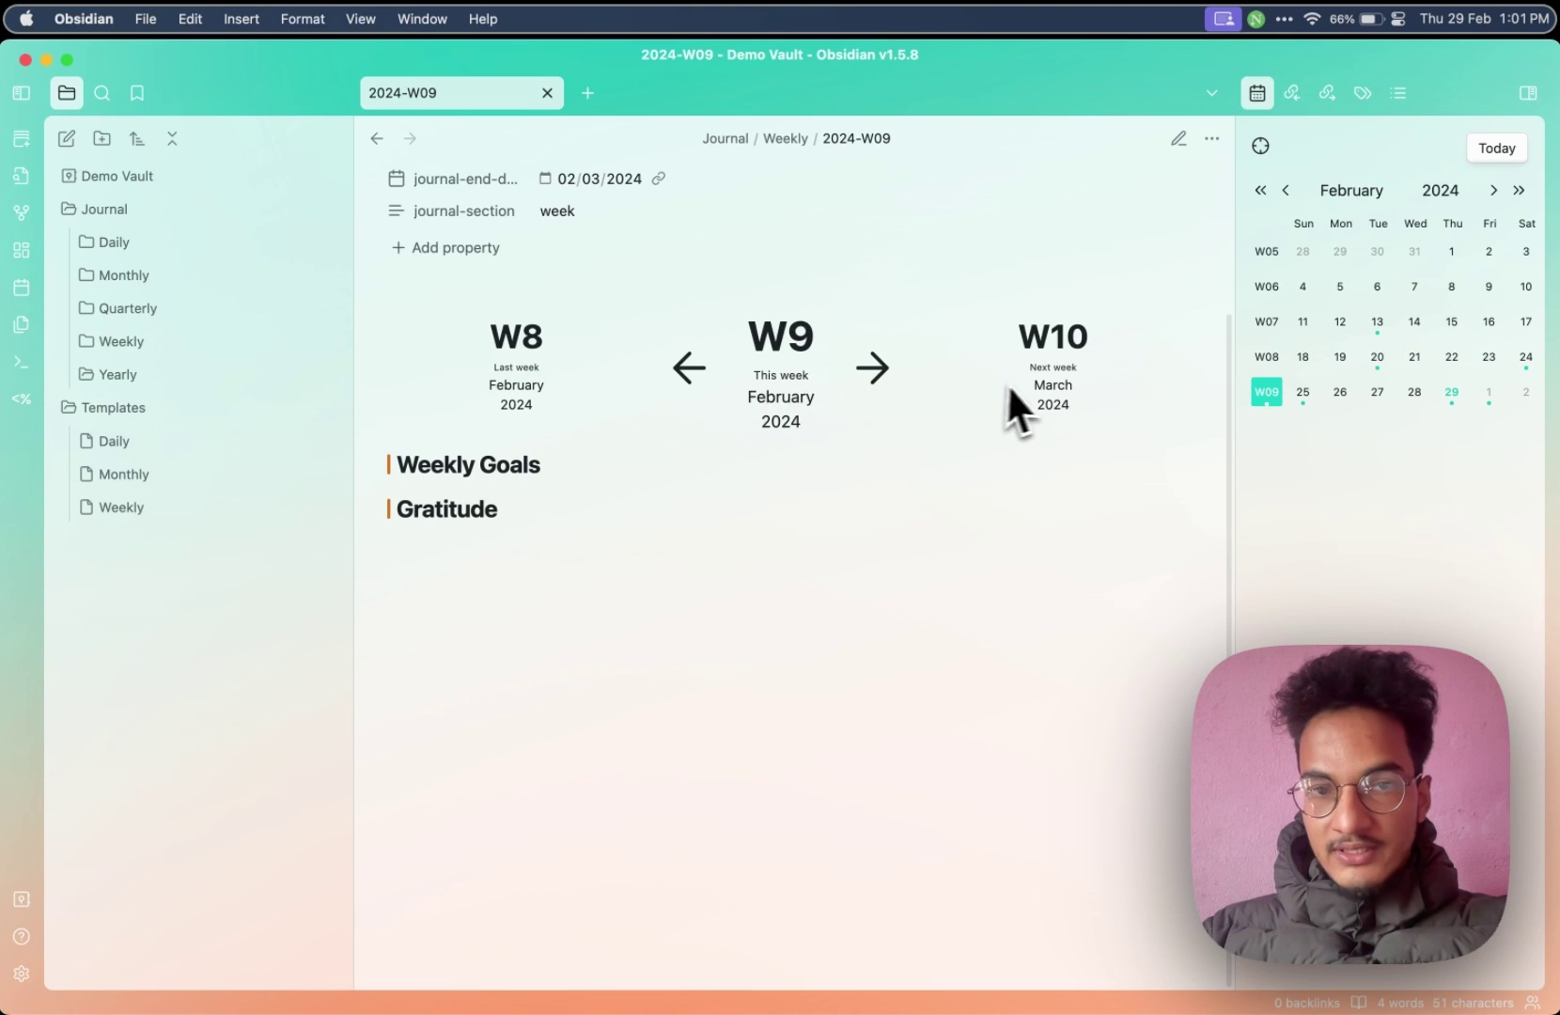
{"action": "scroll", "coordinate": [827, 439], "scroll_direction": "up", "scroll_amount": 4}
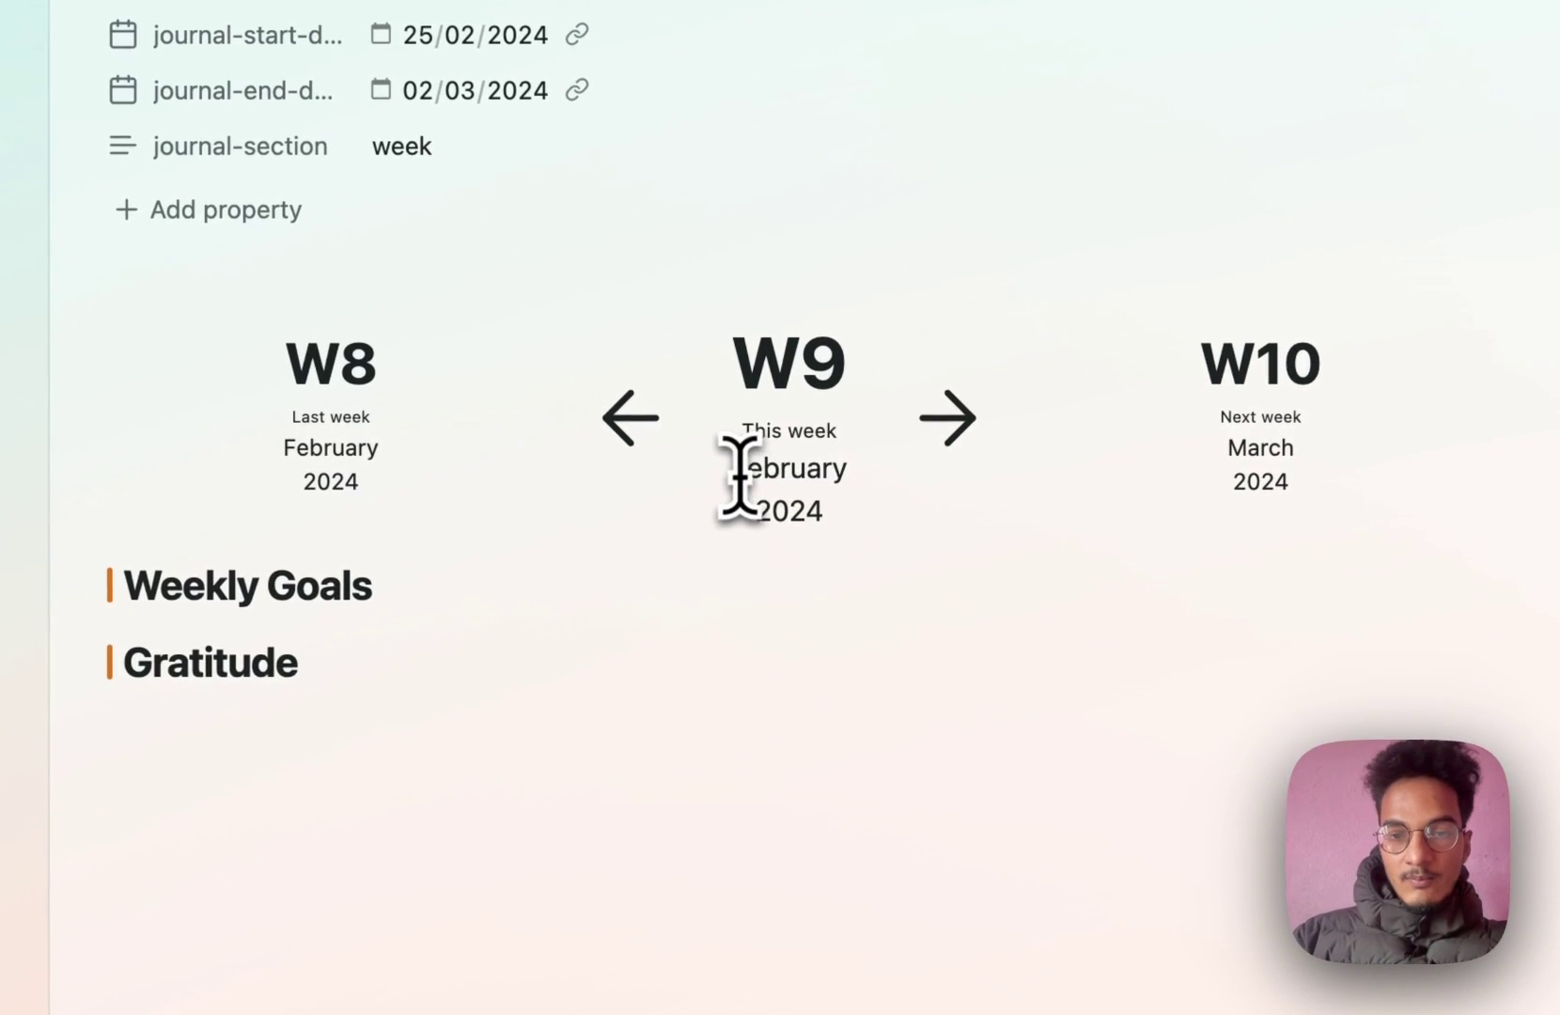
{"action": "left_click_drag", "start_coordinate": [750, 587], "coordinate": [775, 588]}
{"action": "left_click_drag", "start_coordinate": [758, 512], "coordinate": [825, 546]}
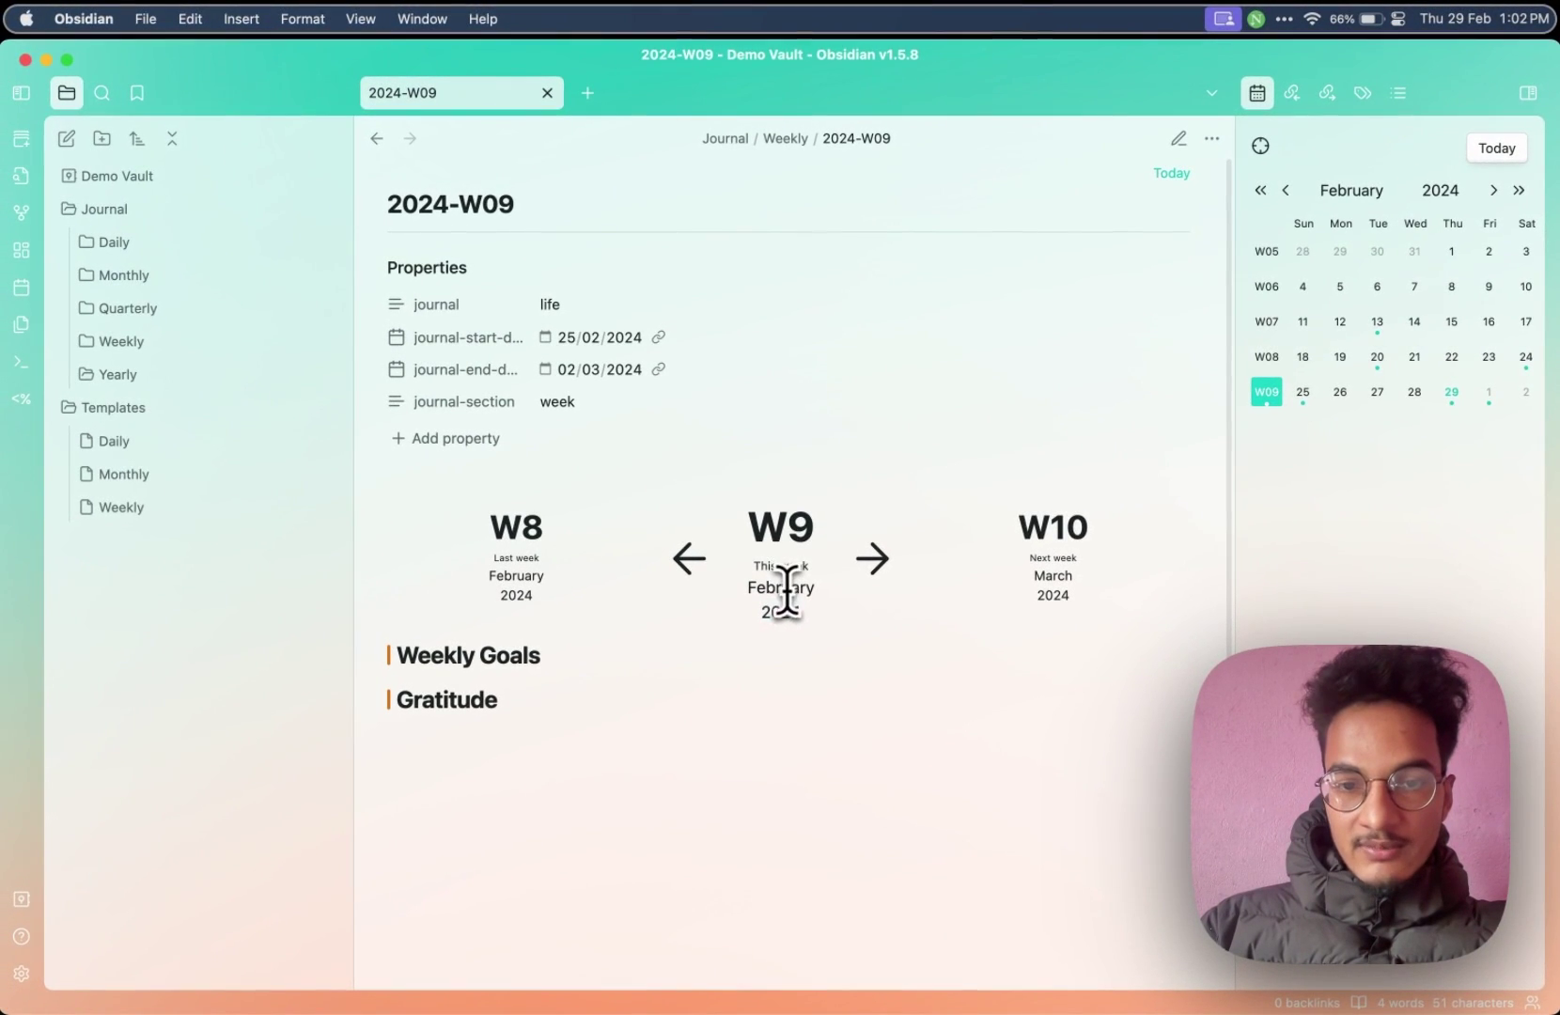
Enable monthly notes for the life journal in the Journals plugin settings and open their configuration
{"action": "left_click", "coordinate": [21, 974]}
{"action": "left_click", "coordinate": [147, 717]}
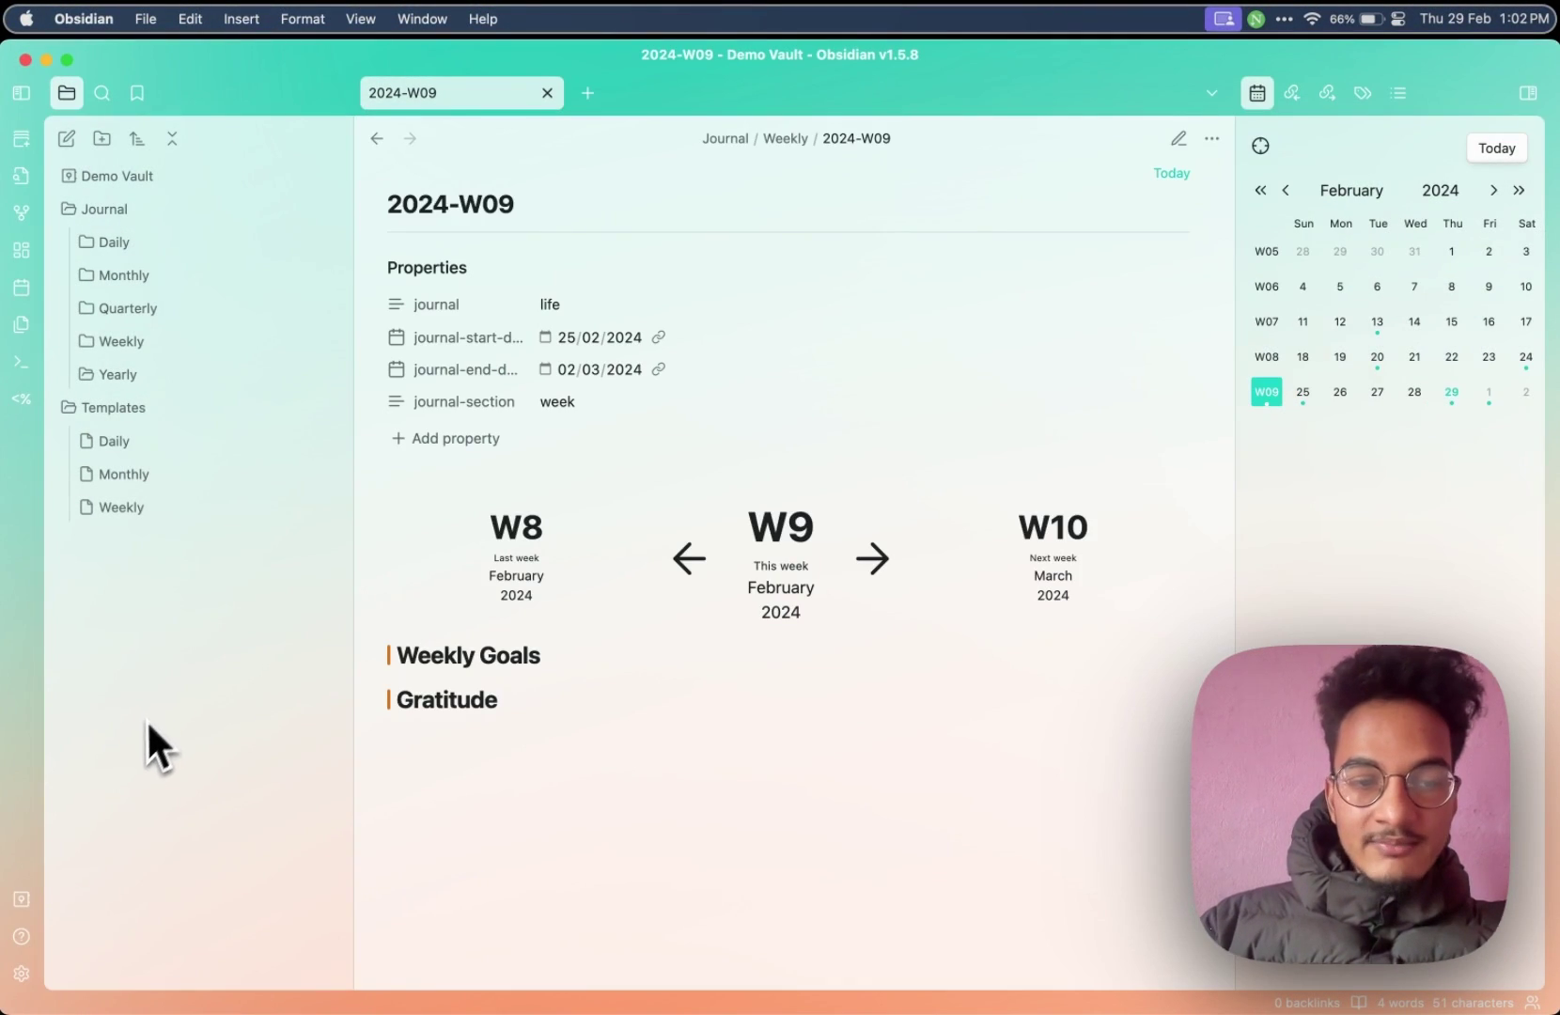
{"action": "left_click", "coordinate": [21, 973]}
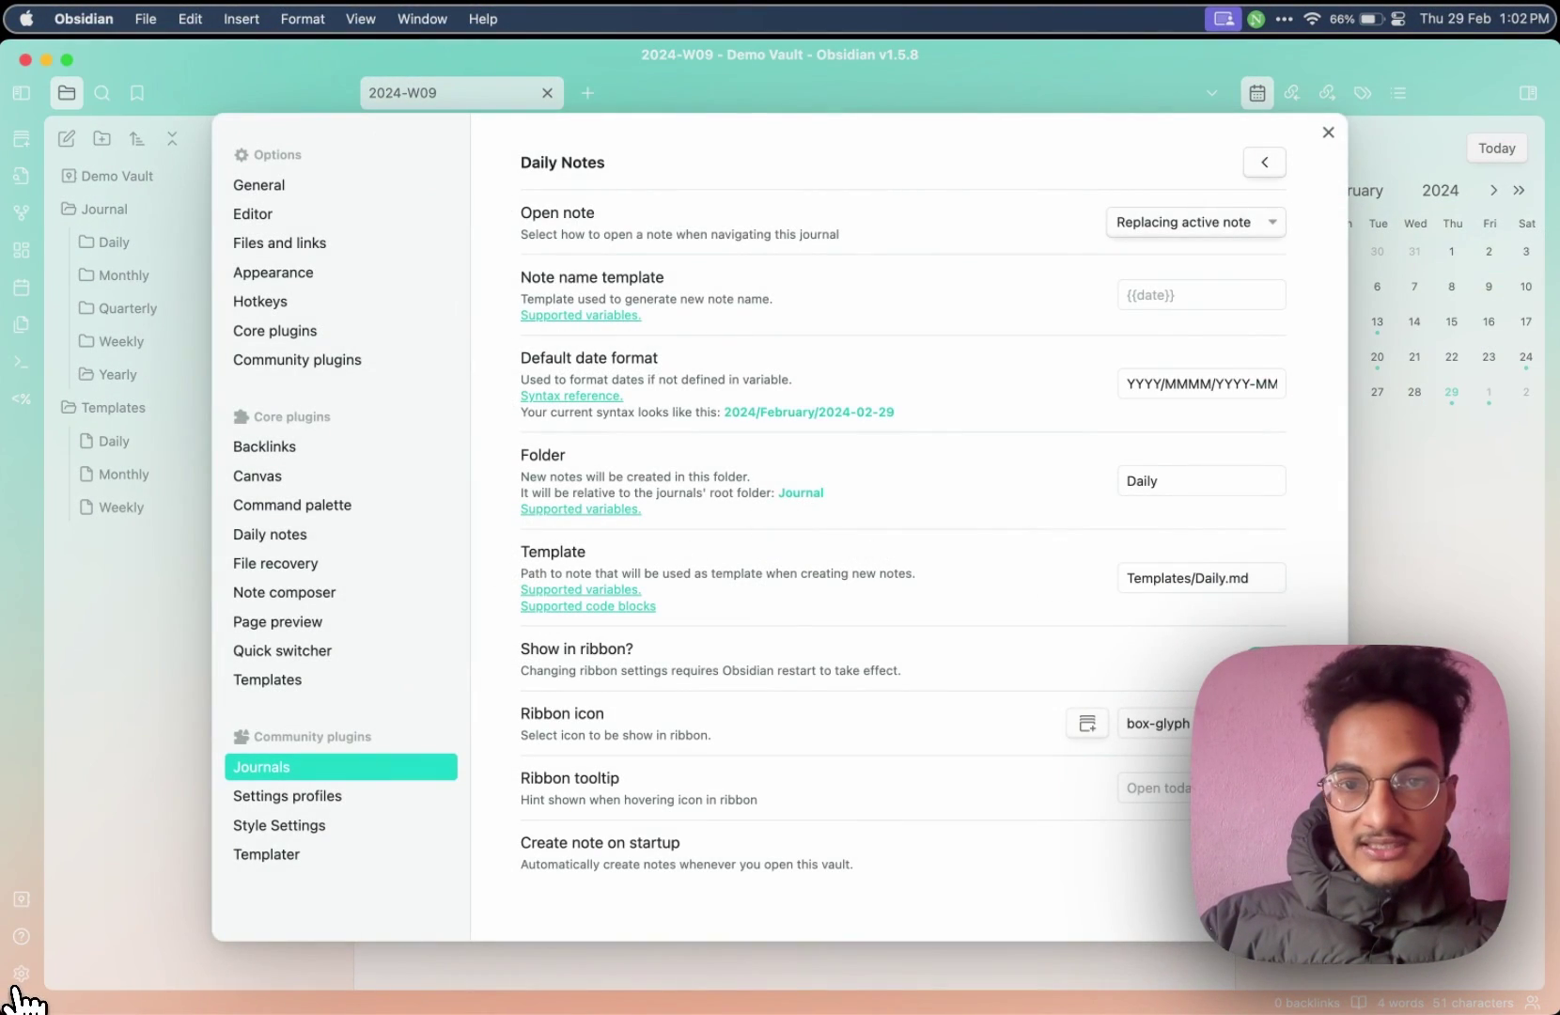
{"action": "left_click", "coordinate": [1268, 156]}
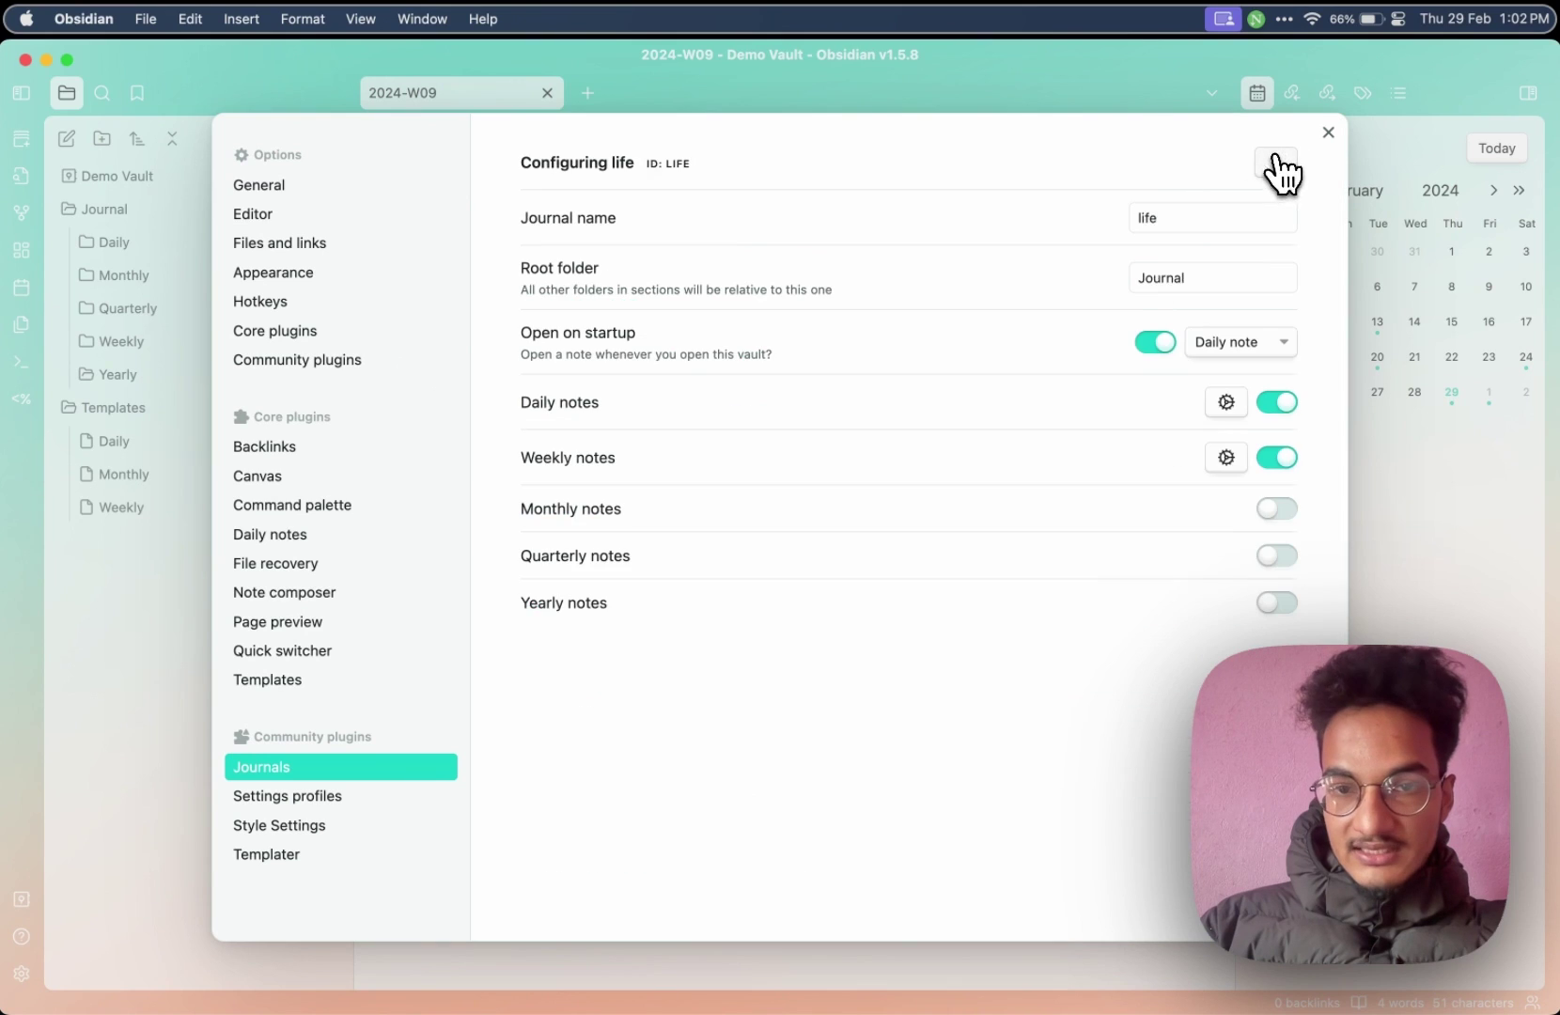
{"action": "left_click", "coordinate": [1275, 509]}
{"action": "left_click", "coordinate": [1226, 509]}
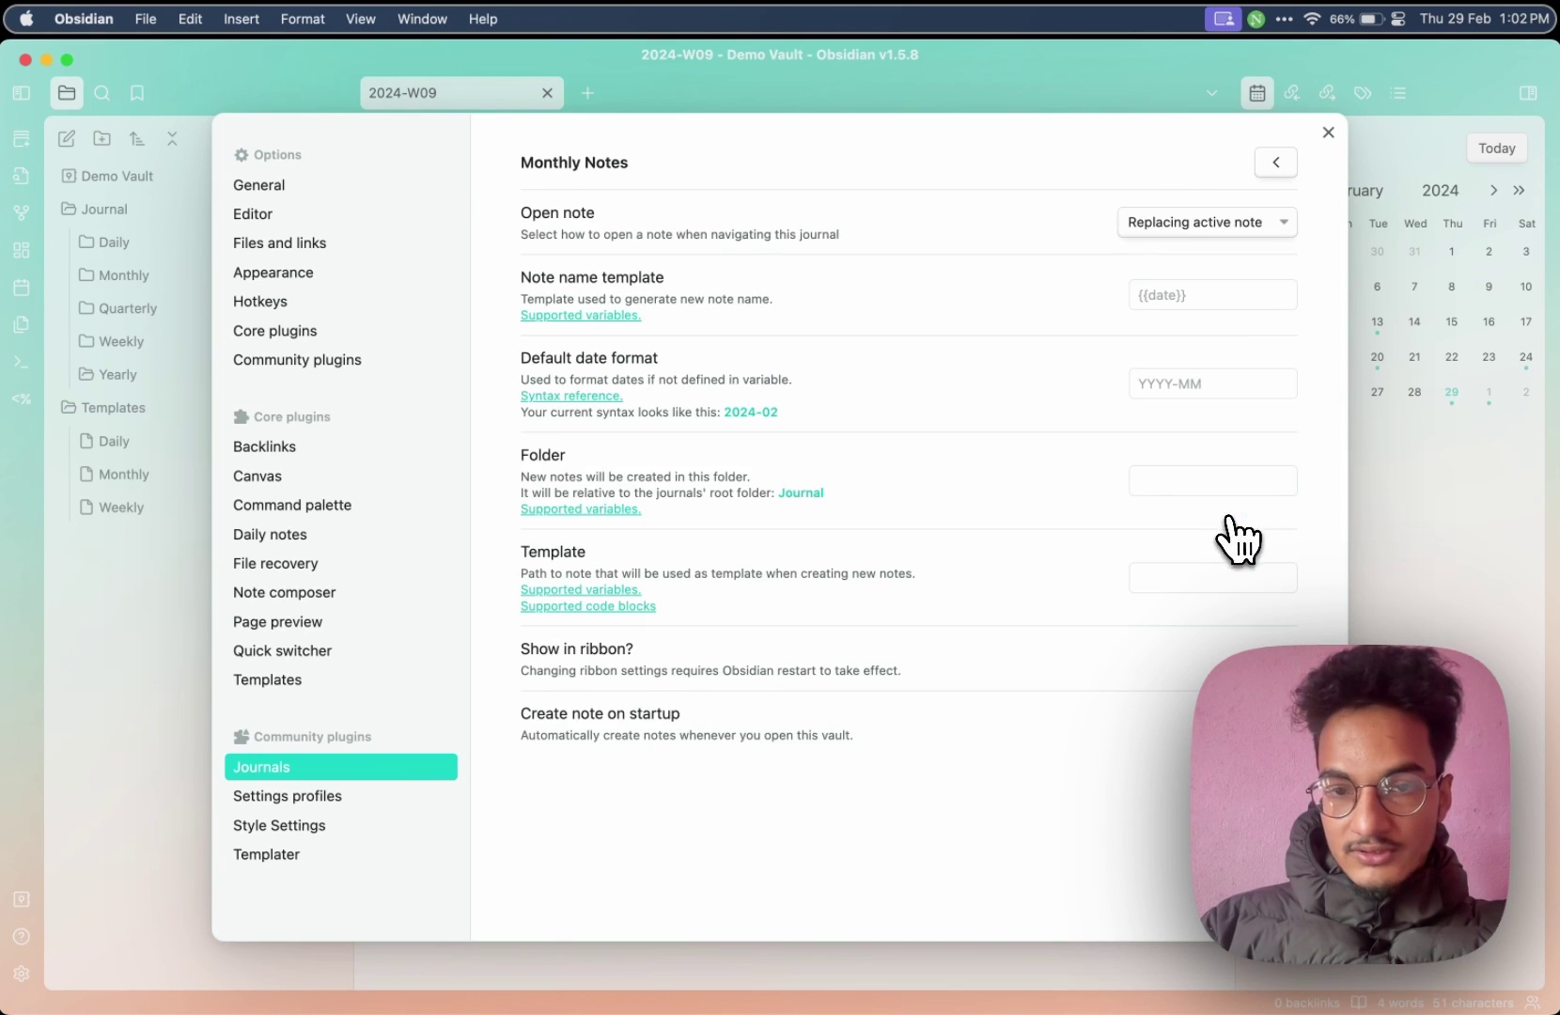
Set the monthly notes folder to Monthly and their template to Templates/Monthly.md, and close the settings
{"action": "left_click", "coordinate": [1165, 481]}
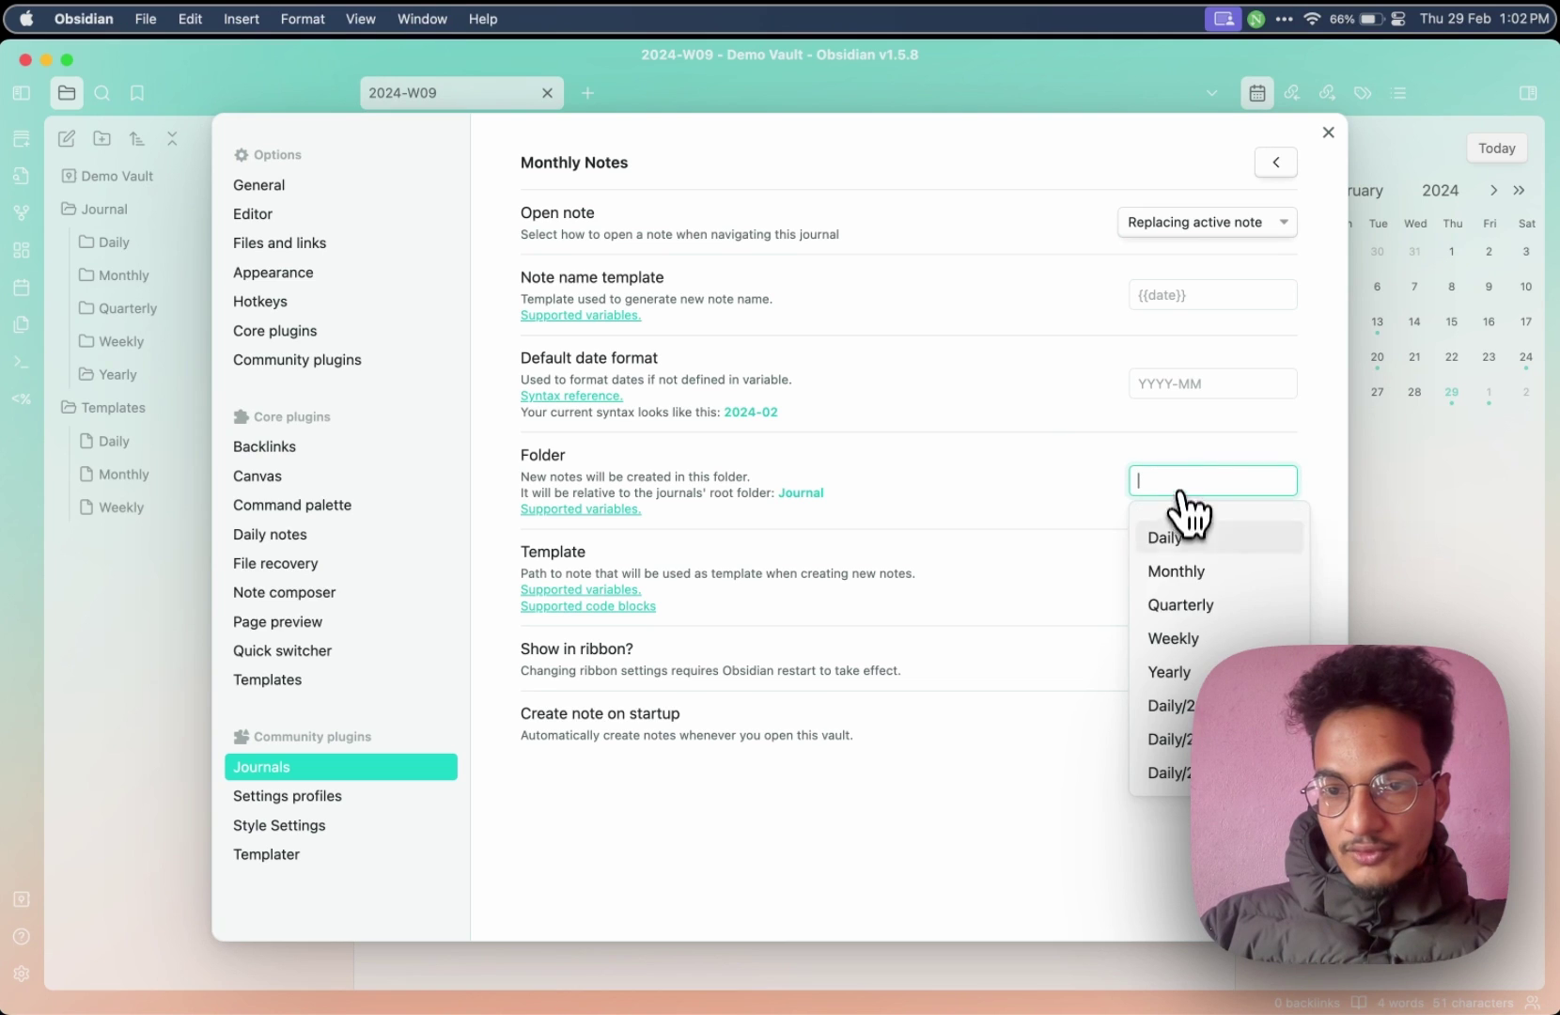
{"action": "left_click", "coordinate": [1182, 573]}
{"action": "left_click", "coordinate": [1195, 579]}
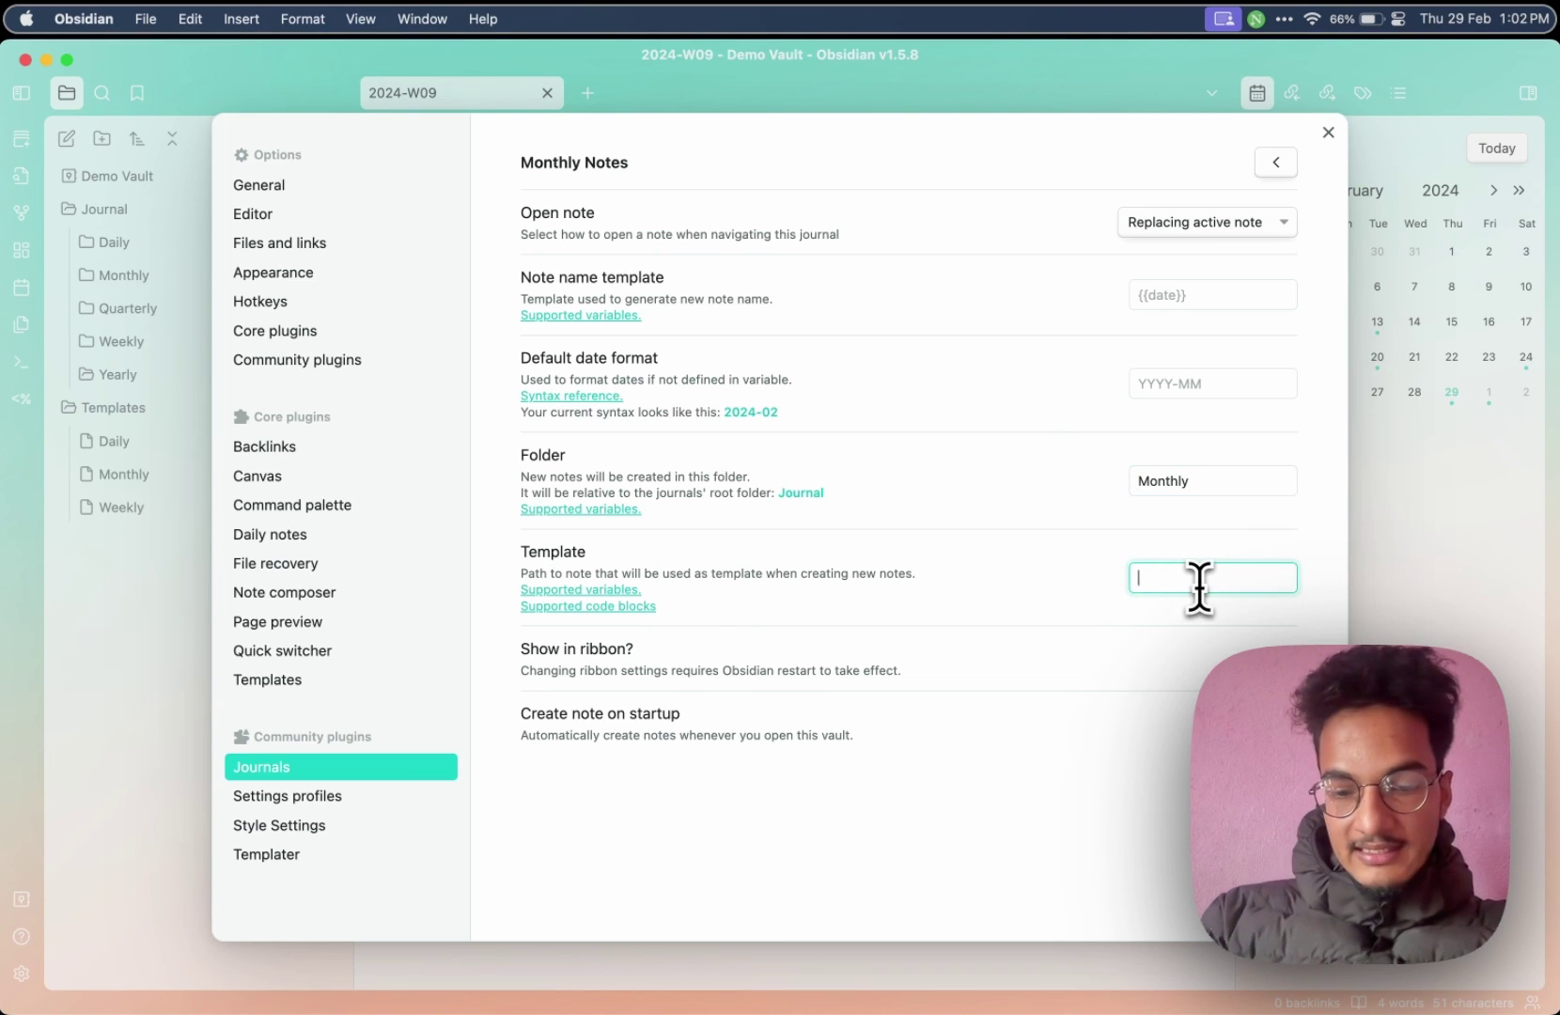
{"action": "type", "text": "mon"}
{"action": "left_click", "coordinate": [1217, 617]}
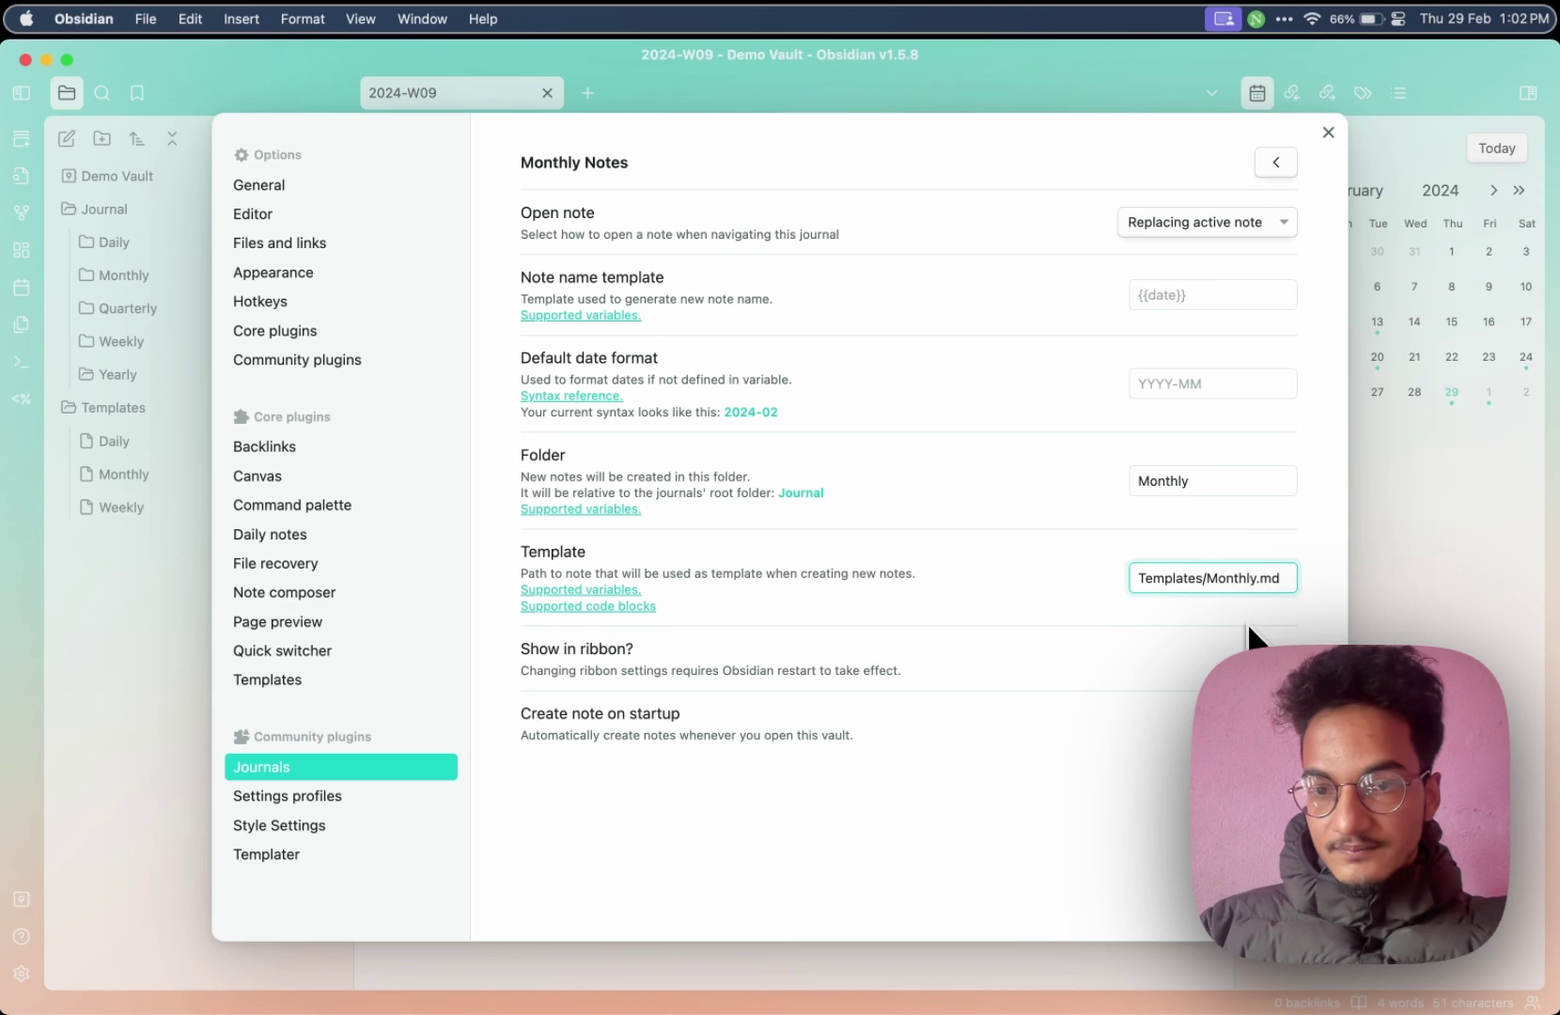
{"action": "left_click", "coordinate": [1361, 564]}
Insert a calendar-nav code block in the Monthly template
{"action": "left_click", "coordinate": [123, 474]}
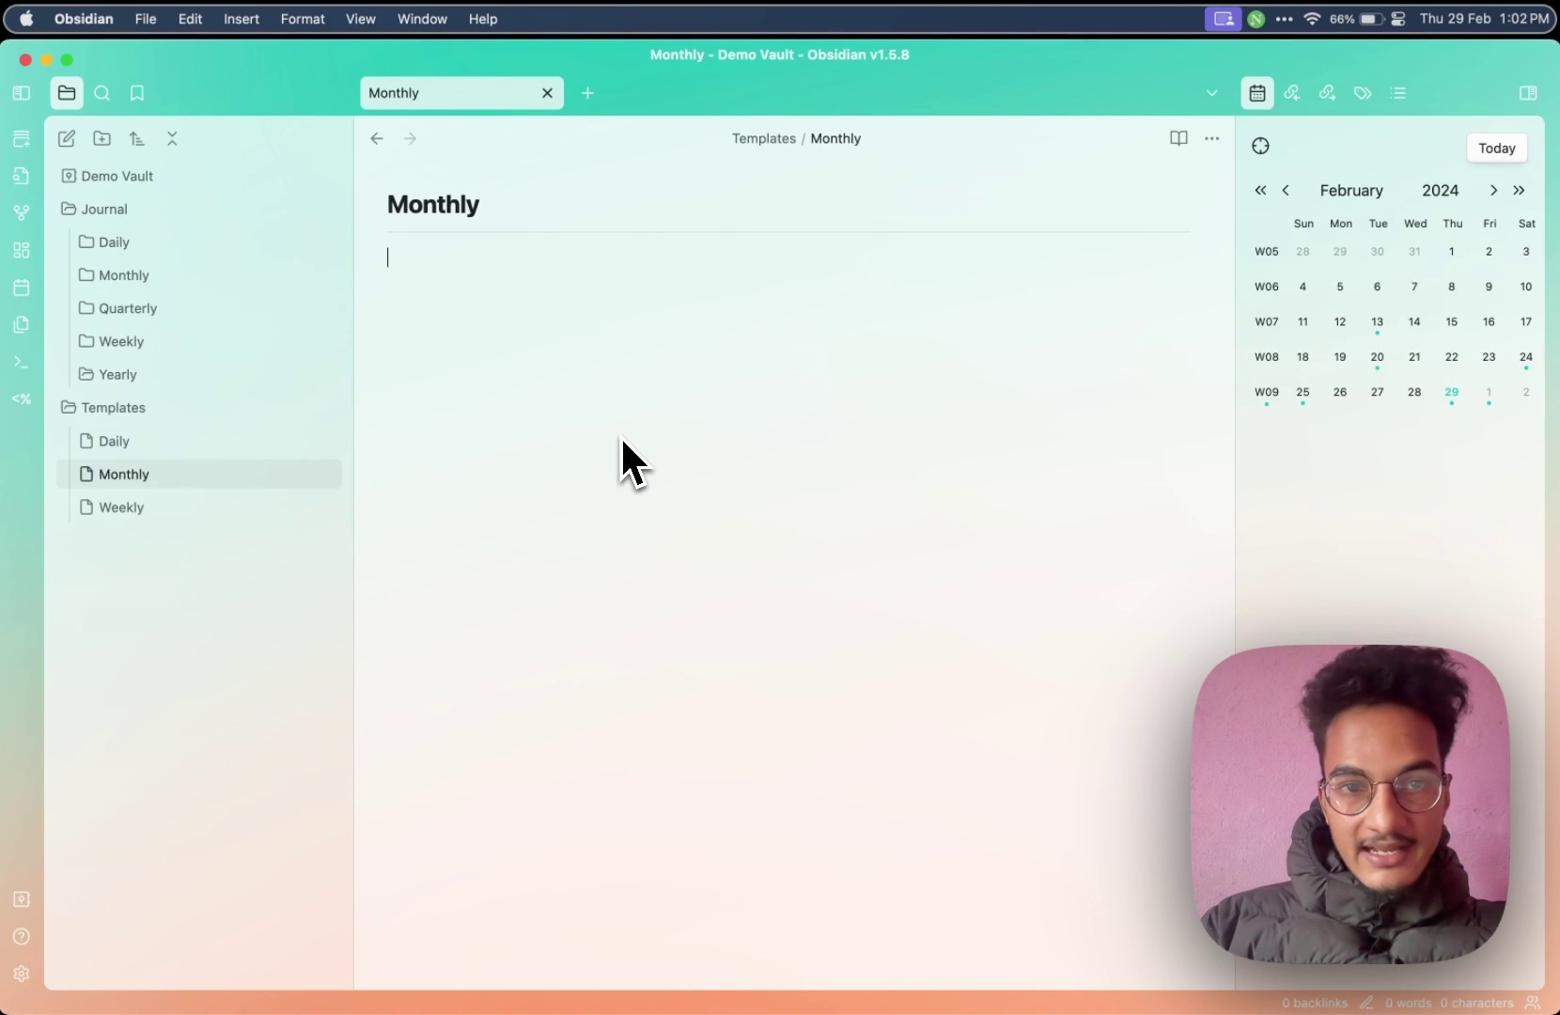
{"action": "type", "text": "```calendar-nva"}
{"action": "key", "text": "BackSpace"}
{"action": "key", "text": "BackSpace"}
{"action": "type", "text": "av"}
{"action": "left_click", "coordinate": [556, 351]}
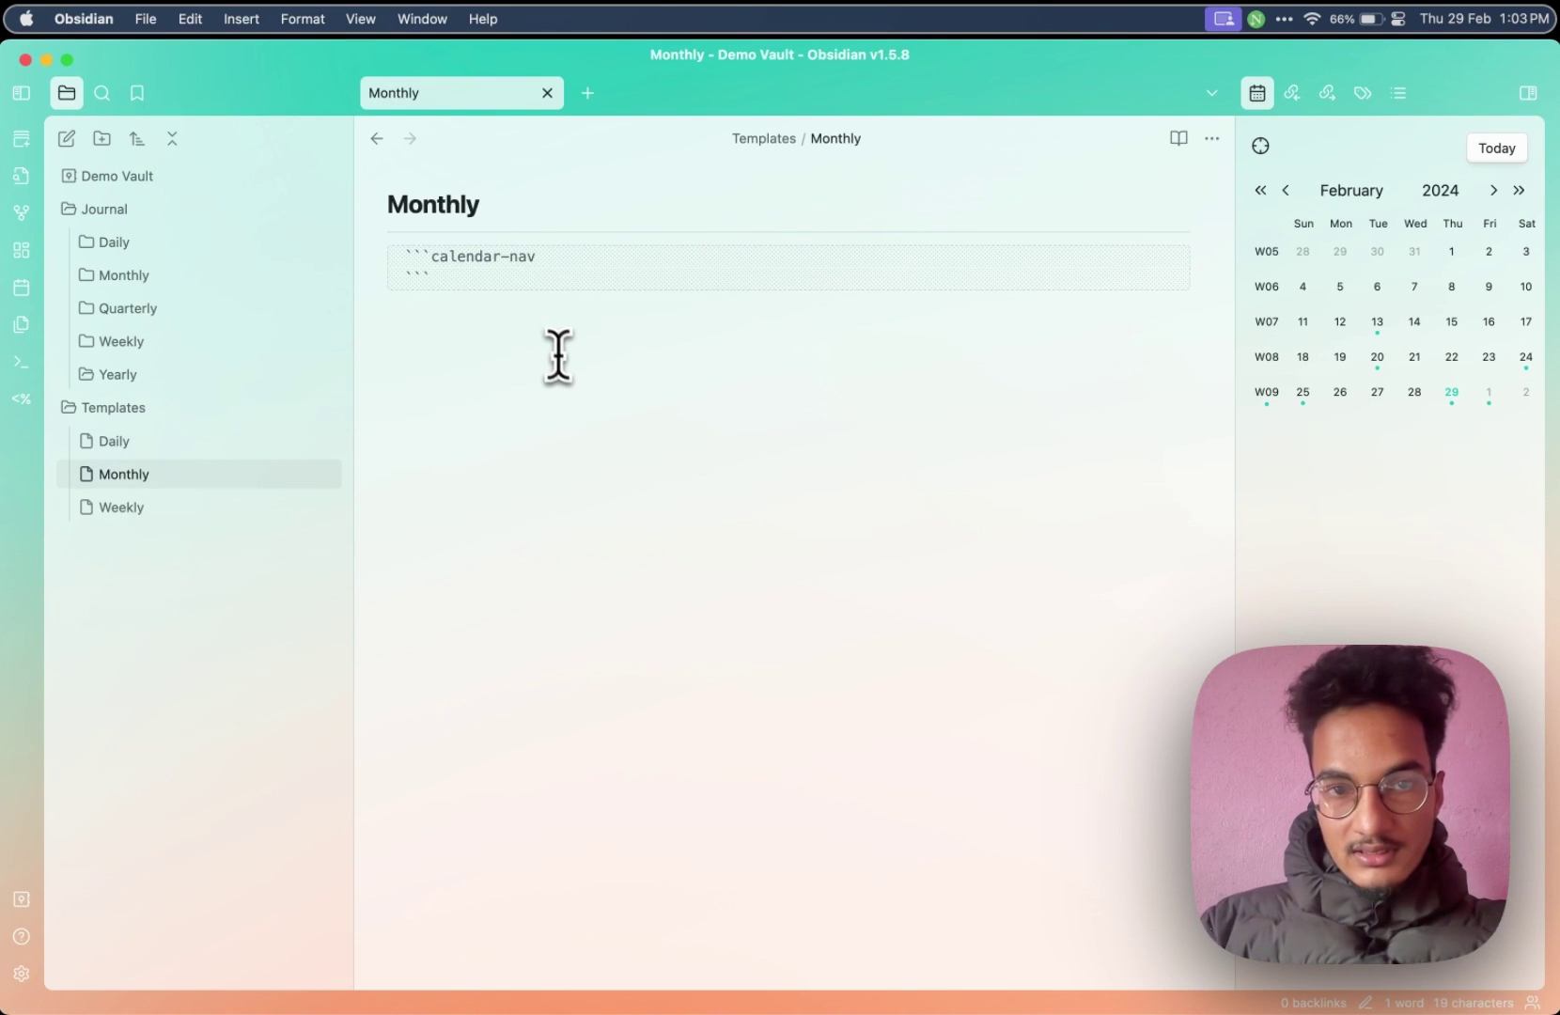
Open the W09 weekly note from the calendar and switch it to editing view
{"action": "left_click", "coordinate": [1270, 394]}
{"action": "key", "text": "super+w"}
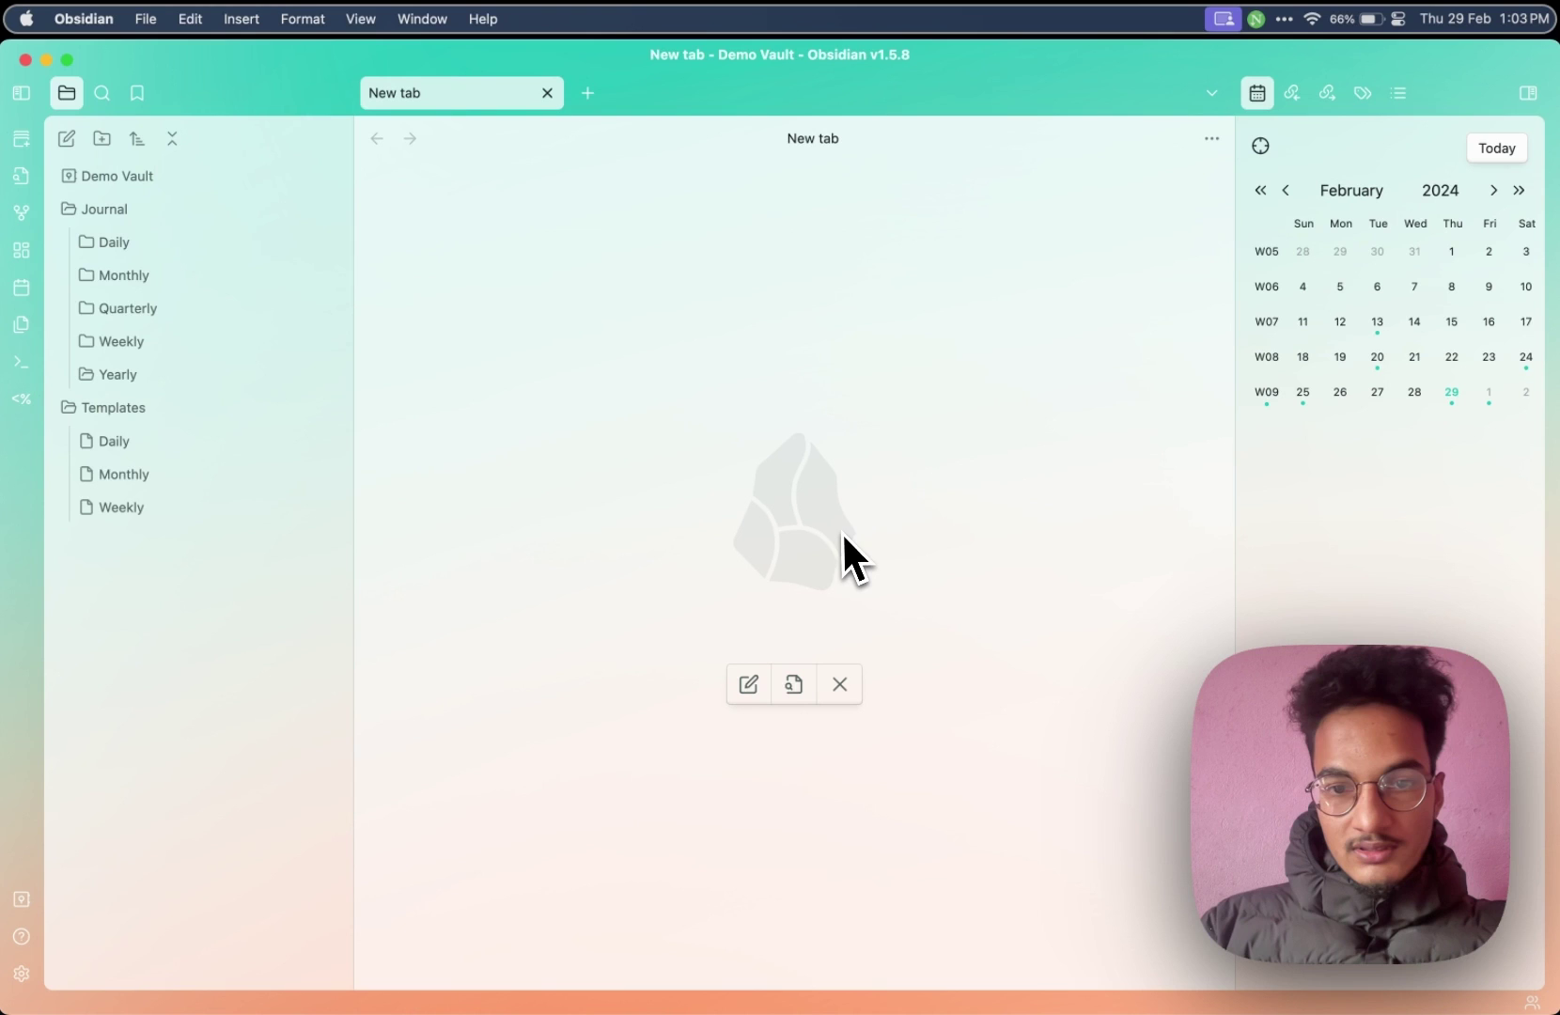
{"action": "key", "text": "super+shift+t"}
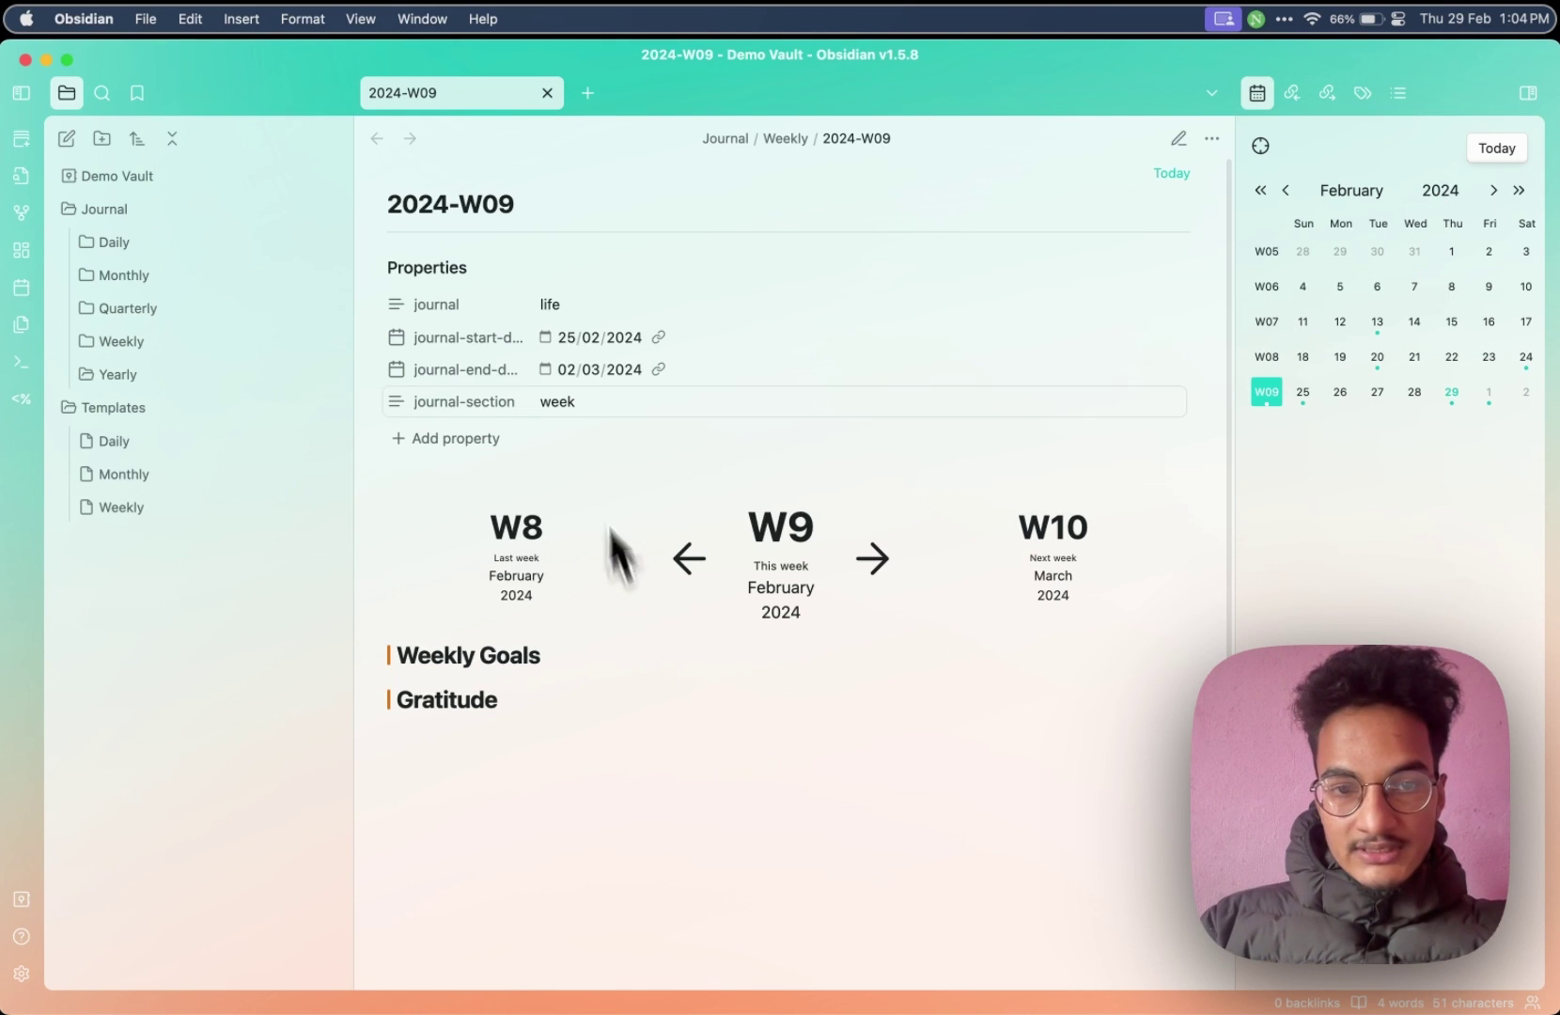
{"action": "key", "text": "super+e"}
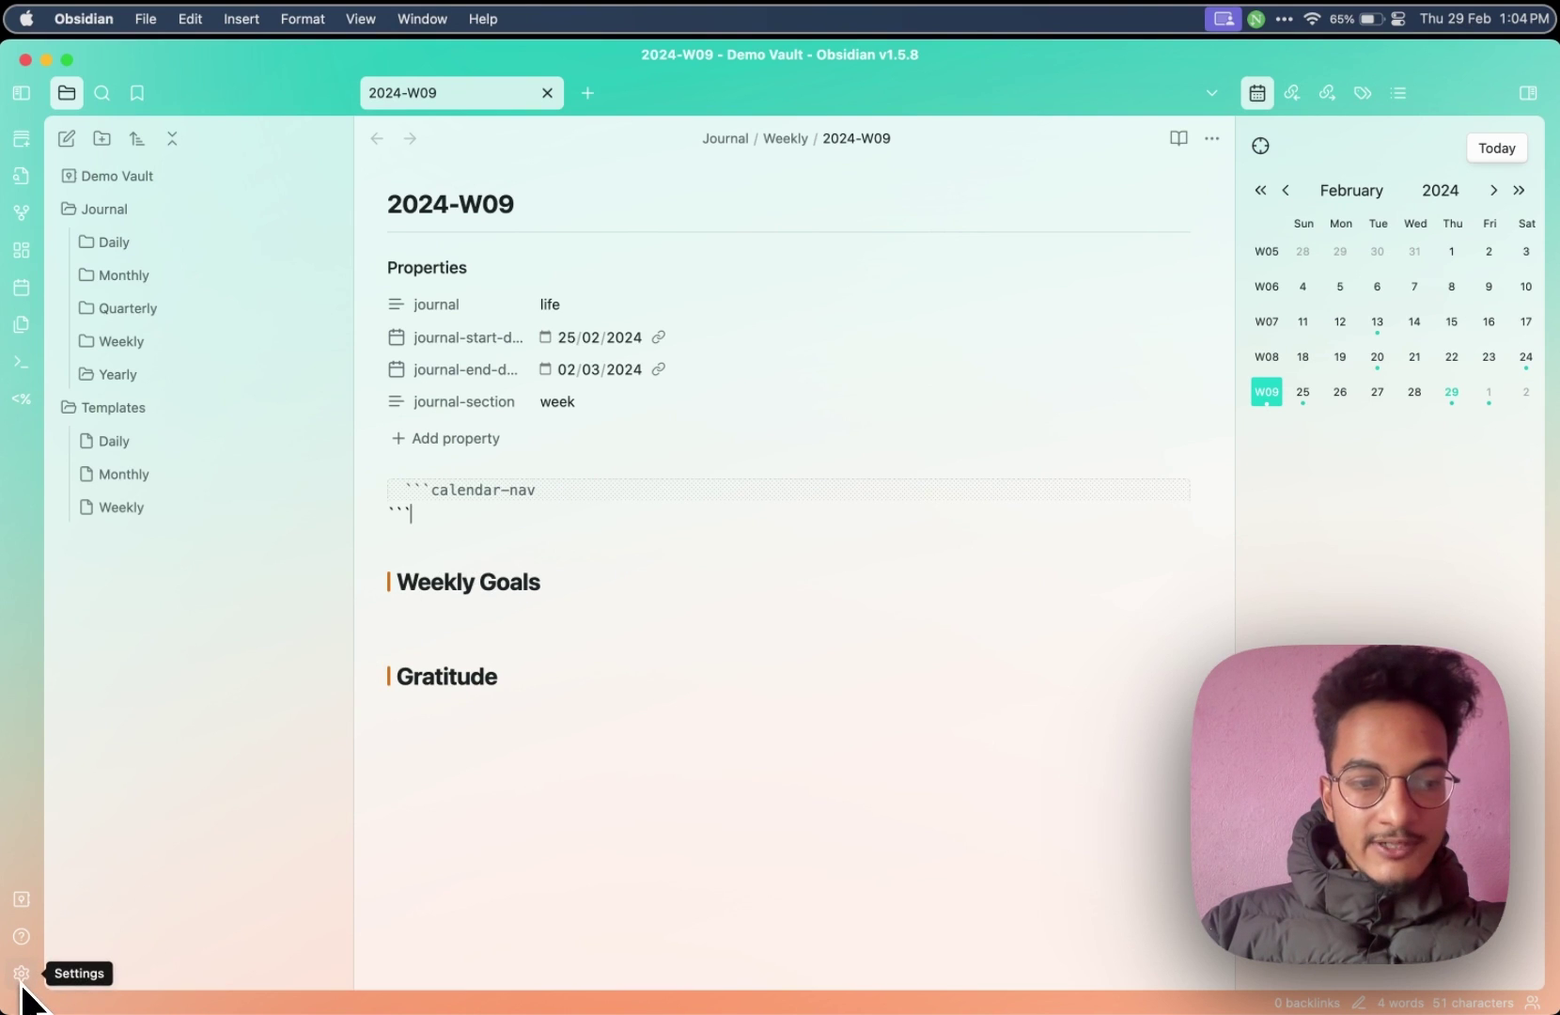
Insert a calendar-timeline code block above the Daily Goals heading in the Daily template
{"action": "left_click", "coordinate": [152, 441]}
{"action": "left_click", "coordinate": [540, 301]}
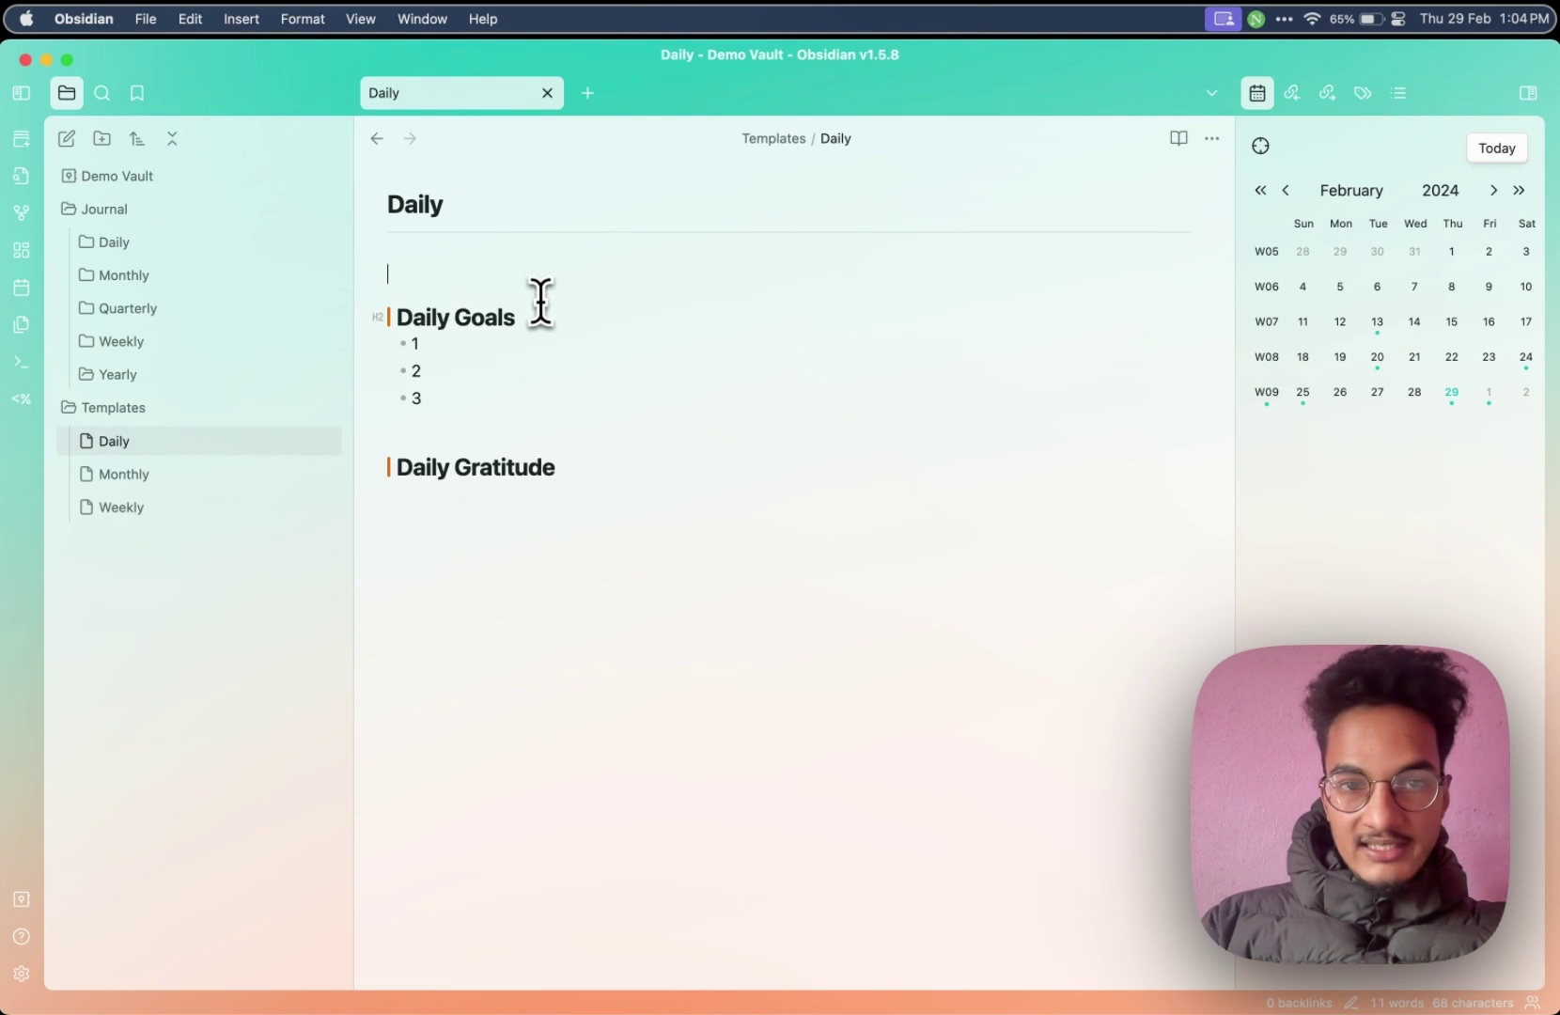
{"action": "type", "text": "``"}
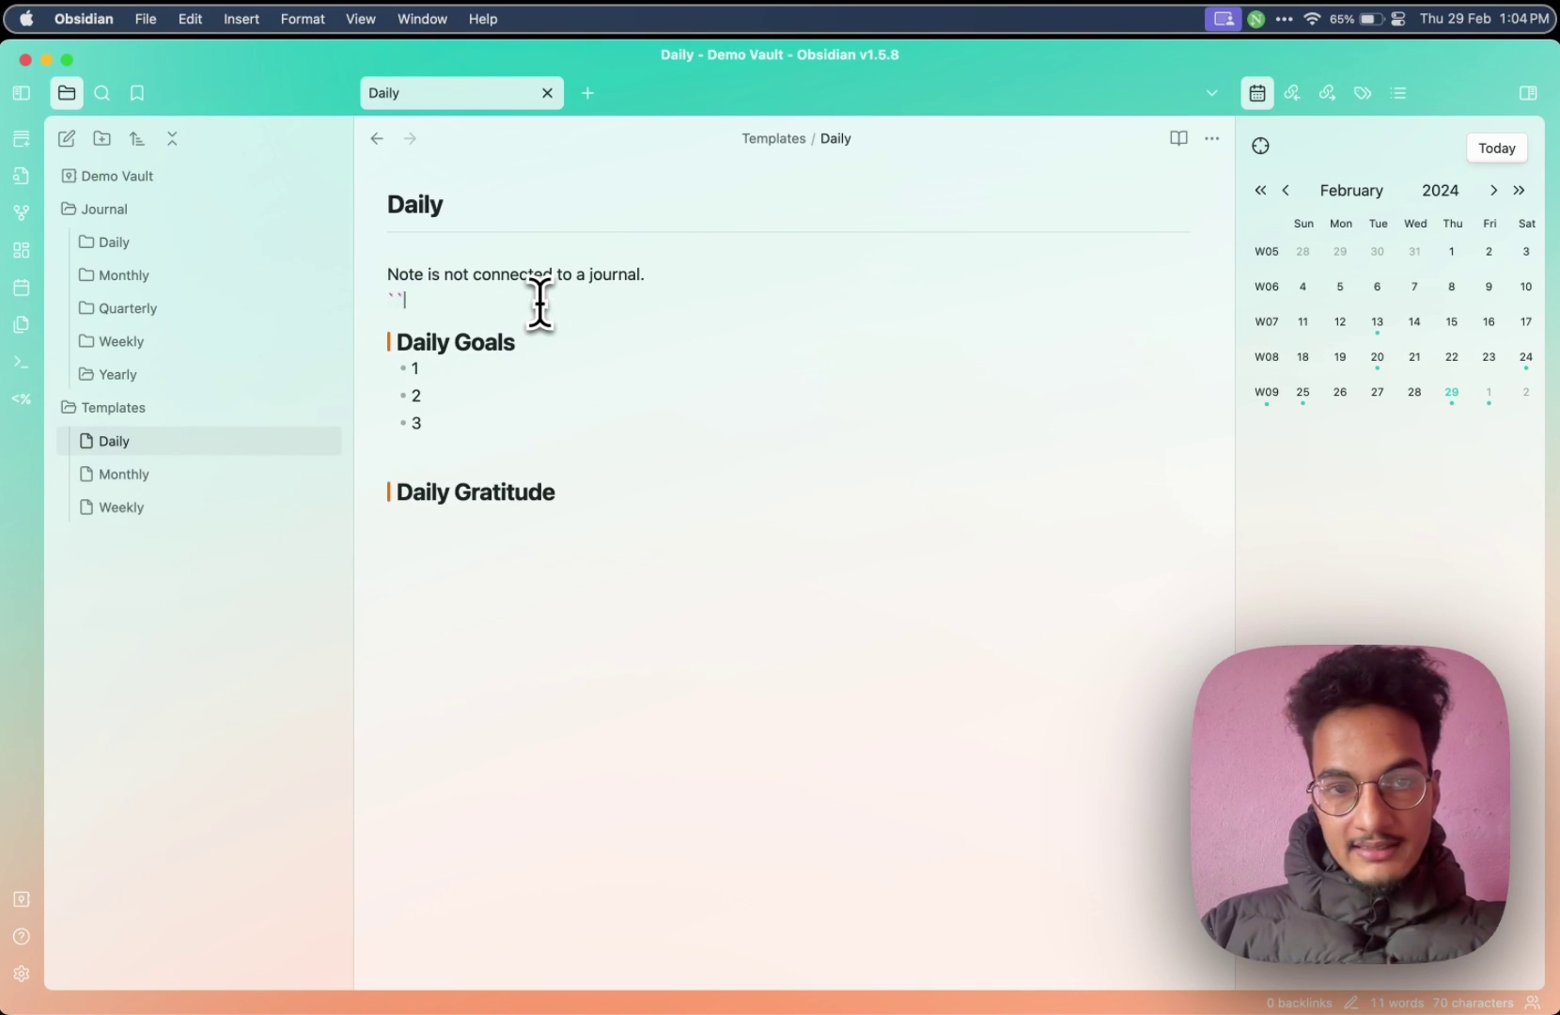
{"action": "type", "text": "`calendar"}
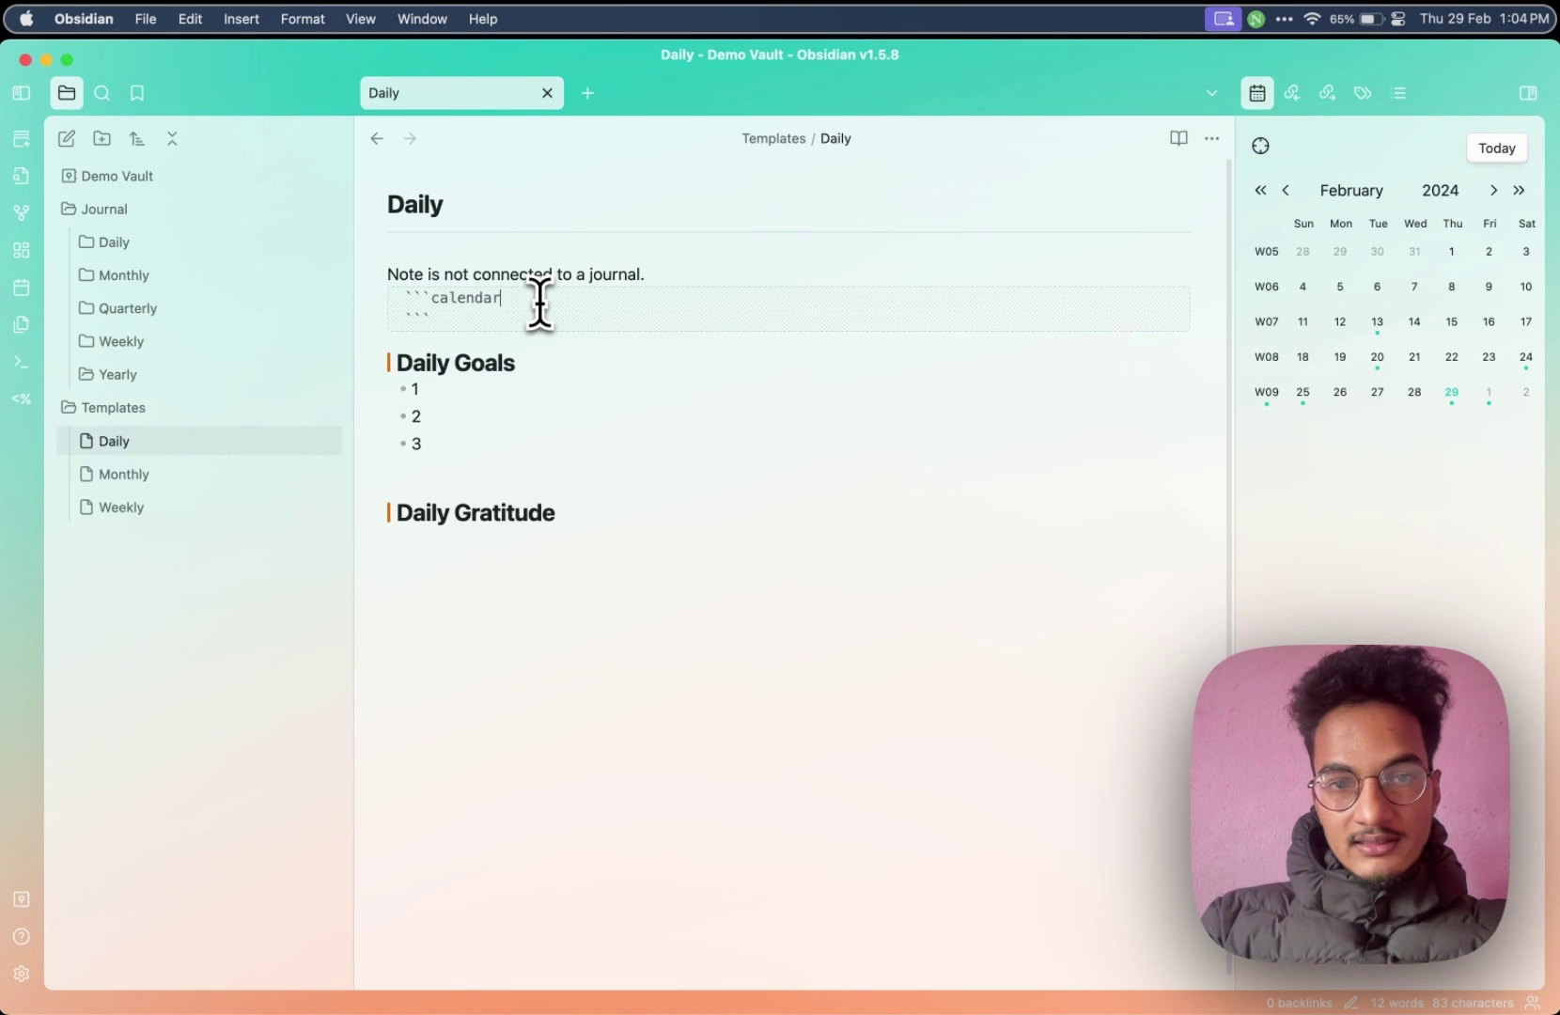
{"action": "type", "text": "-timeline"}
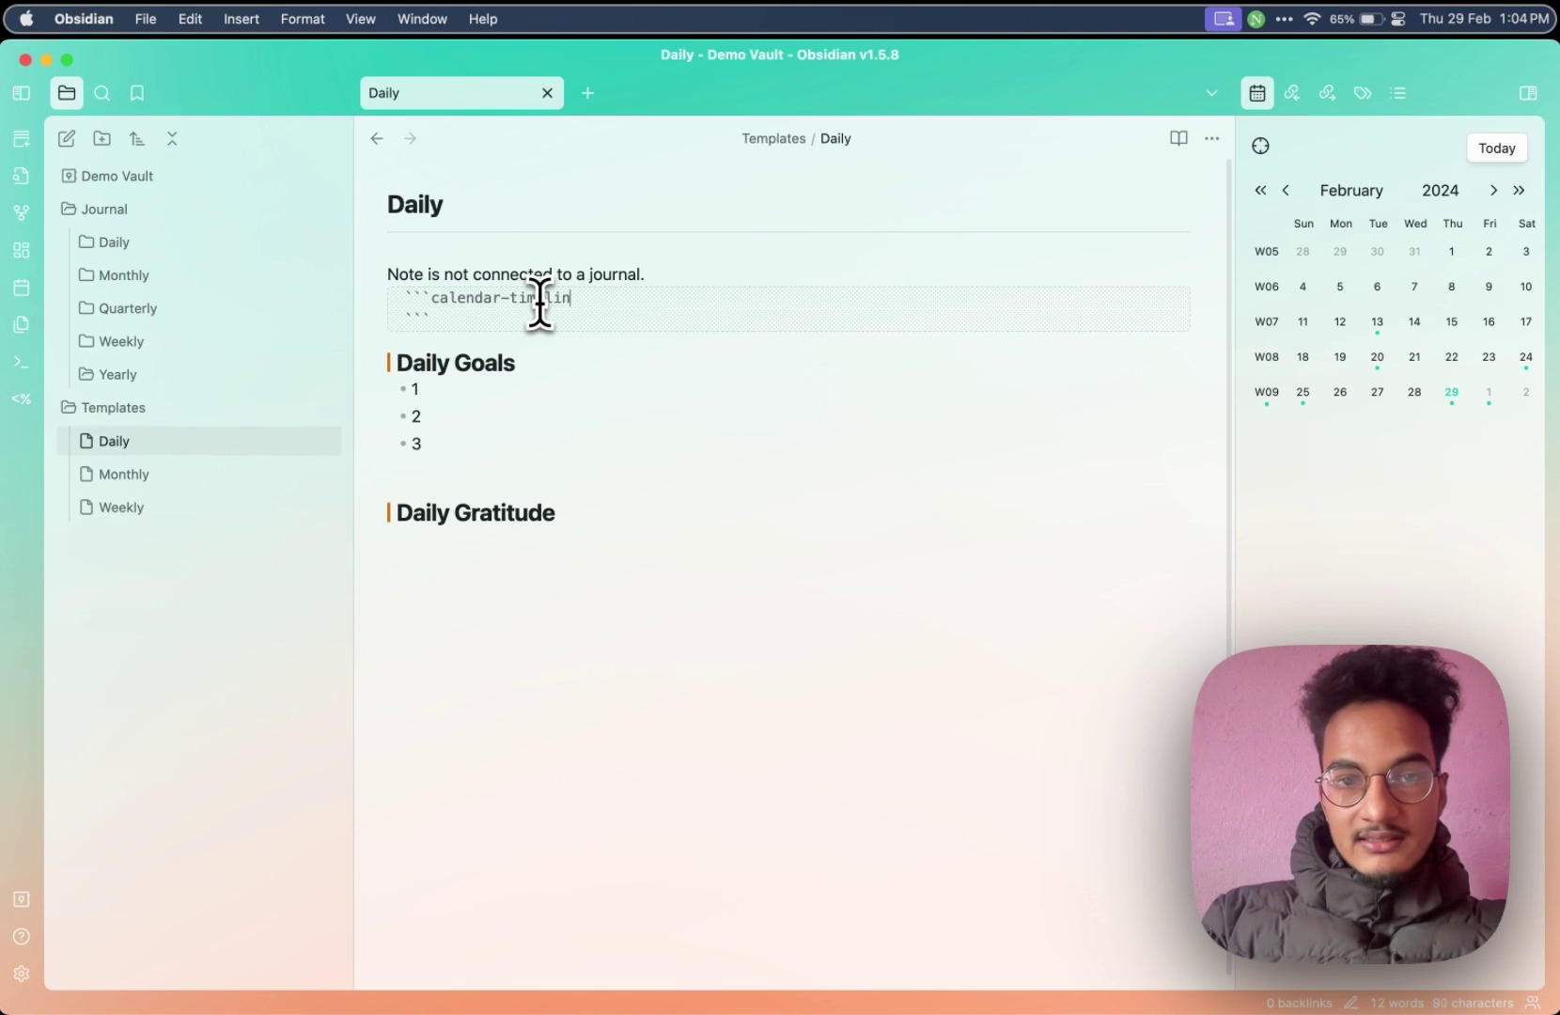
Create the daily note for 22 February 2024 from the calendar and add mode: week to its calendar-timeline block
{"action": "left_click", "coordinate": [1464, 378]}
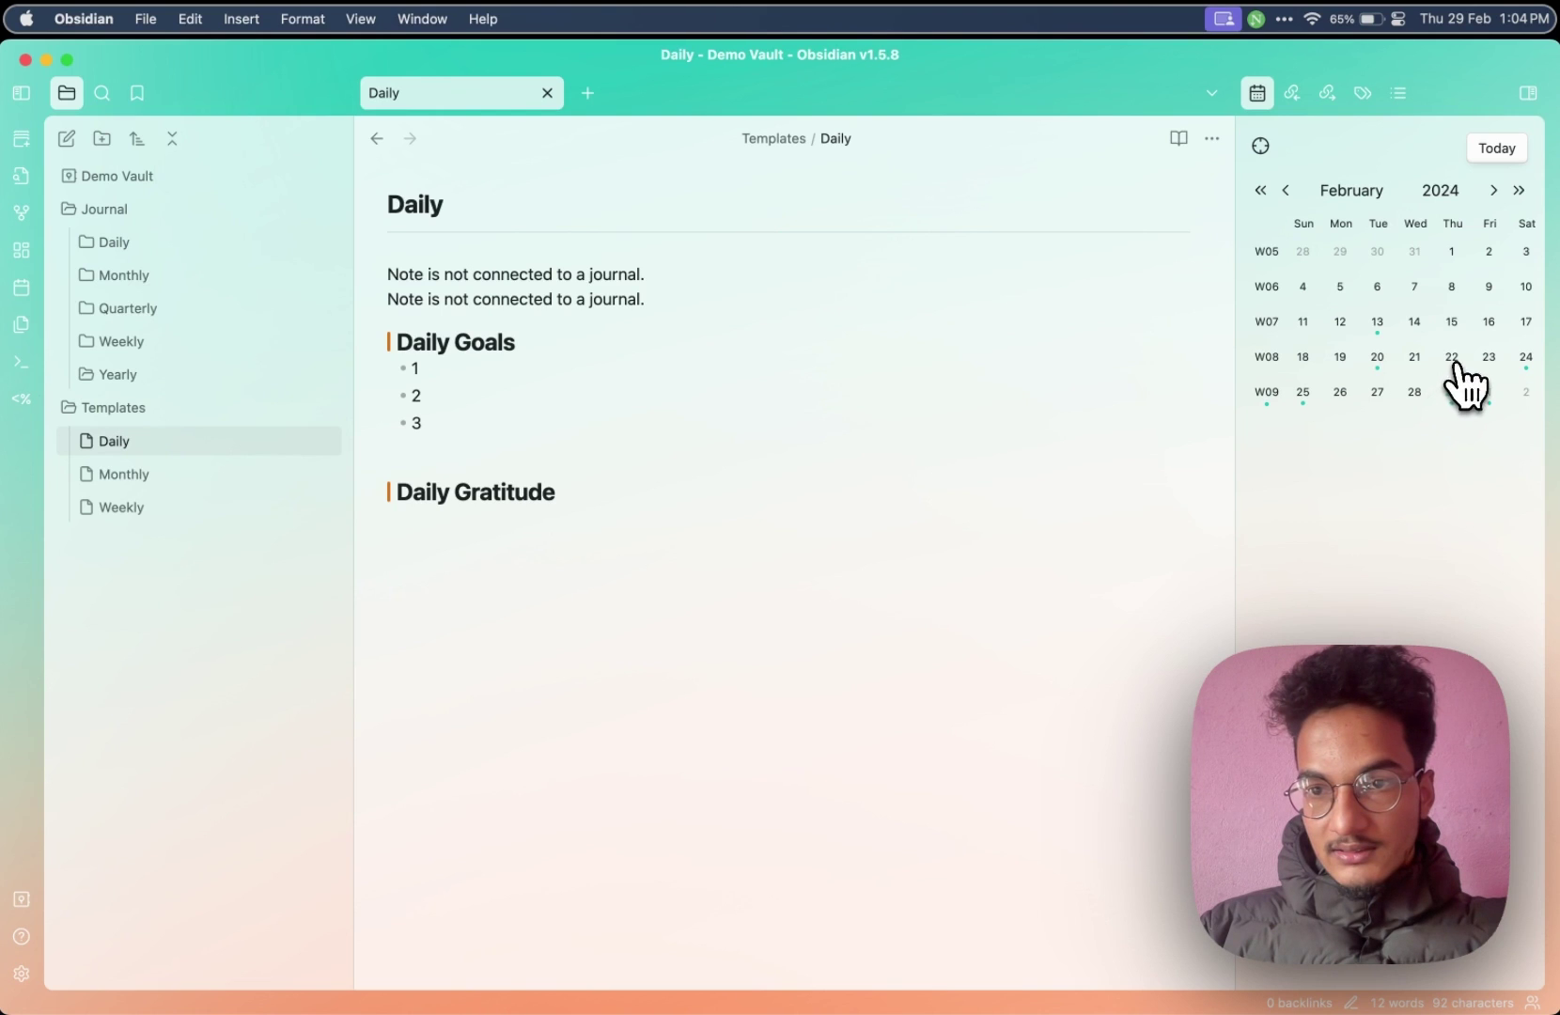
{"action": "left_click", "coordinate": [1452, 359]}
{"action": "key", "text": "Up"}
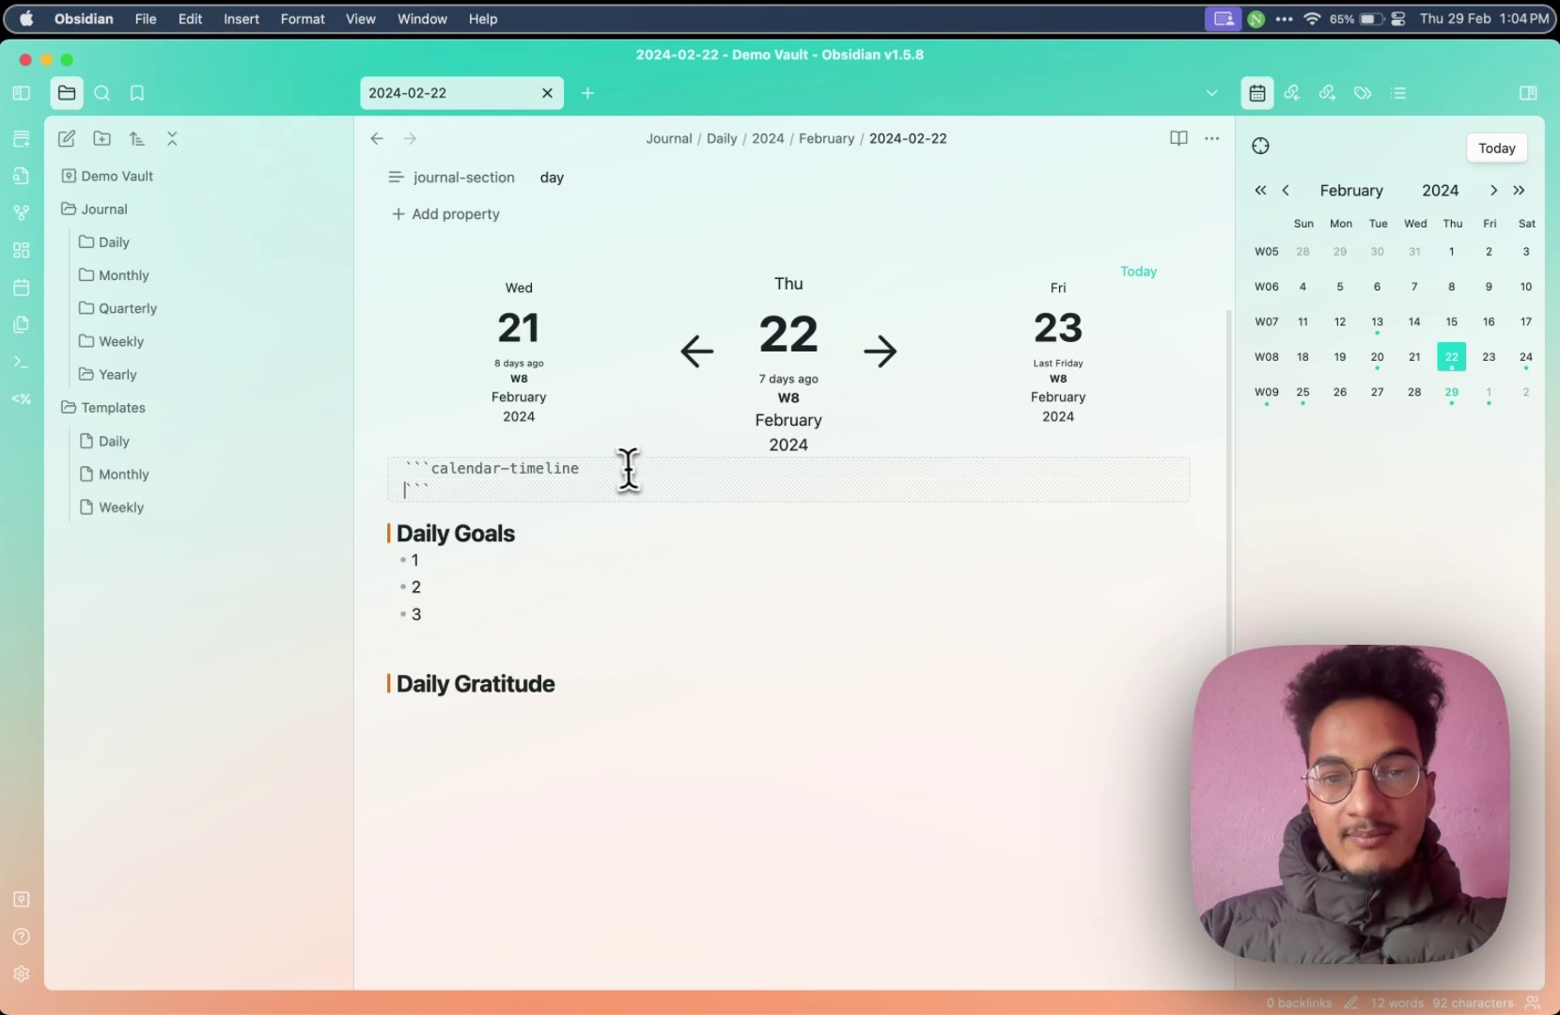
{"action": "key", "text": "Return"}
{"action": "type", "text": "mode: week"}
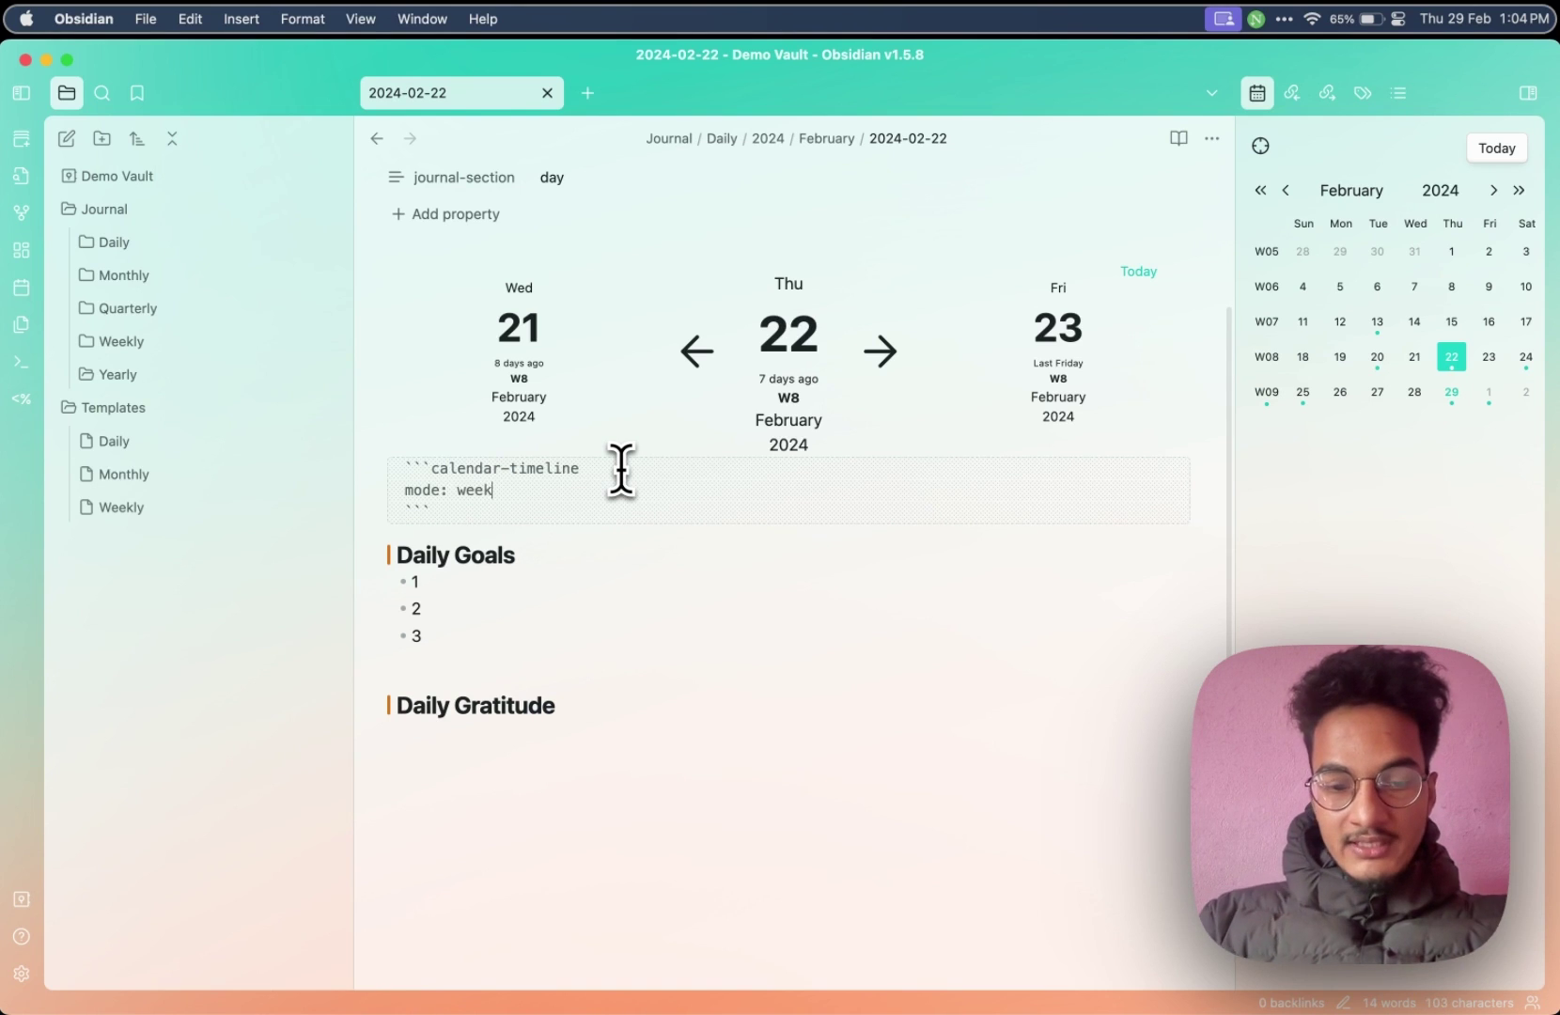
{"action": "key", "text": "super+e"}
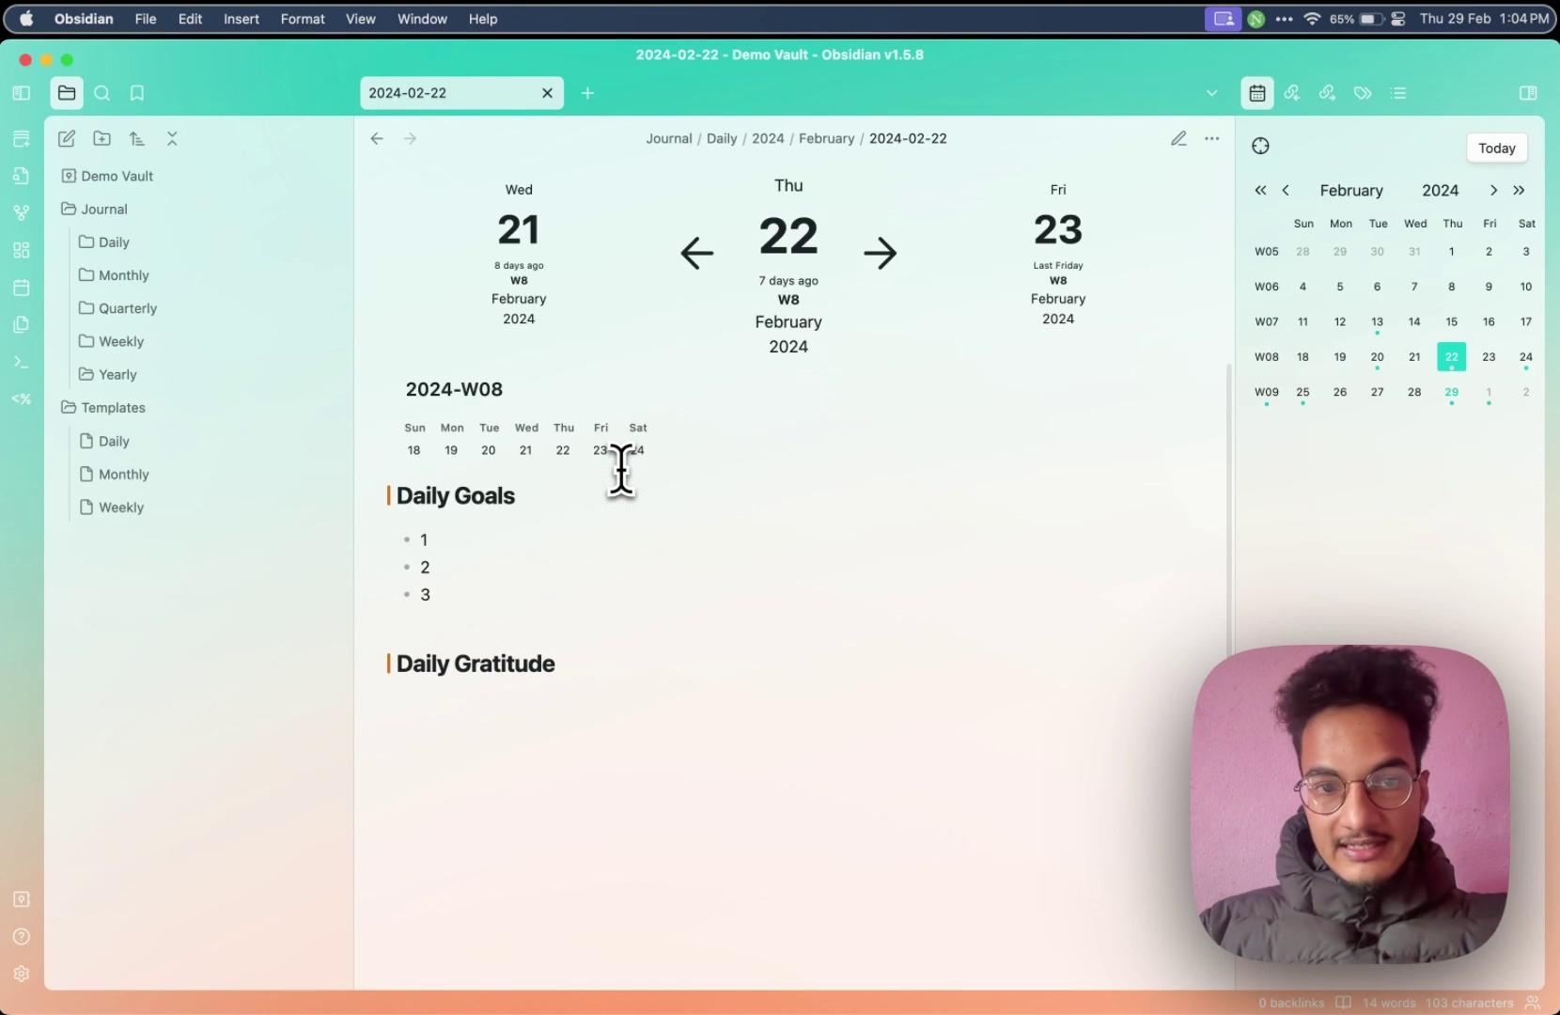
Change the calendar-timeline block's mode to month in the 22 February note and preview it in reading view
{"action": "key", "text": "super+e"}
{"action": "key", "text": "BackSpace"}
{"action": "key", "text": "BackSpace"}
{"action": "key", "text": "BackSpace"}
{"action": "key", "text": "BackSpace"}
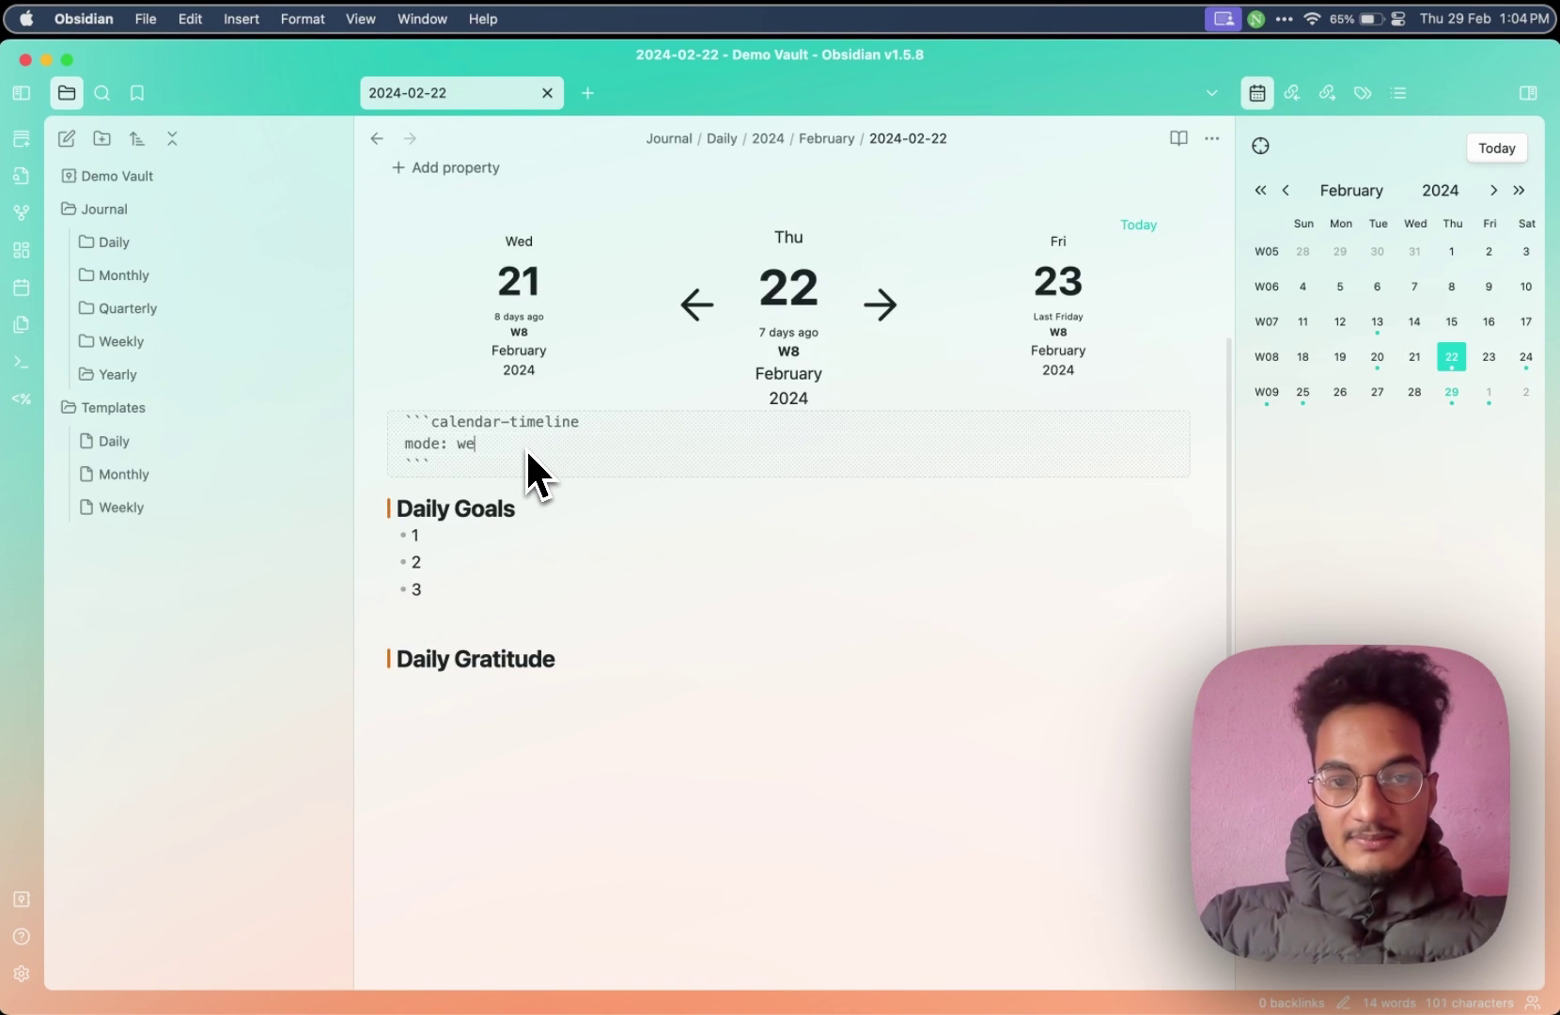
{"action": "type", "text": "month"}
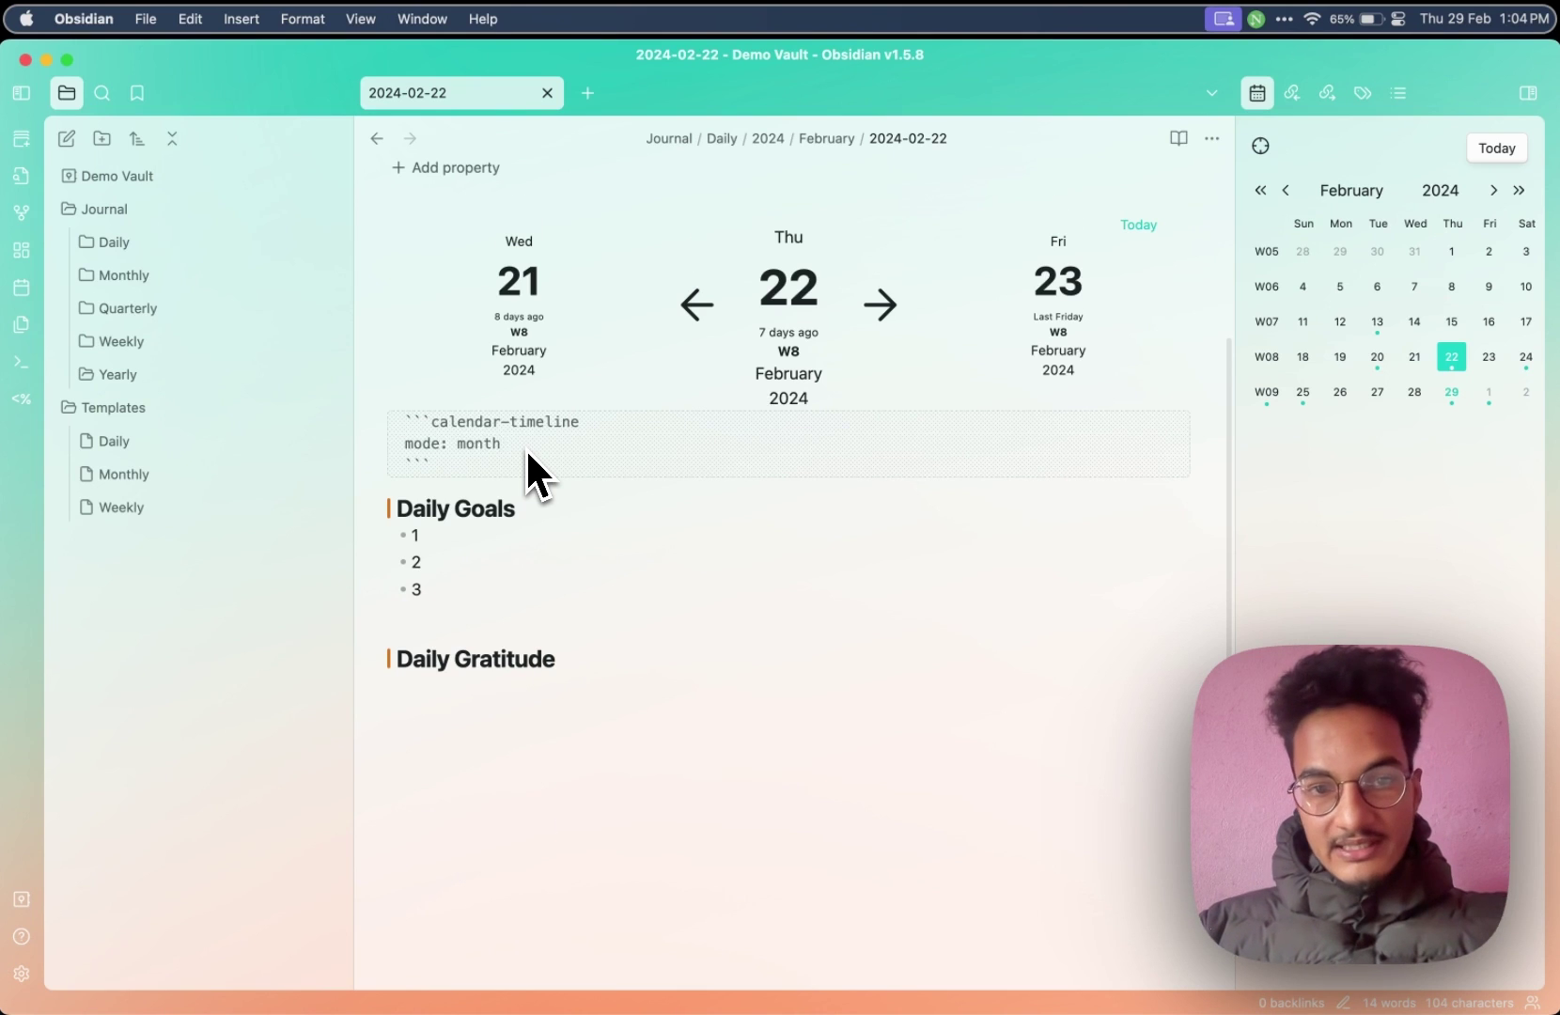
{"action": "key", "text": "super+e"}
Set the calendar-timeline block's mode to quarter in the 22 February note and preview it in reading view
{"action": "key", "text": "super+e"}
{"action": "key", "text": "BackSpace"}
{"action": "key", "text": "BackSpace"}
{"action": "key", "text": "BackSpace"}
{"action": "key", "text": "BackSpace"}
{"action": "key", "text": "BackSpace"}
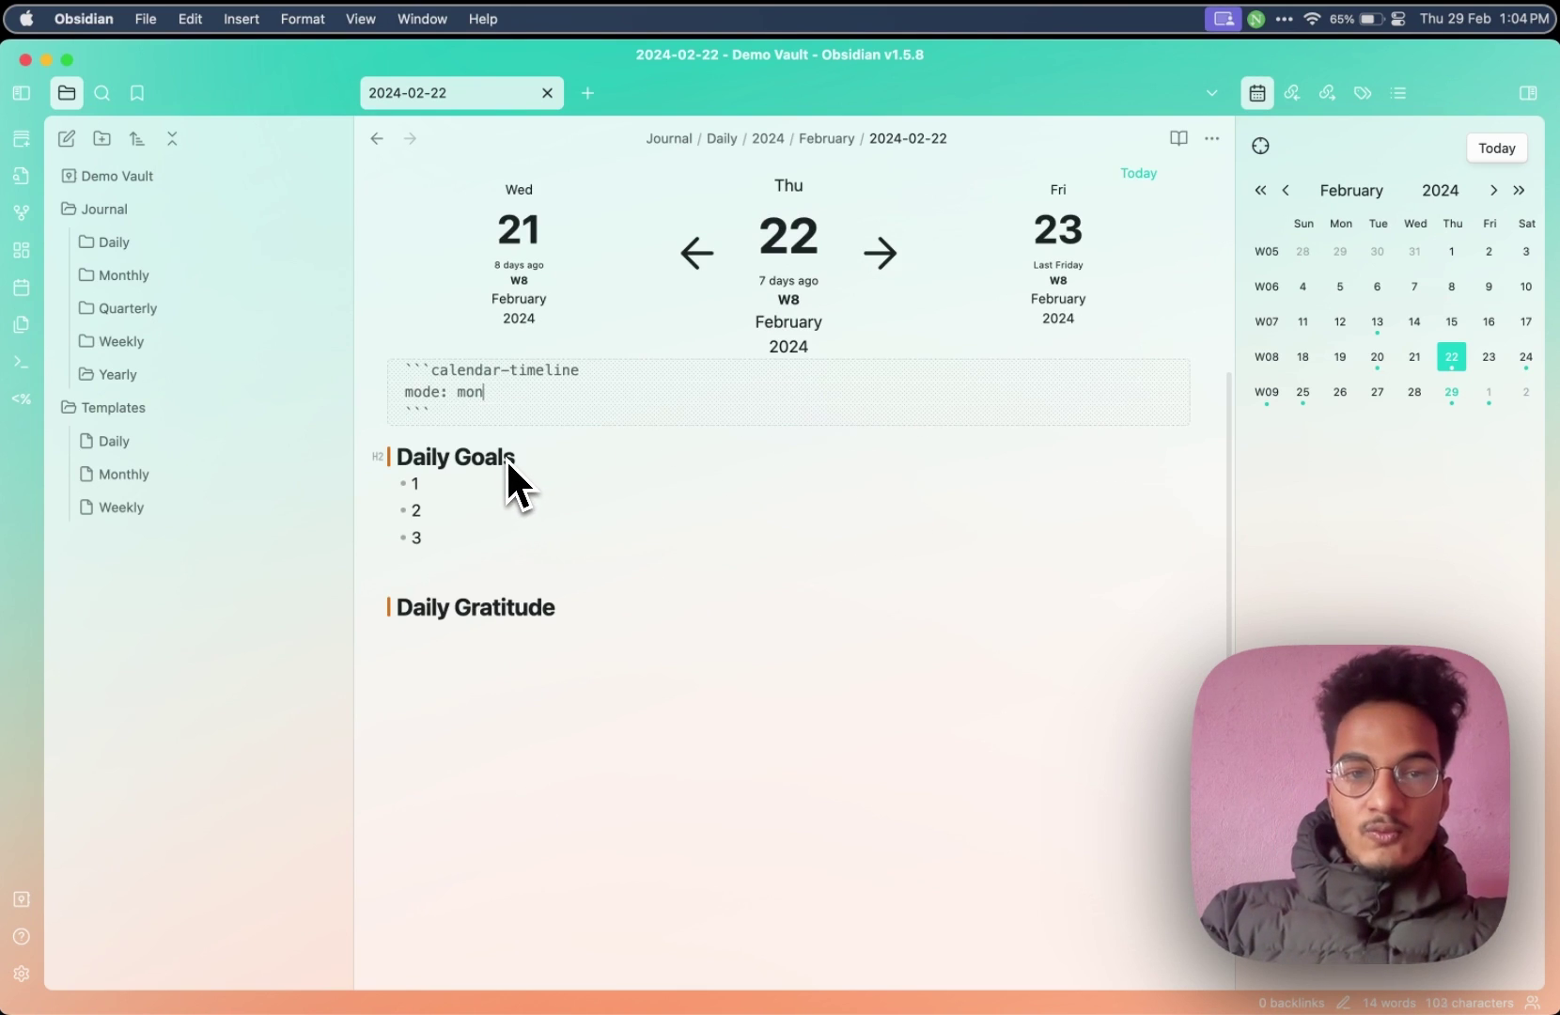
{"action": "type", "text": "quarter"}
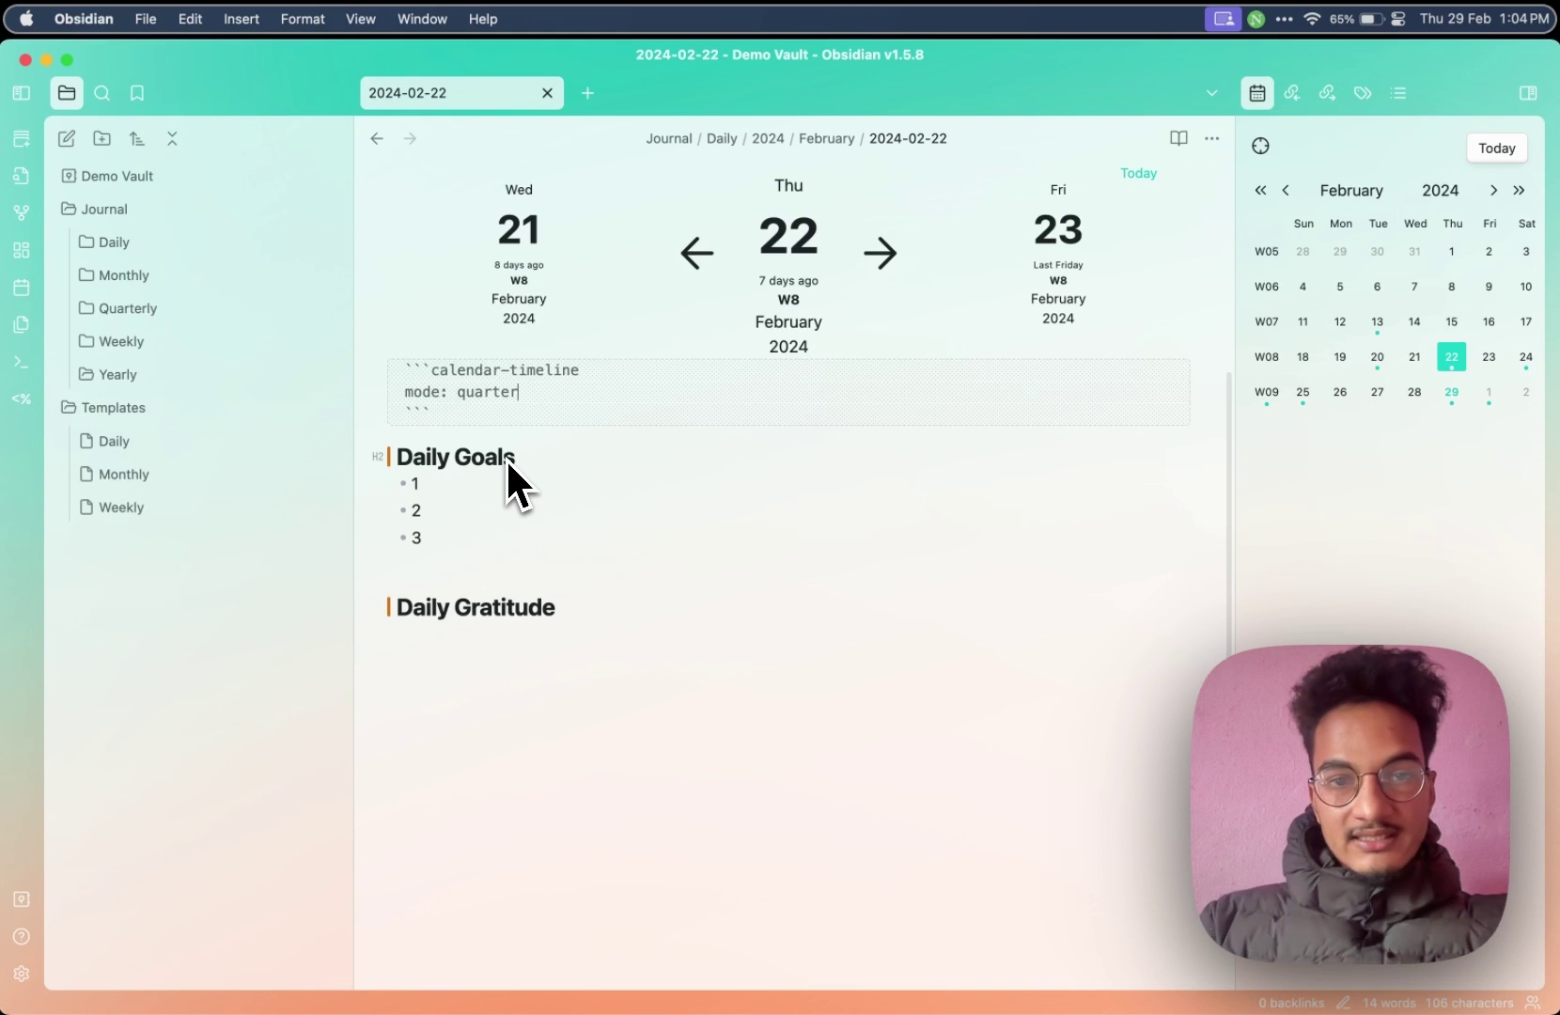
{"action": "key", "text": "super+e"}
Review the quarter timeline and create the daily note for 21 February 2024 through the navigation block
{"action": "scroll", "coordinate": [783, 621], "scroll_direction": "down", "scroll_amount": 10}
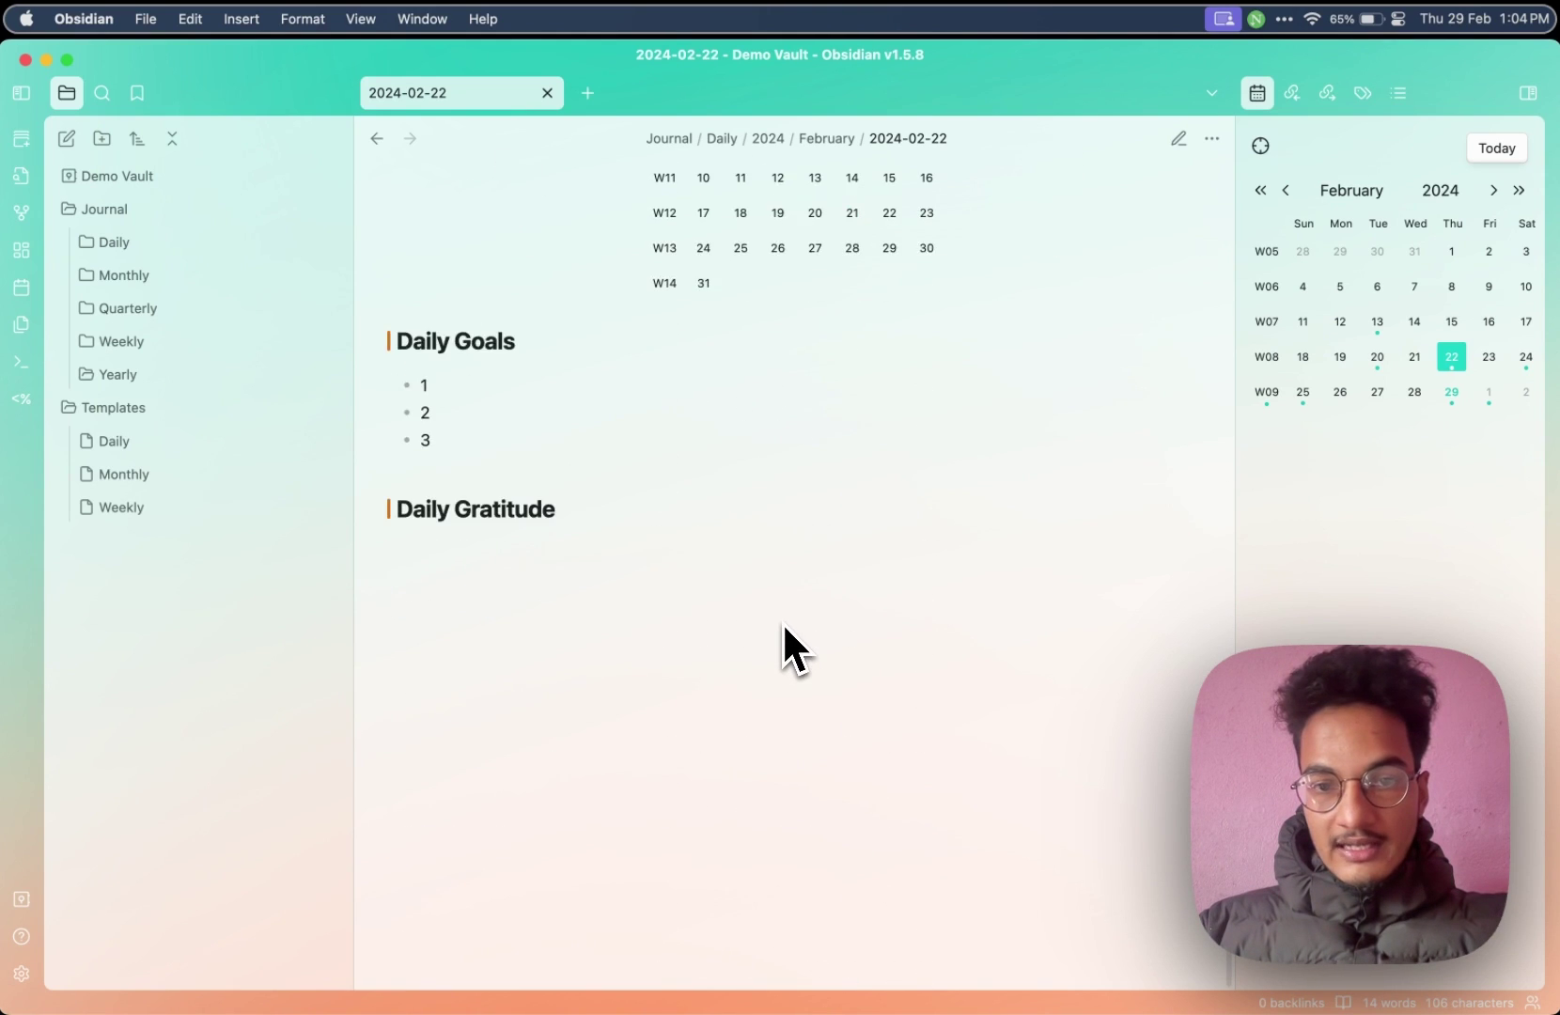
{"action": "scroll", "coordinate": [789, 592], "scroll_direction": "up", "scroll_amount": 7}
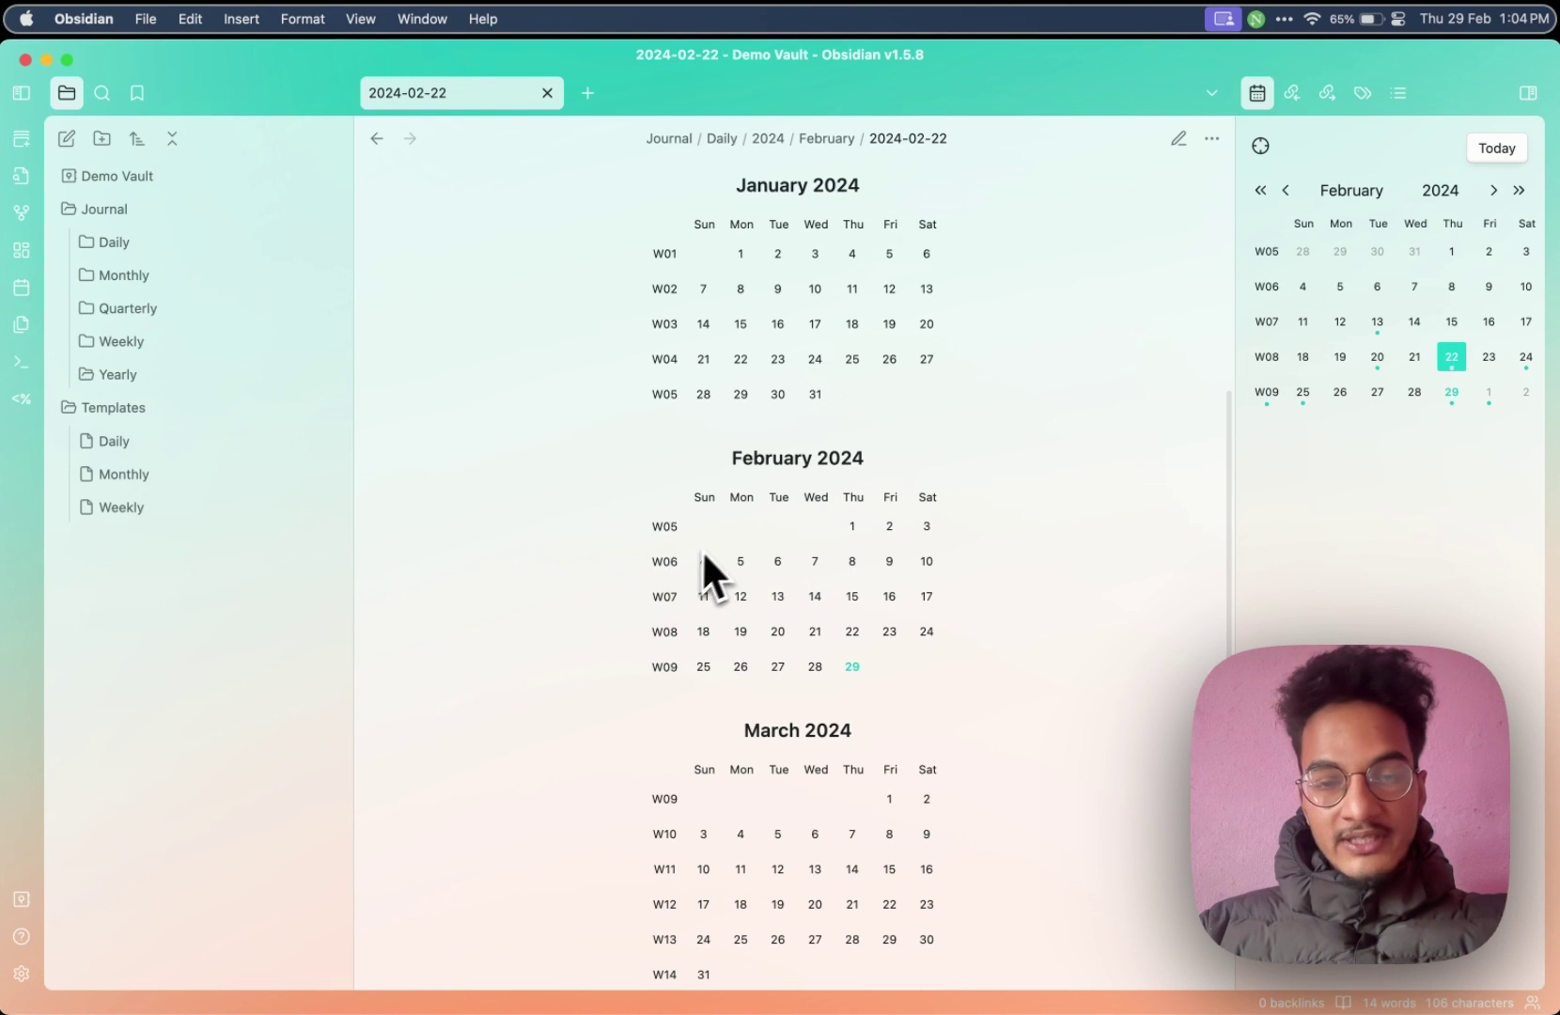
{"action": "scroll", "coordinate": [798, 442], "scroll_direction": "up", "scroll_amount": 1}
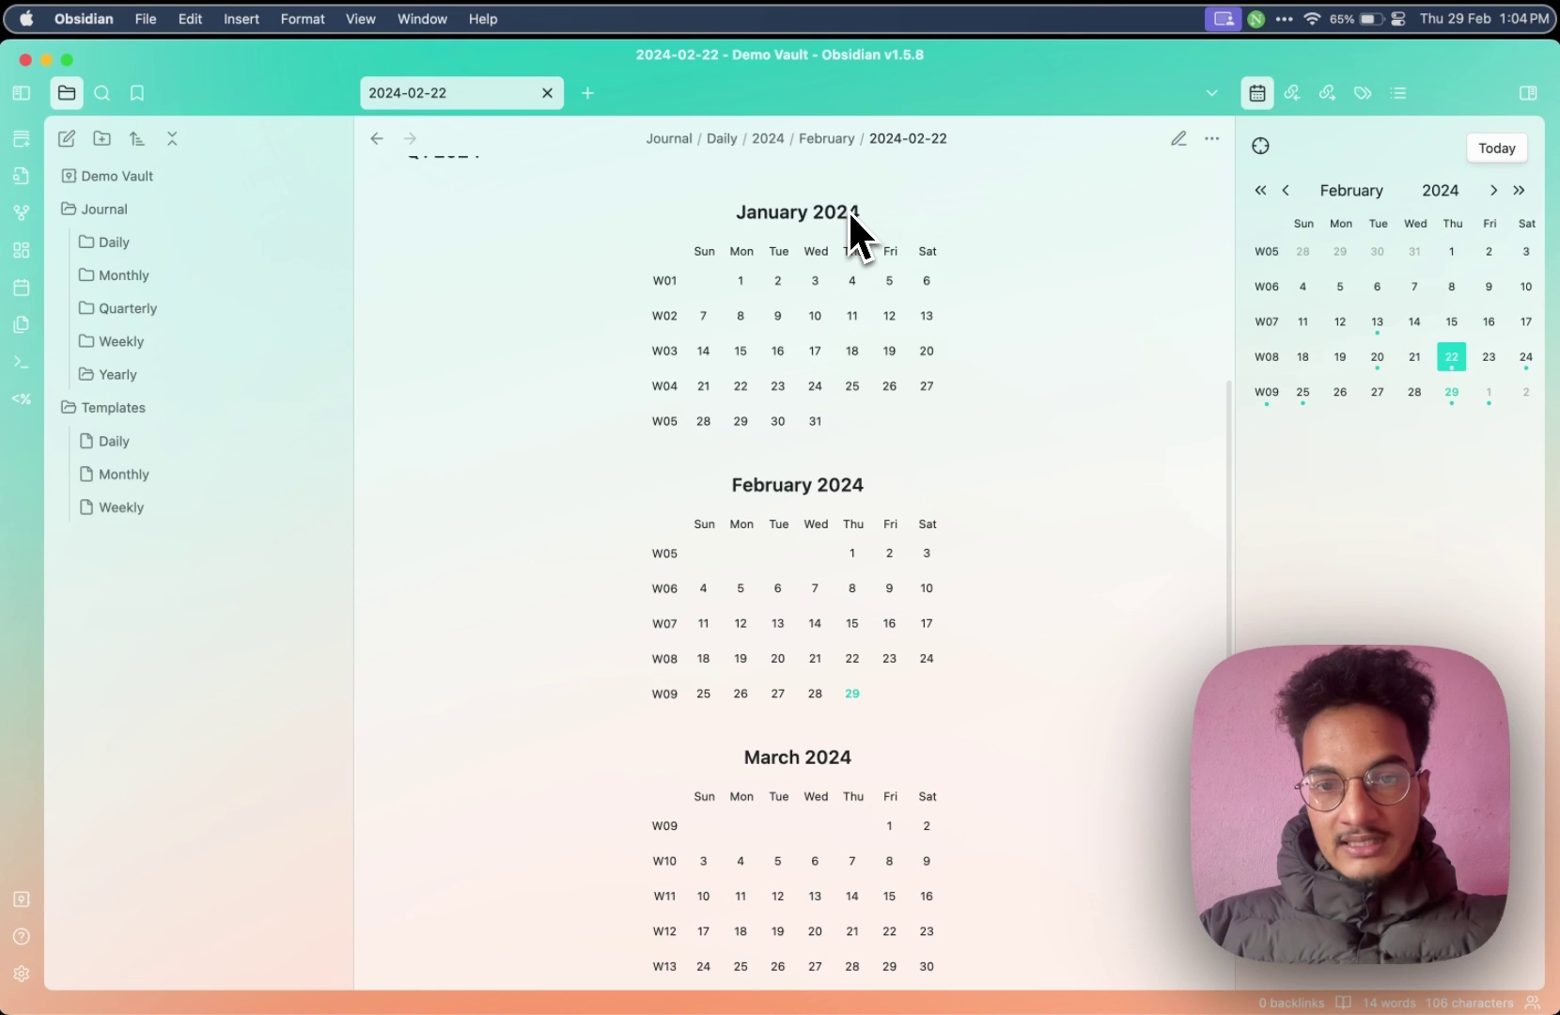
{"action": "scroll", "coordinate": [861, 218], "scroll_direction": "up", "scroll_amount": 1}
{"action": "scroll", "coordinate": [863, 218], "scroll_direction": "up", "scroll_amount": 4}
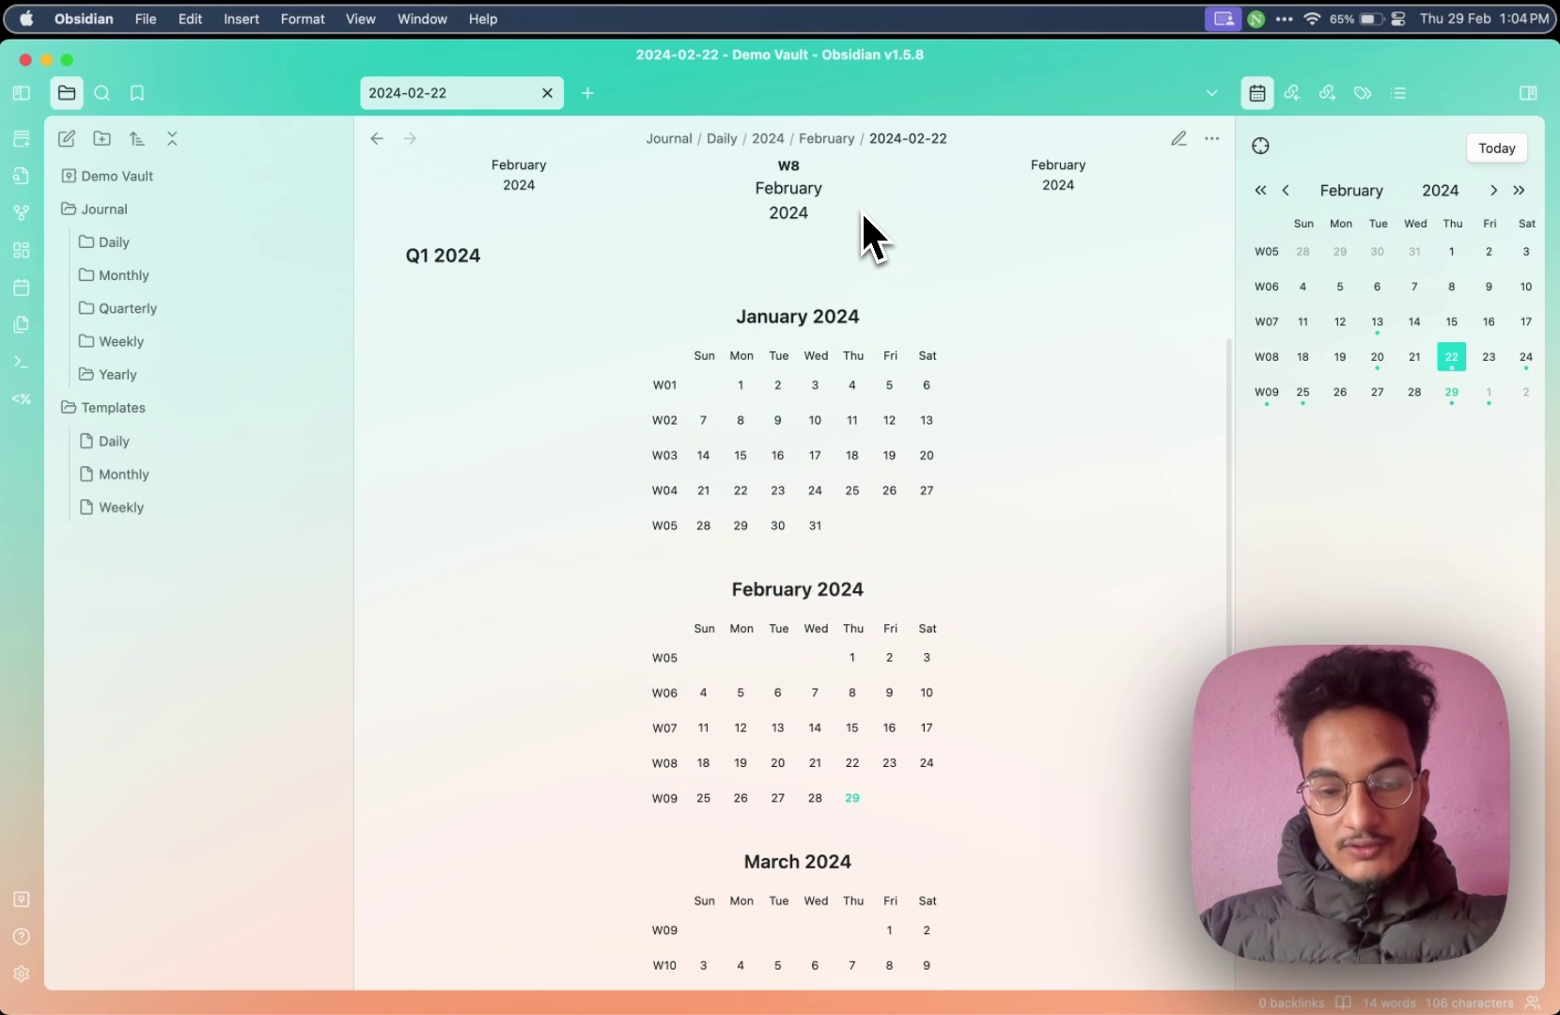
{"action": "scroll", "coordinate": [861, 209], "scroll_direction": "up", "scroll_amount": 5}
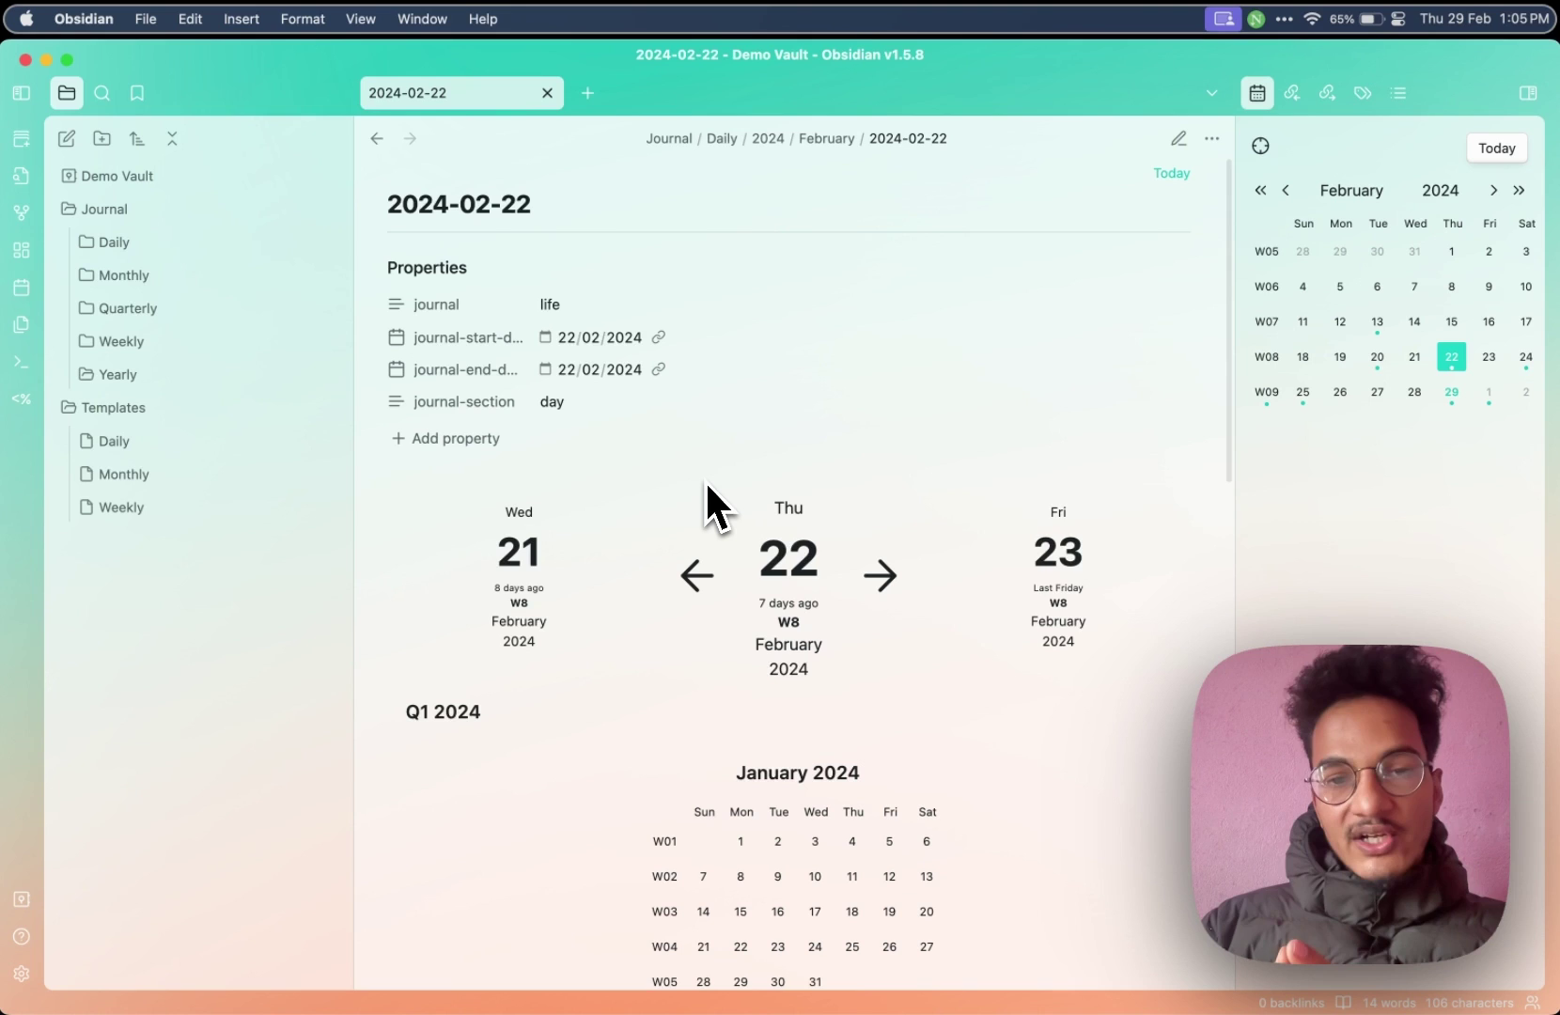
{"action": "scroll", "coordinate": [707, 486], "scroll_direction": "down", "scroll_amount": 3}
{"action": "left_click", "coordinate": [698, 443]}
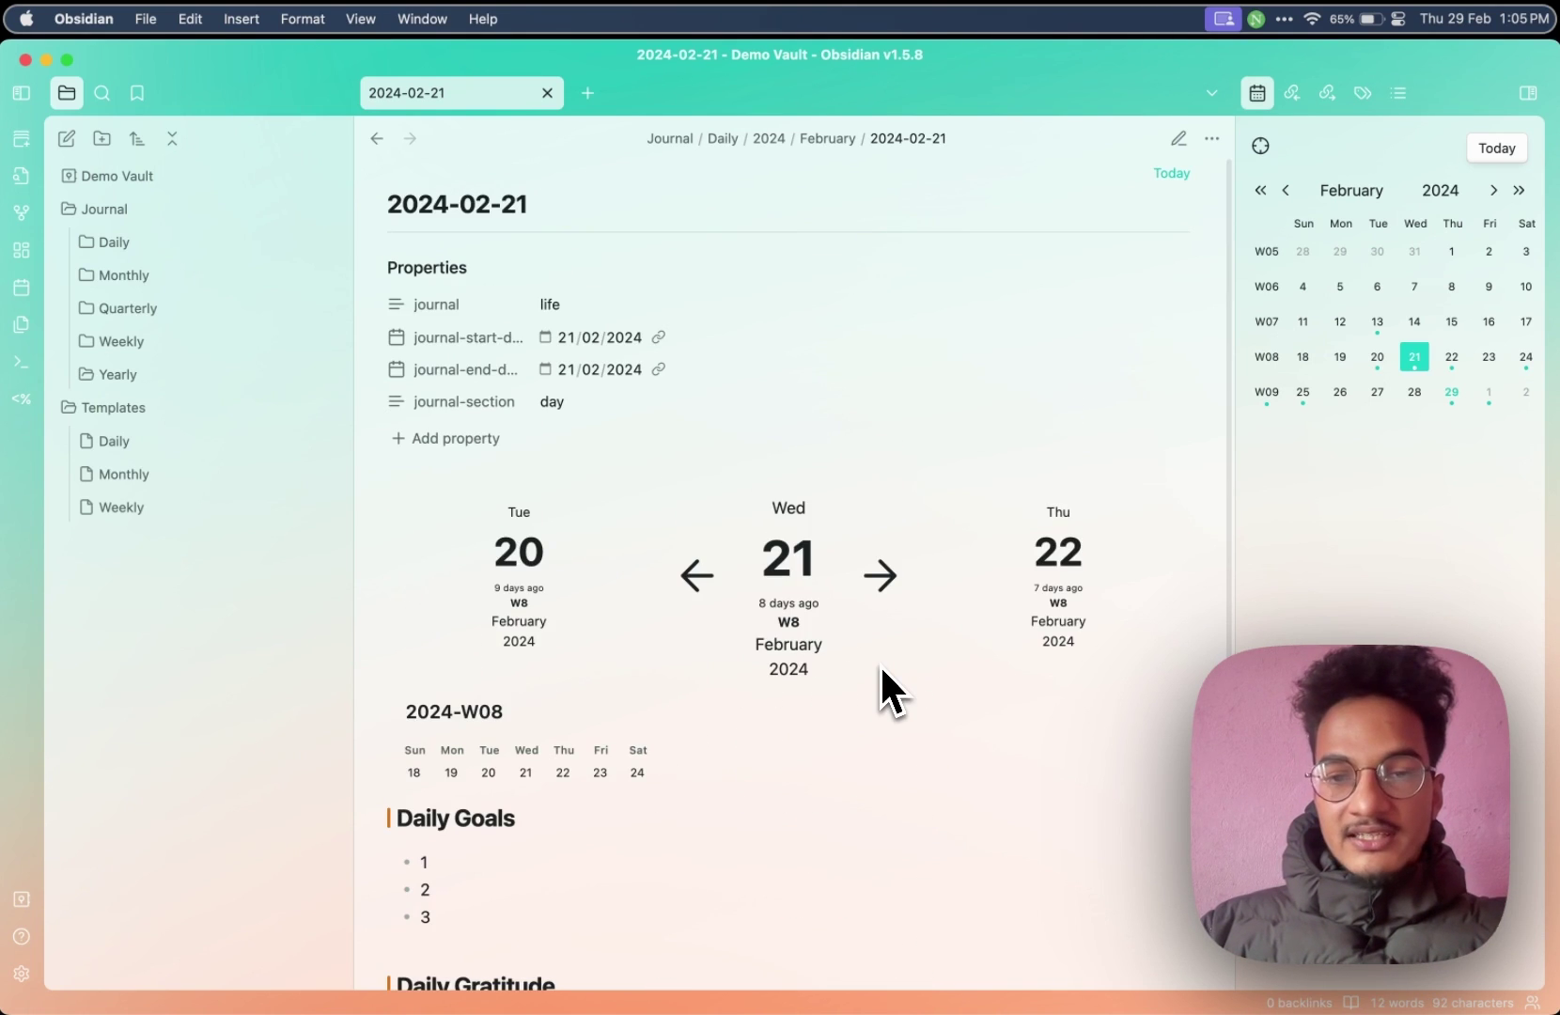